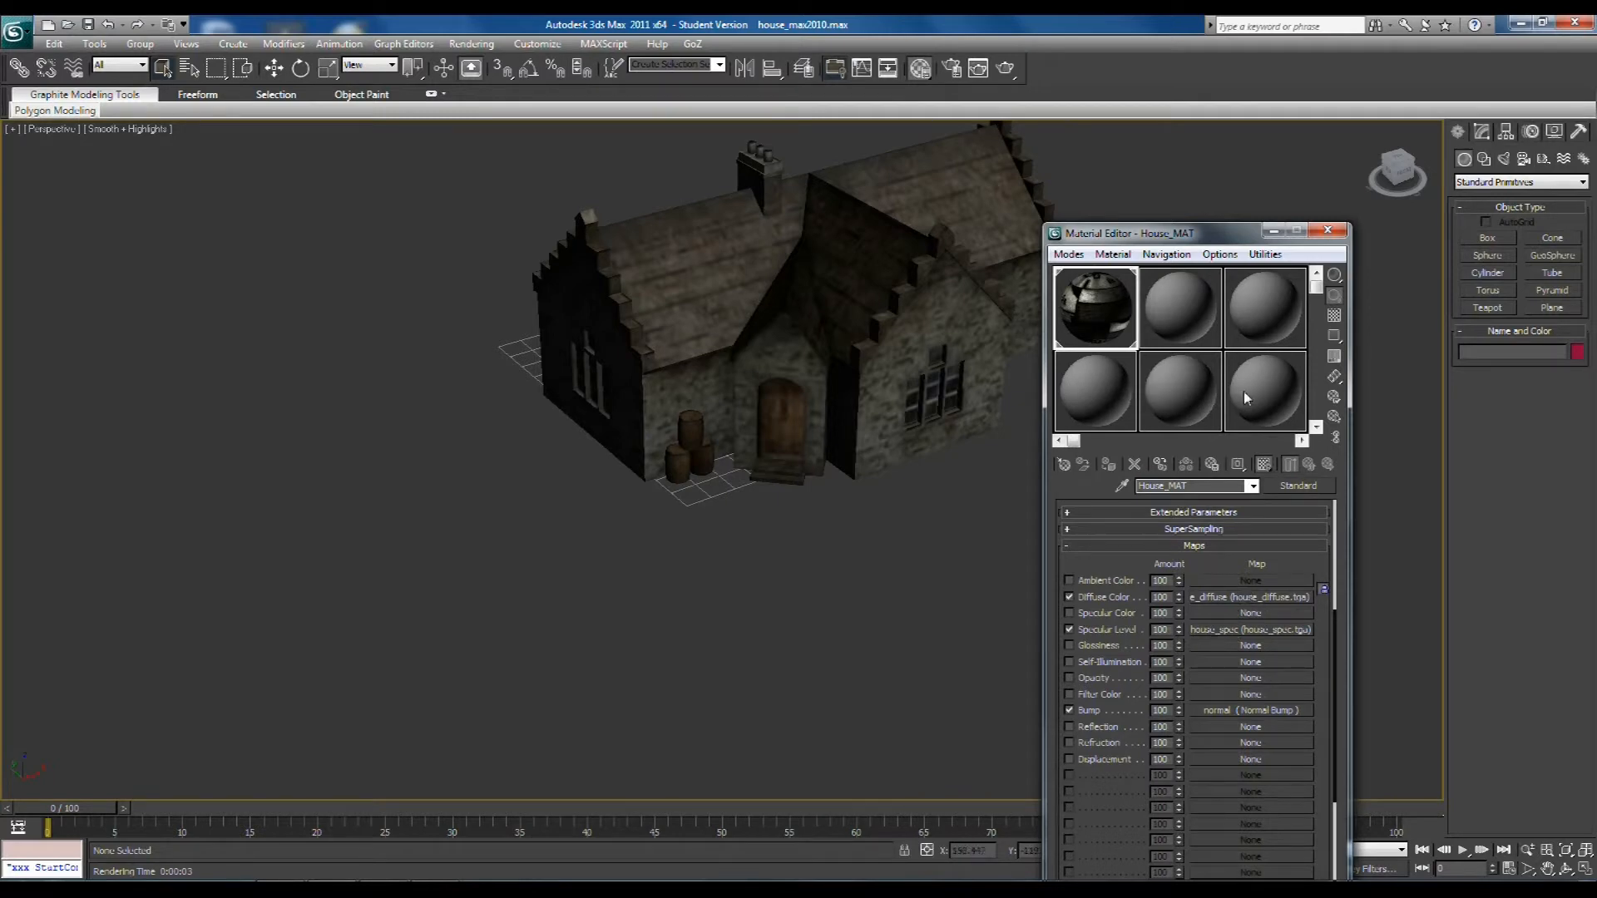
Close the Material Editor and, in Photoshop, open the house_diffuse texture from My Documents\3dsMax\import\OldHouse on drive C
left_click(1328, 234)
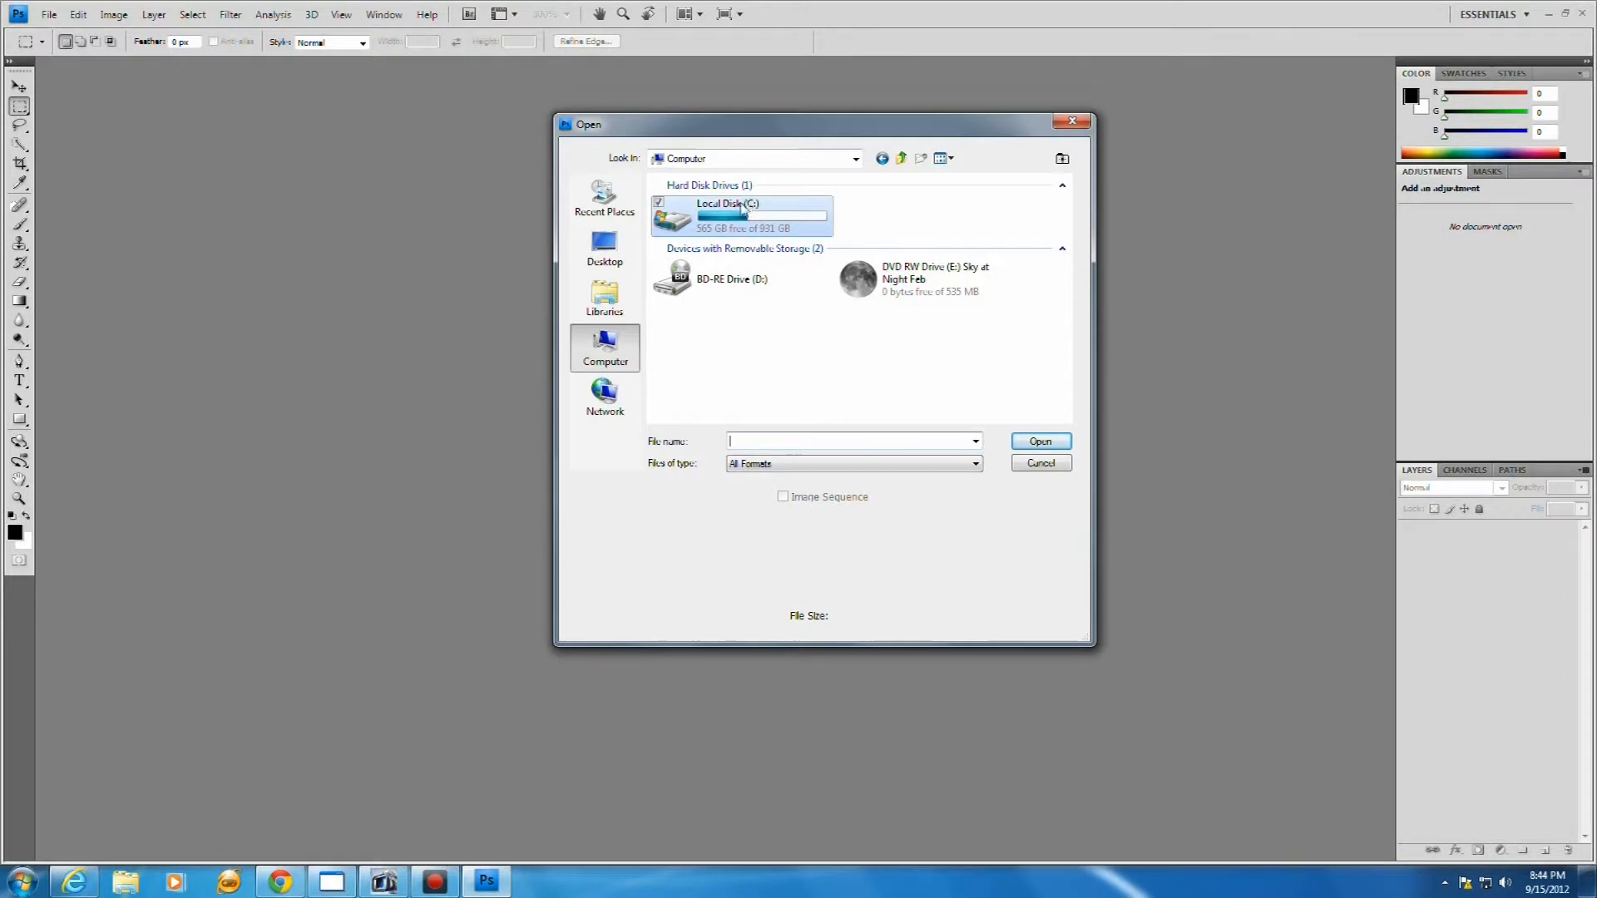
double_click(742, 210)
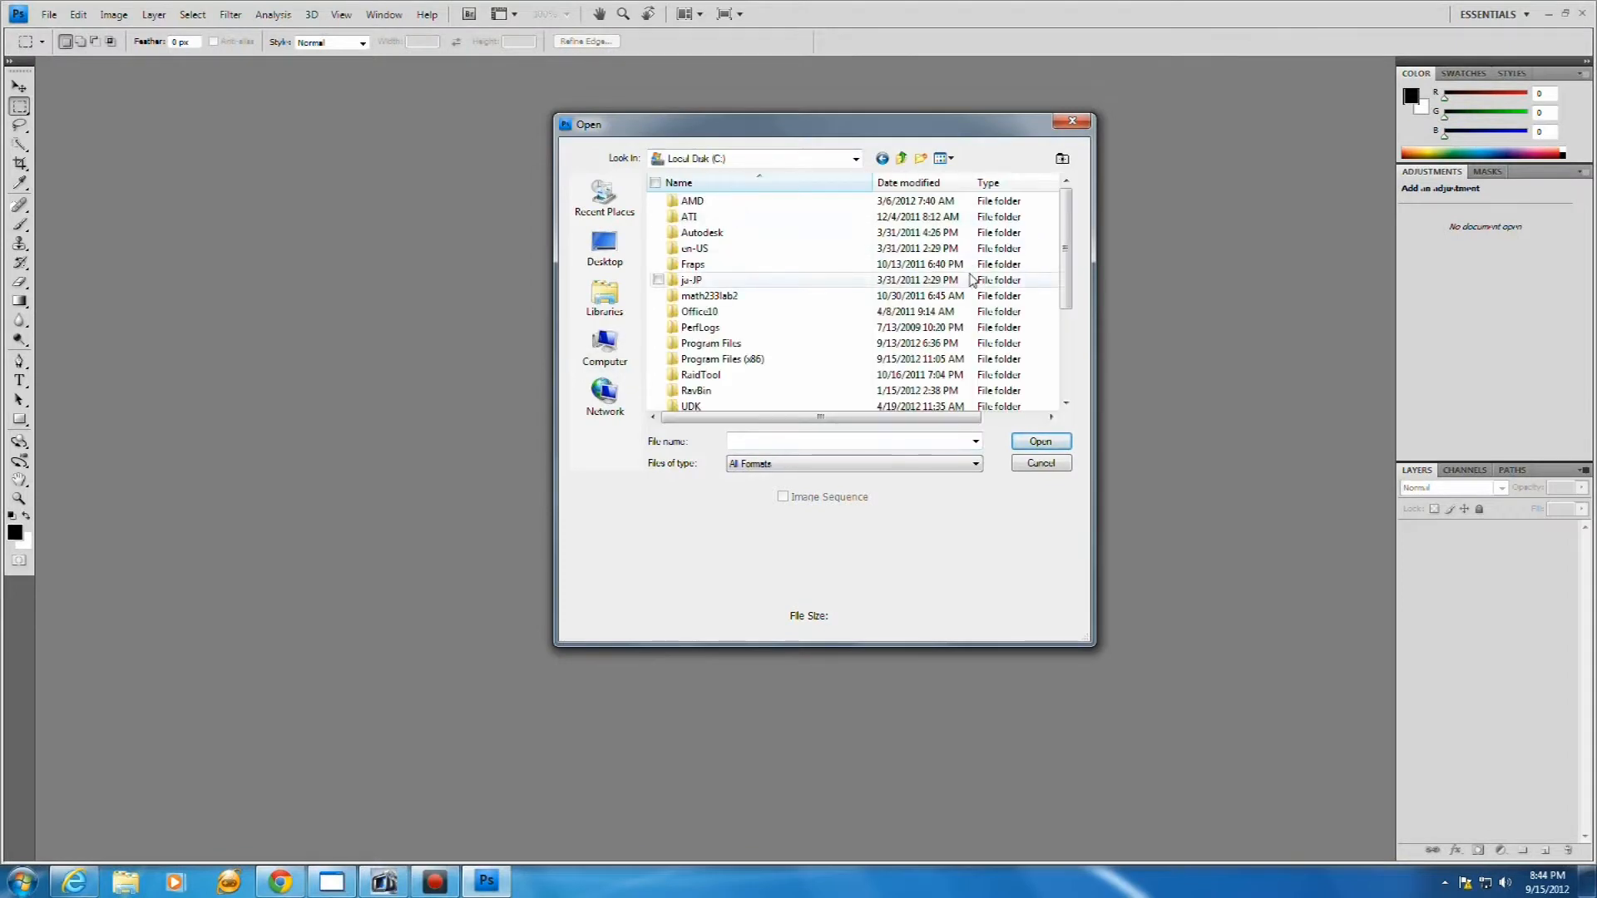
left_click_drag(1069, 243, 1066, 285)
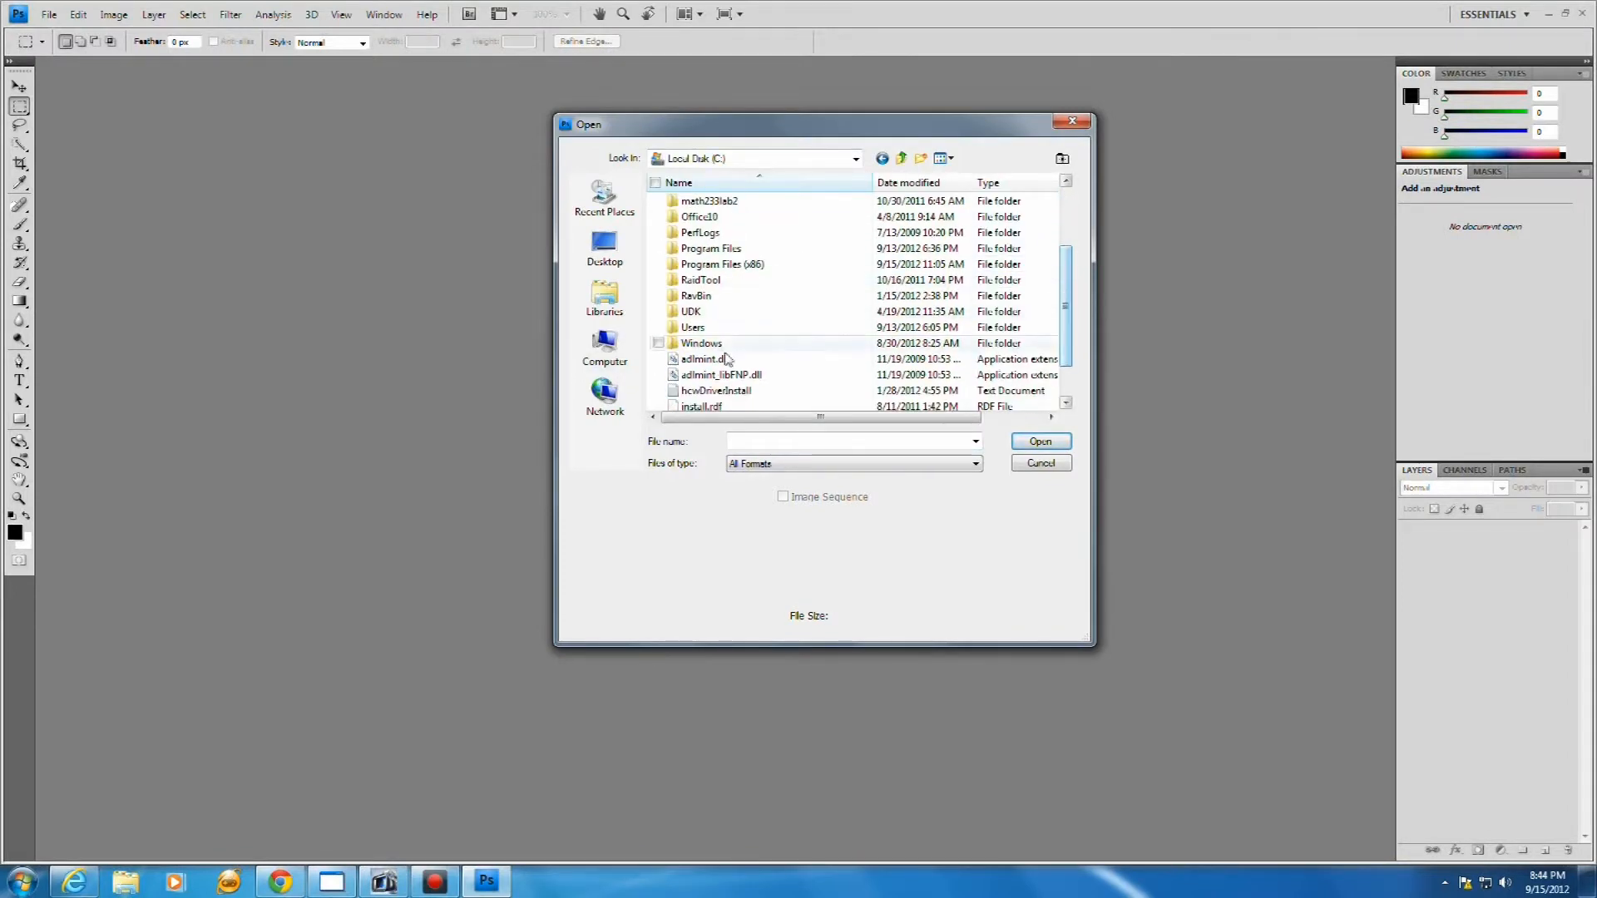
double_click(701, 337)
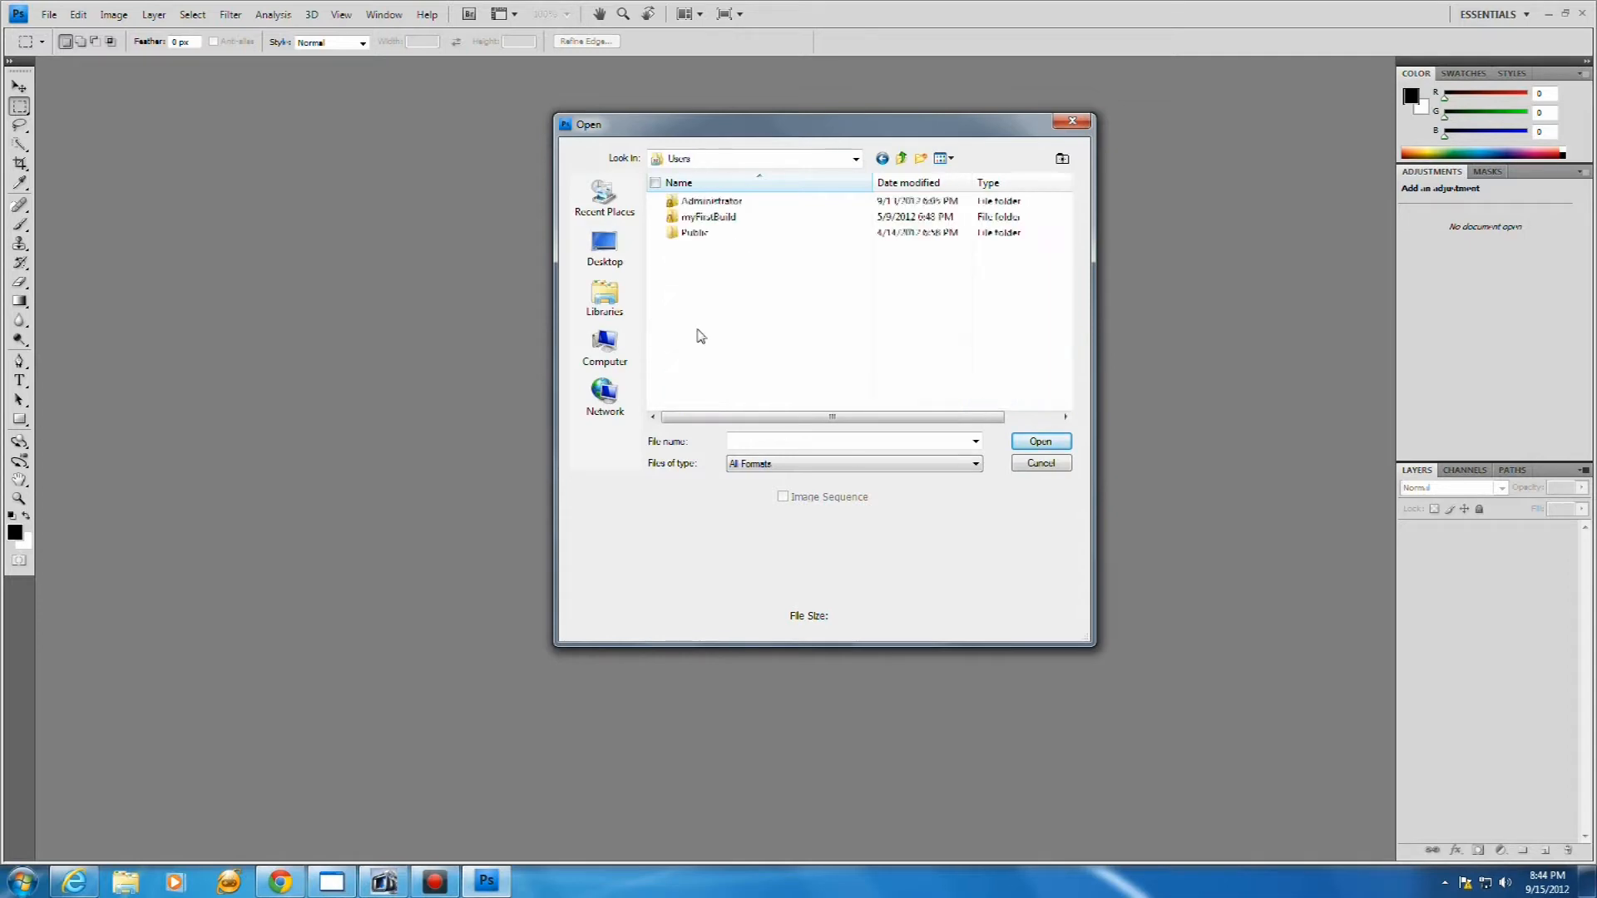
double_click(714, 218)
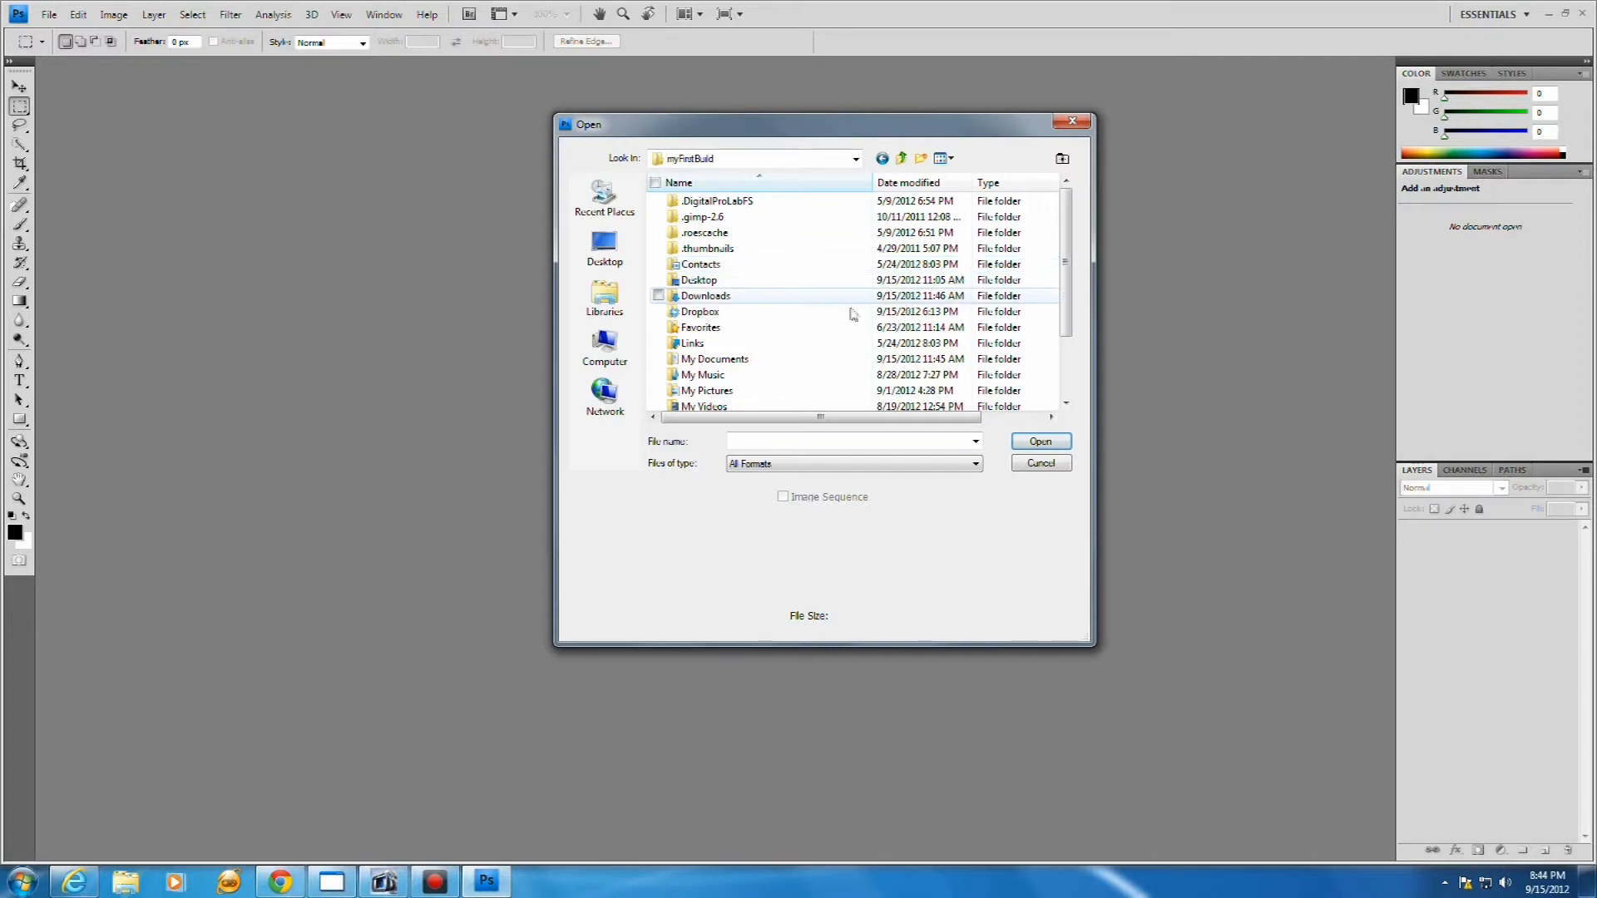
double_click(714, 359)
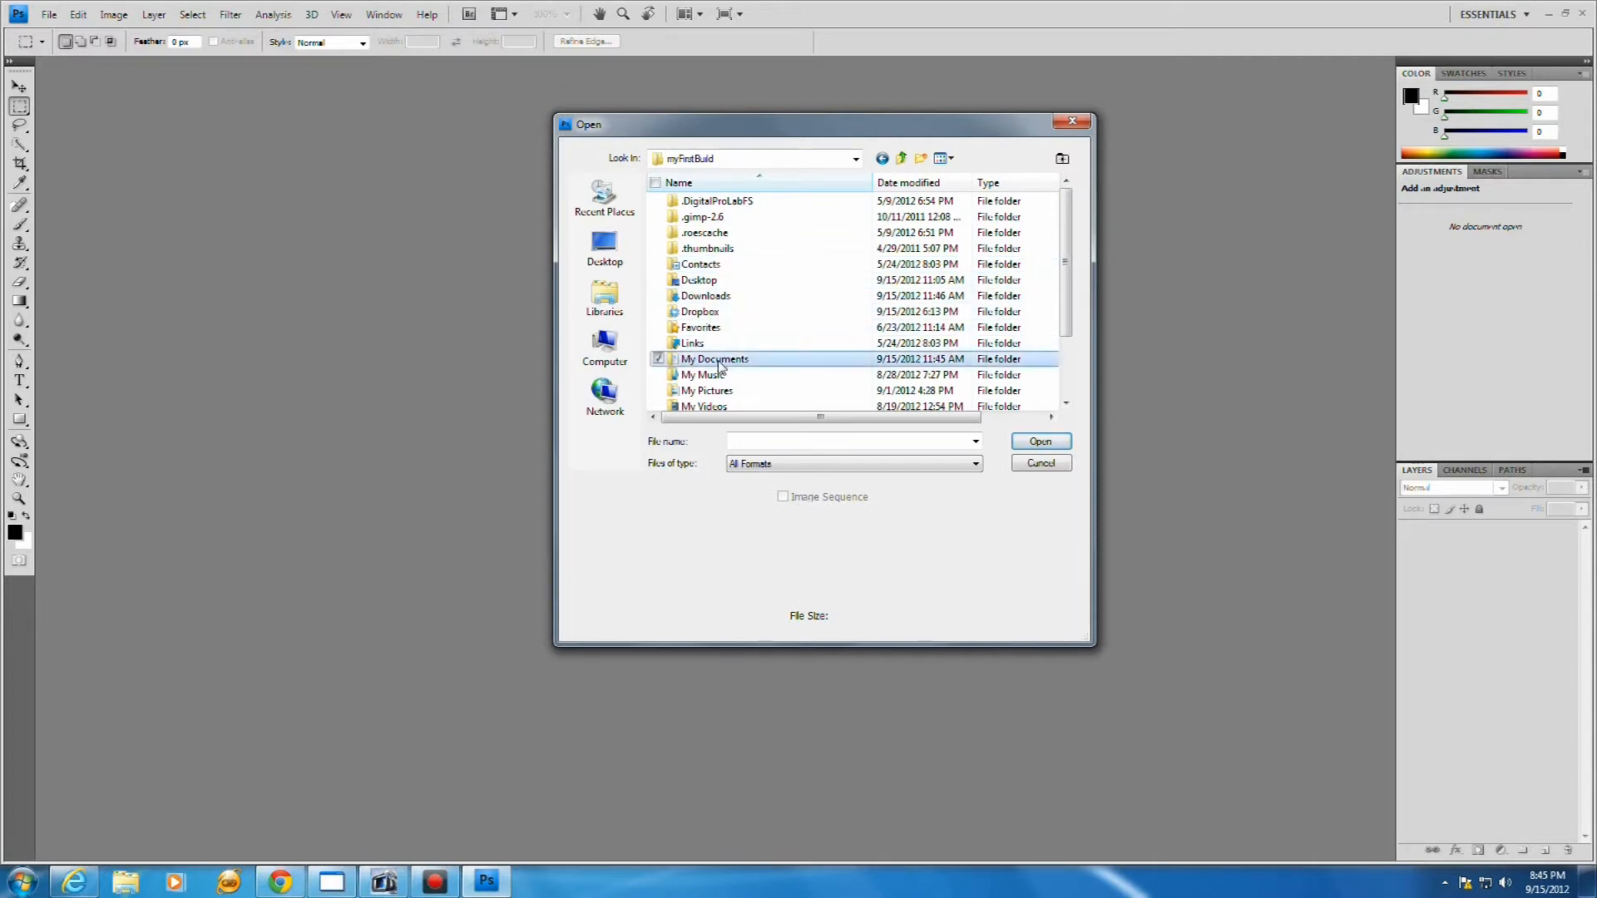
double_click(697, 202)
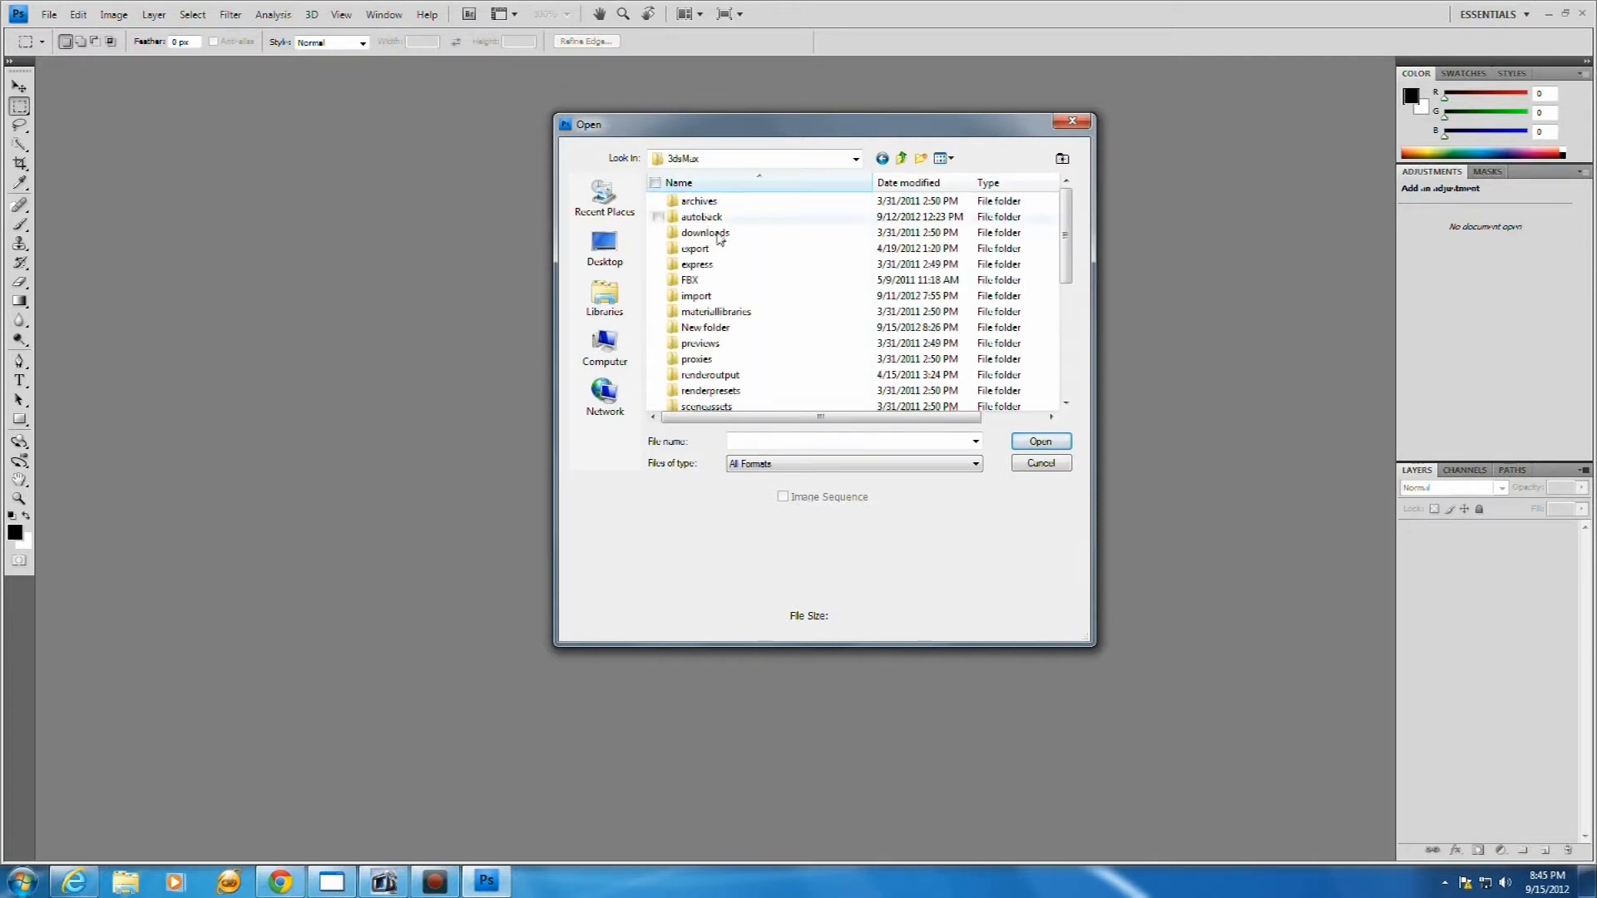
double_click(708, 299)
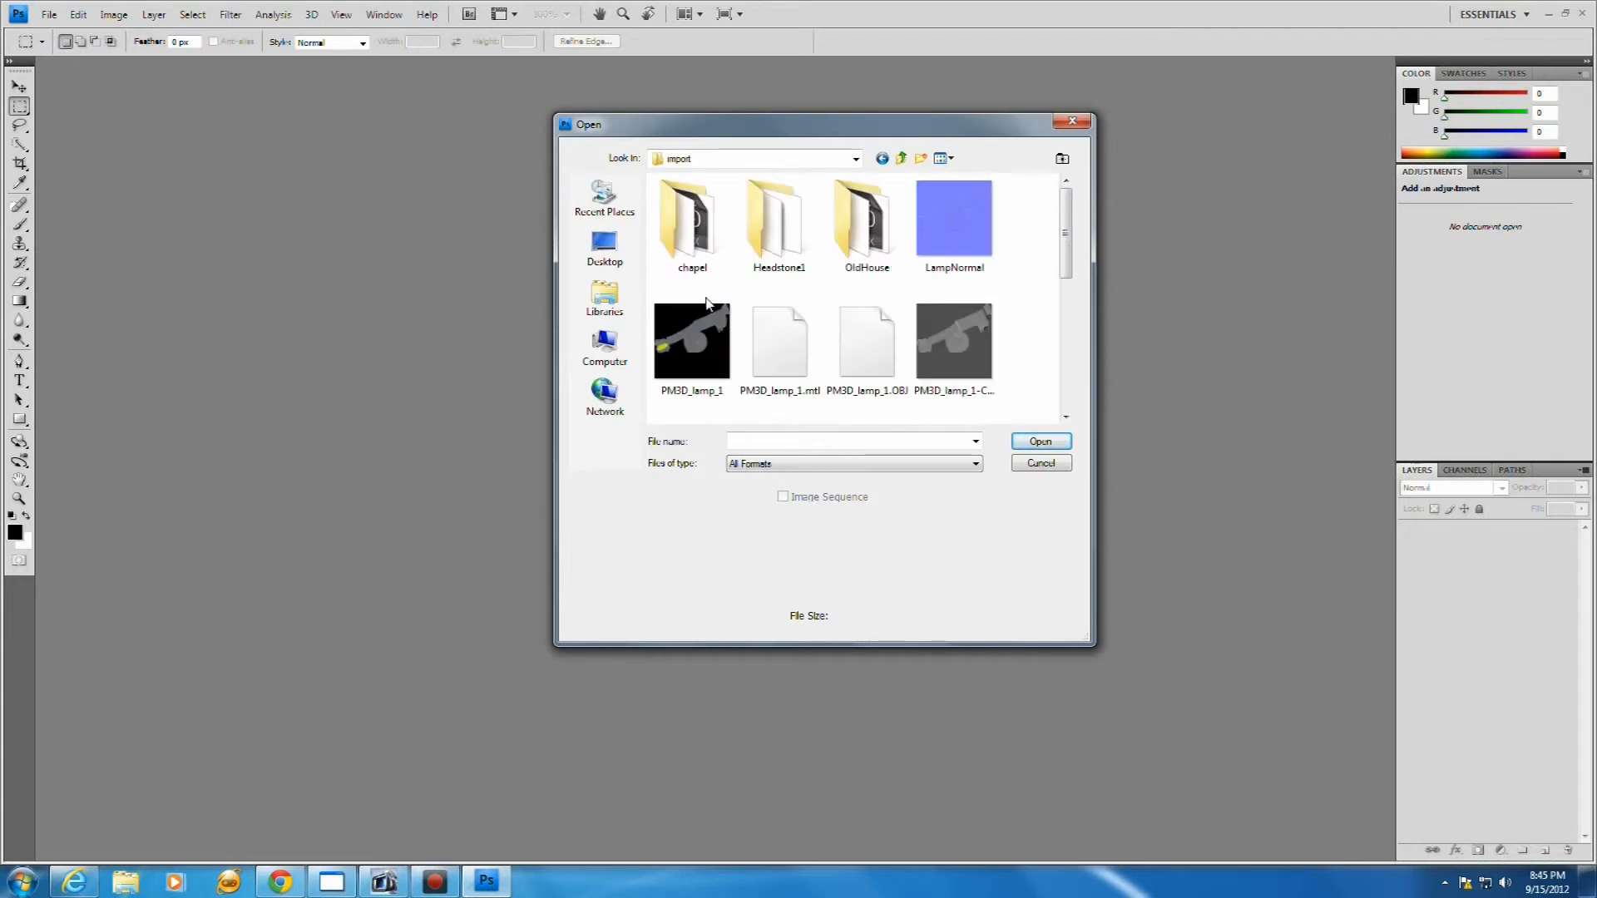
double_click(846, 240)
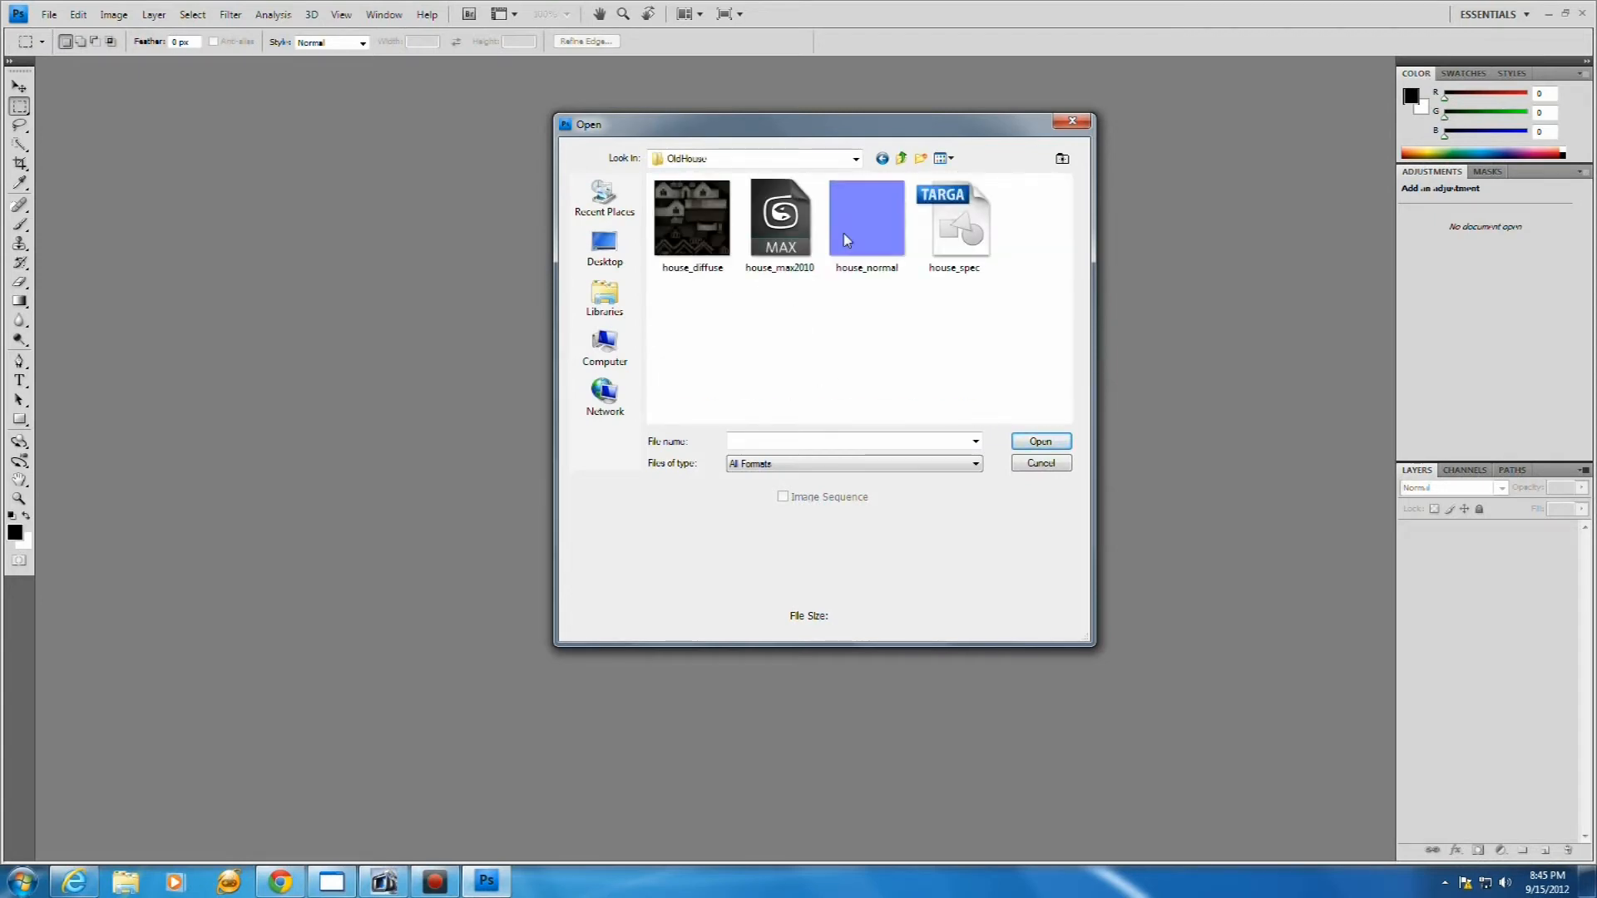
left_click(686, 236)
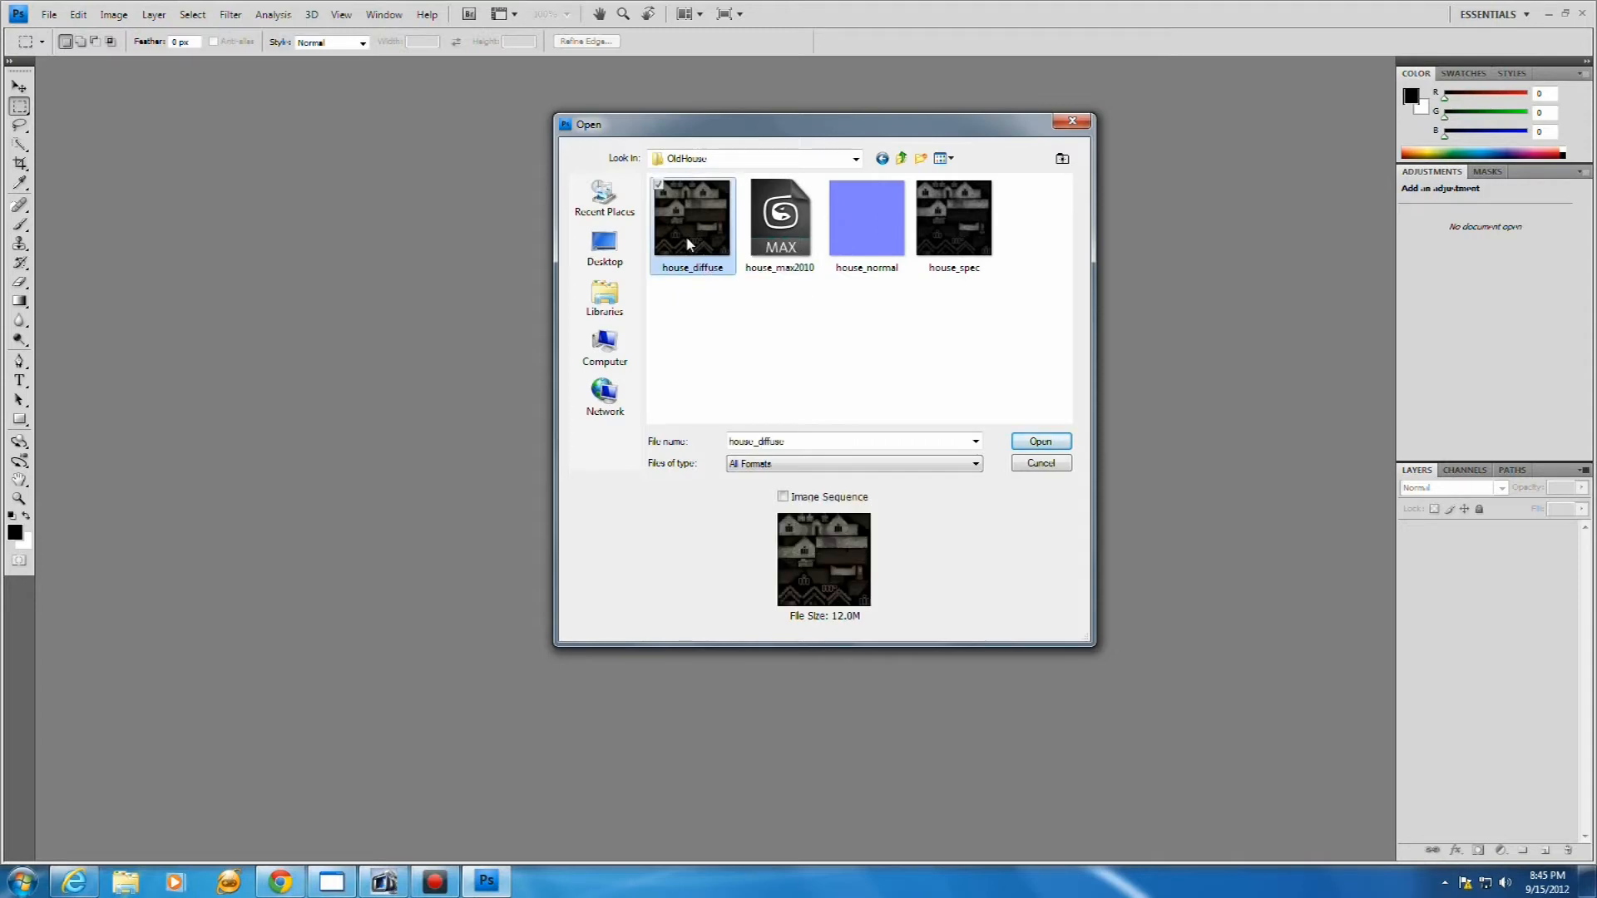
left_click(1029, 447)
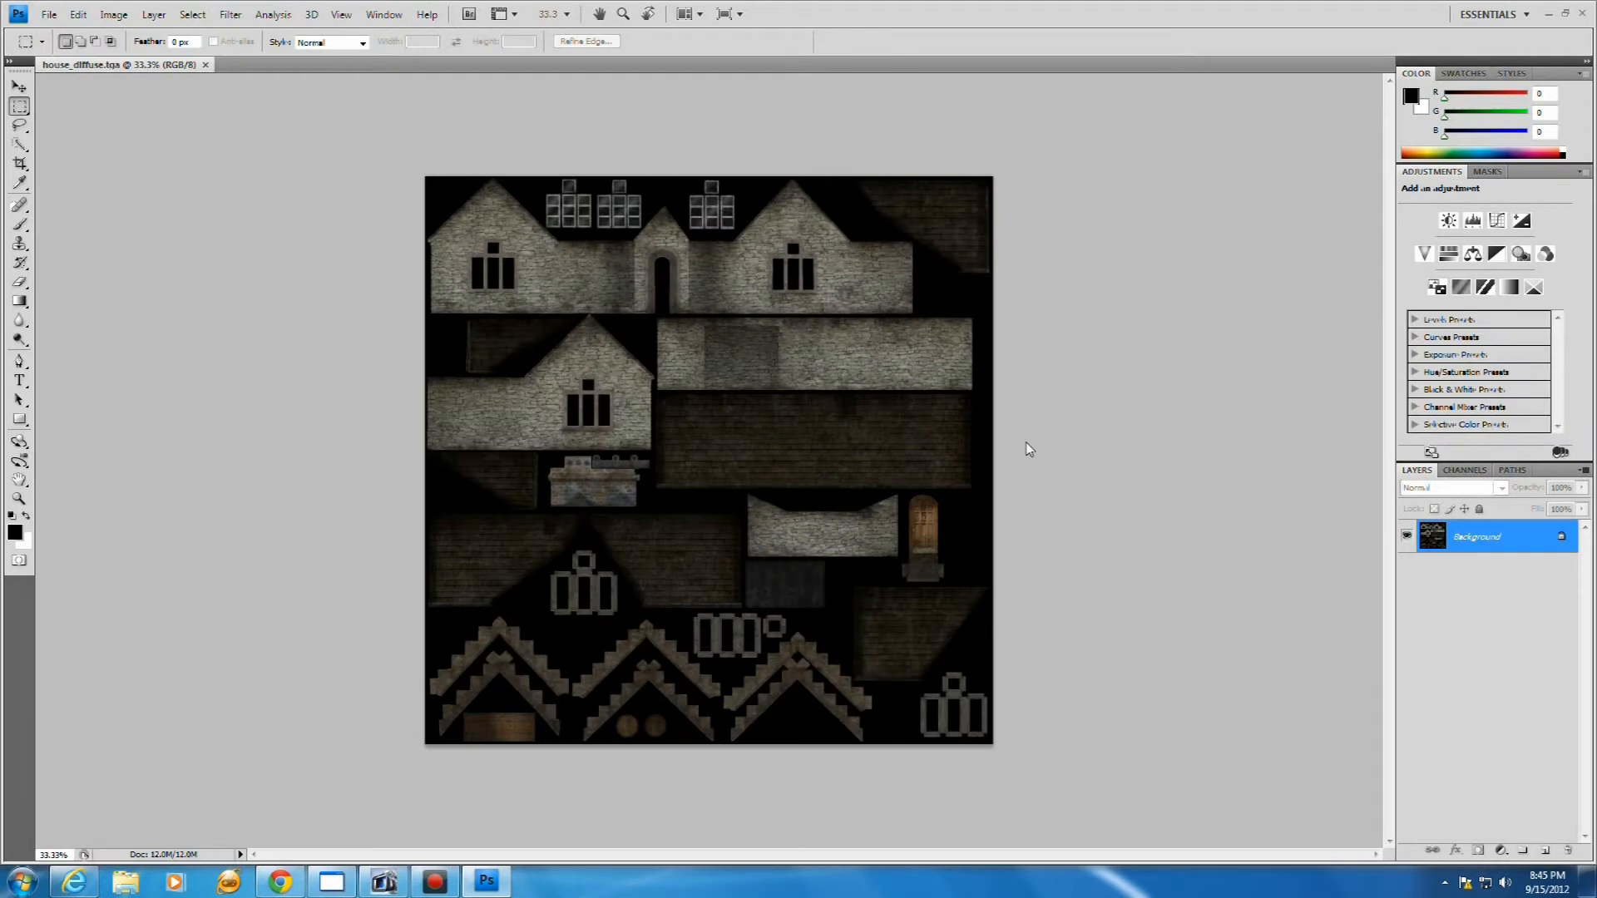
Start saving the texture under a new location, browsing to C:\Program Files (x86)\cryengine\Game\Objects\SpeculumMorsLevel
left_click(48, 15)
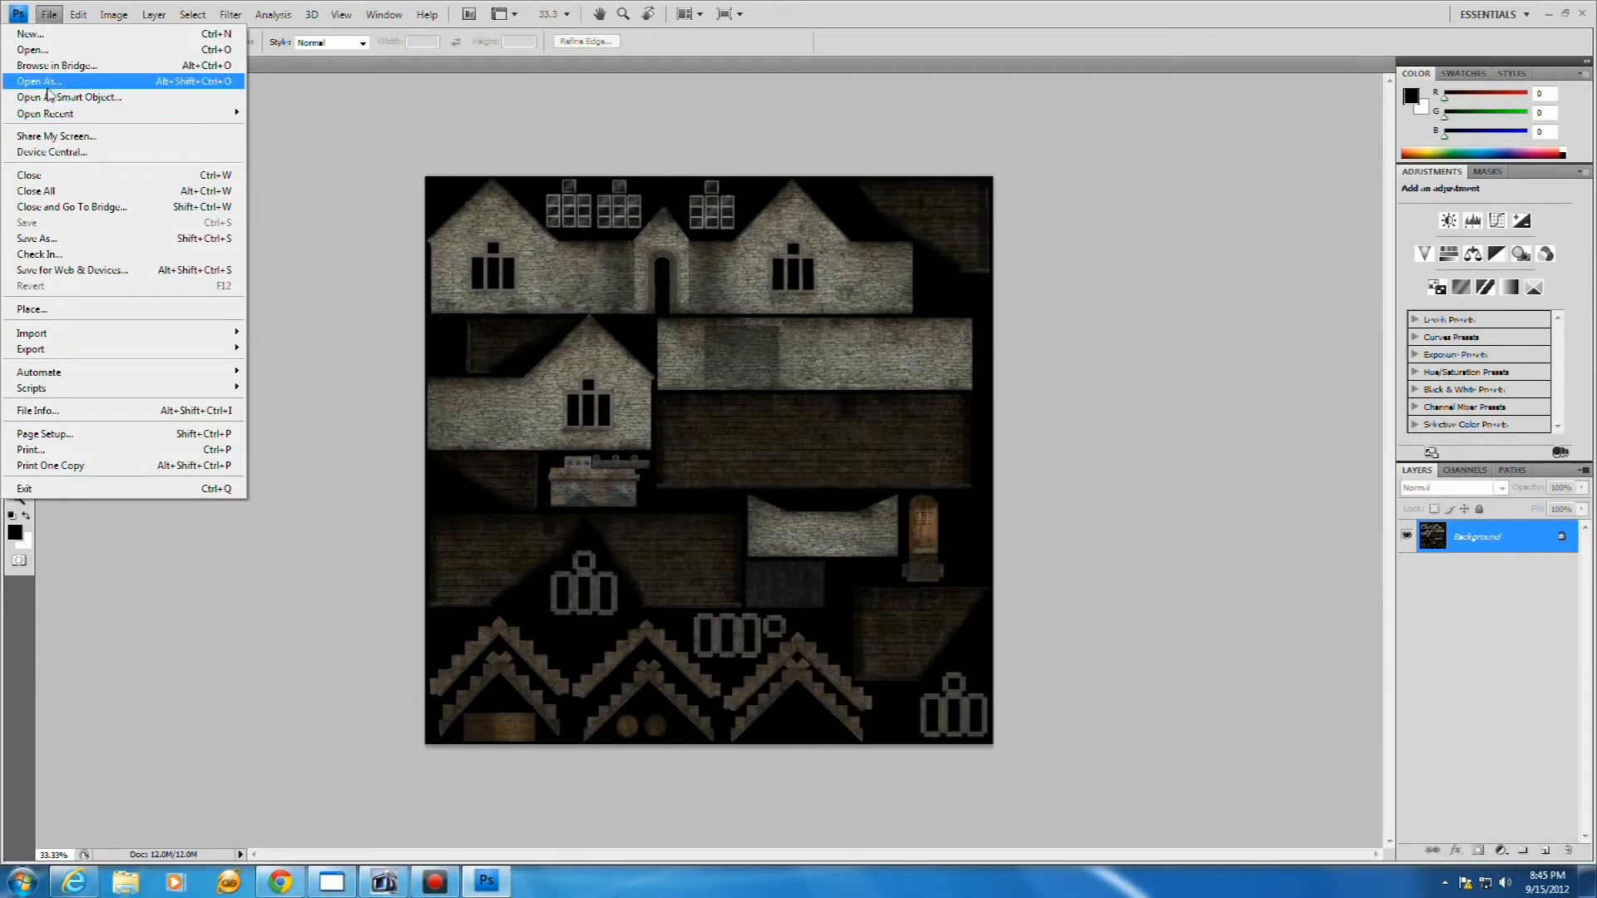
left_click(37, 239)
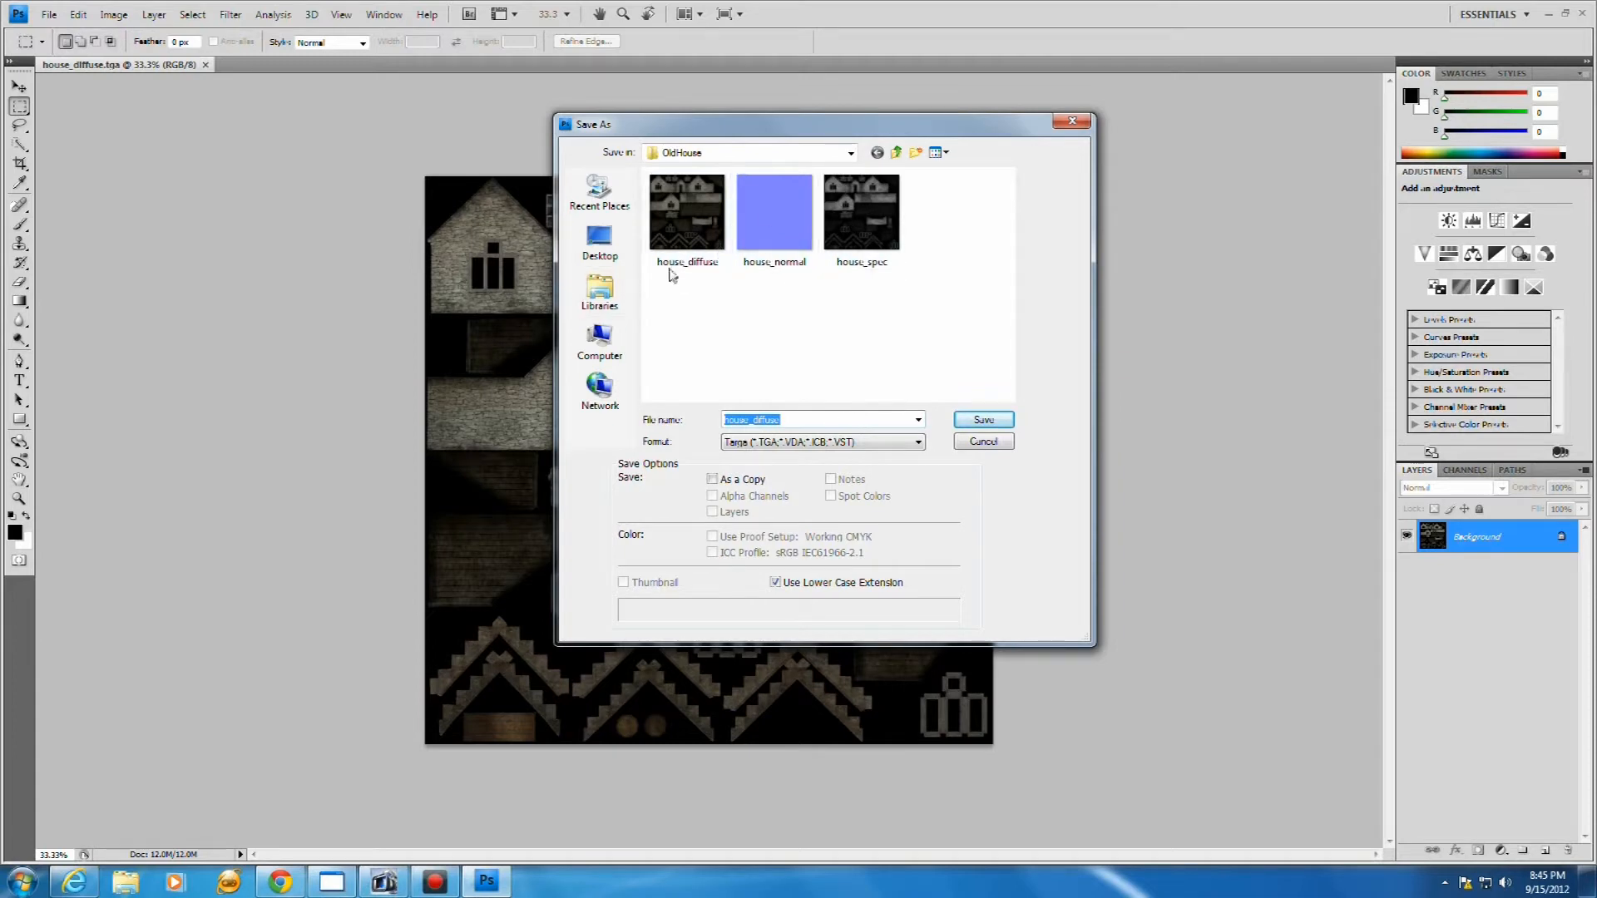
left_click(851, 153)
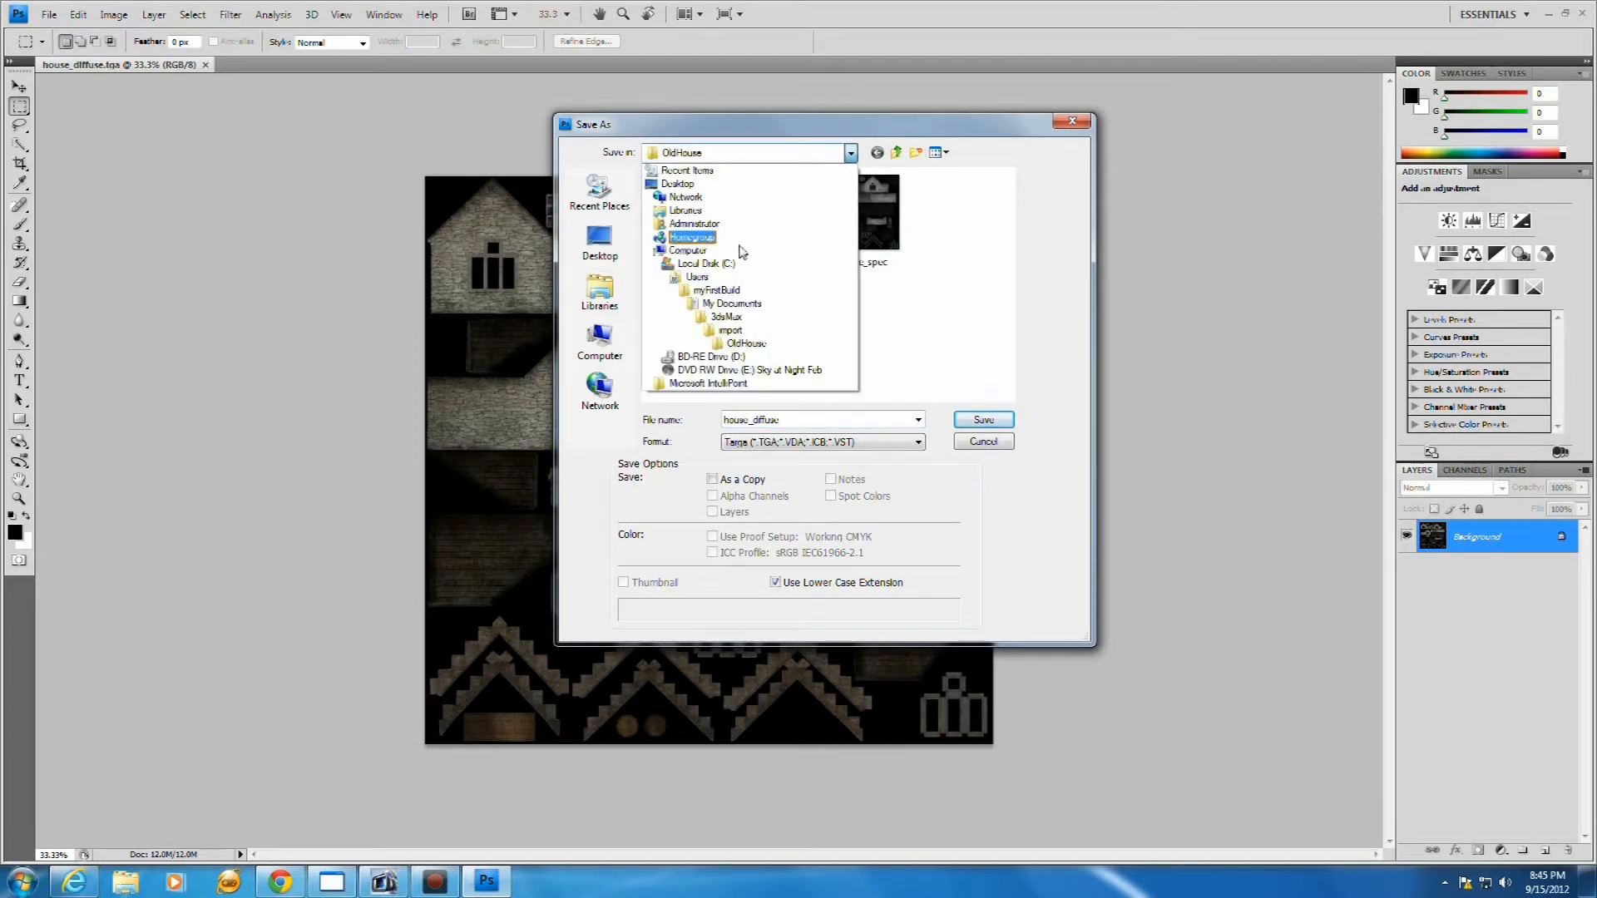
left_click(722, 262)
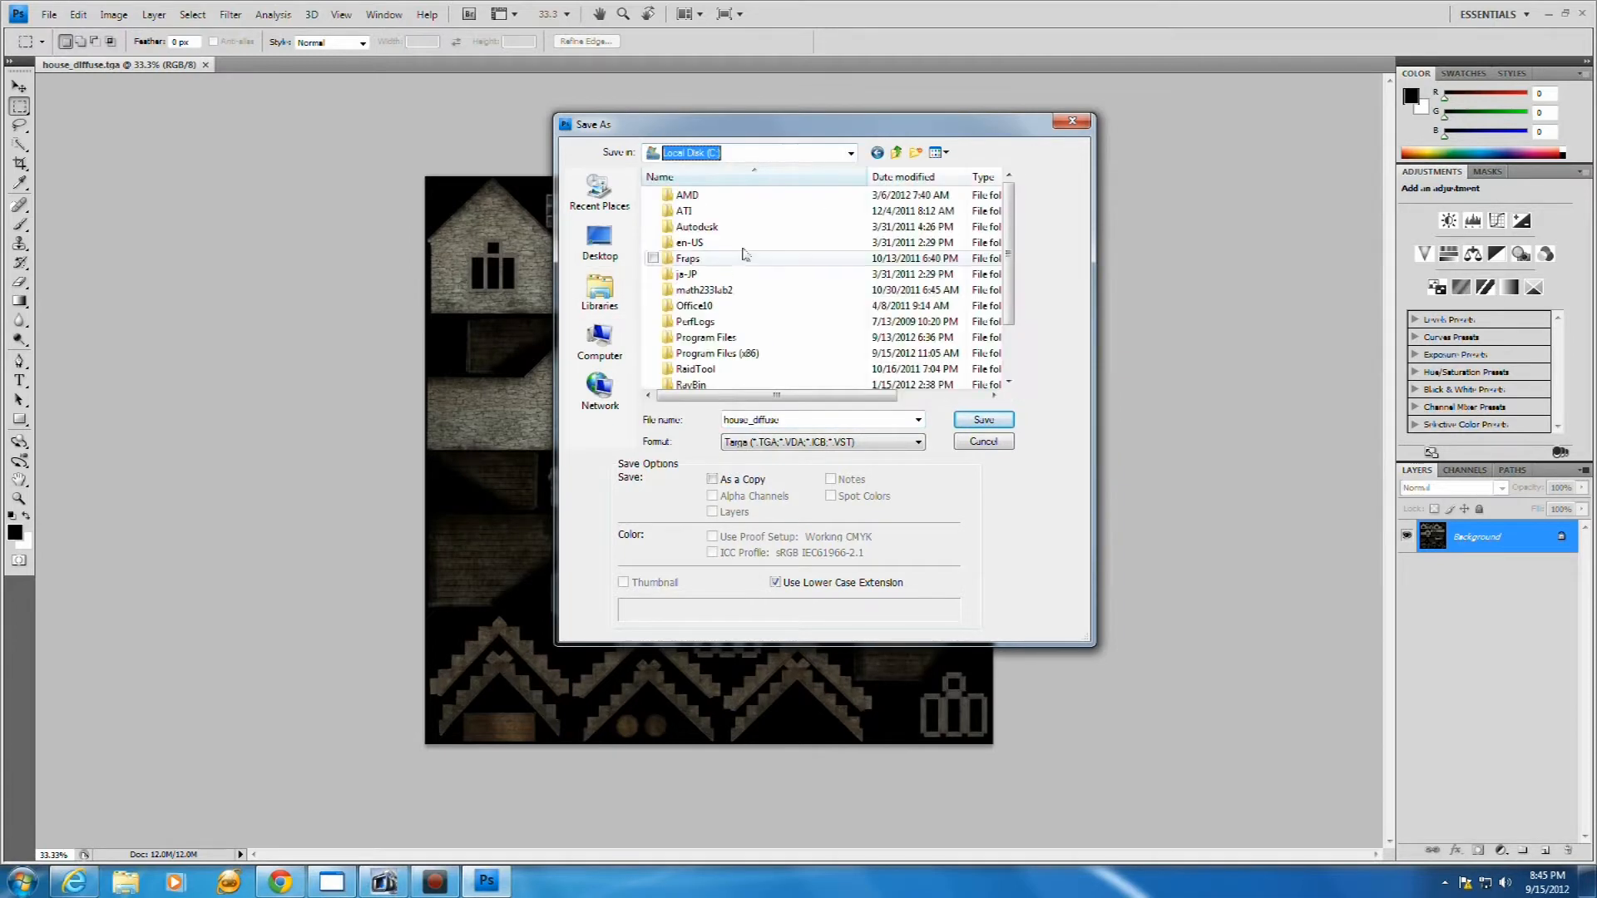
double_click(731, 355)
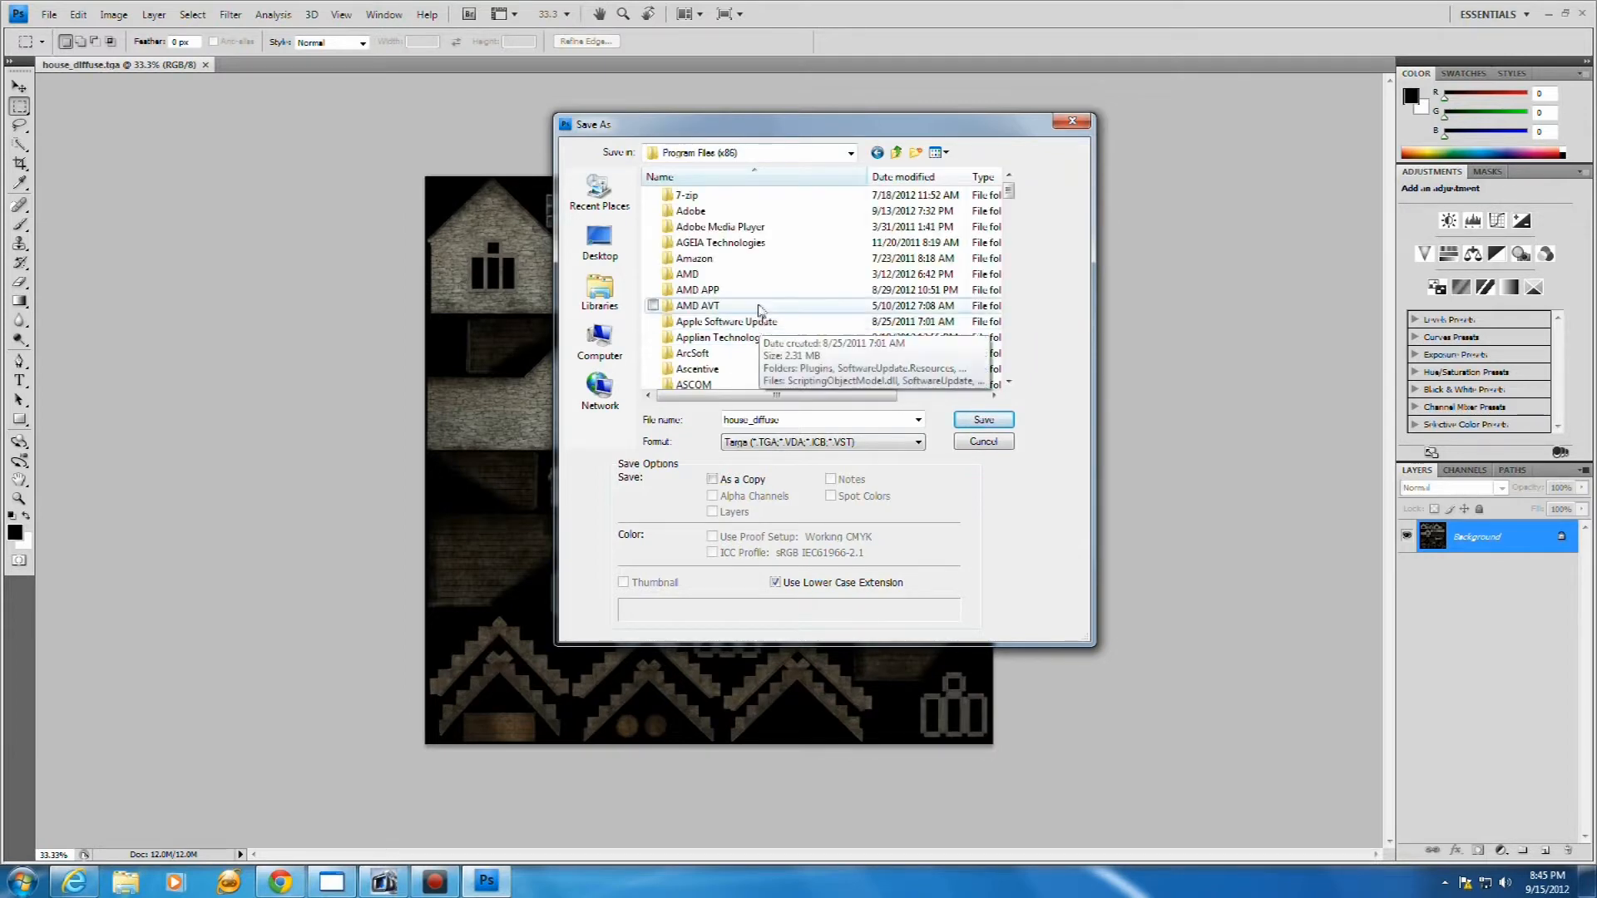
left_click_drag(1009, 194, 1005, 229)
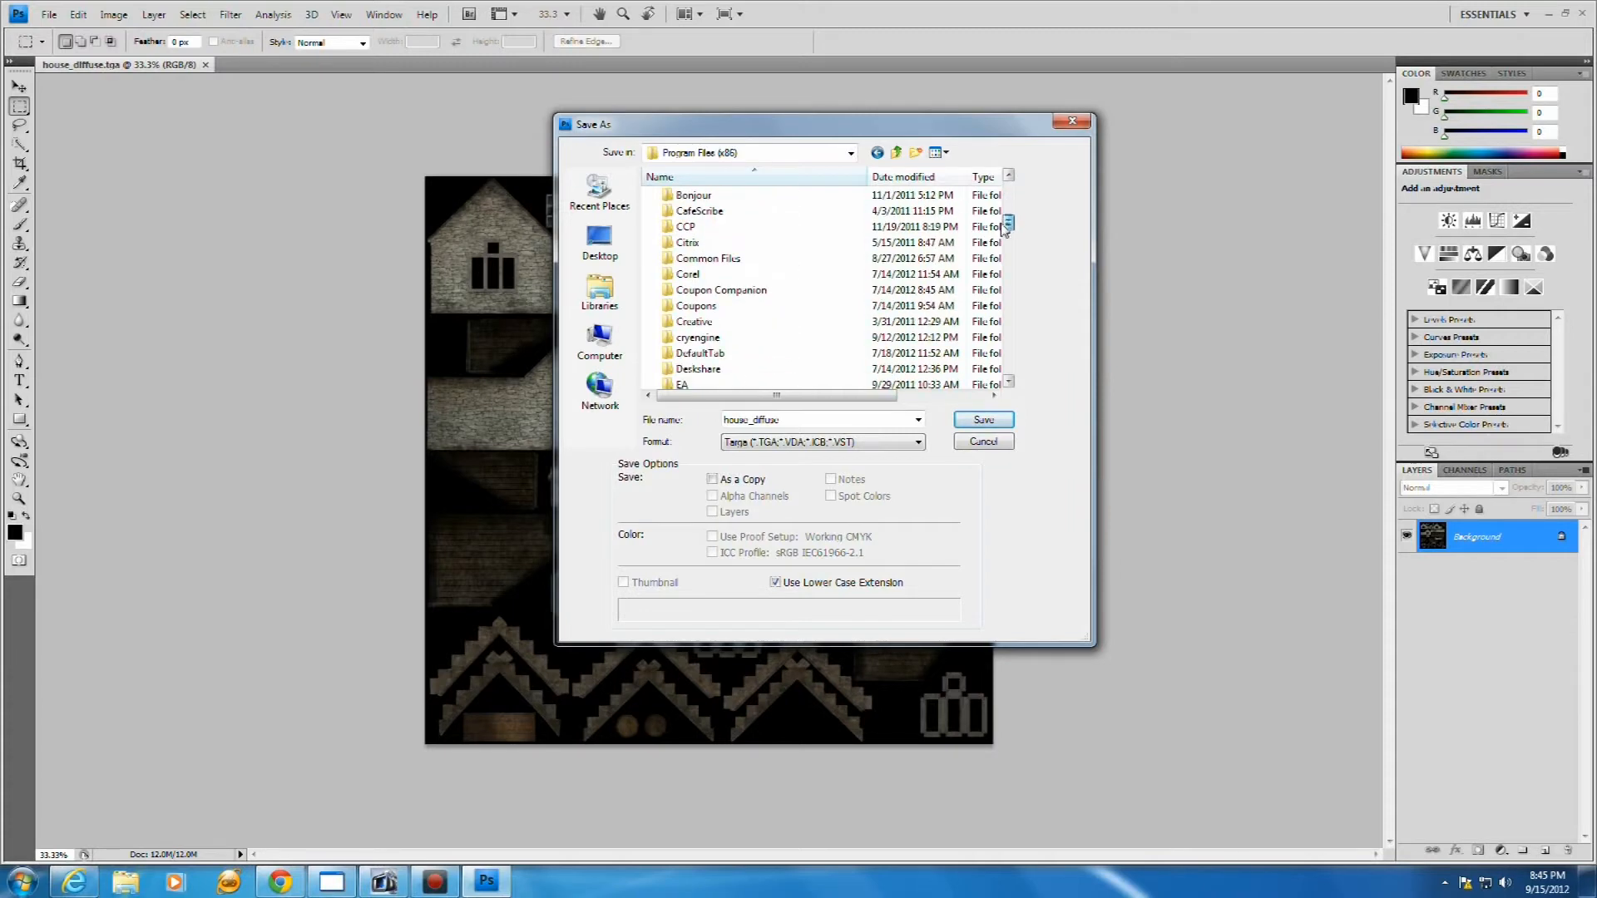
double_click(697, 337)
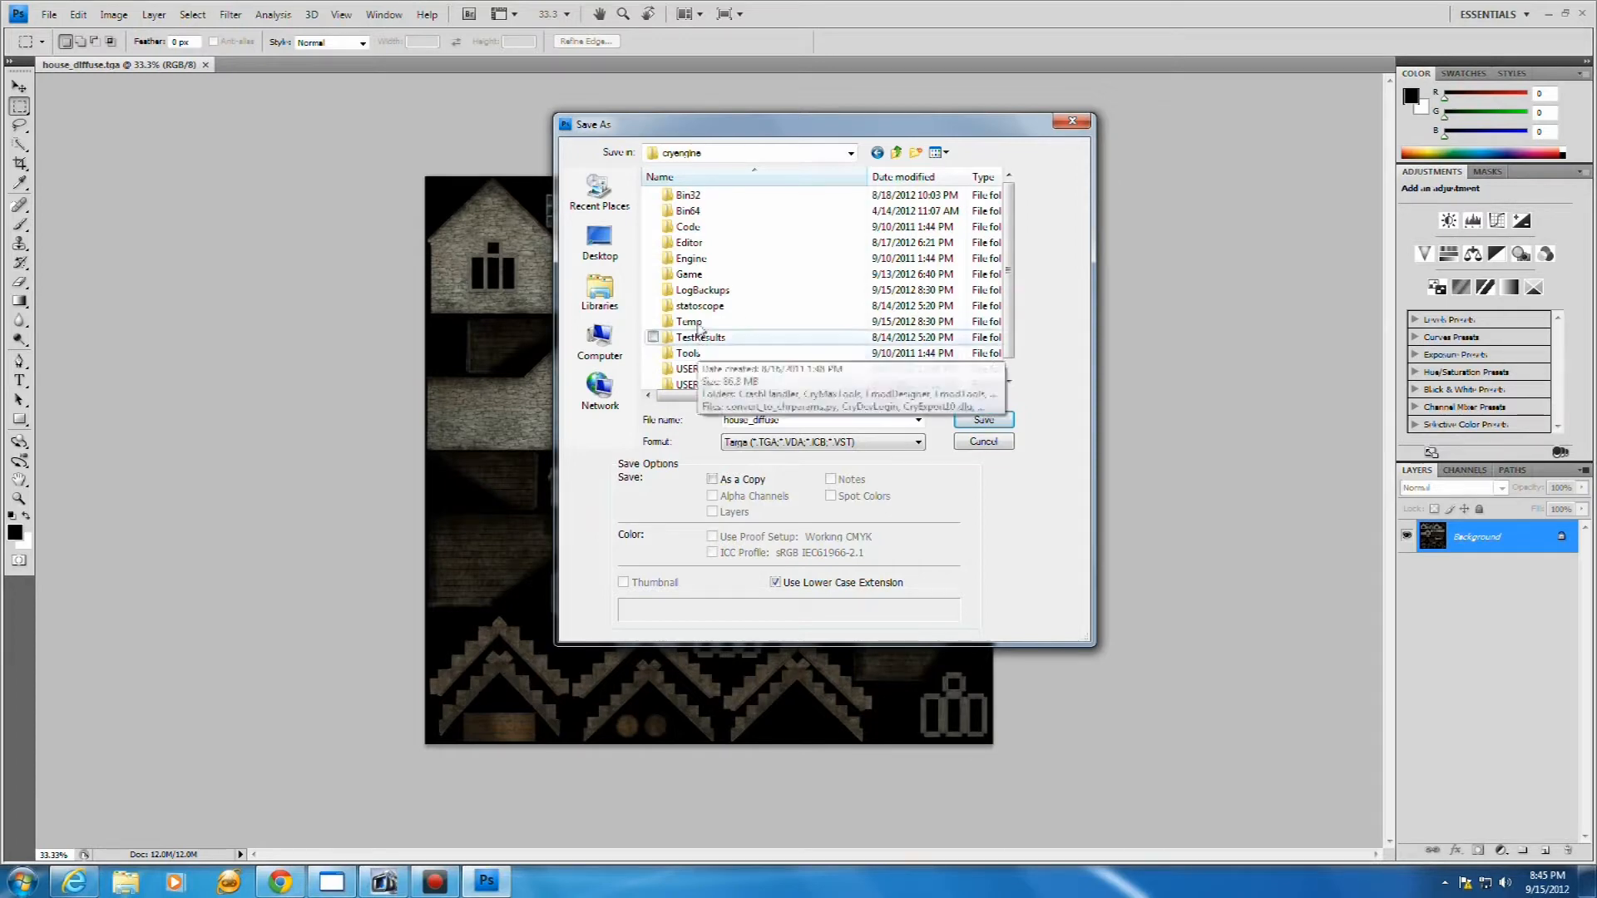
double_click(694, 281)
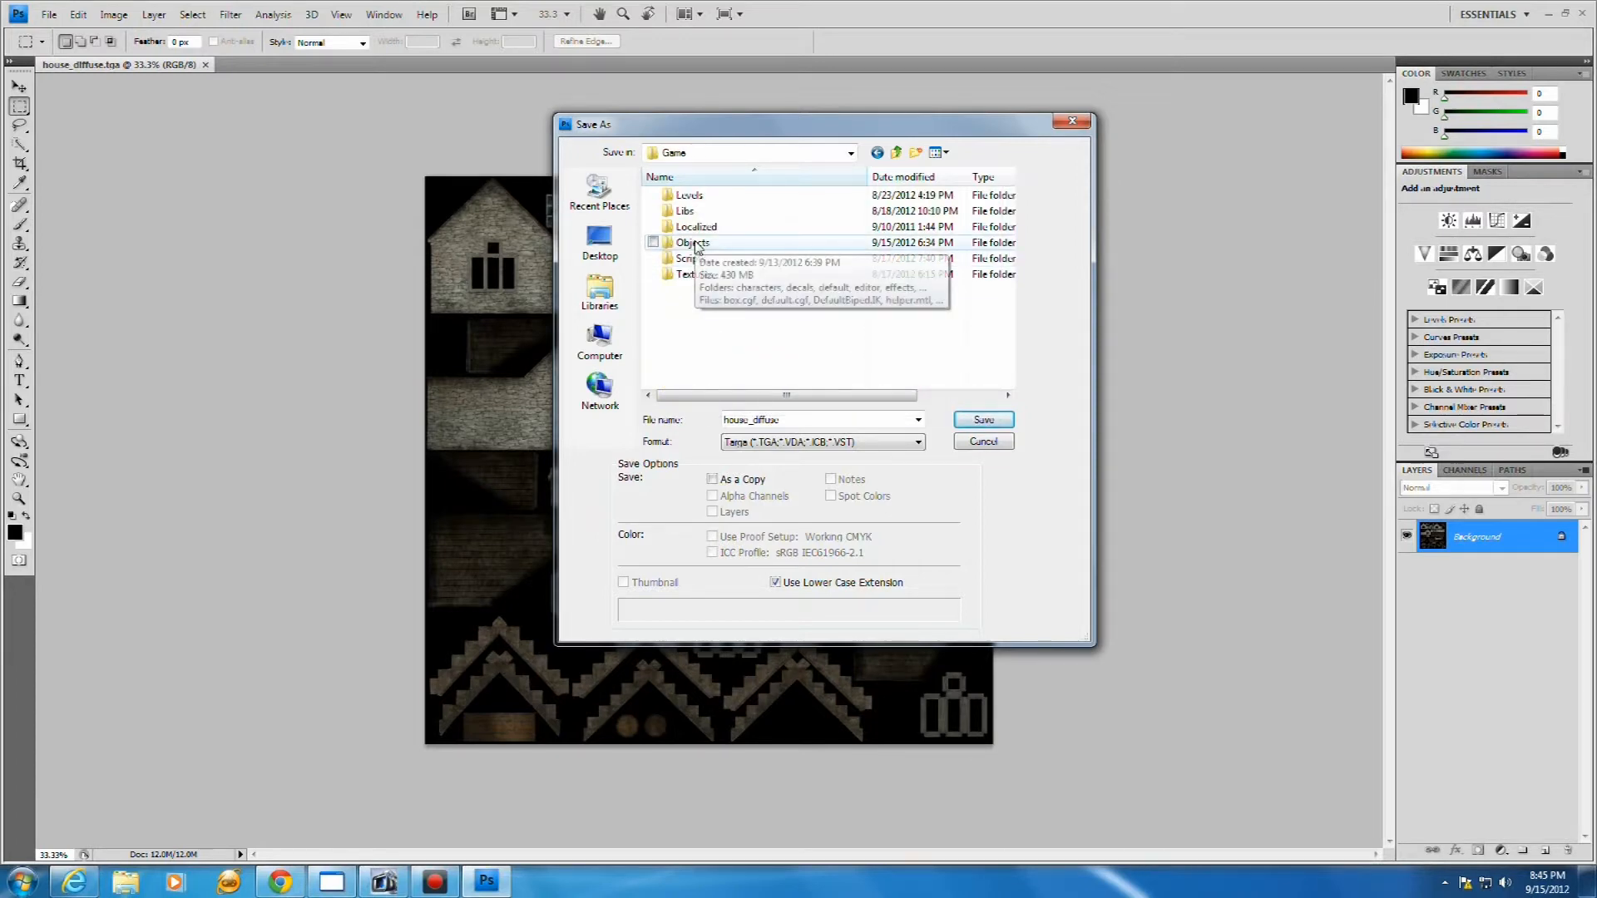
double_click(694, 243)
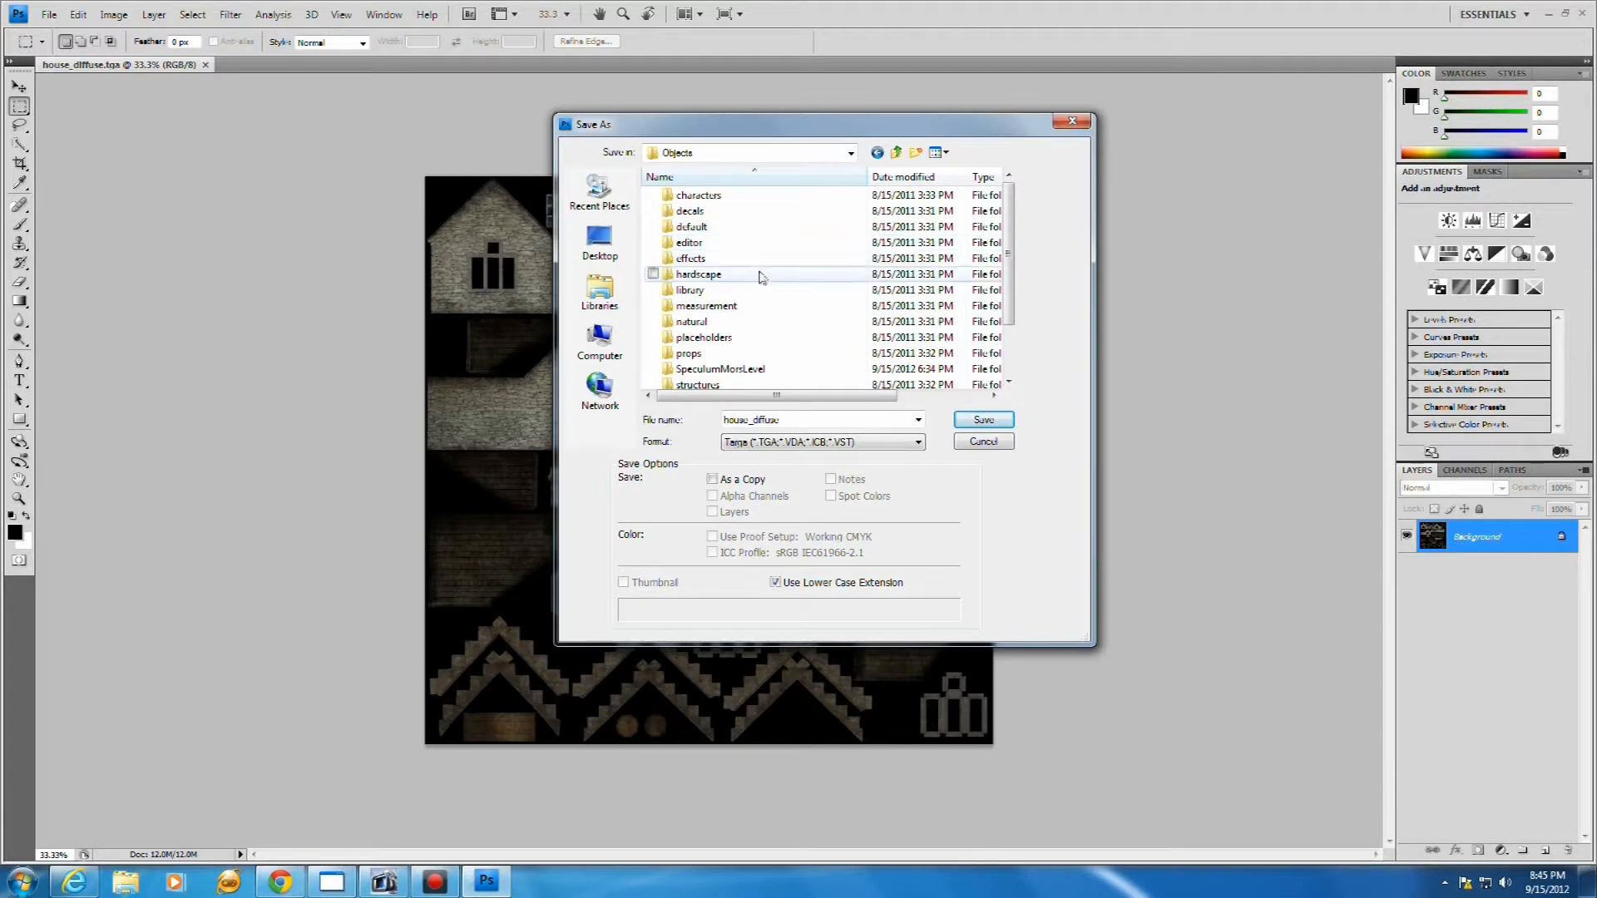
left_click_drag(1006, 254, 1008, 303)
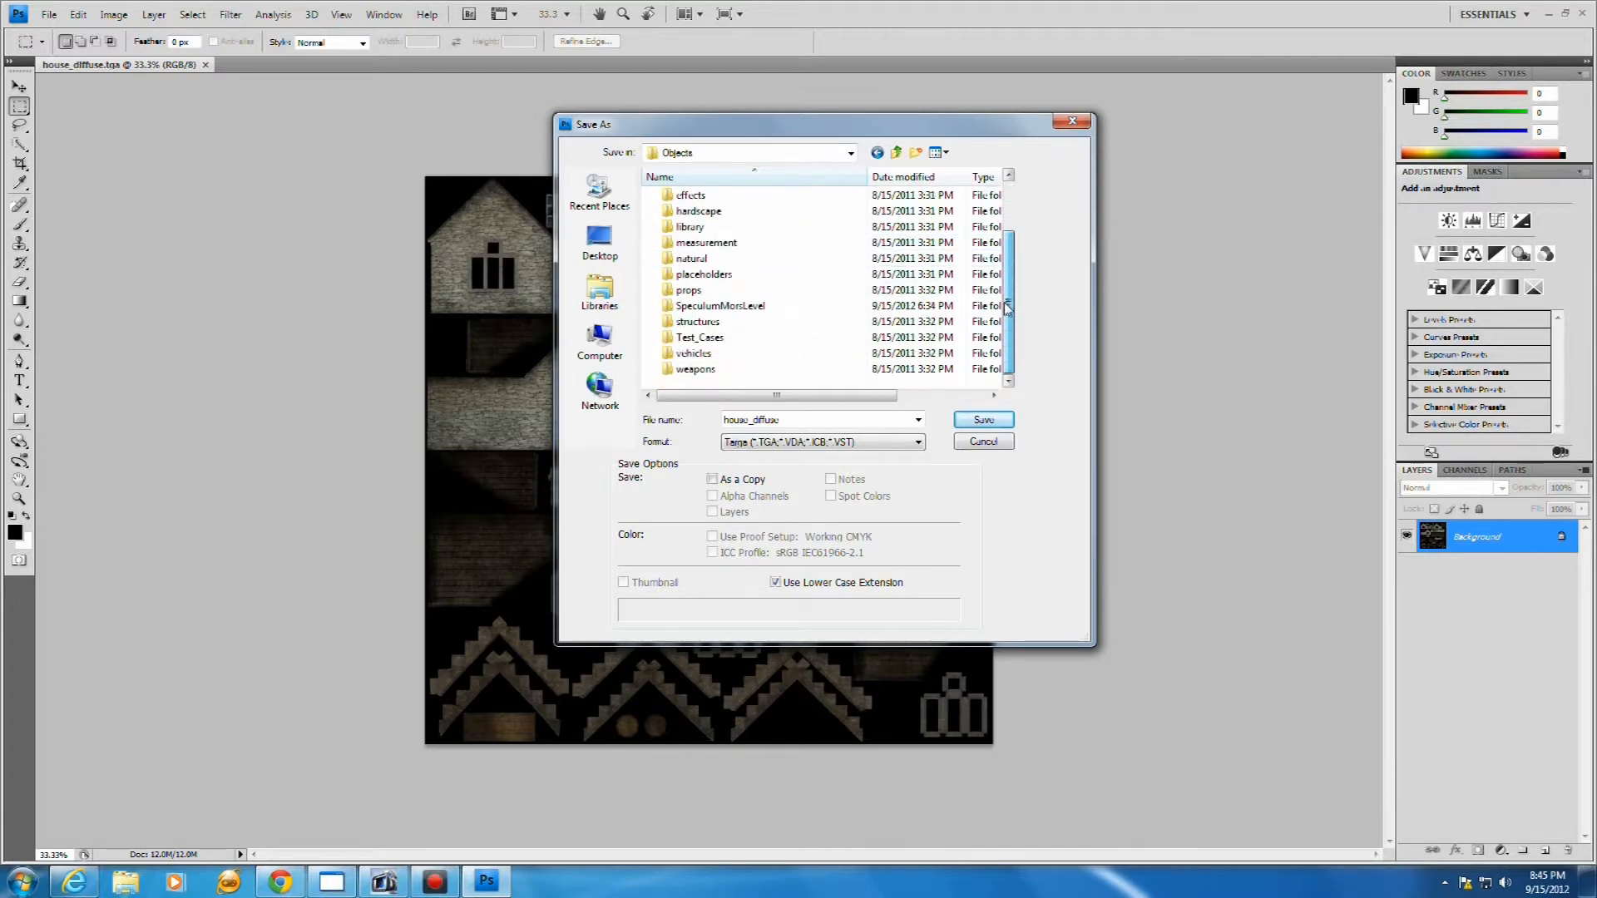
double_click(702, 306)
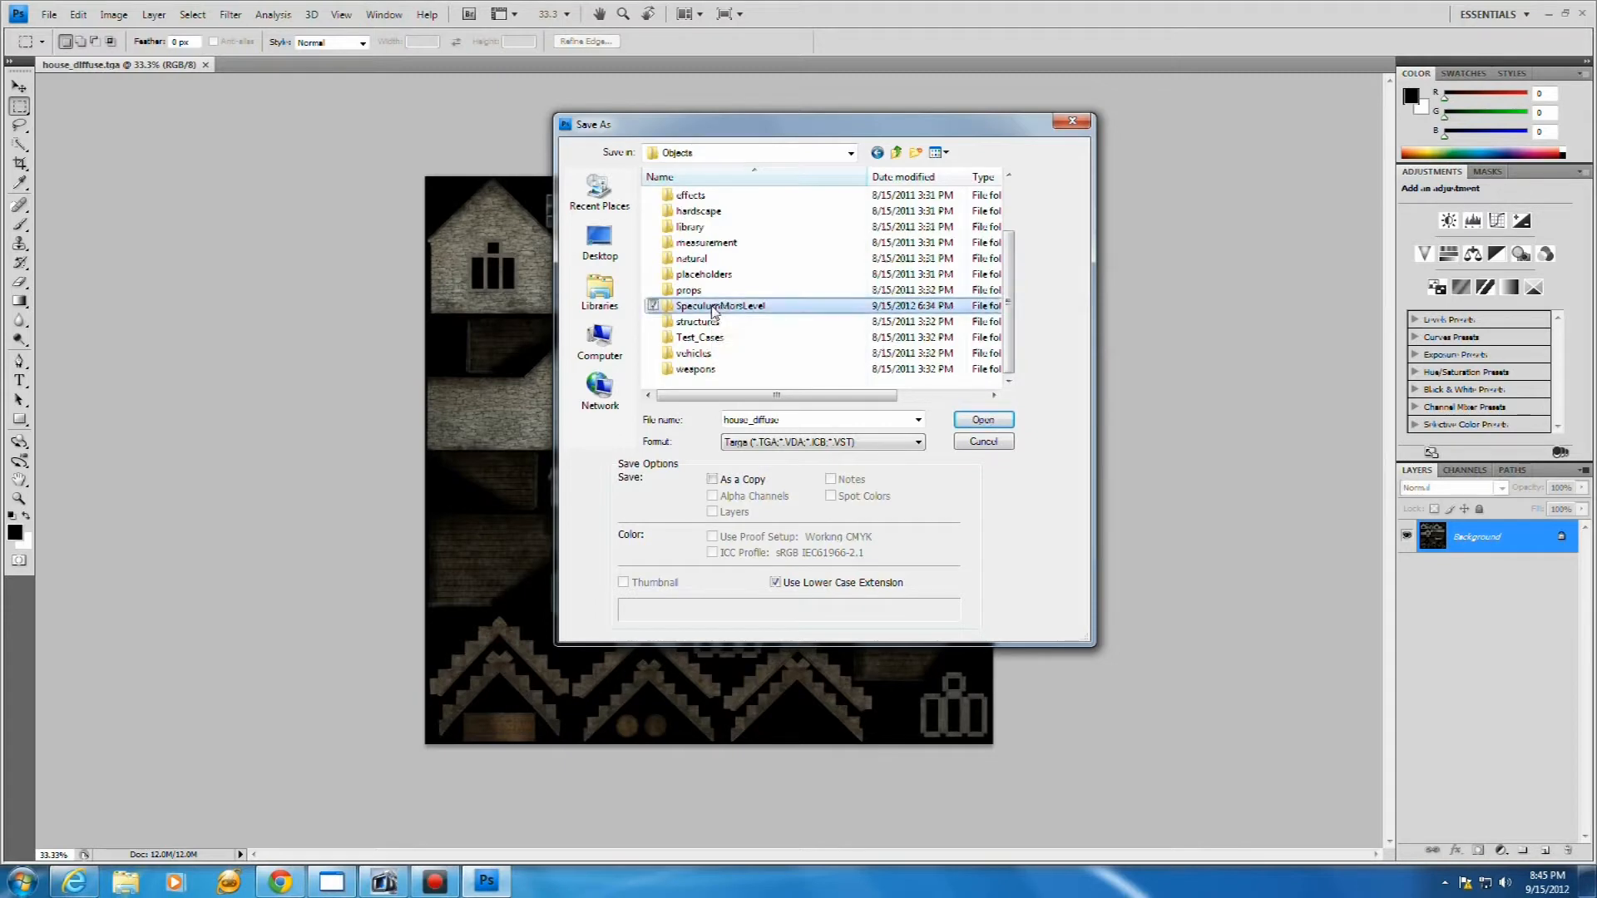
Create a folder named Buildings inside SpeculumMorsLevel and open it as the save location
right_click(706, 268)
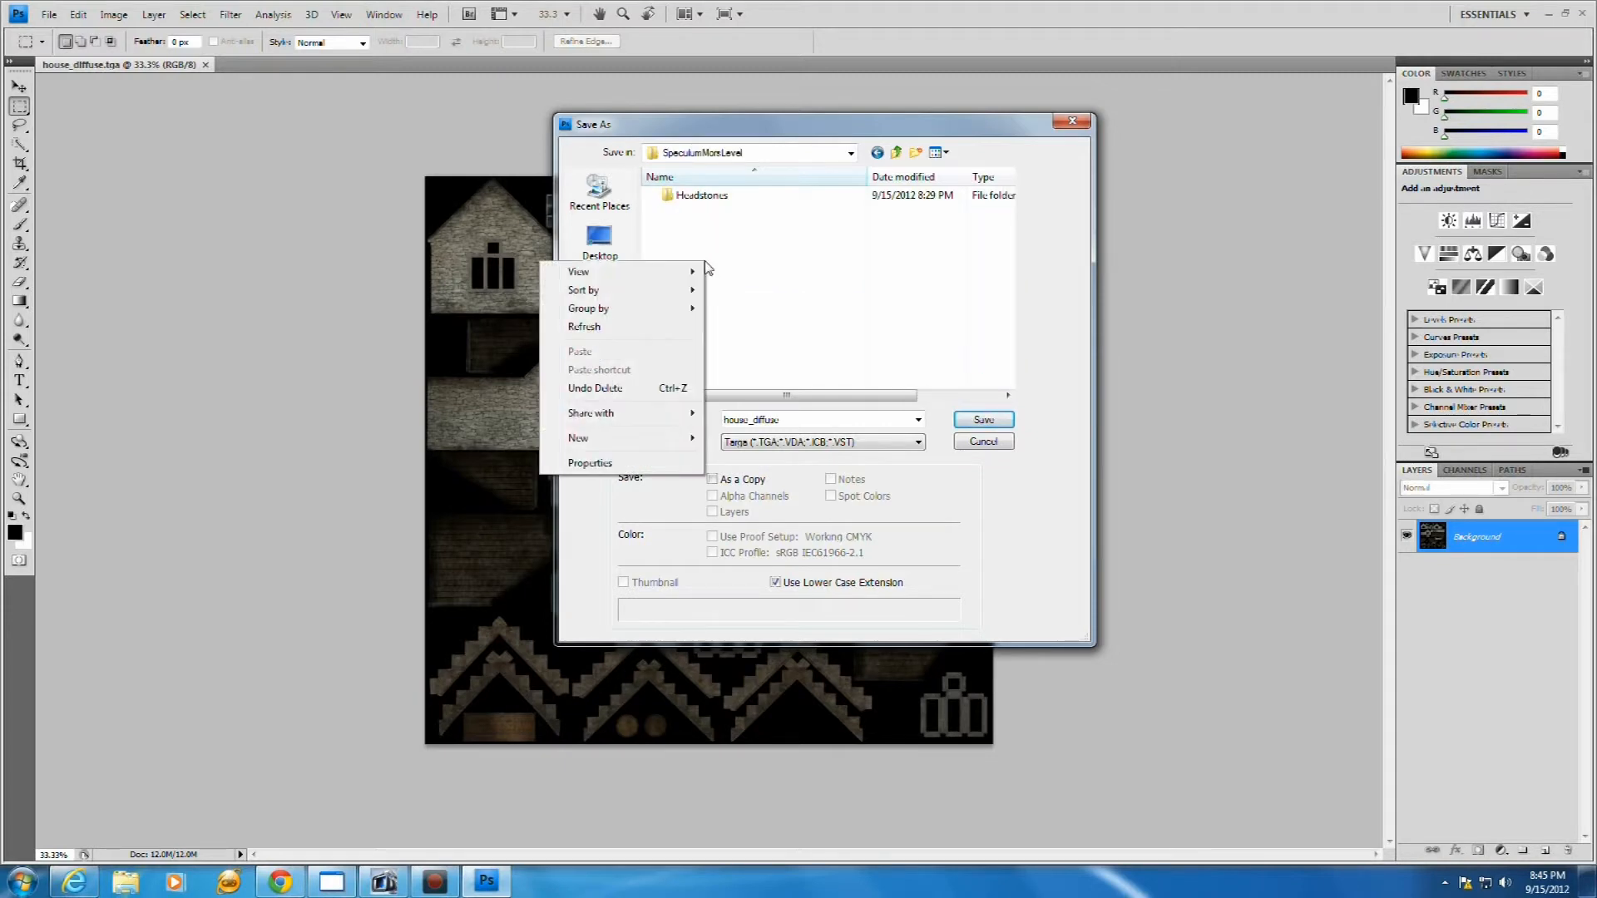
mouse_move(632, 439)
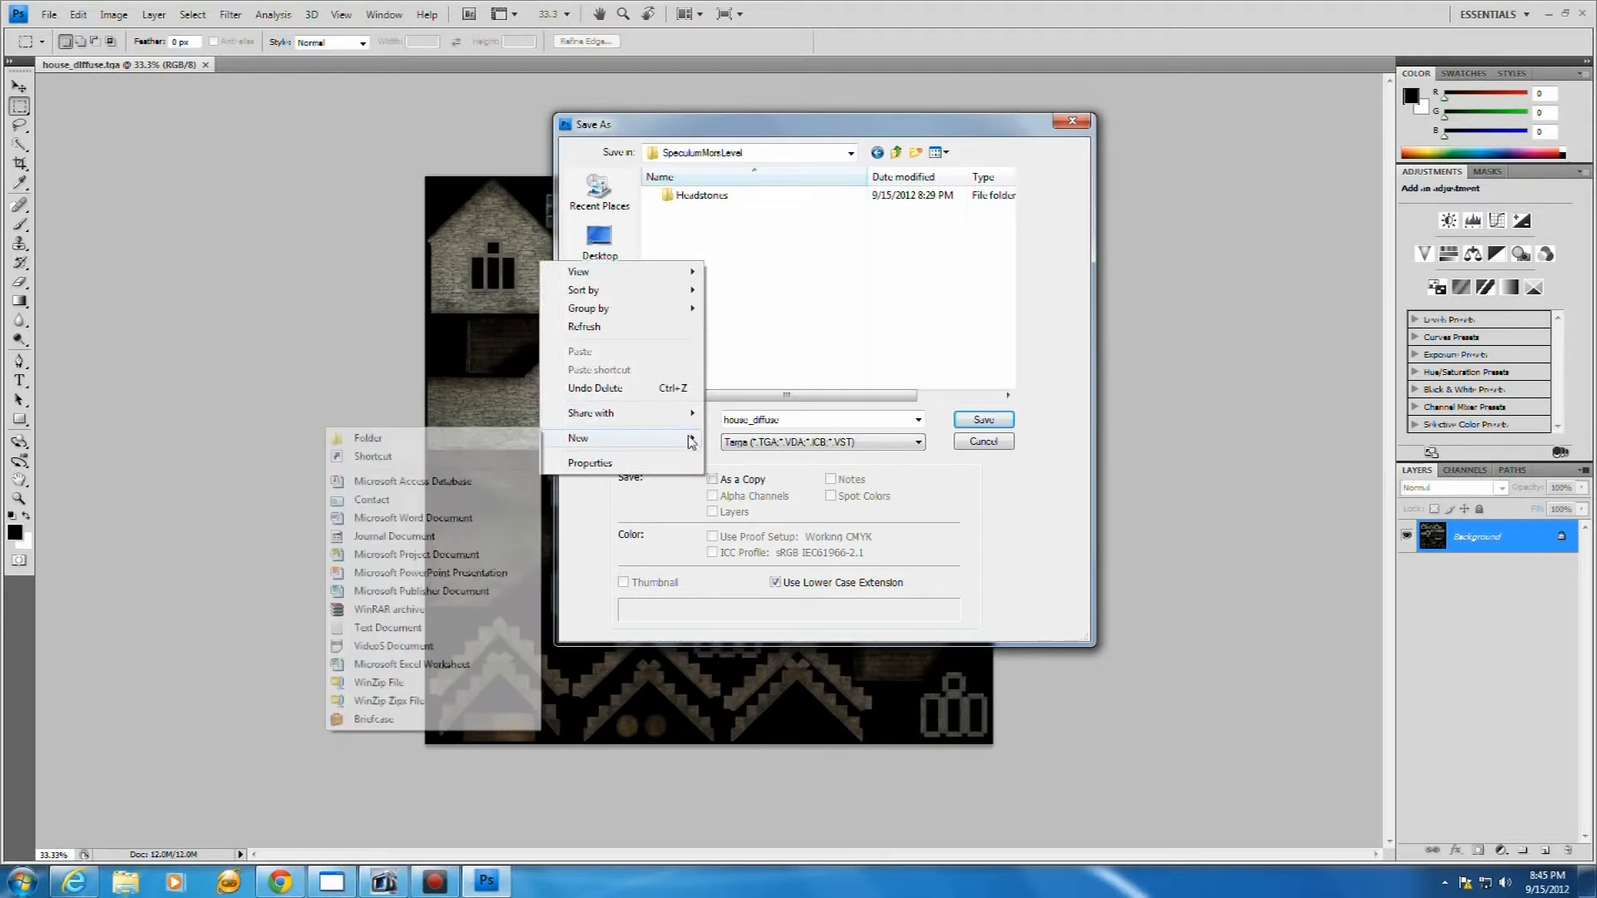
left_click(494, 441)
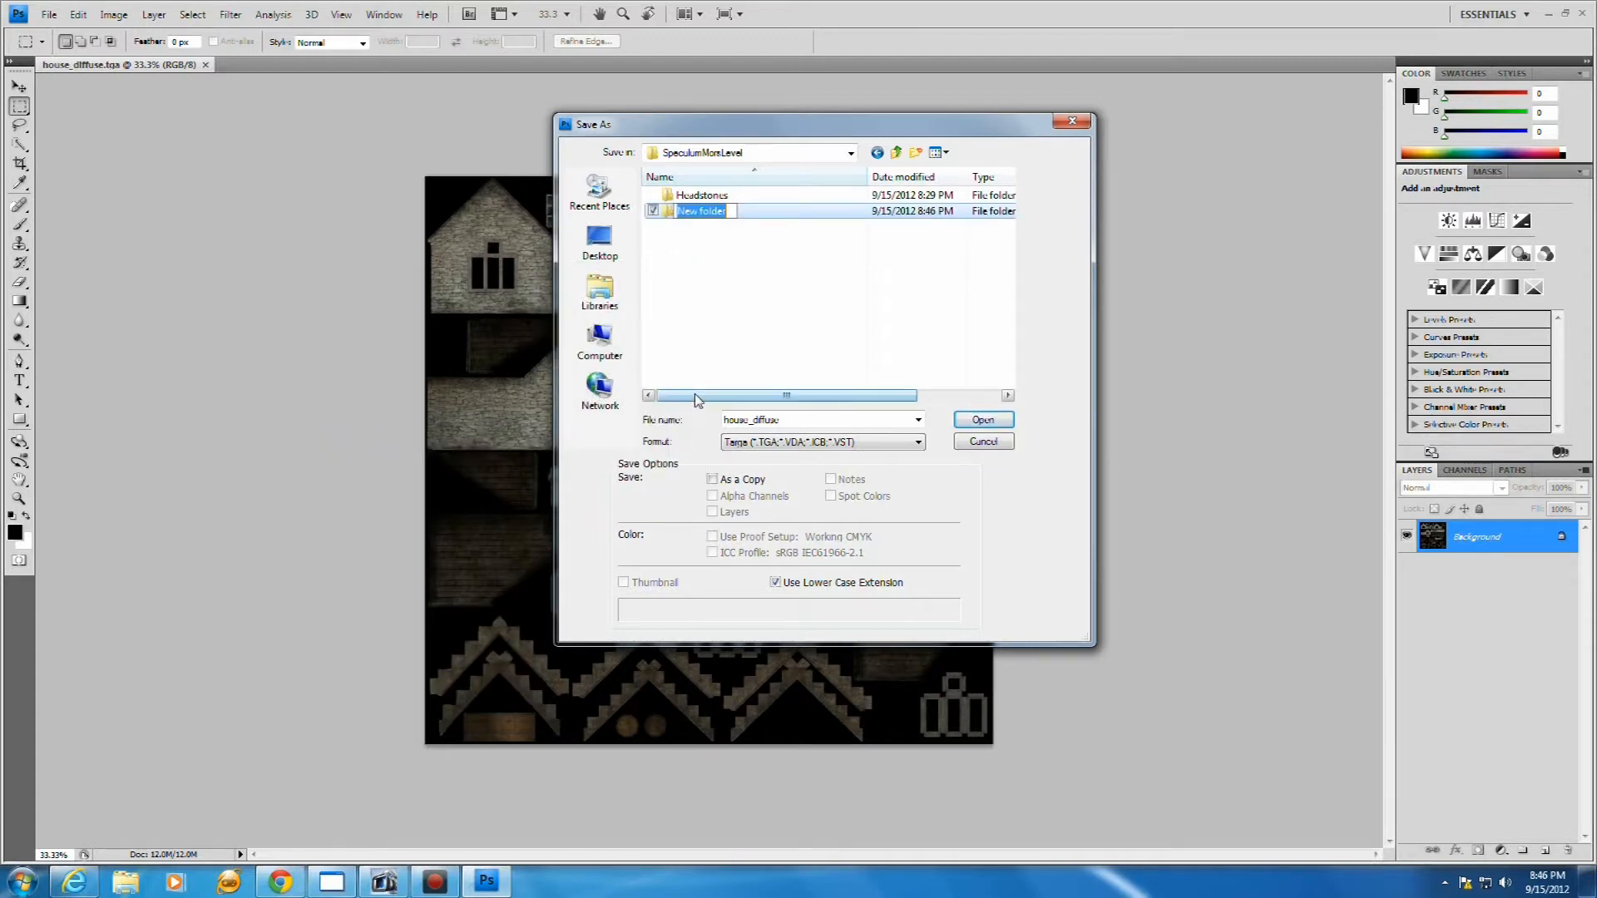
type("B")
left_click(671, 214)
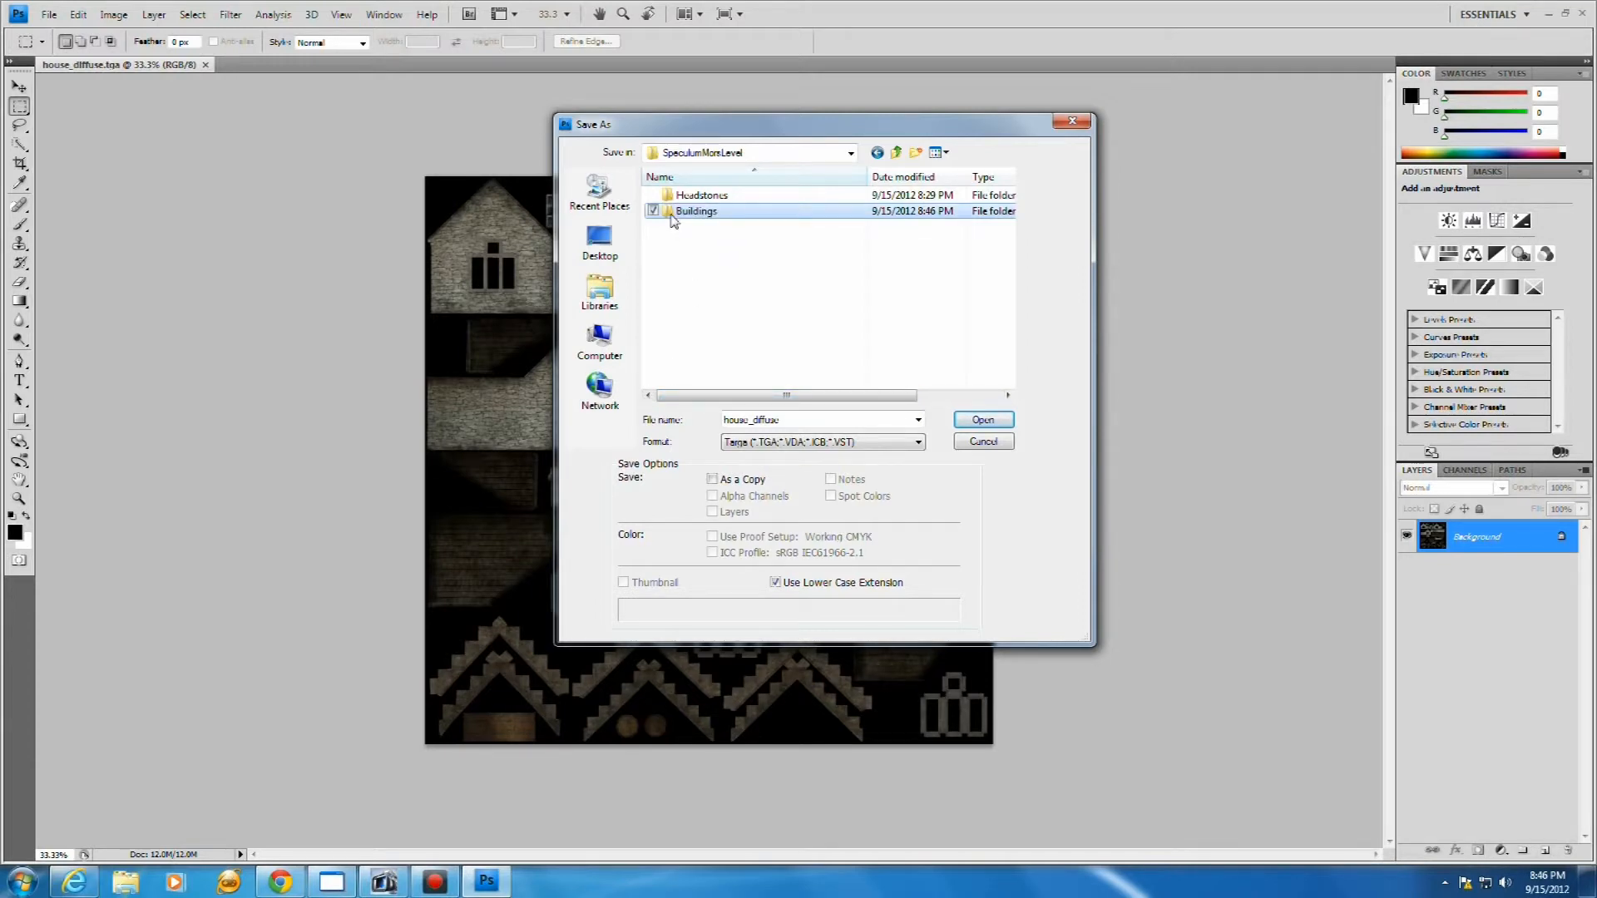
double_click(670, 215)
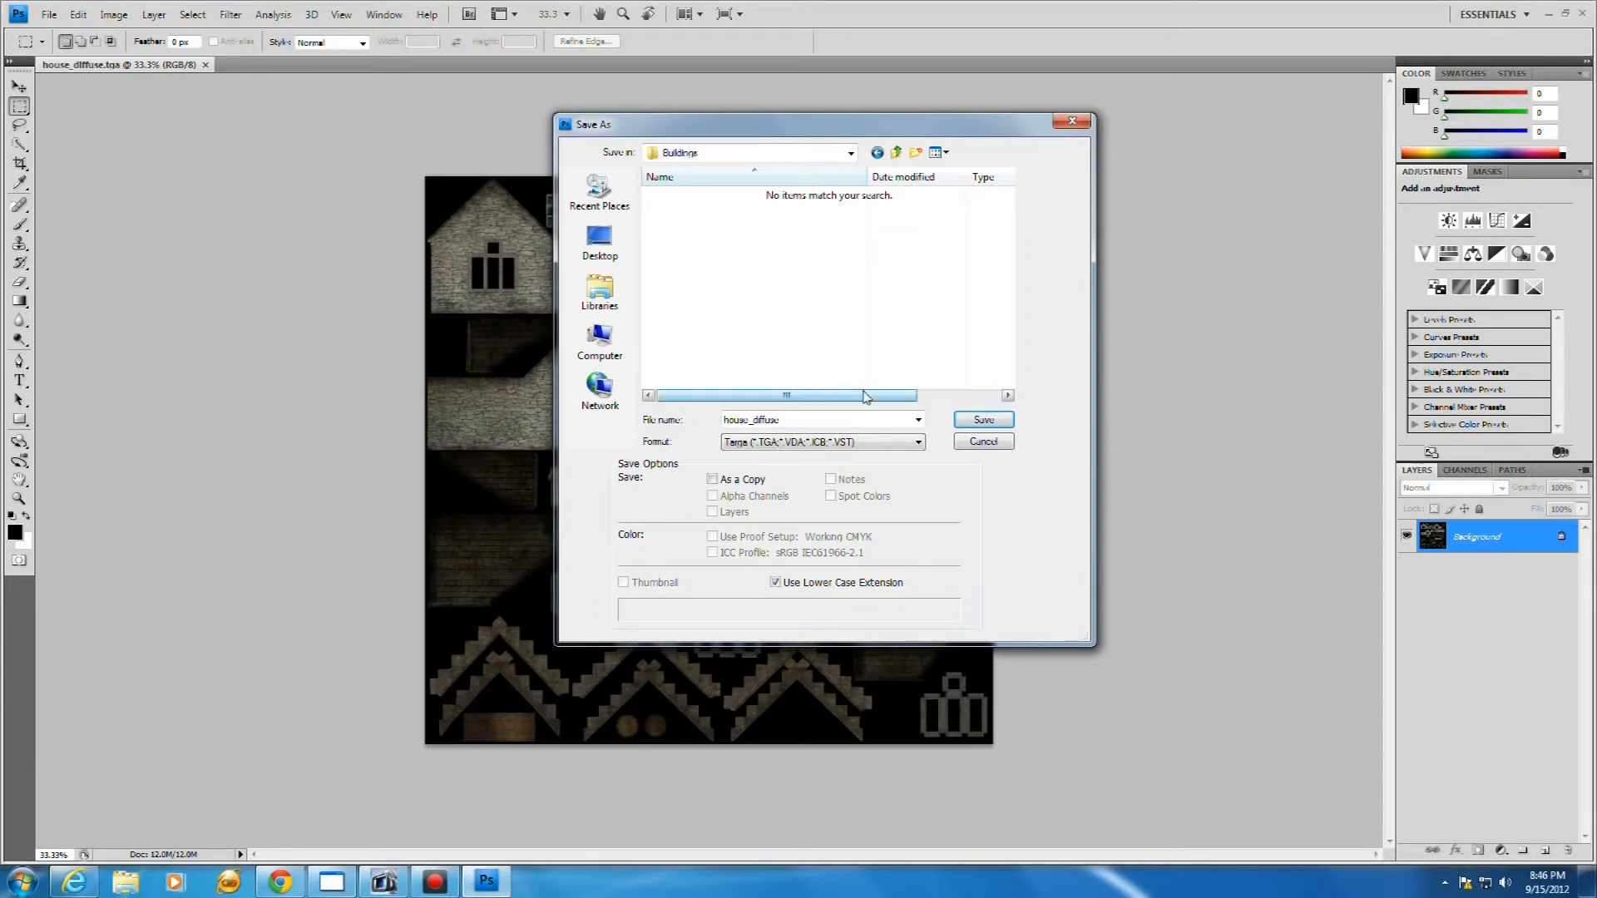
Save house_diffuse in the CryTIFPlugin (*.TIF) format, declining the automatic fix for dark textures
left_click(918, 442)
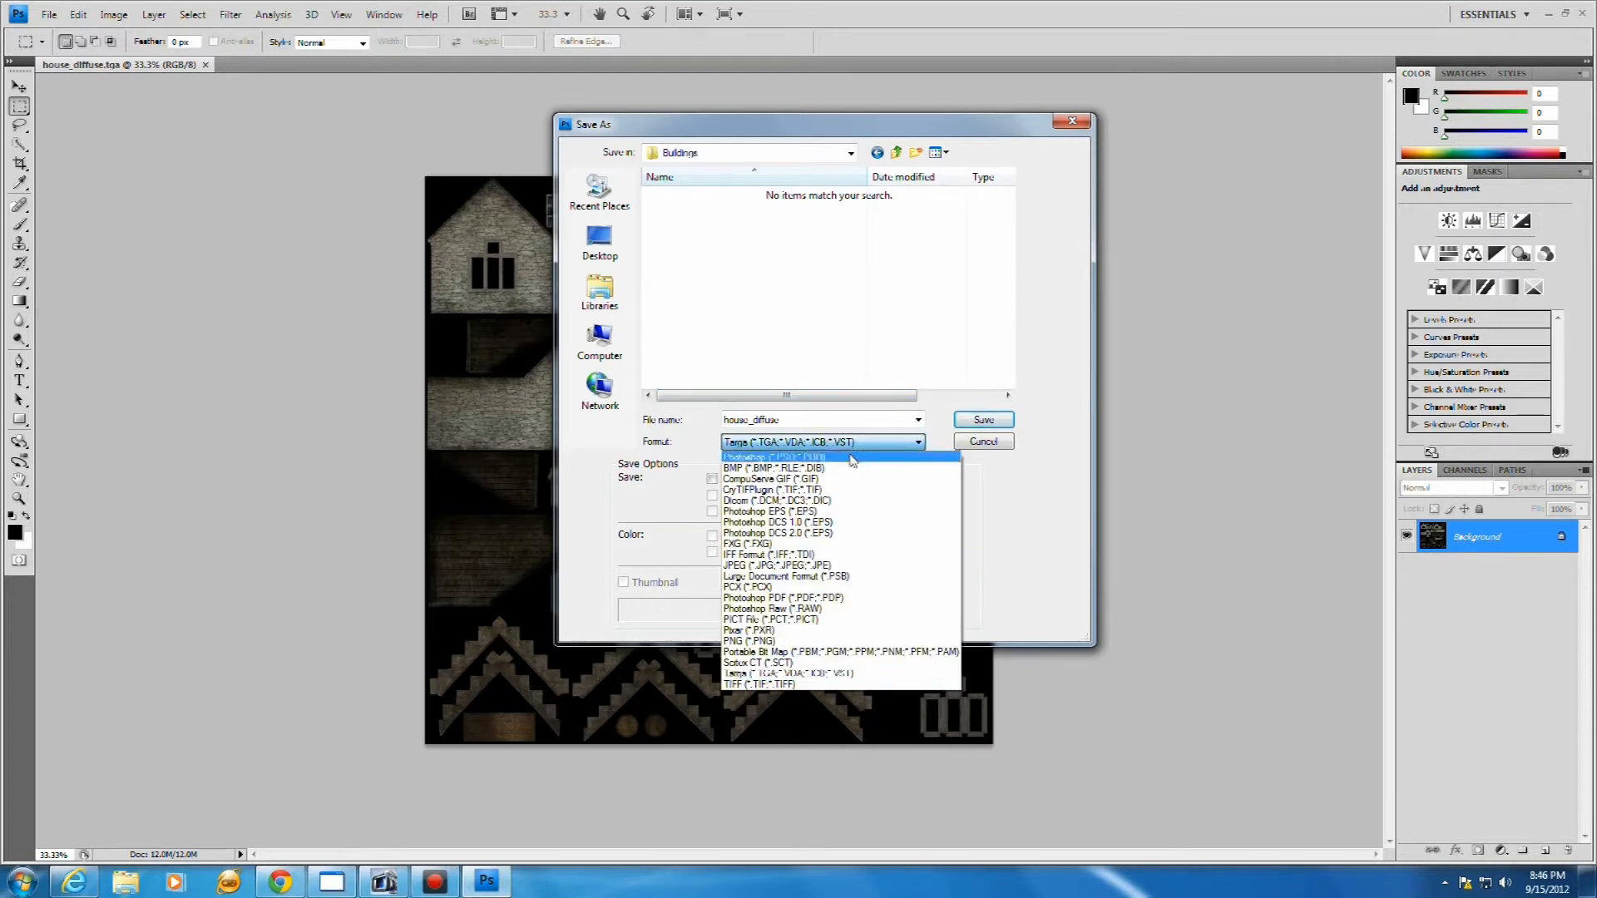
left_click(797, 490)
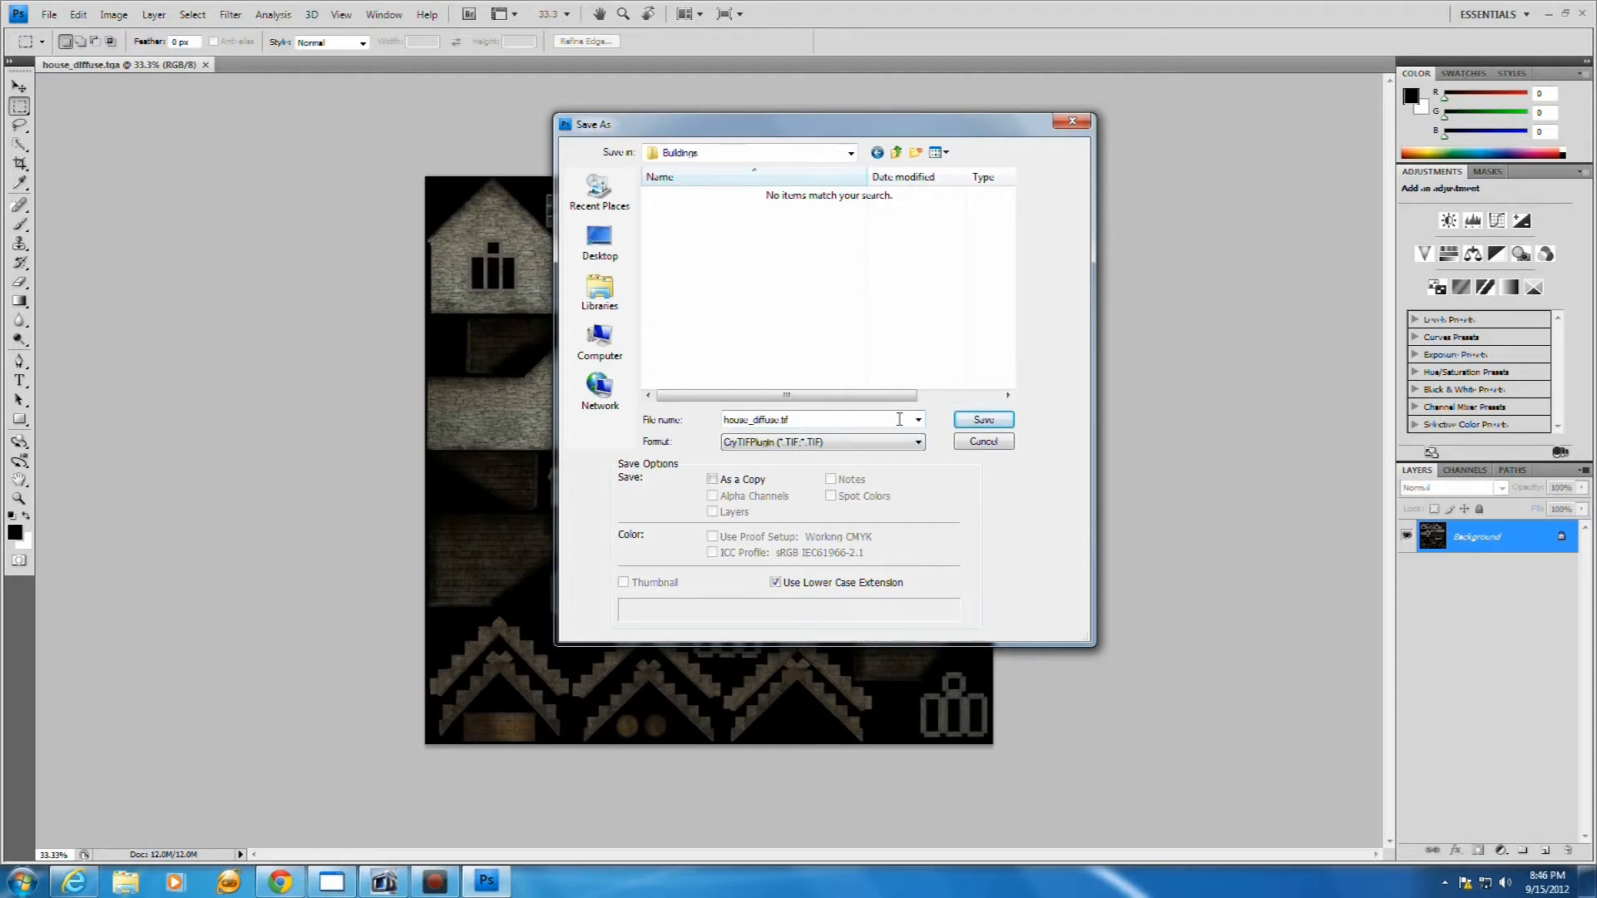
left_click(983, 420)
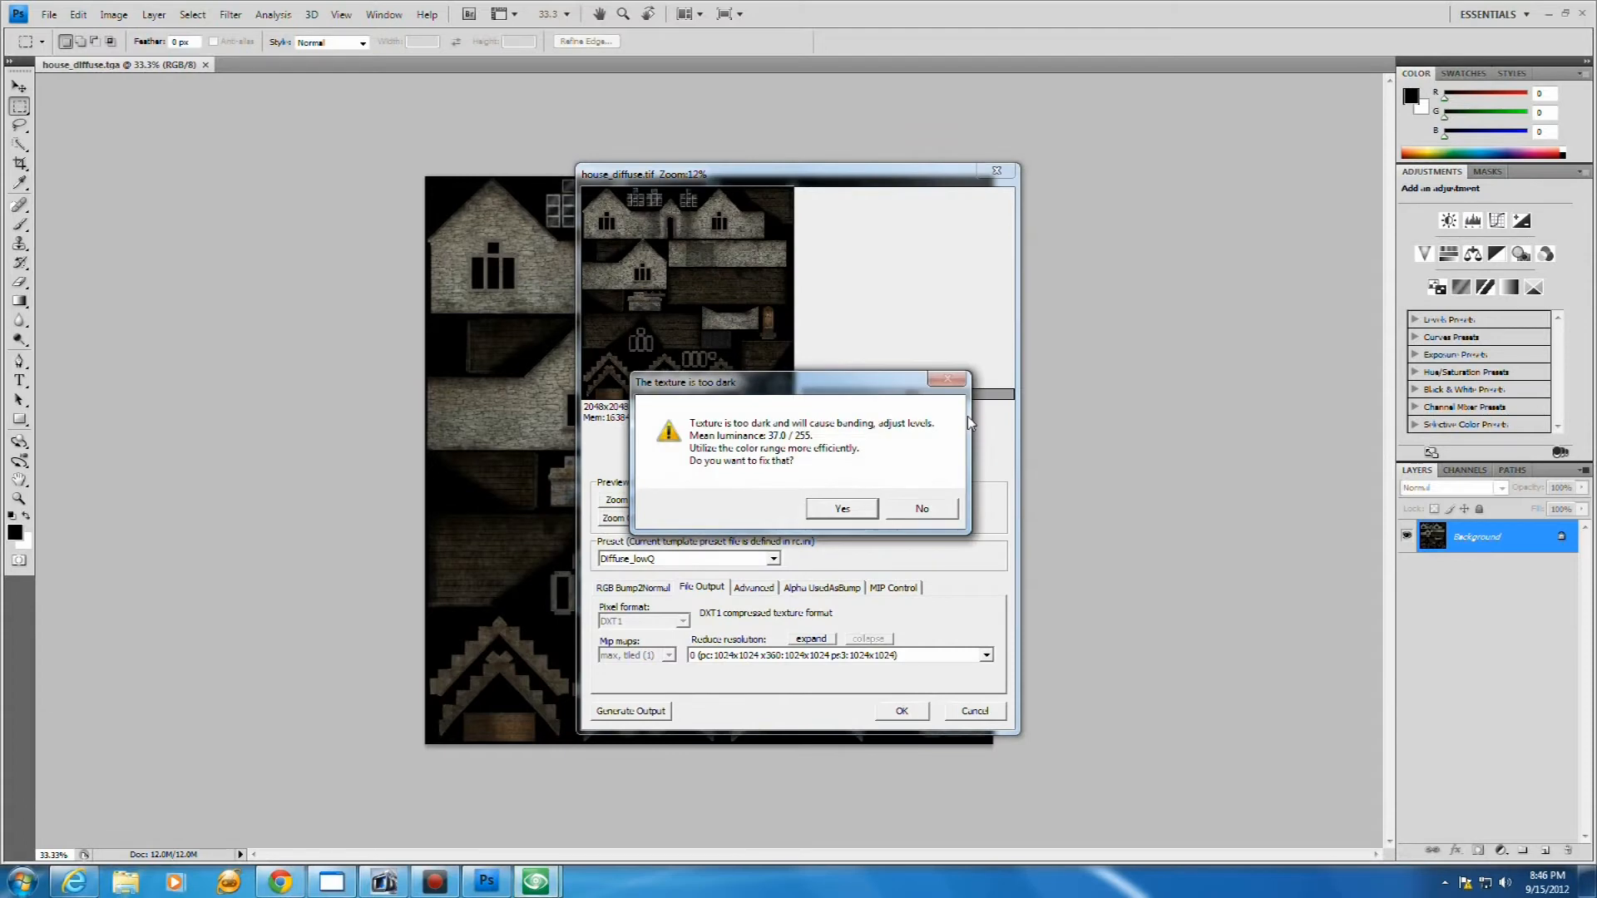
left_click(924, 509)
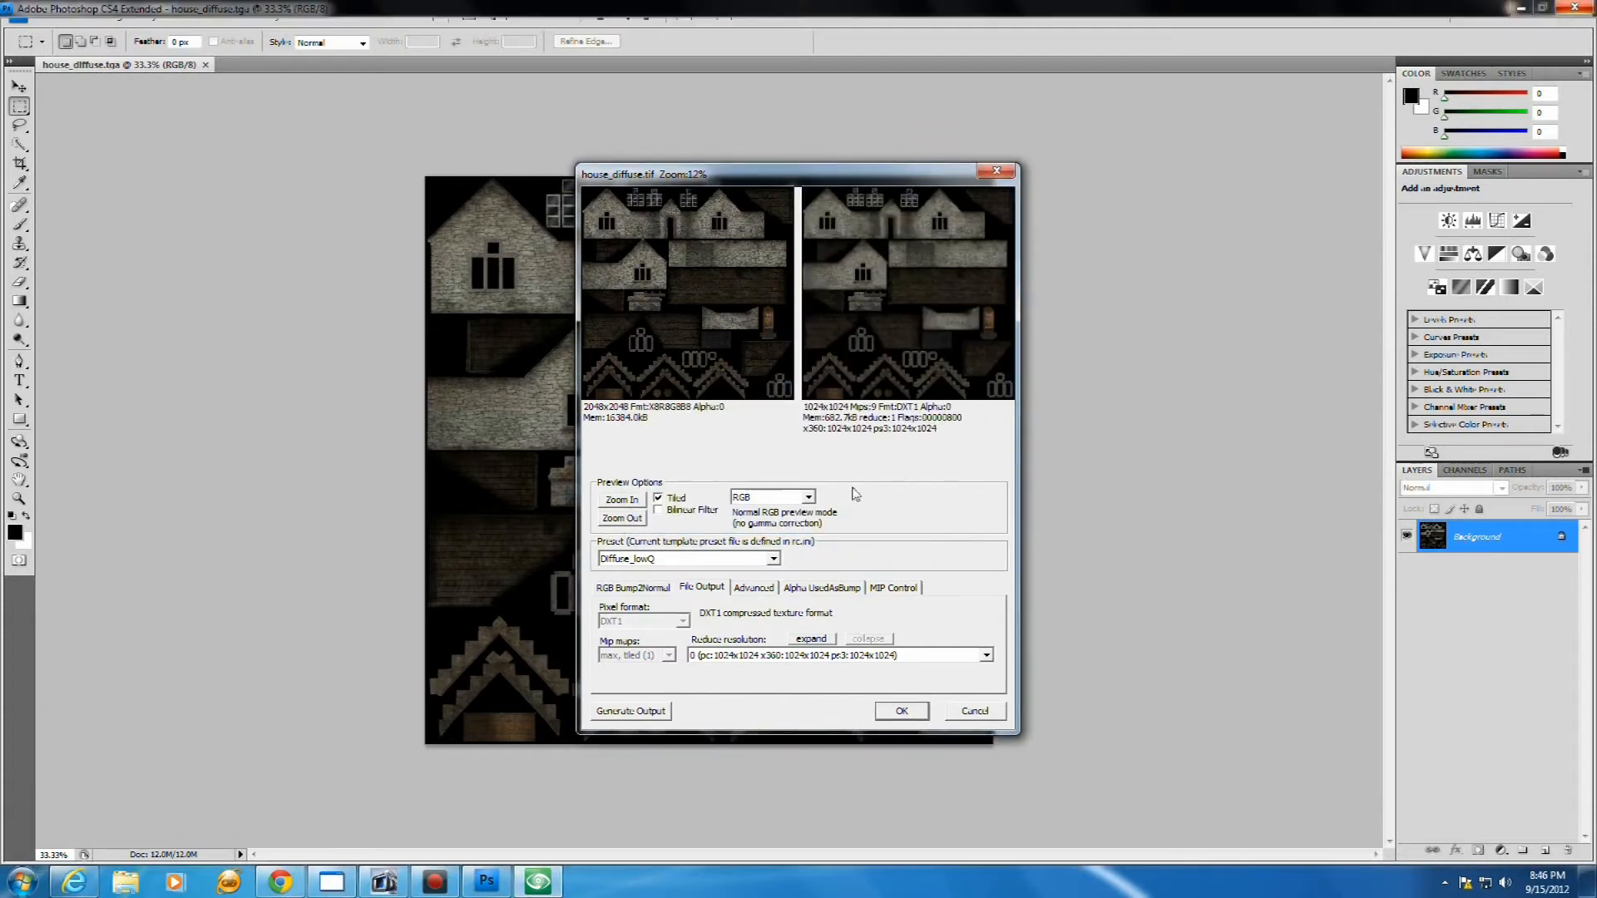
Apply the Diffuse_highQ preset without the dark-texture fix and complete the house_diffuse.tif export
left_click(774, 558)
left_click_drag(773, 613, 775, 597)
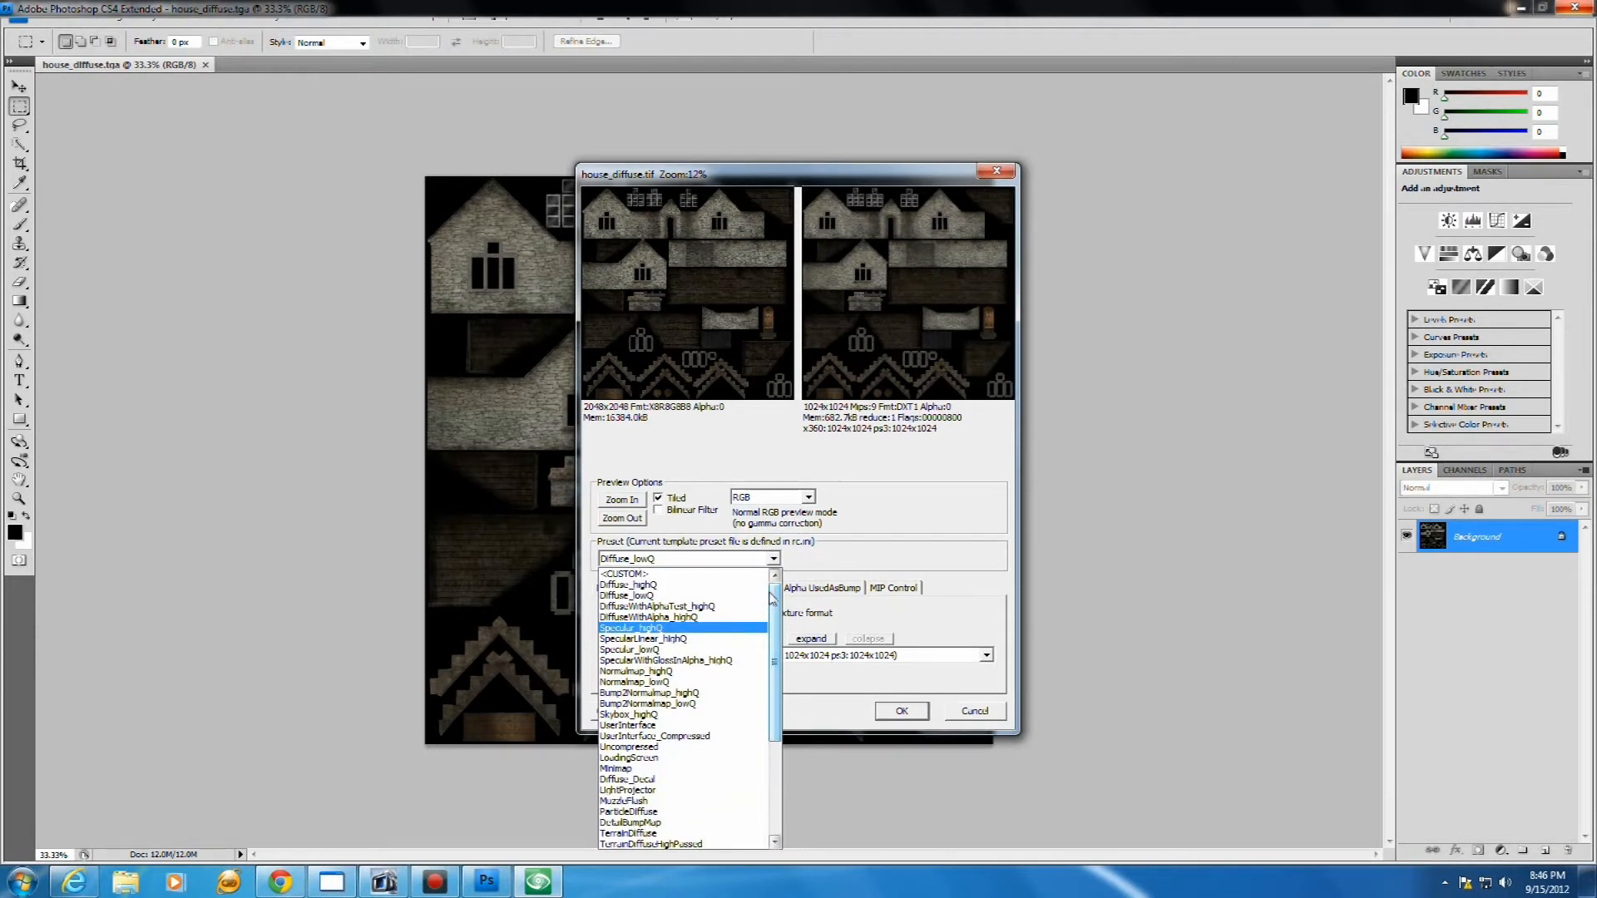
left_click(654, 585)
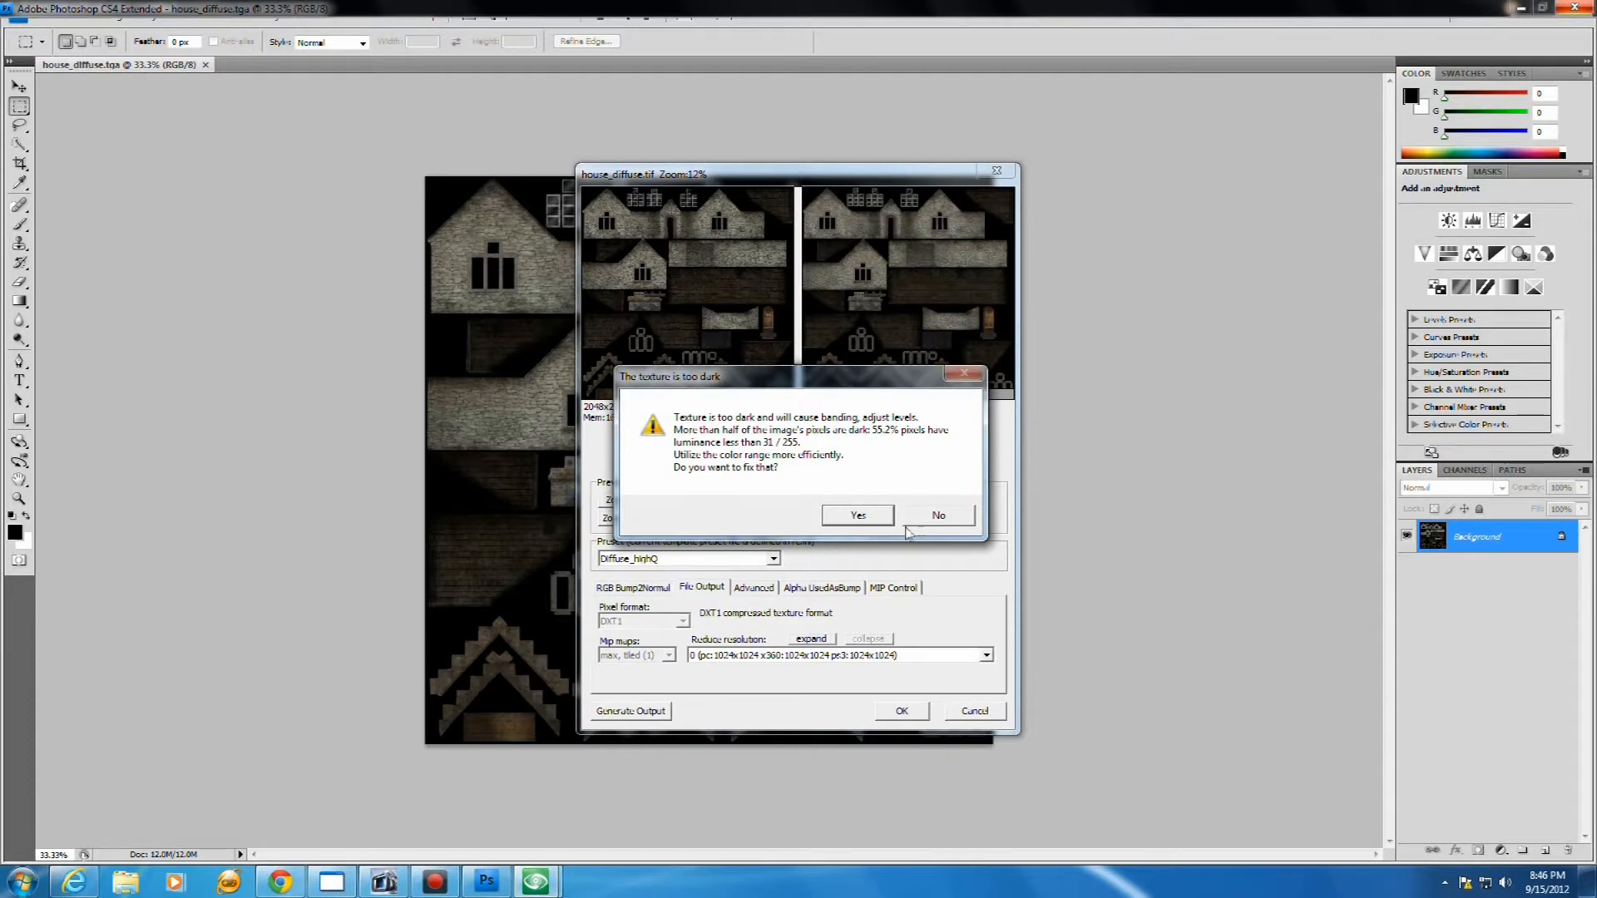
left_click(939, 515)
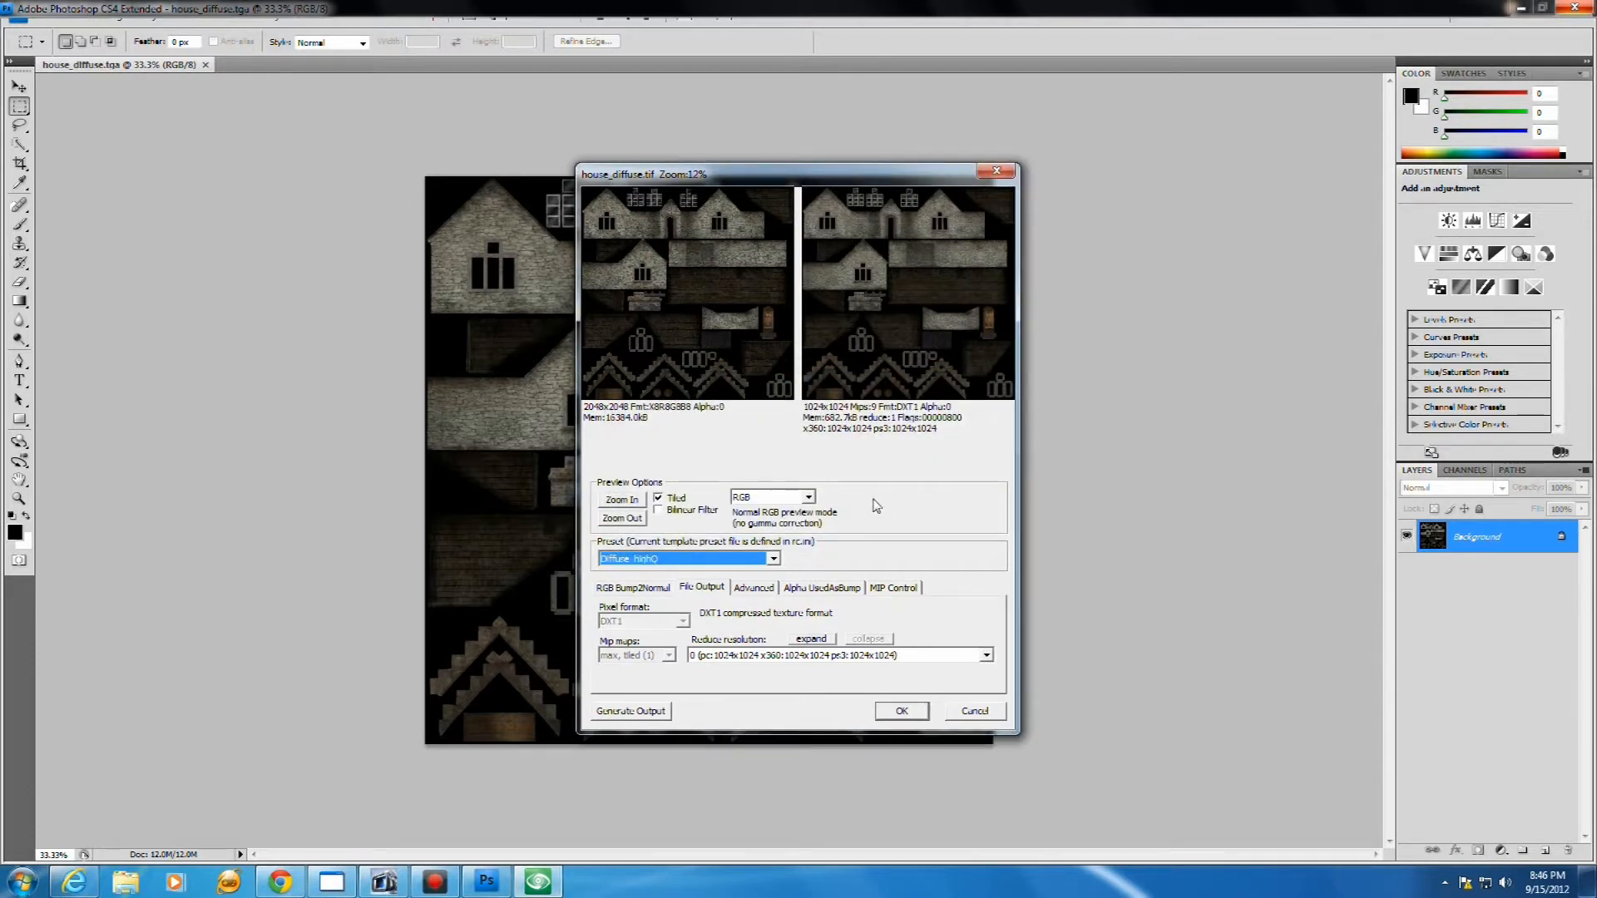
left_click(897, 712)
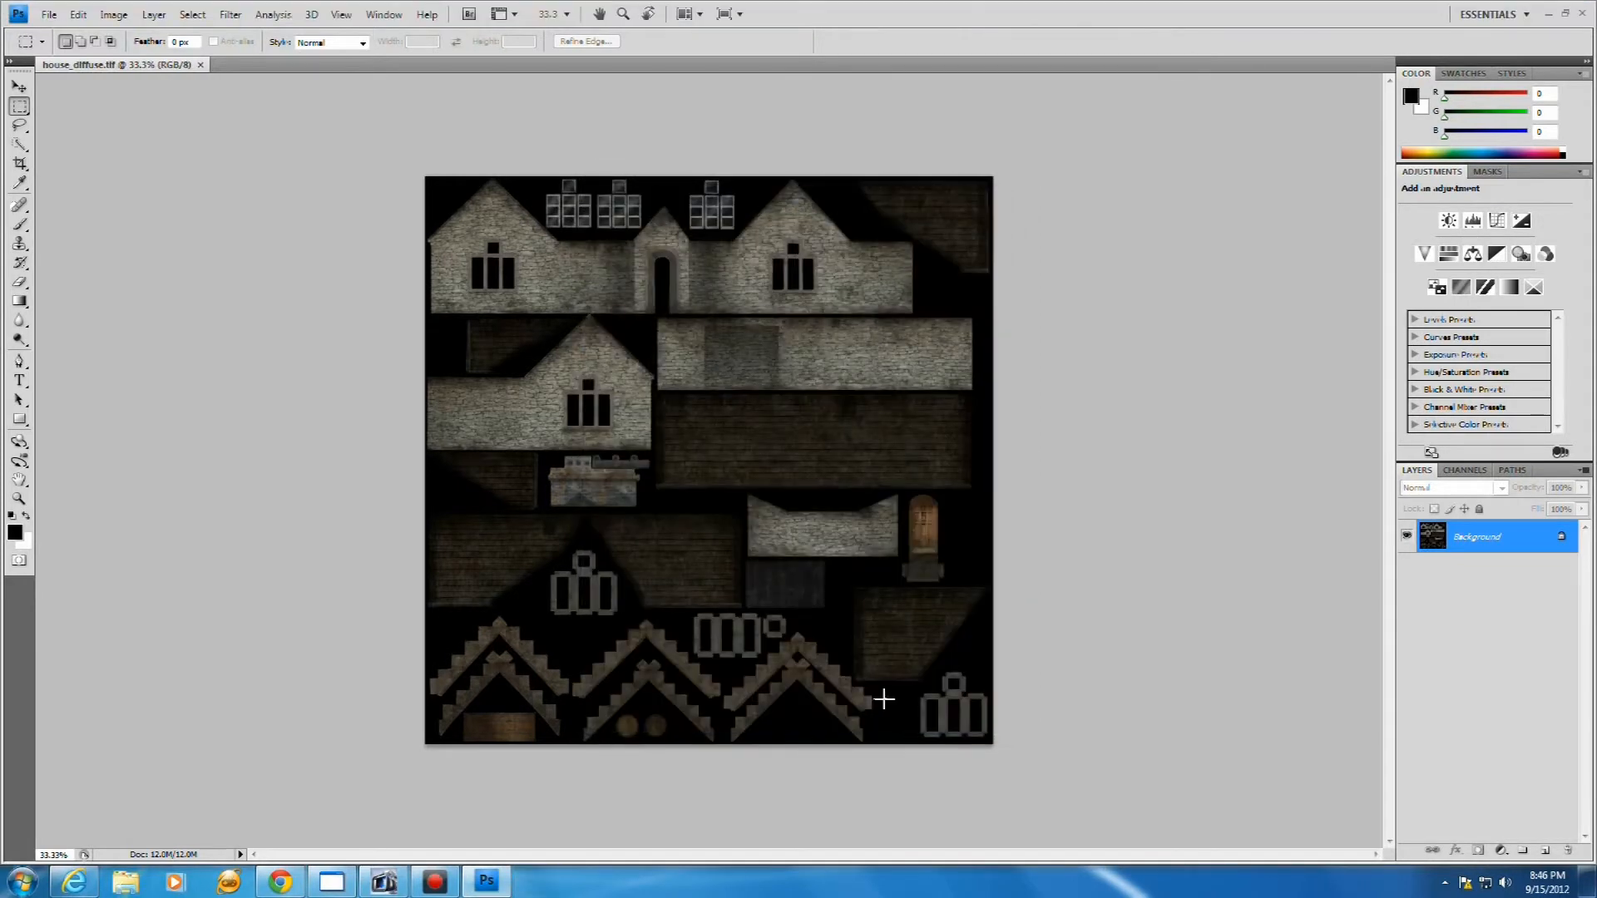
Close the exported diffuse texture and, with house_normal.tga open, start saving it under a new location
left_click(200, 64)
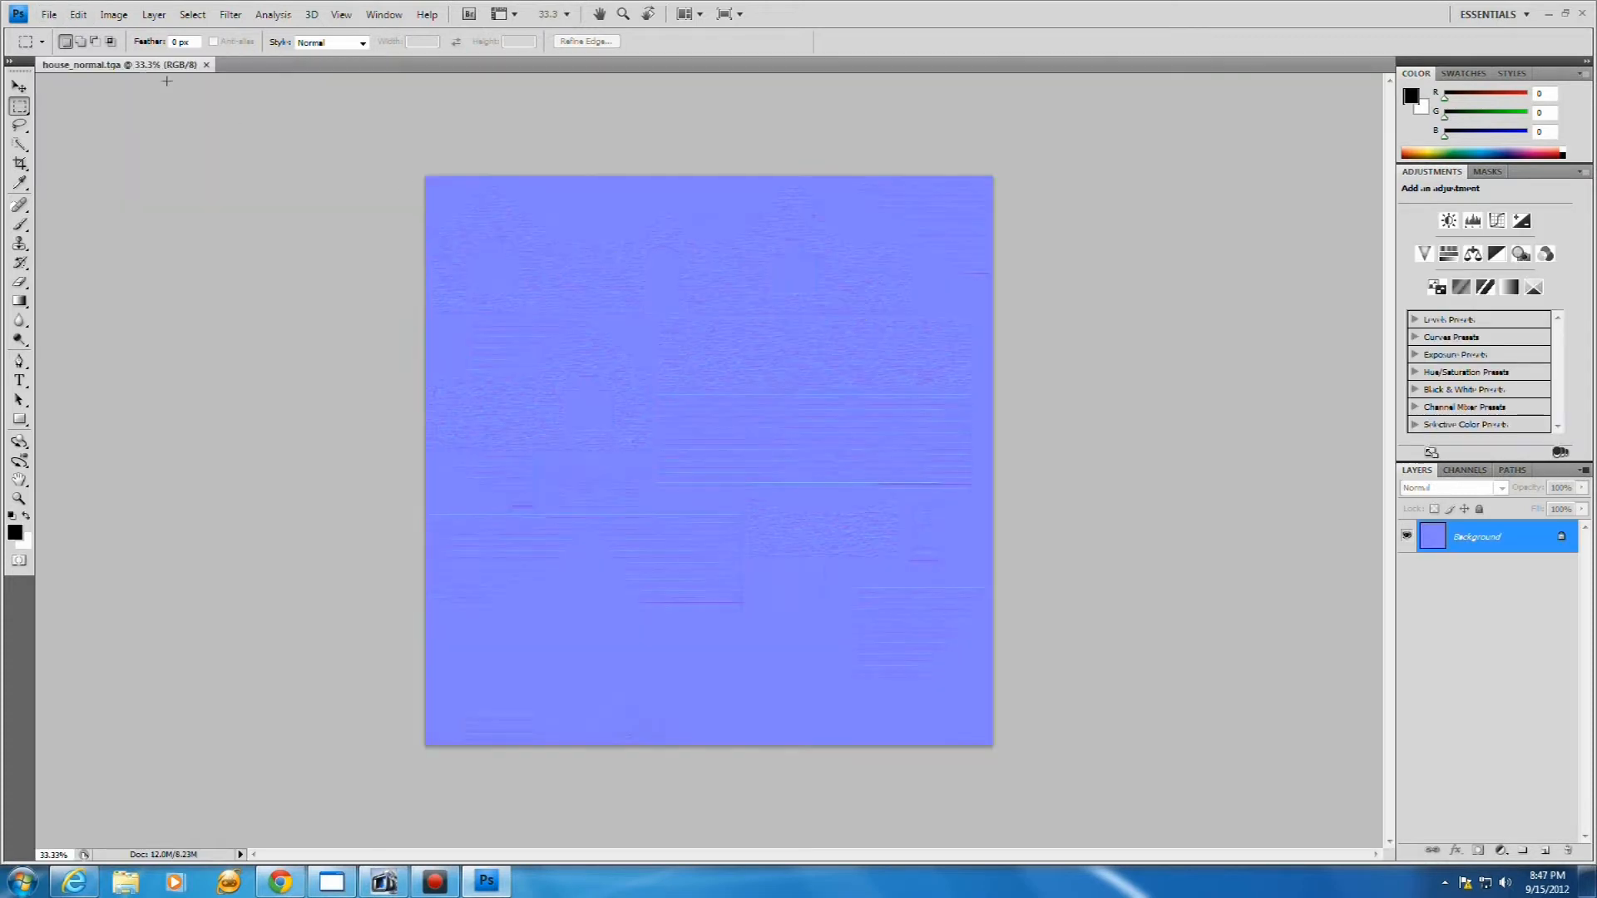
left_click(49, 15)
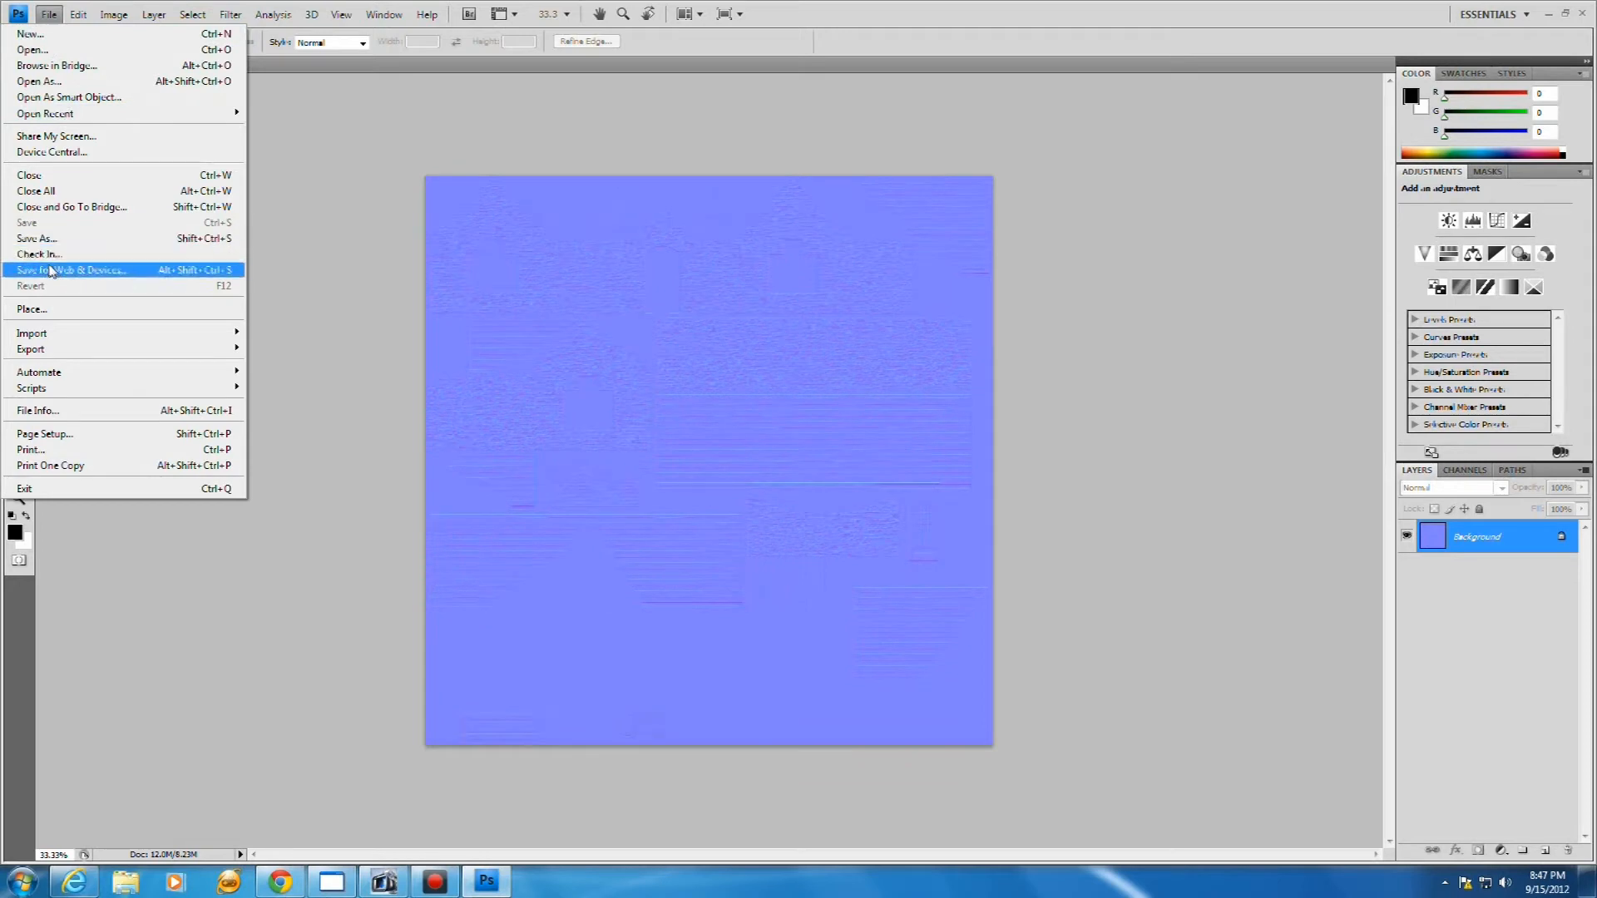
left_click(38, 239)
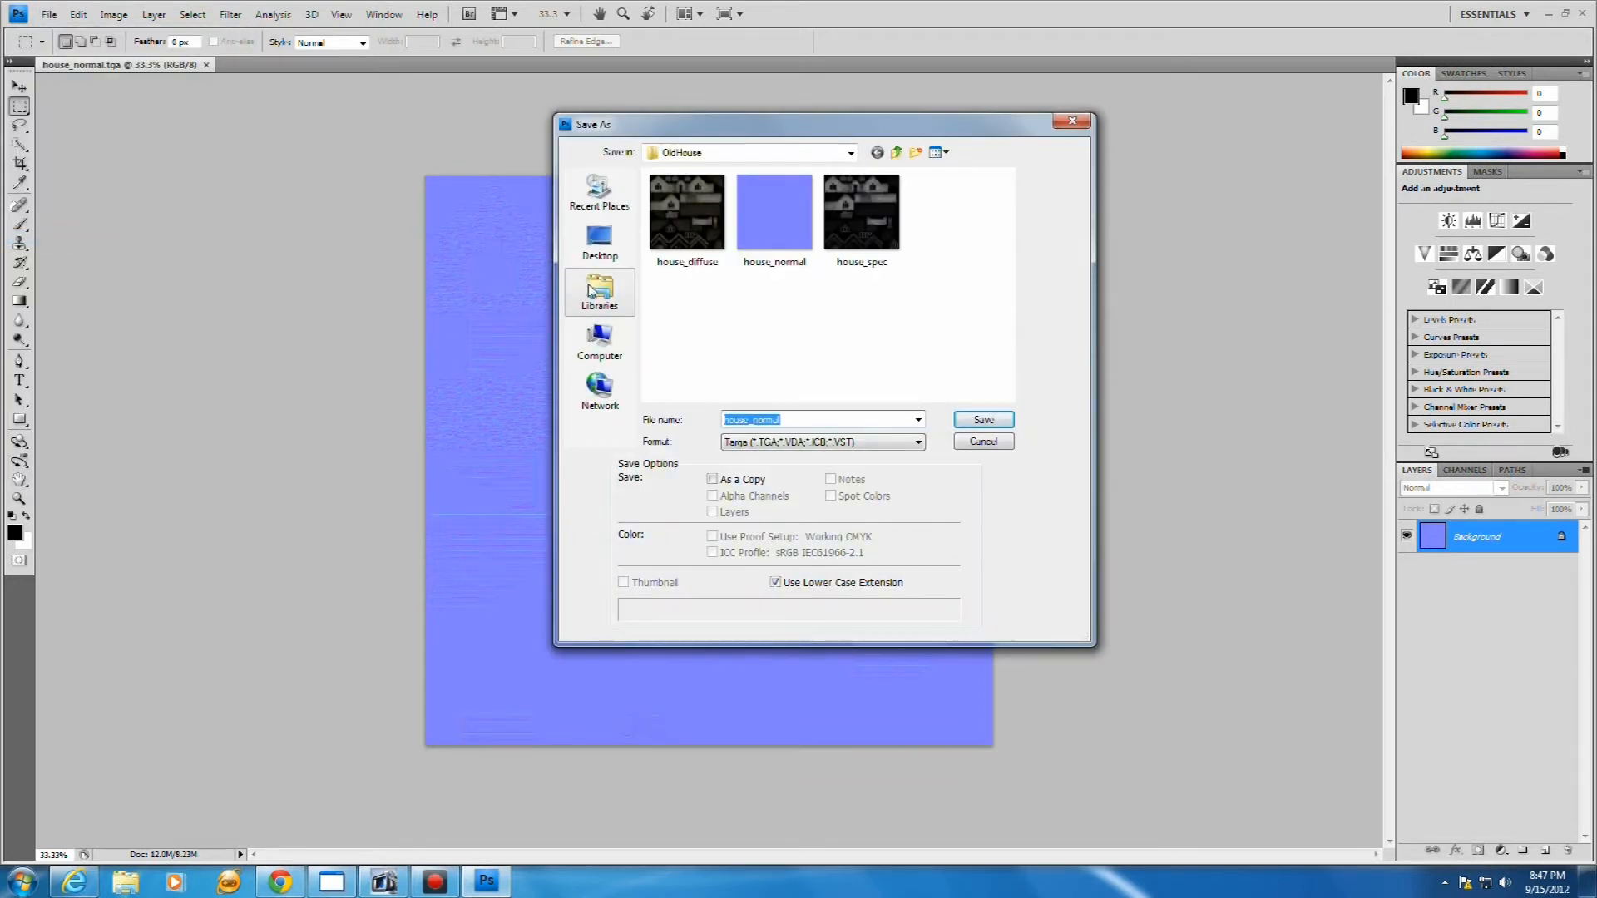
Set the save location for house_normal to C:\Program Files (x86)\cryengine\Game\Objects\SpeculumMorsLevel\Buildings
left_click(851, 153)
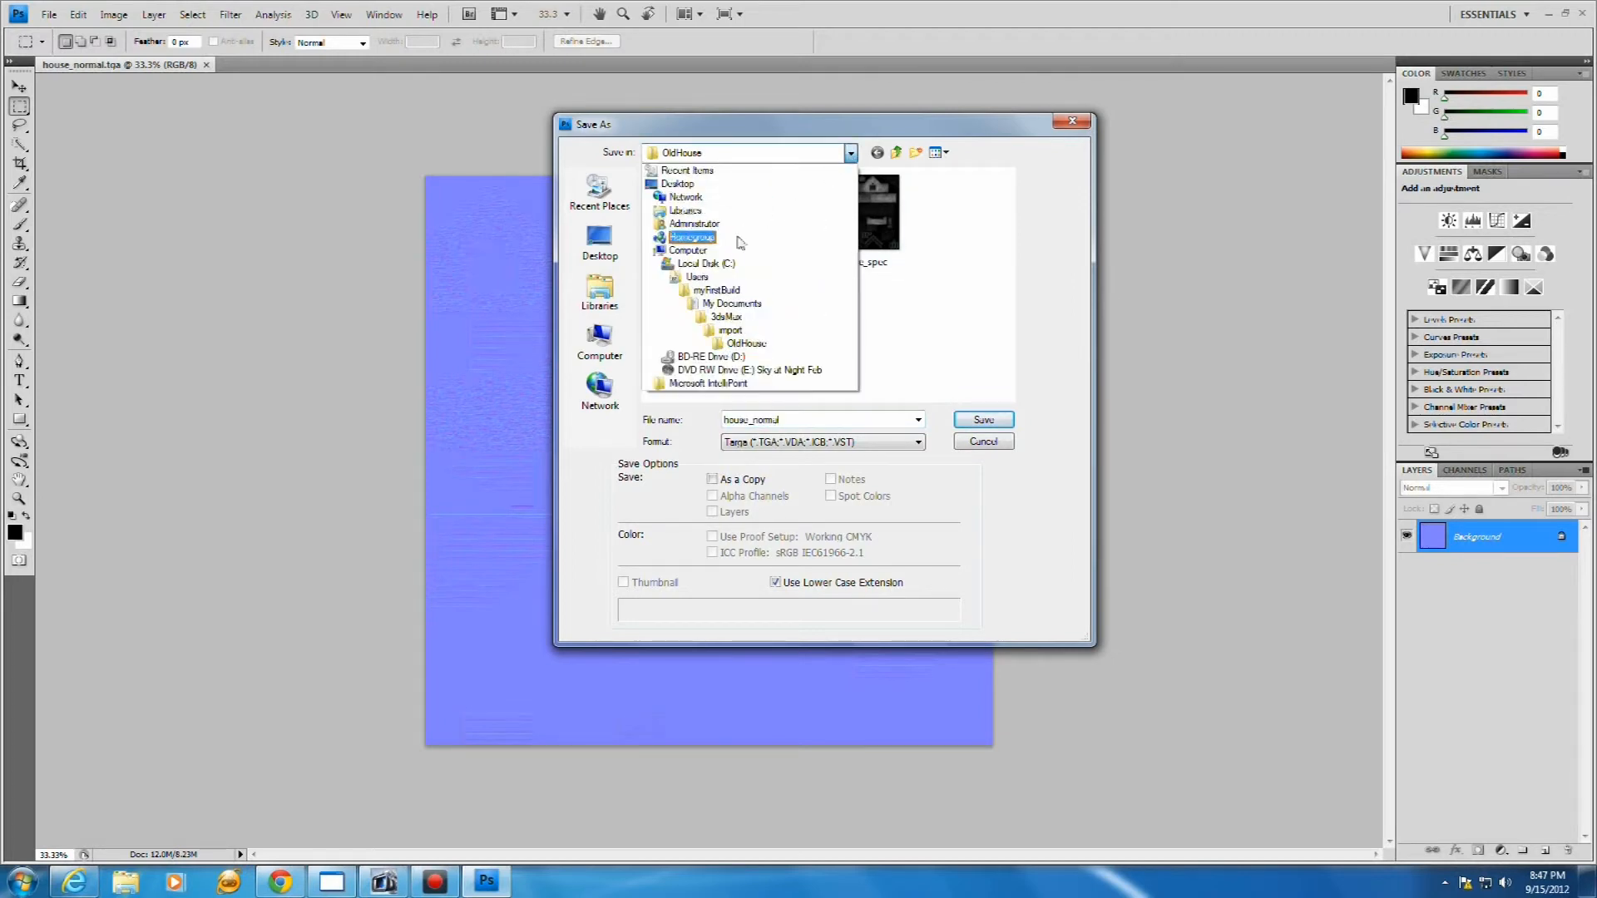
left_click(720, 263)
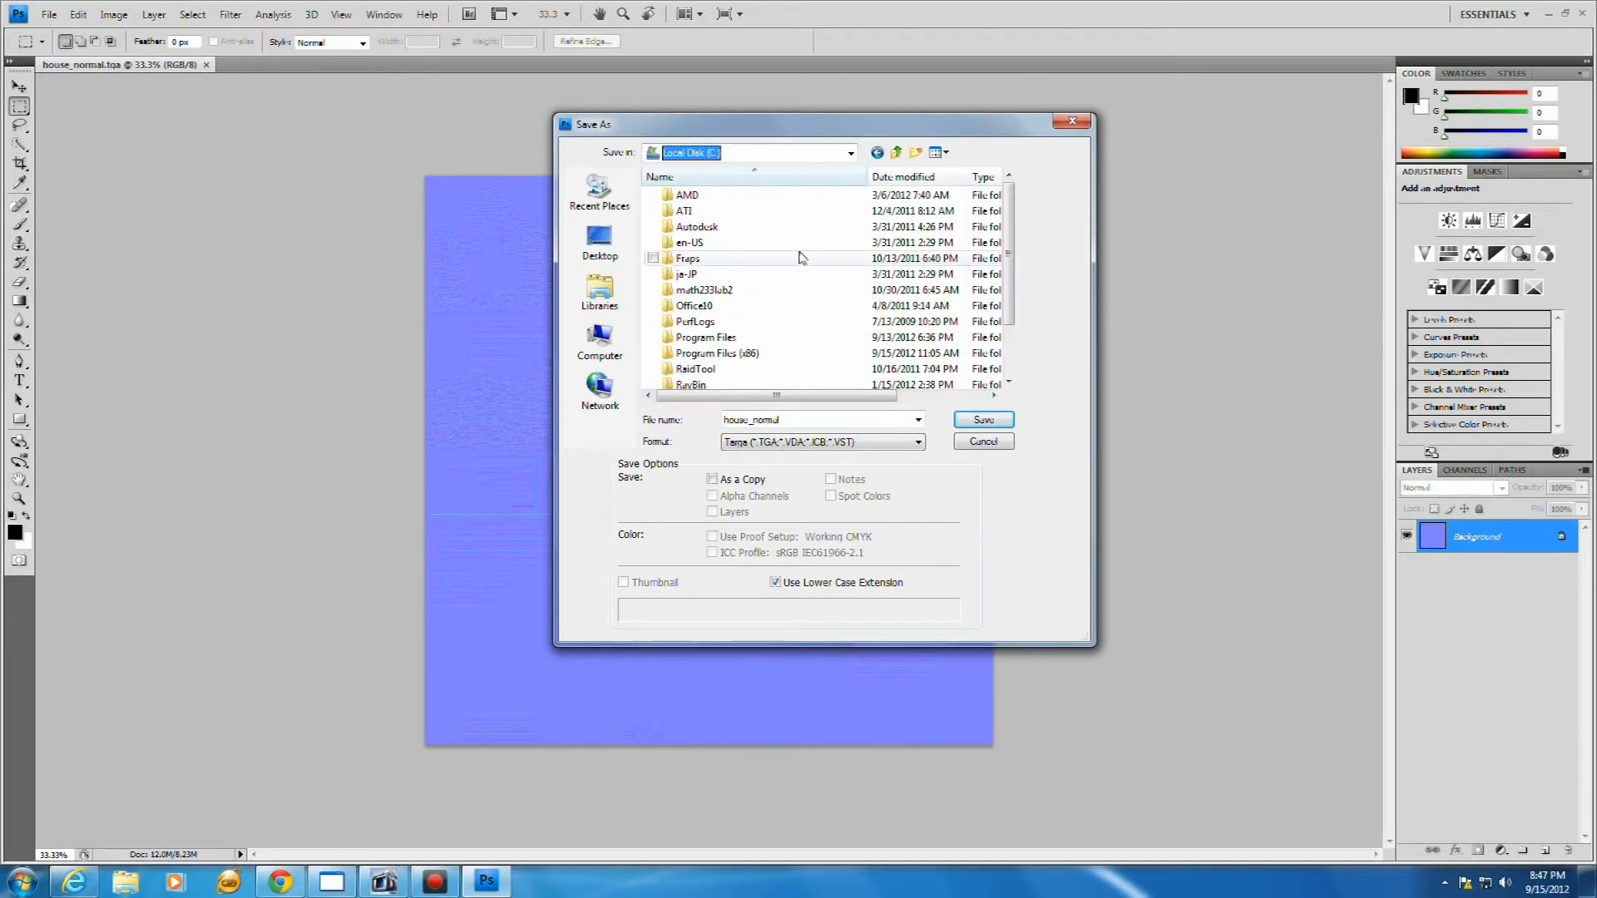
left_click_drag(1007, 224, 997, 284)
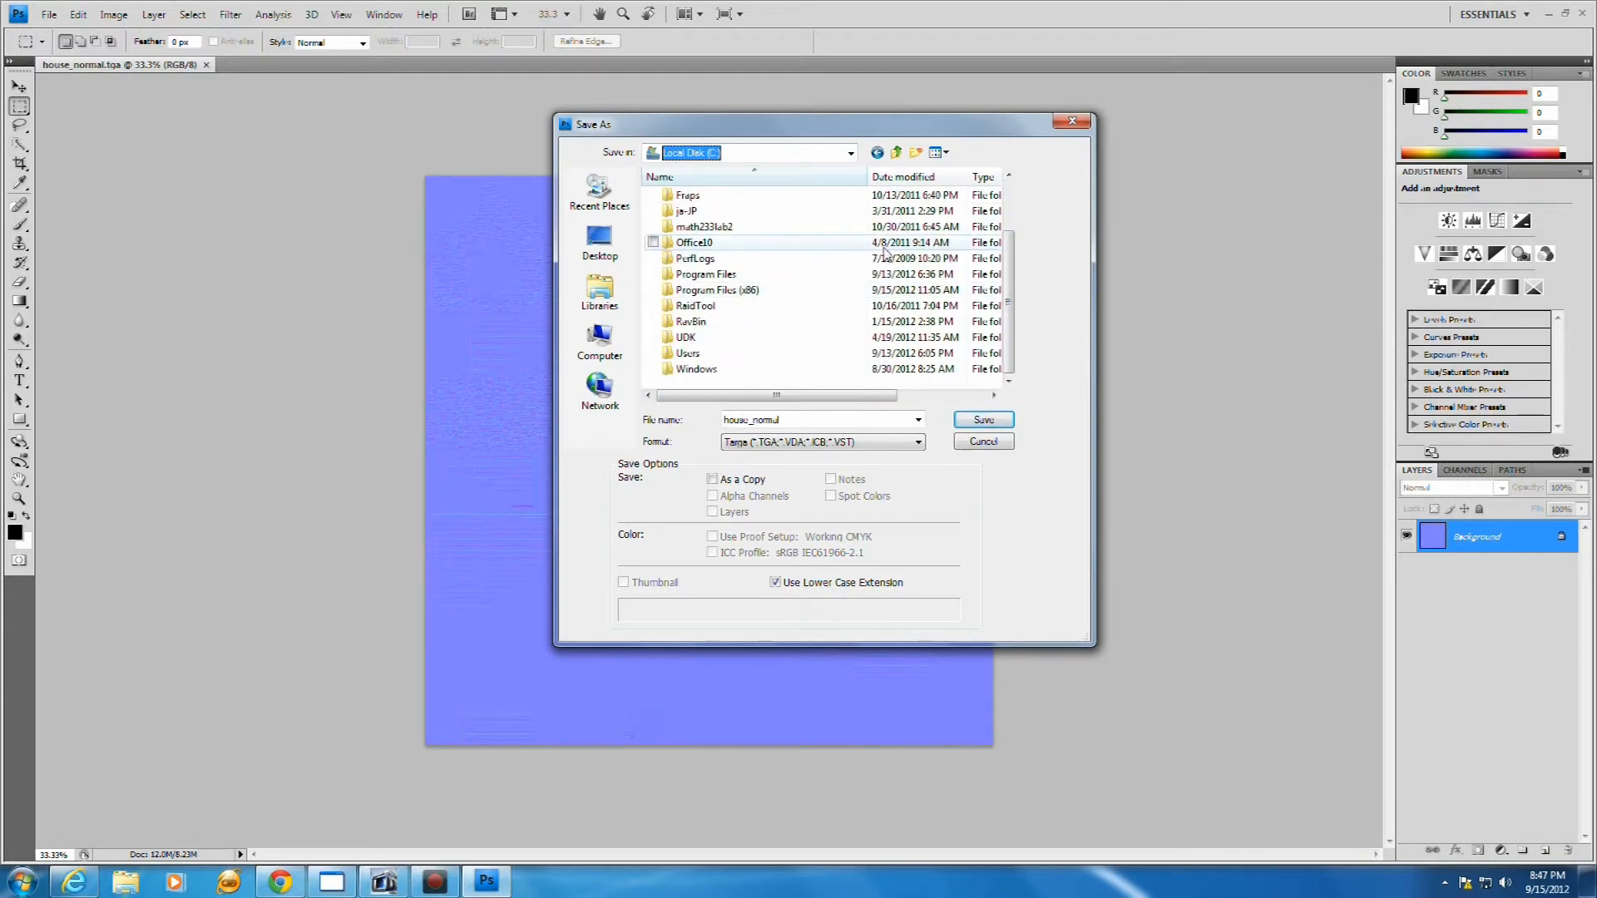
double_click(754, 291)
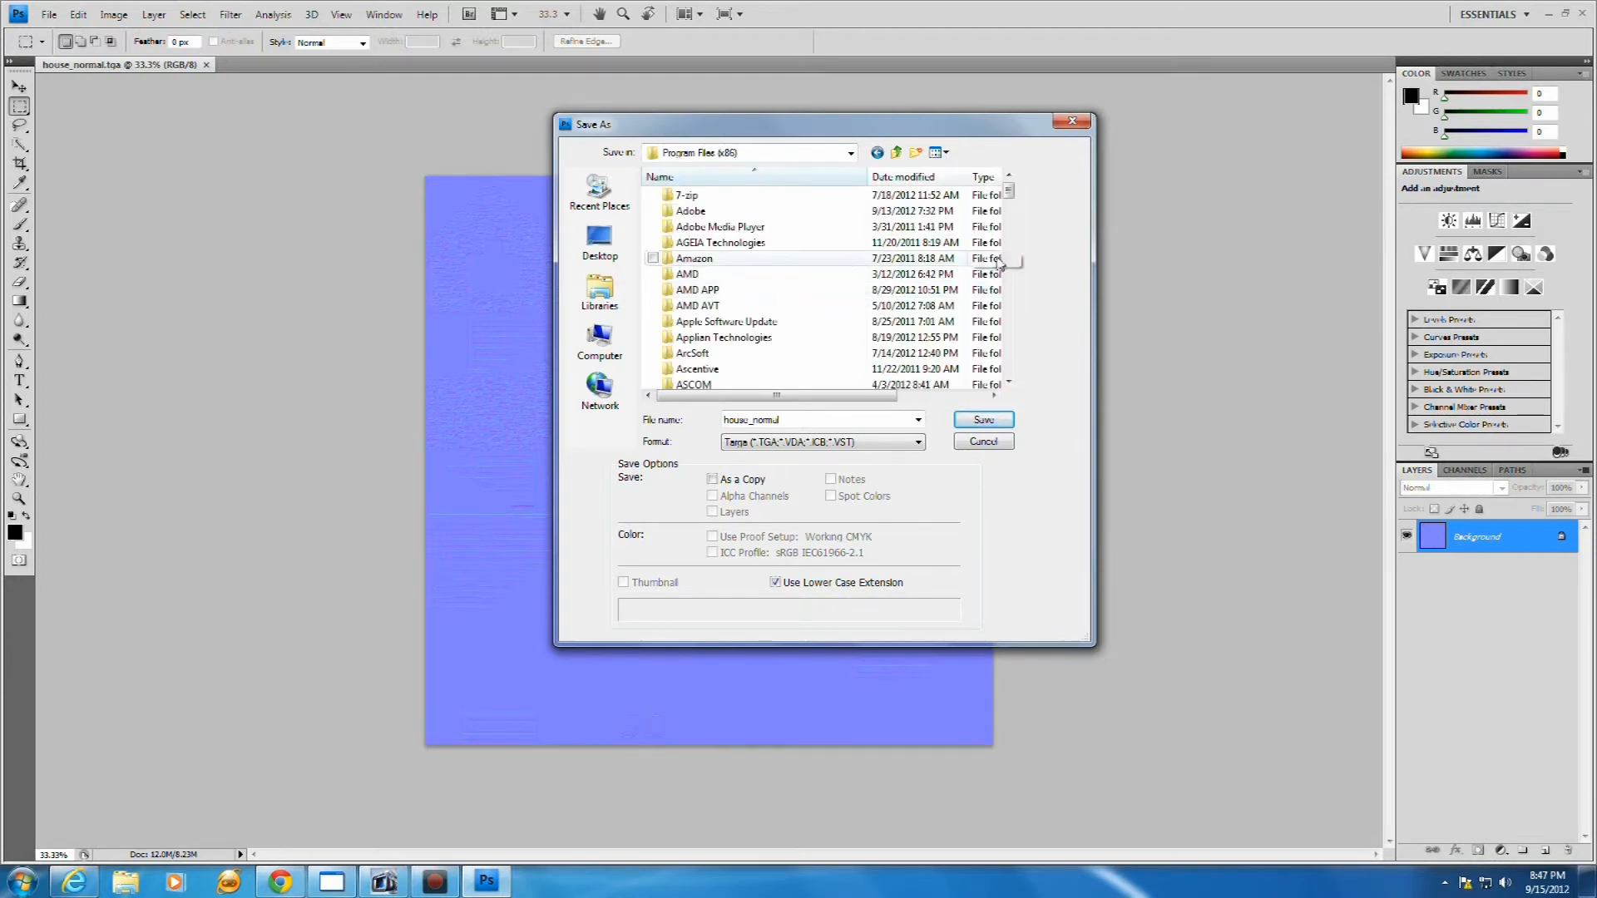
left_click_drag(1008, 195, 1008, 223)
double_click(706, 339)
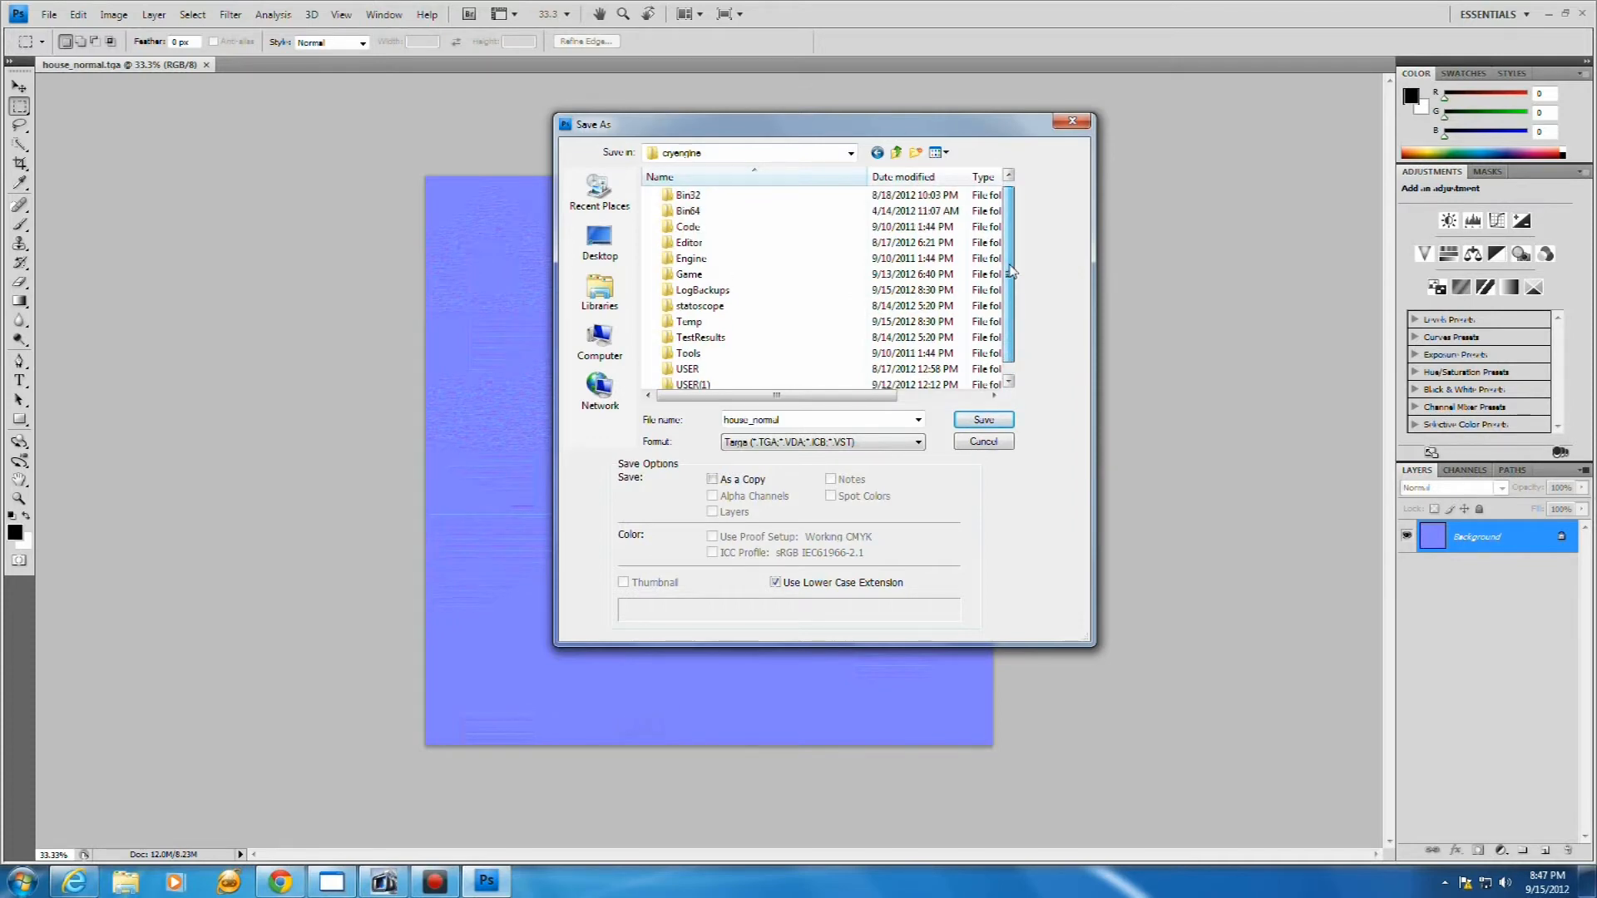
double_click(699, 273)
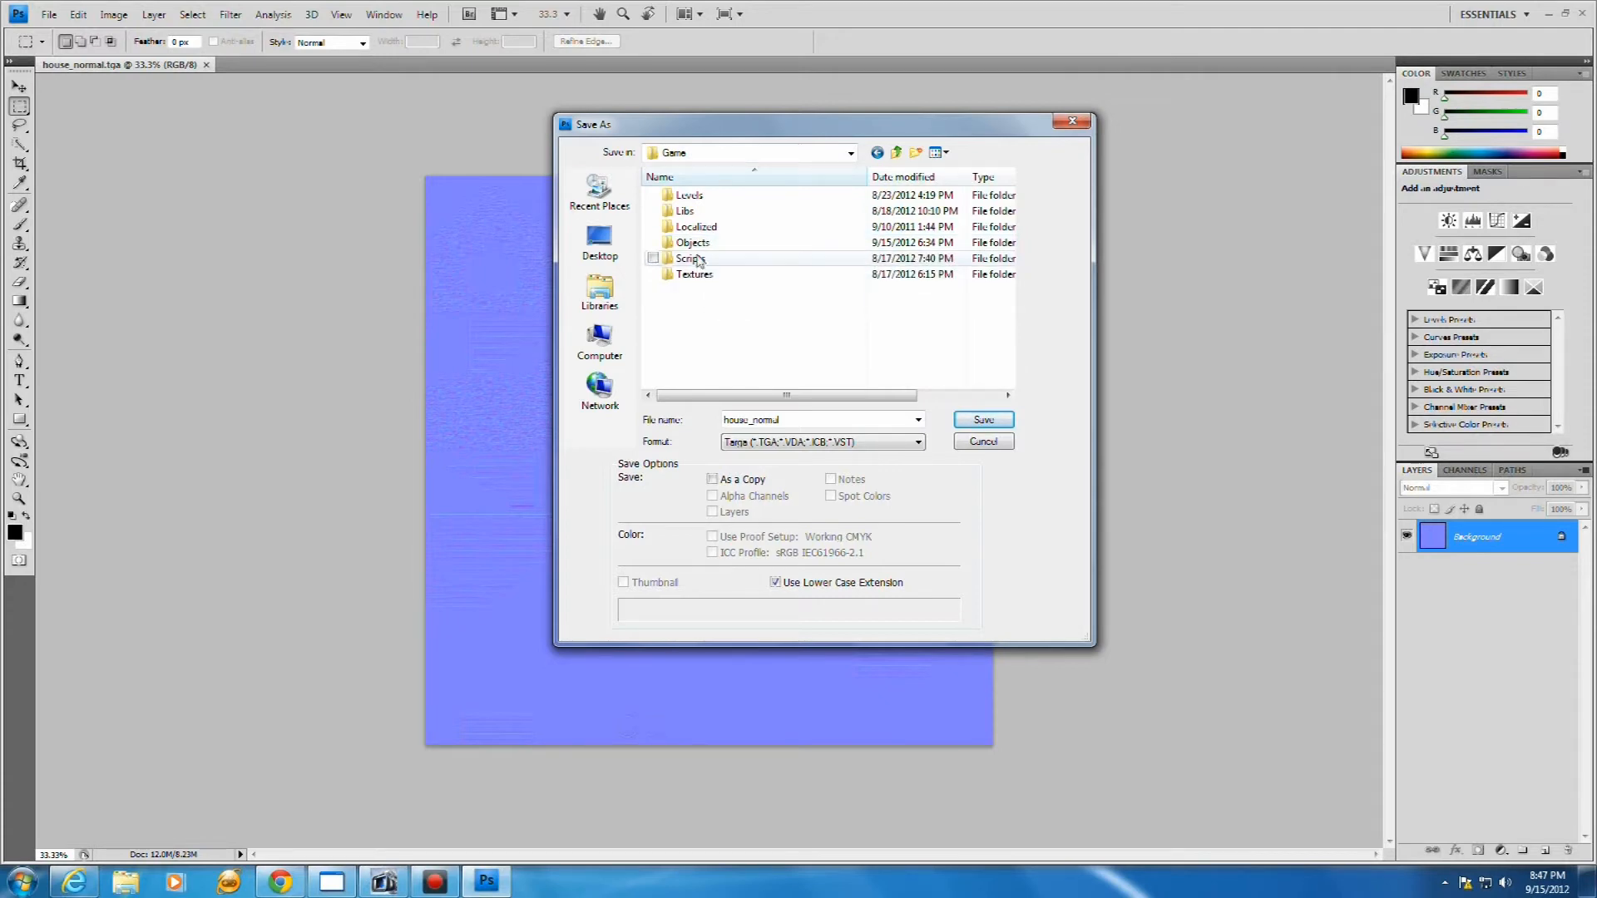
double_click(697, 243)
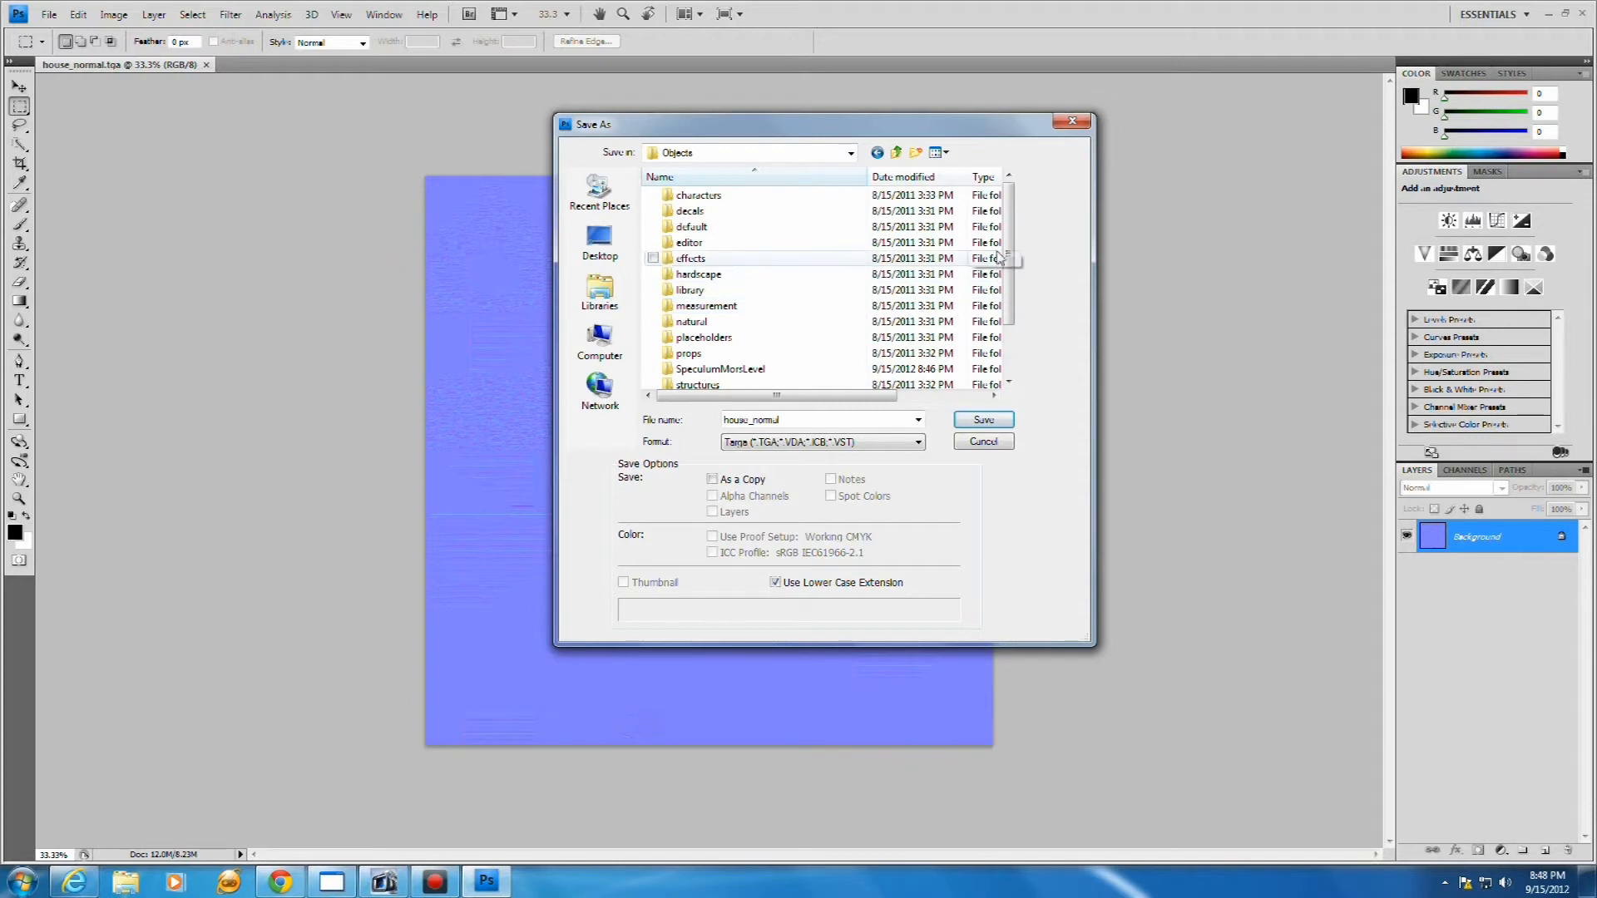
left_click_drag(1006, 249, 1004, 262)
double_click(759, 355)
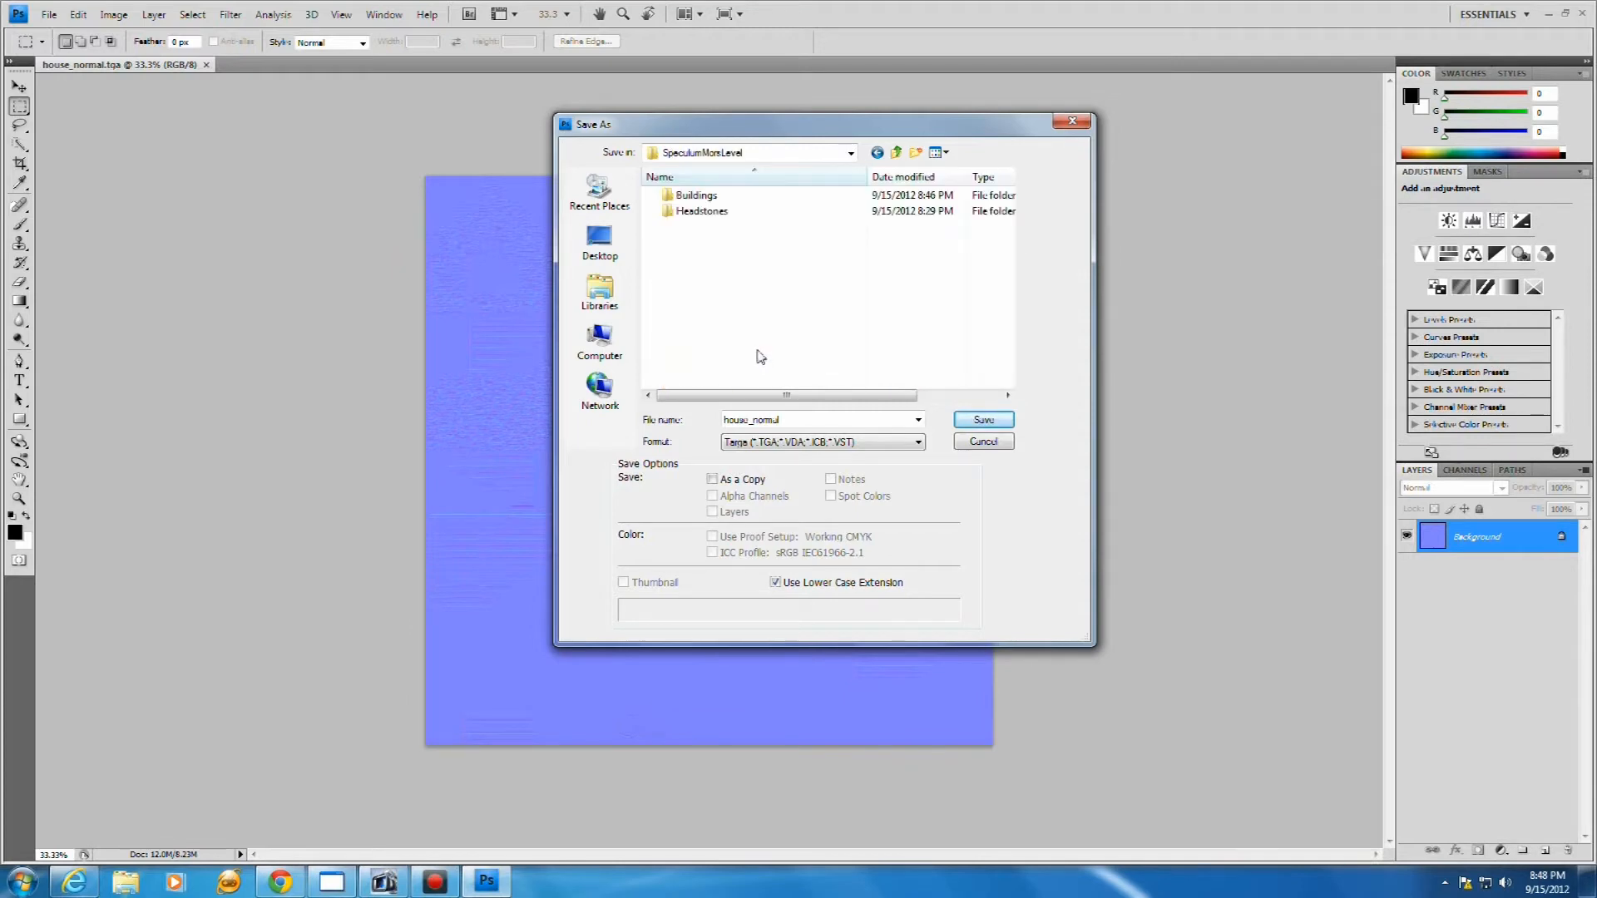
double_click(701, 197)
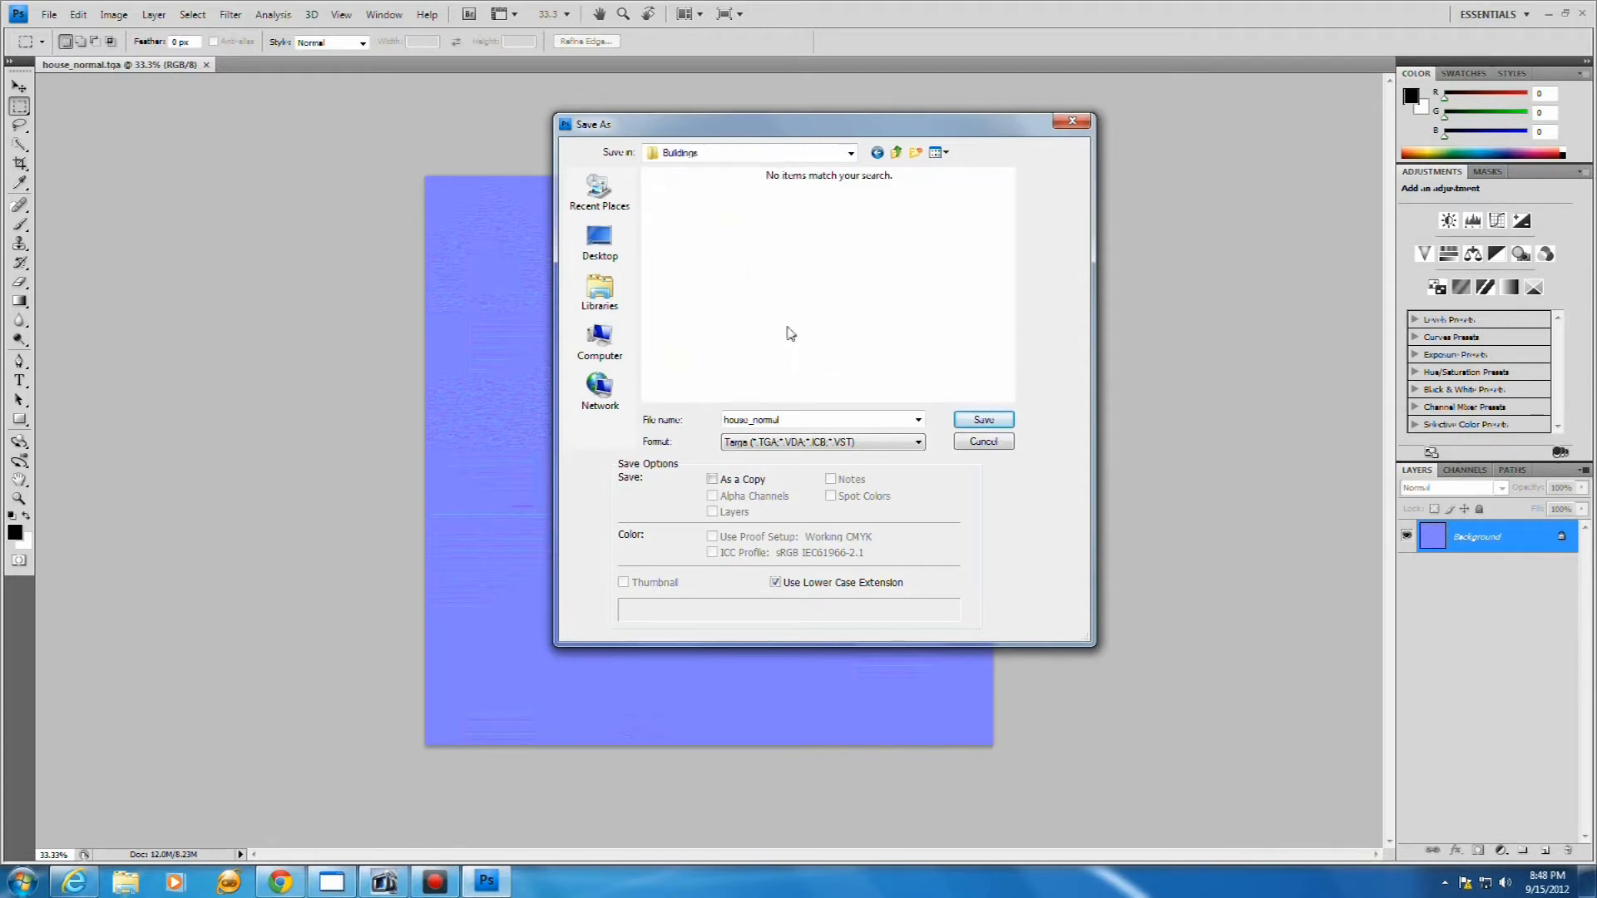
Save house_normal in the CryTIFPlugin (*.TIF) format using the Normalmap_highQ preset
left_click(917, 442)
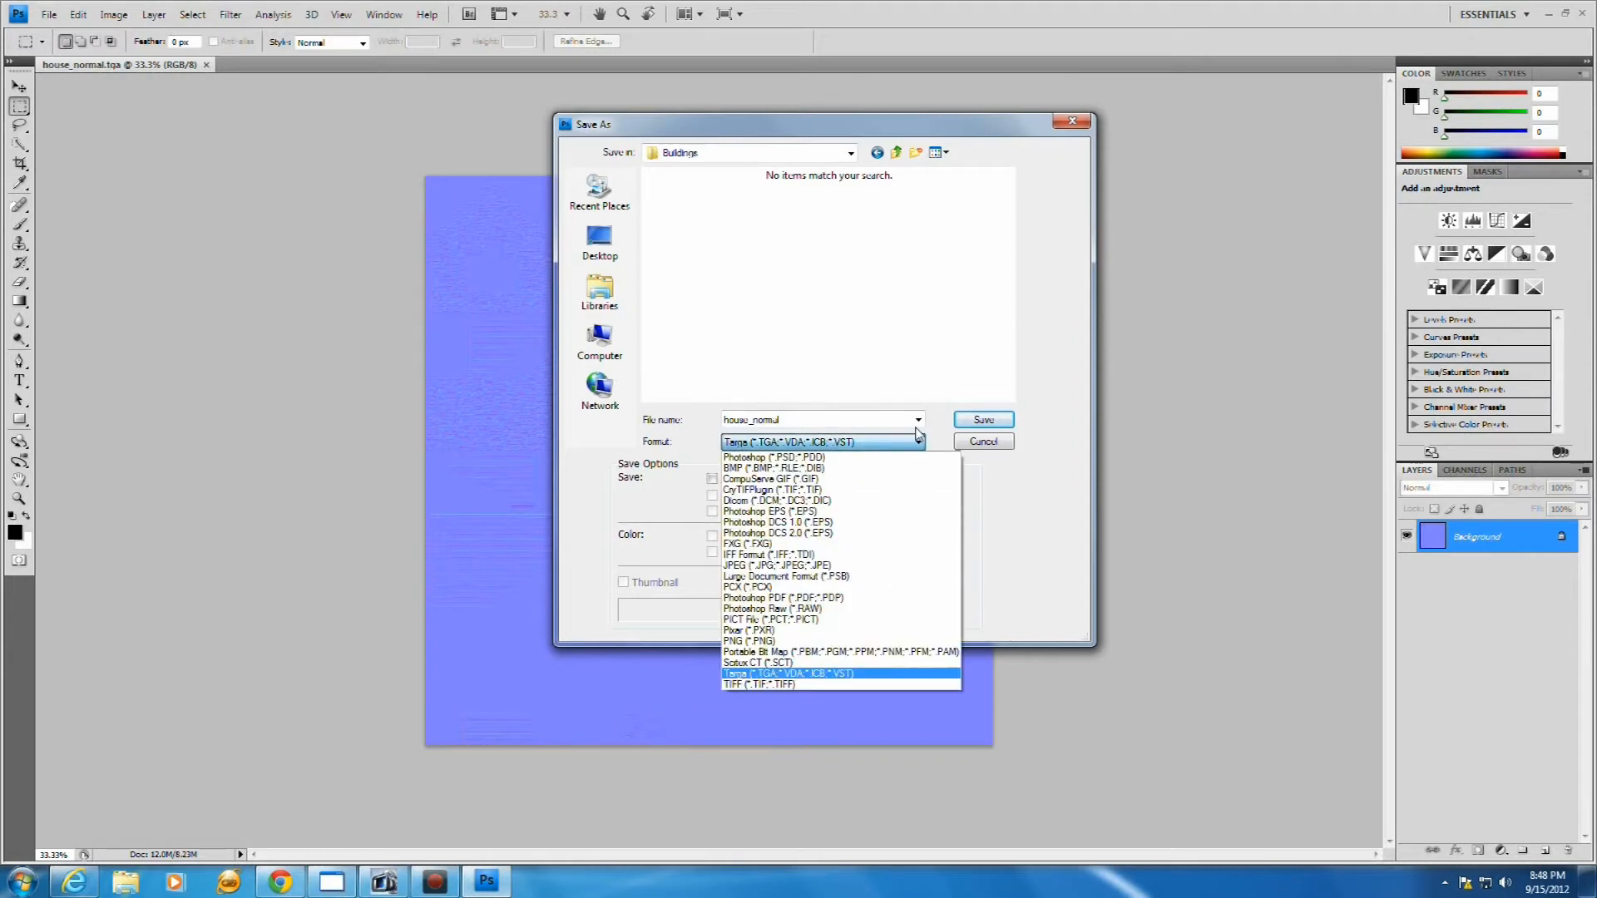
left_click(801, 490)
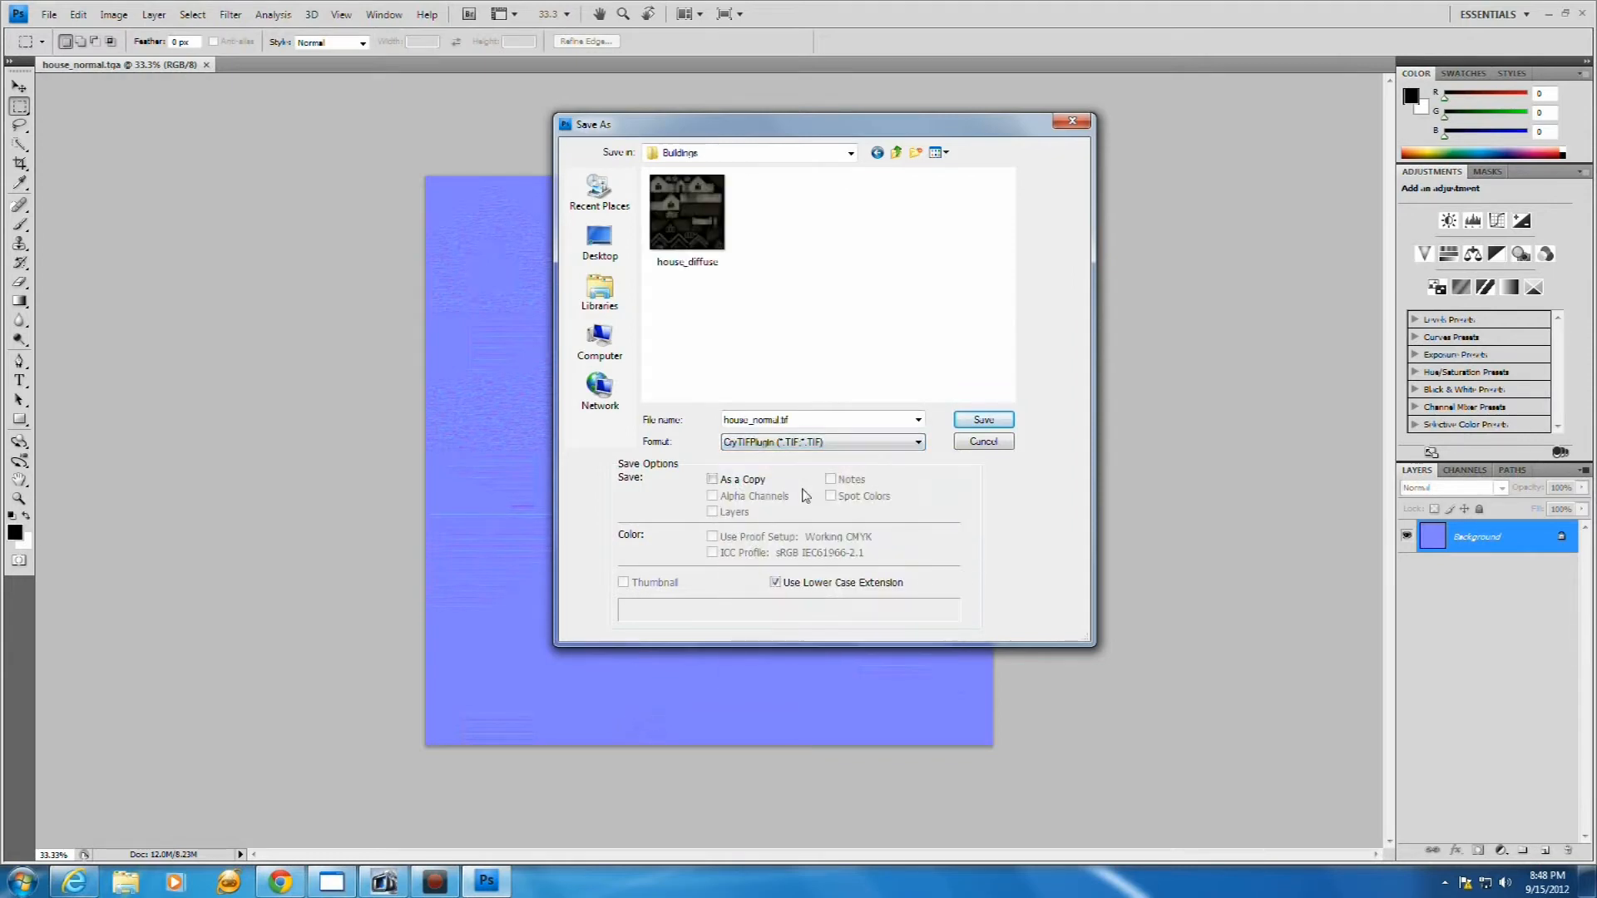
left_click(968, 422)
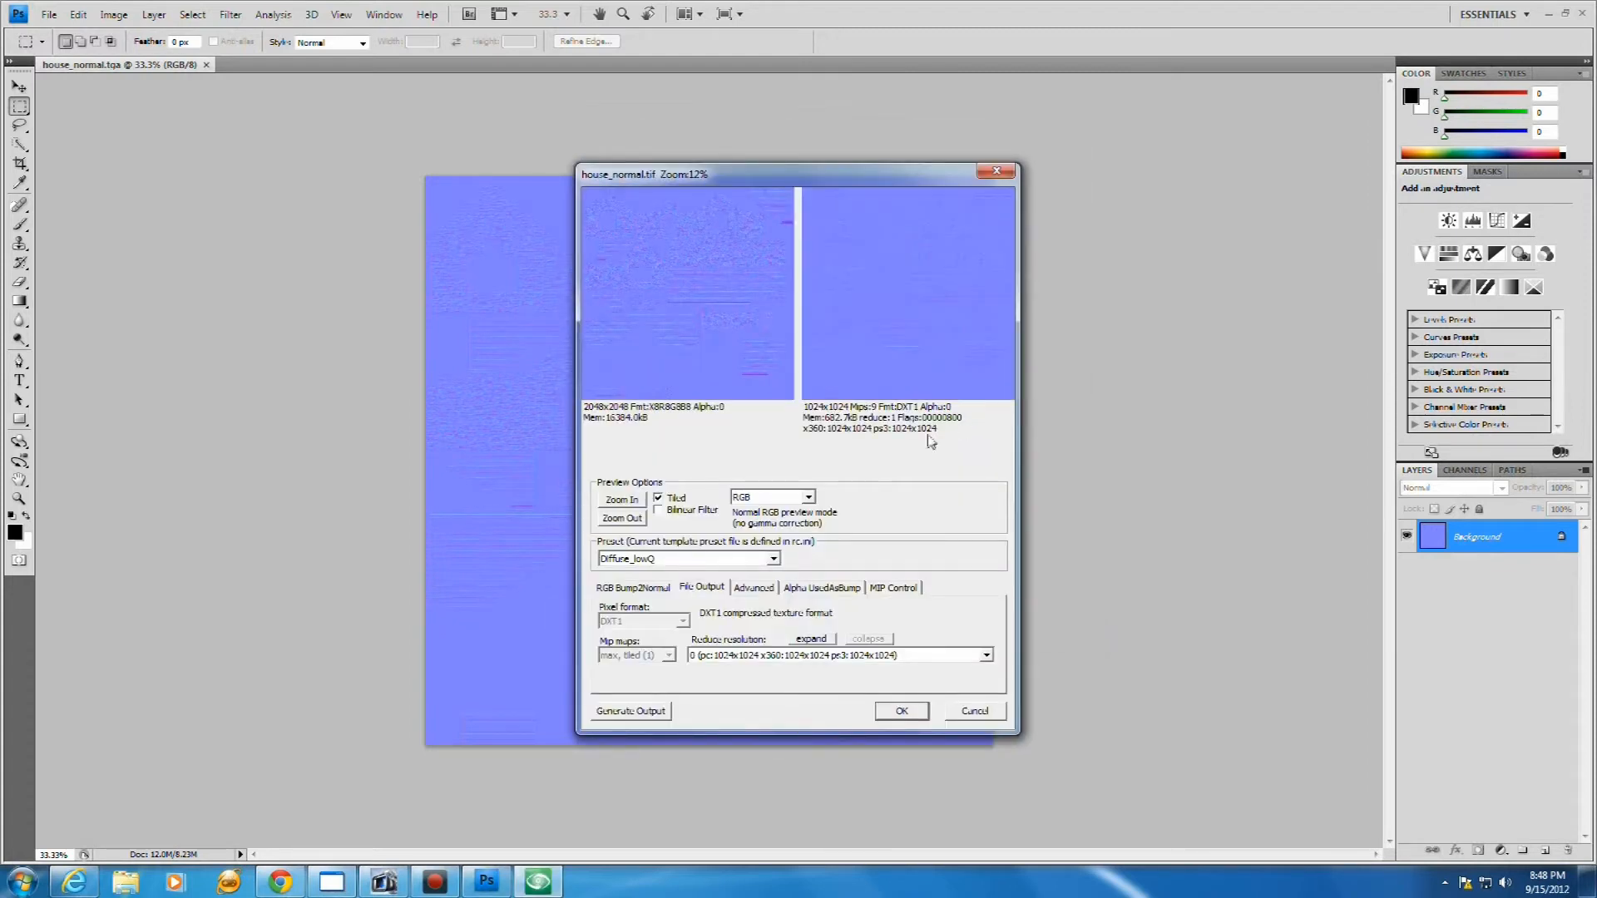
left_click(773, 560)
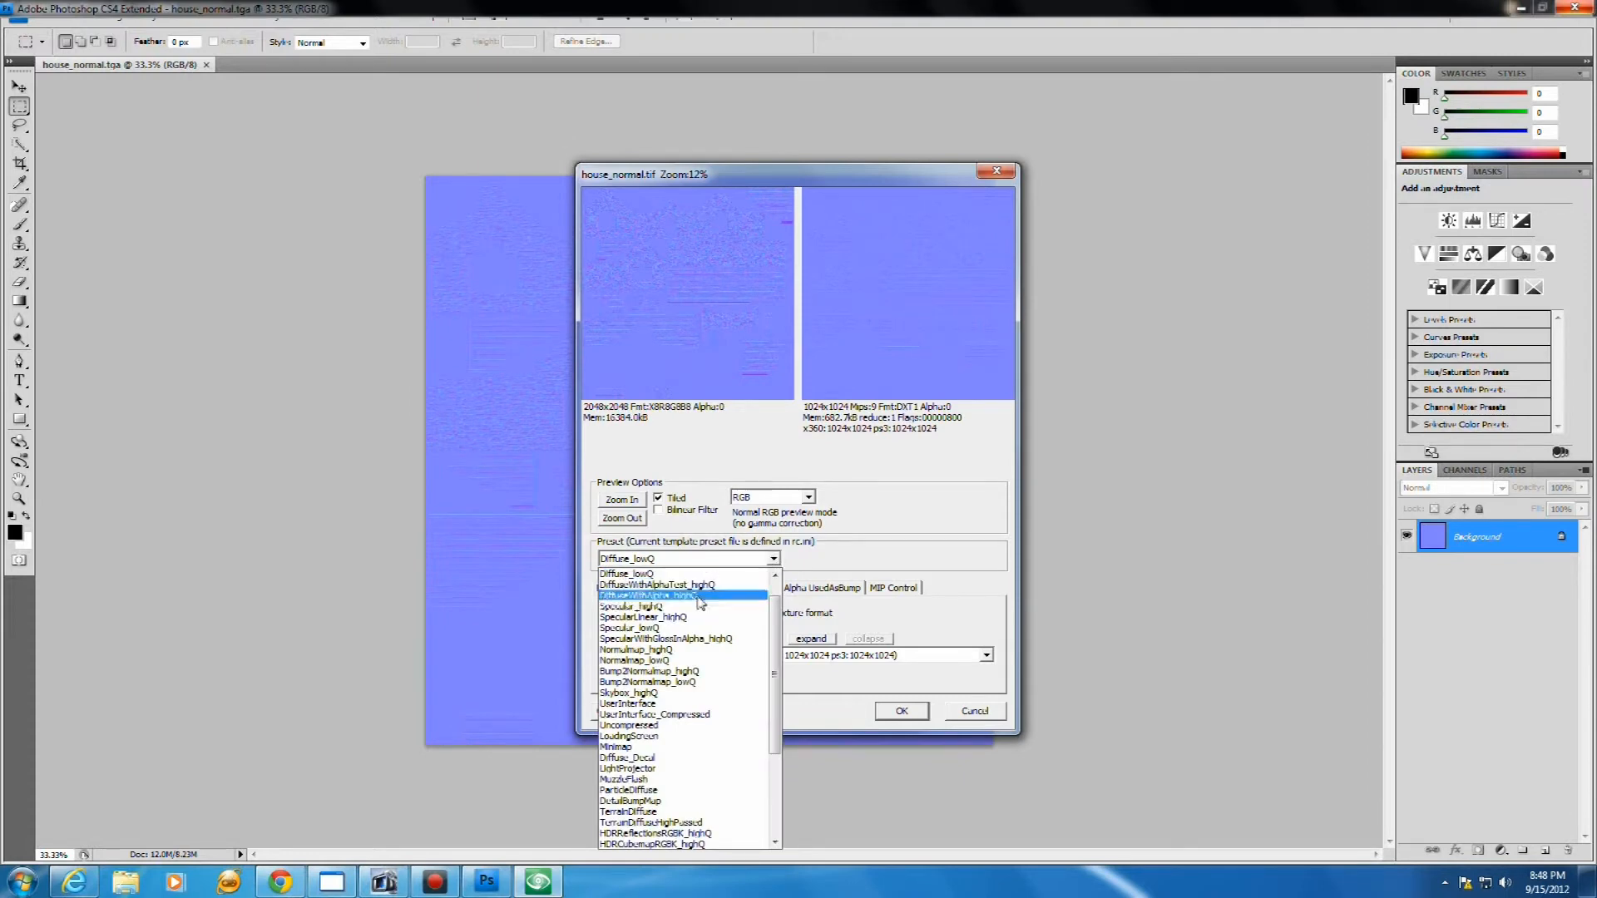
left_click(667, 651)
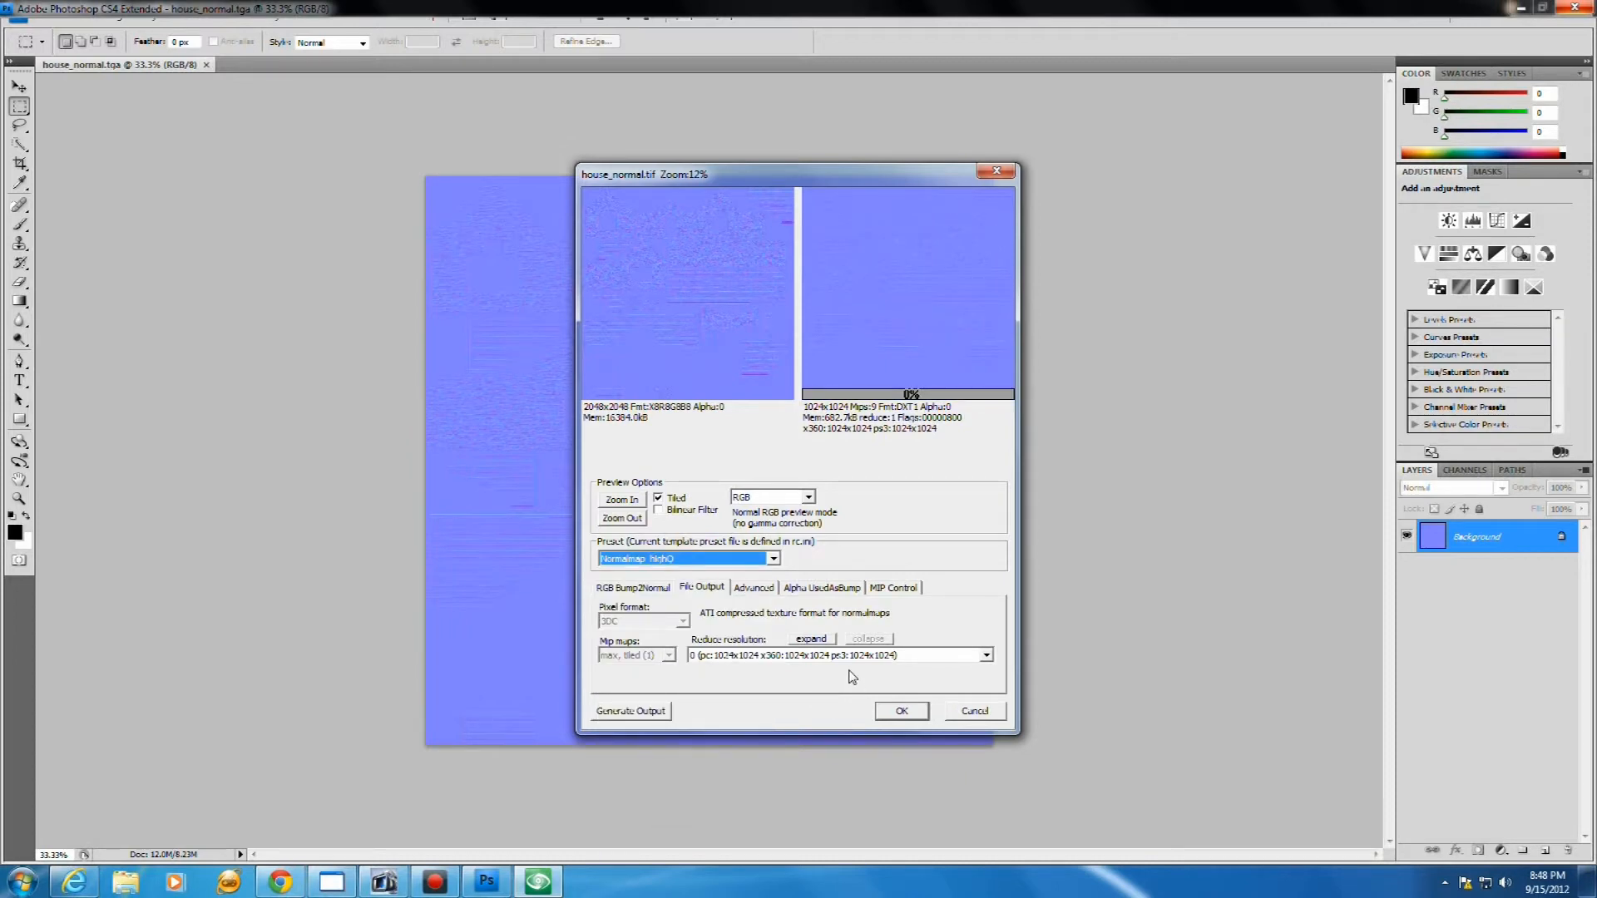
left_click(901, 711)
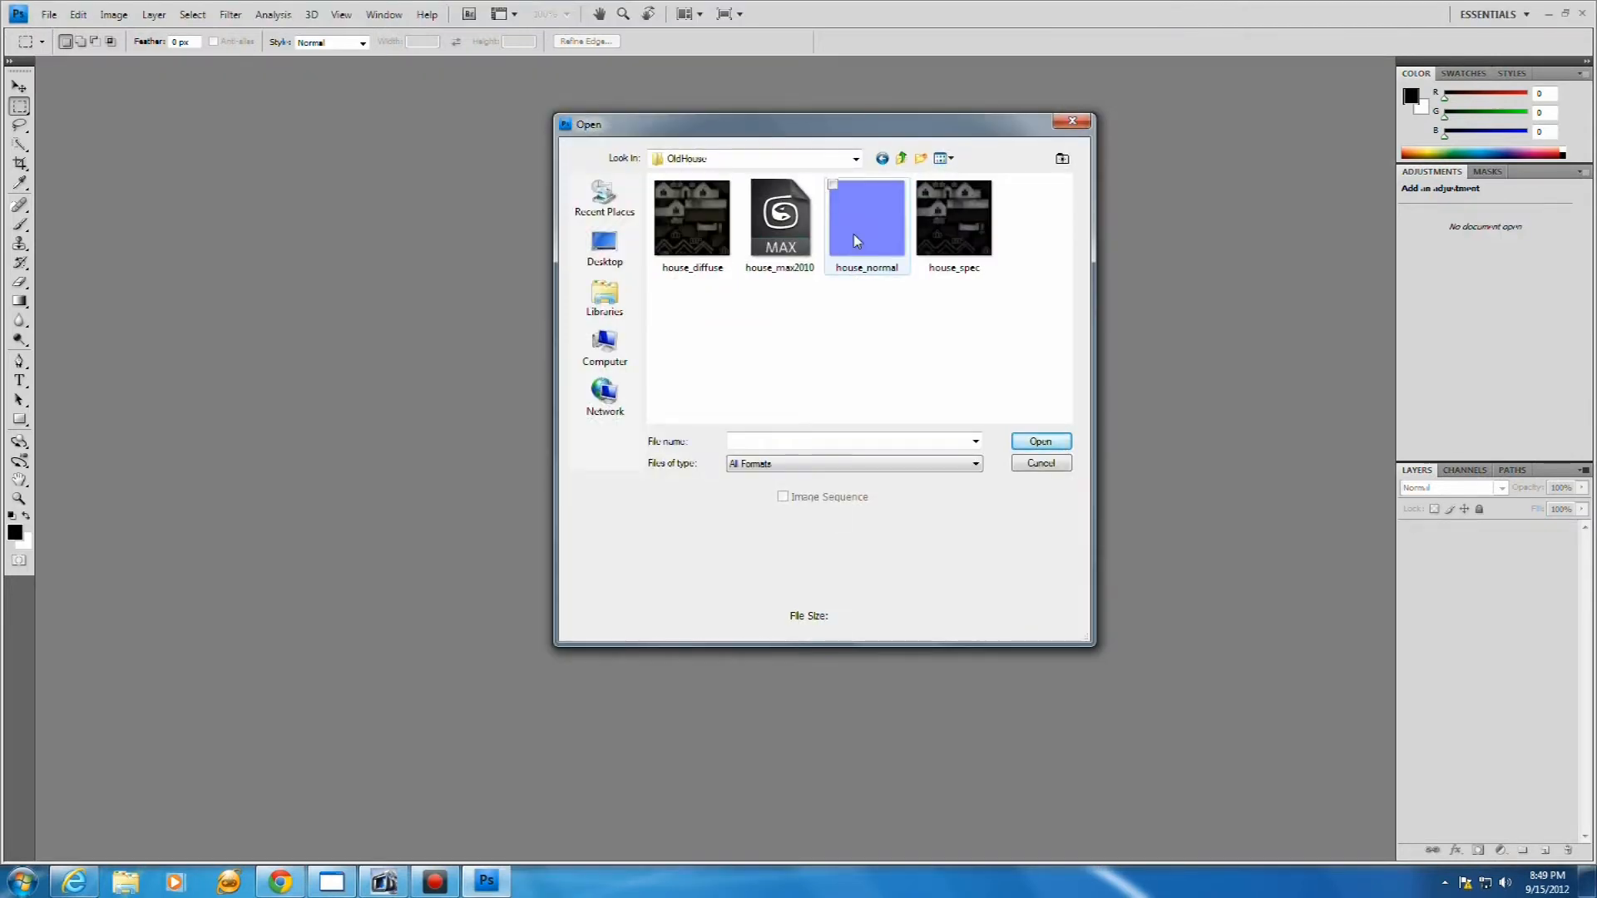
Open the house_spec texture from the OldHouse folder and start saving it under a new location
left_click(954, 237)
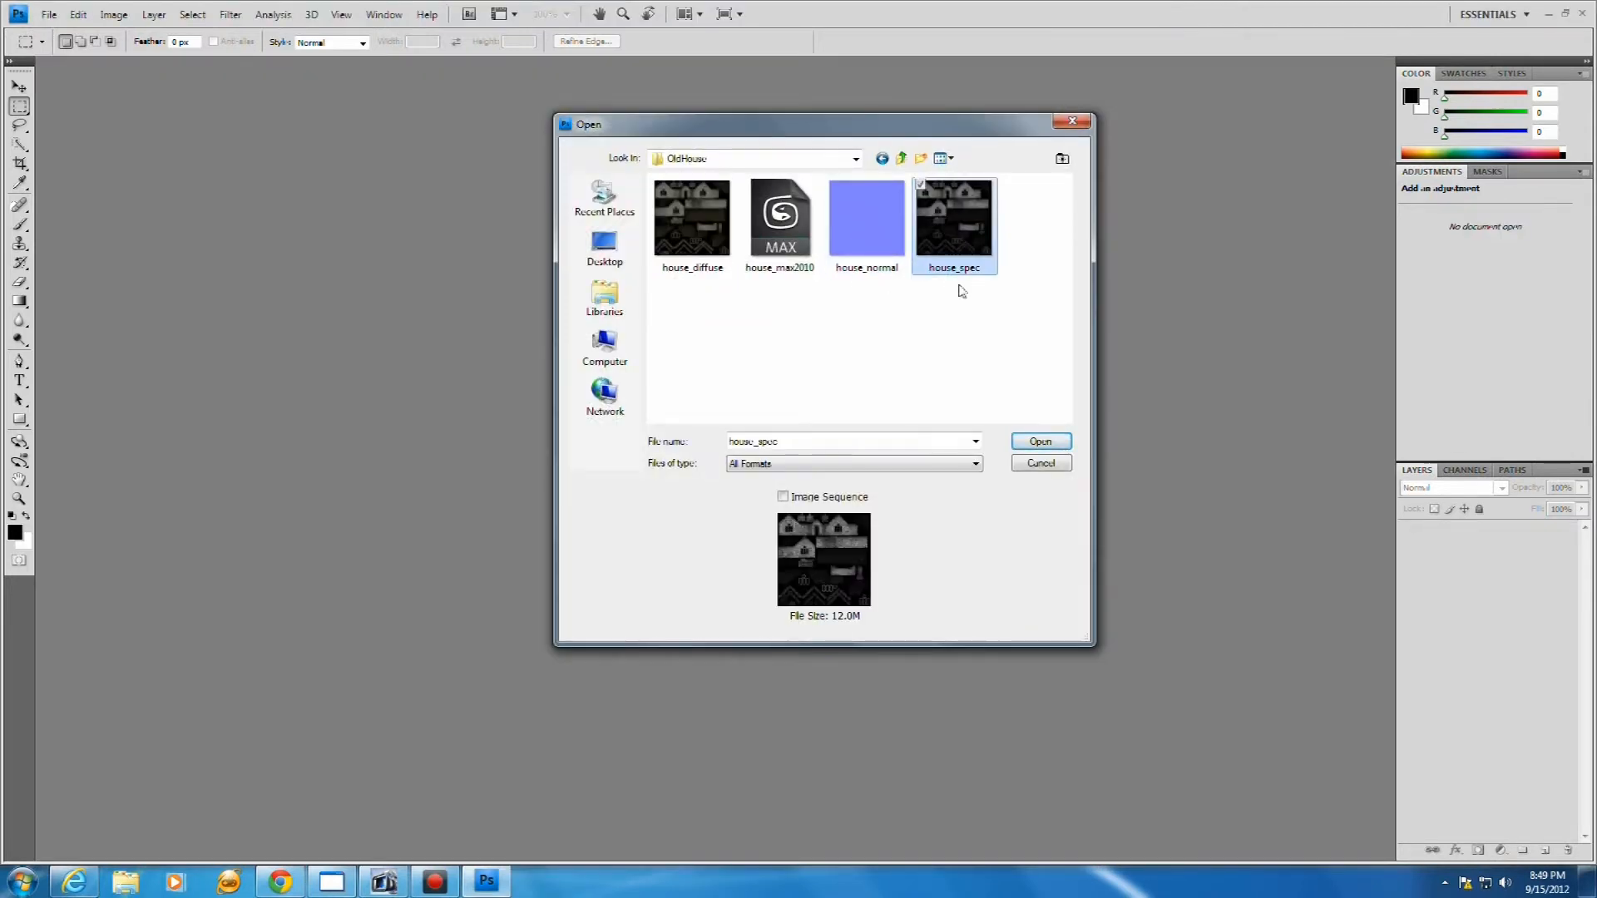
left_click(1040, 443)
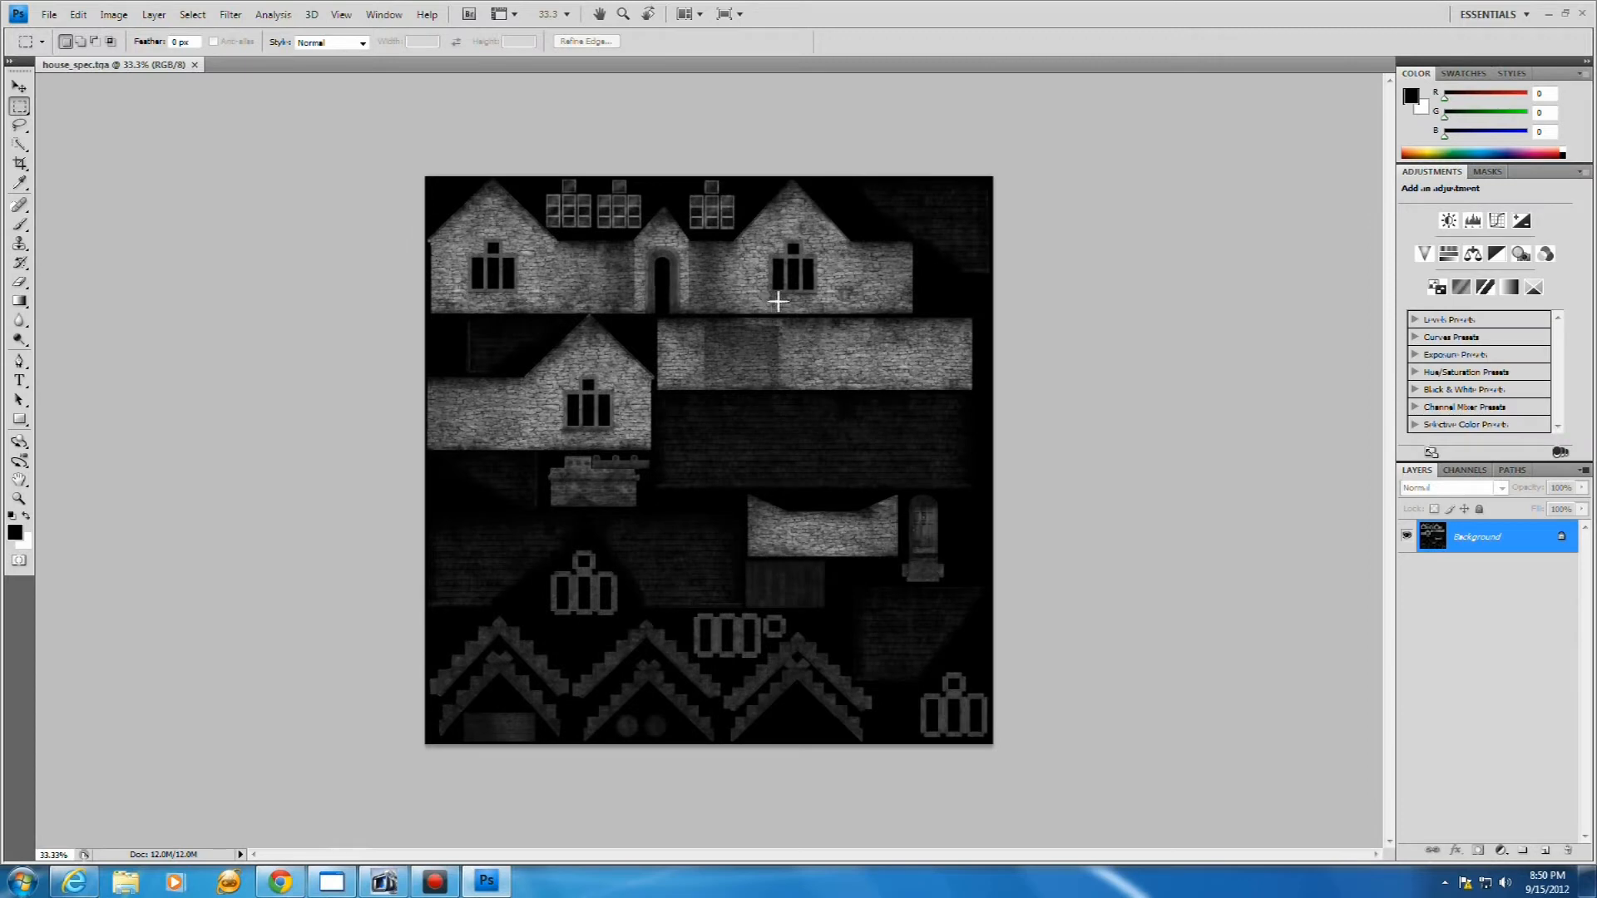
left_click(56, 12)
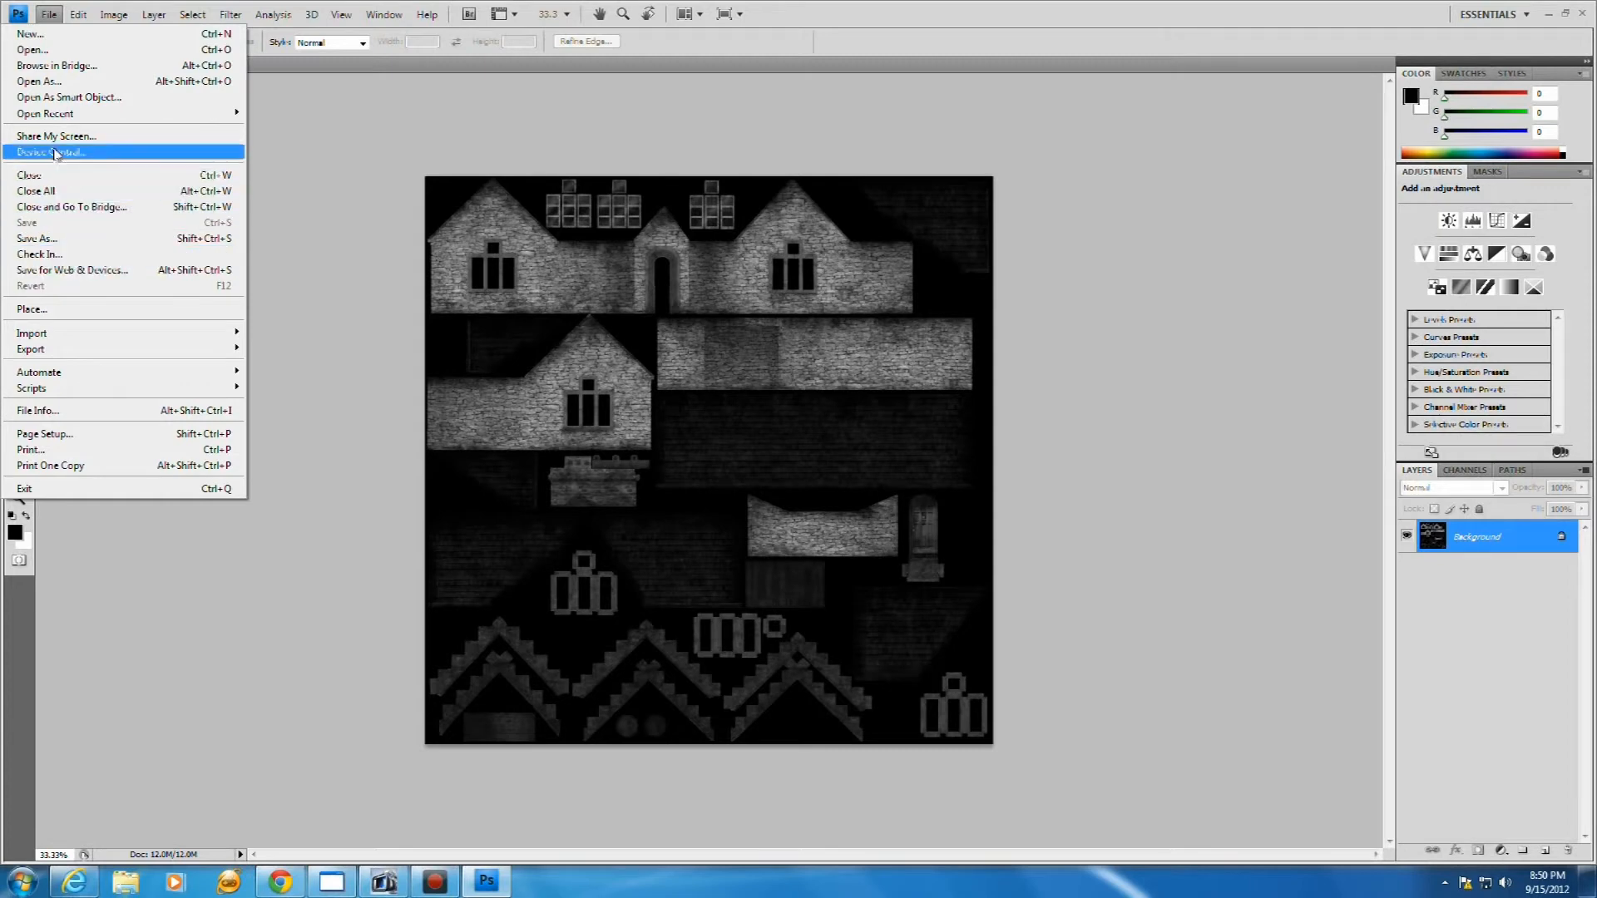
left_click(49, 239)
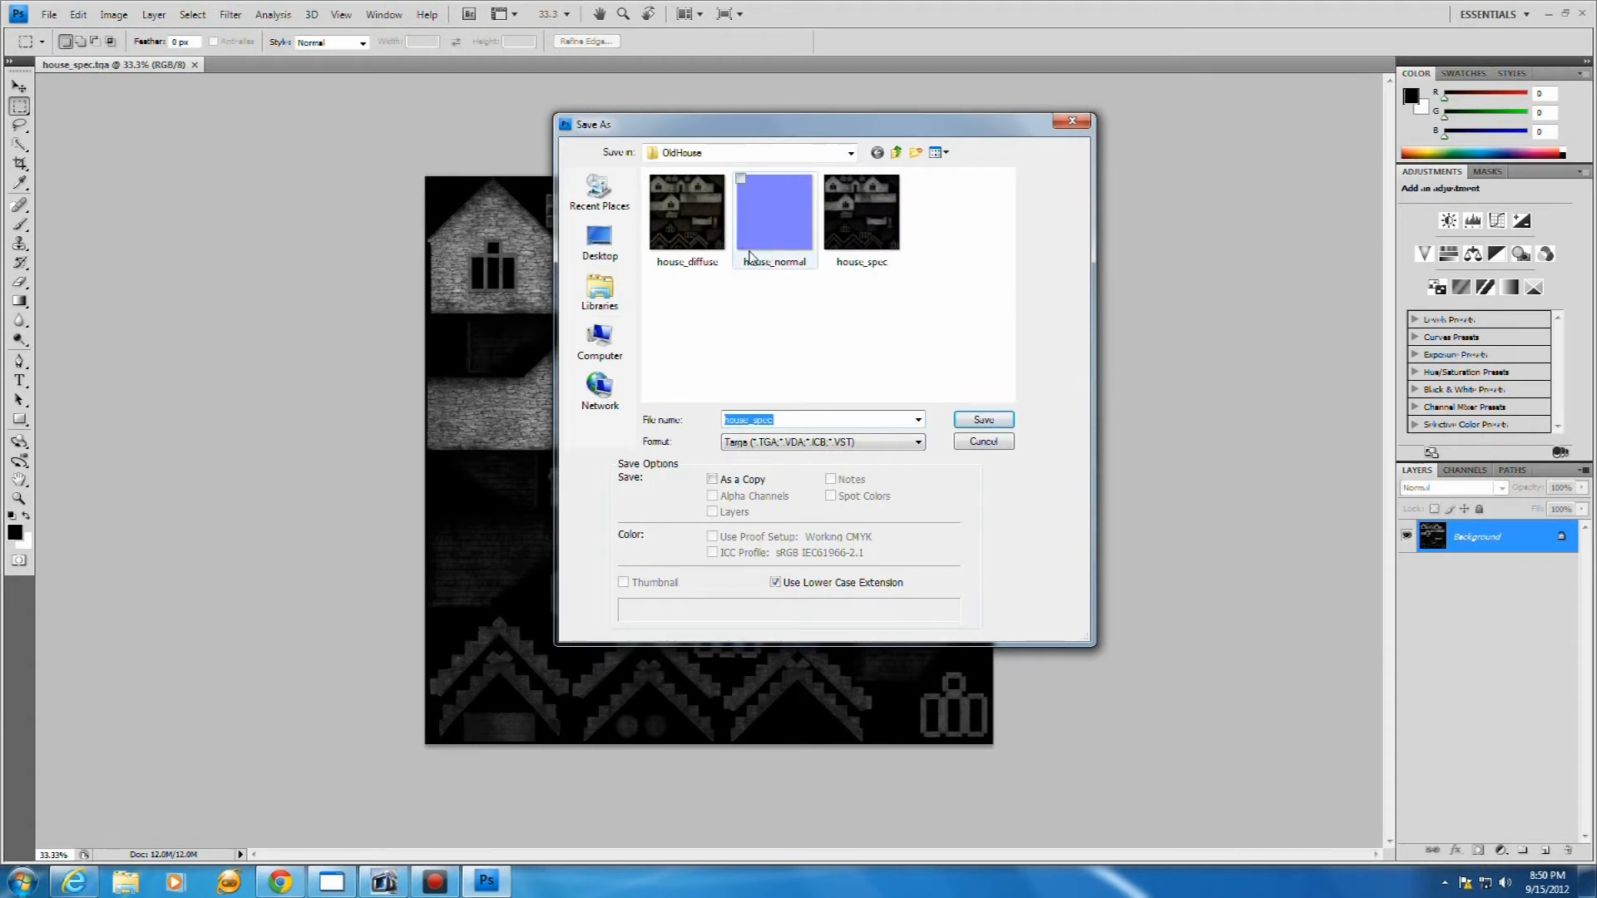
Browse to C:\Program Files (x86)\cryengine\Game\Objects\SpeculumMorsLevel\Buildings as the save location for house_spec
left_click(612, 339)
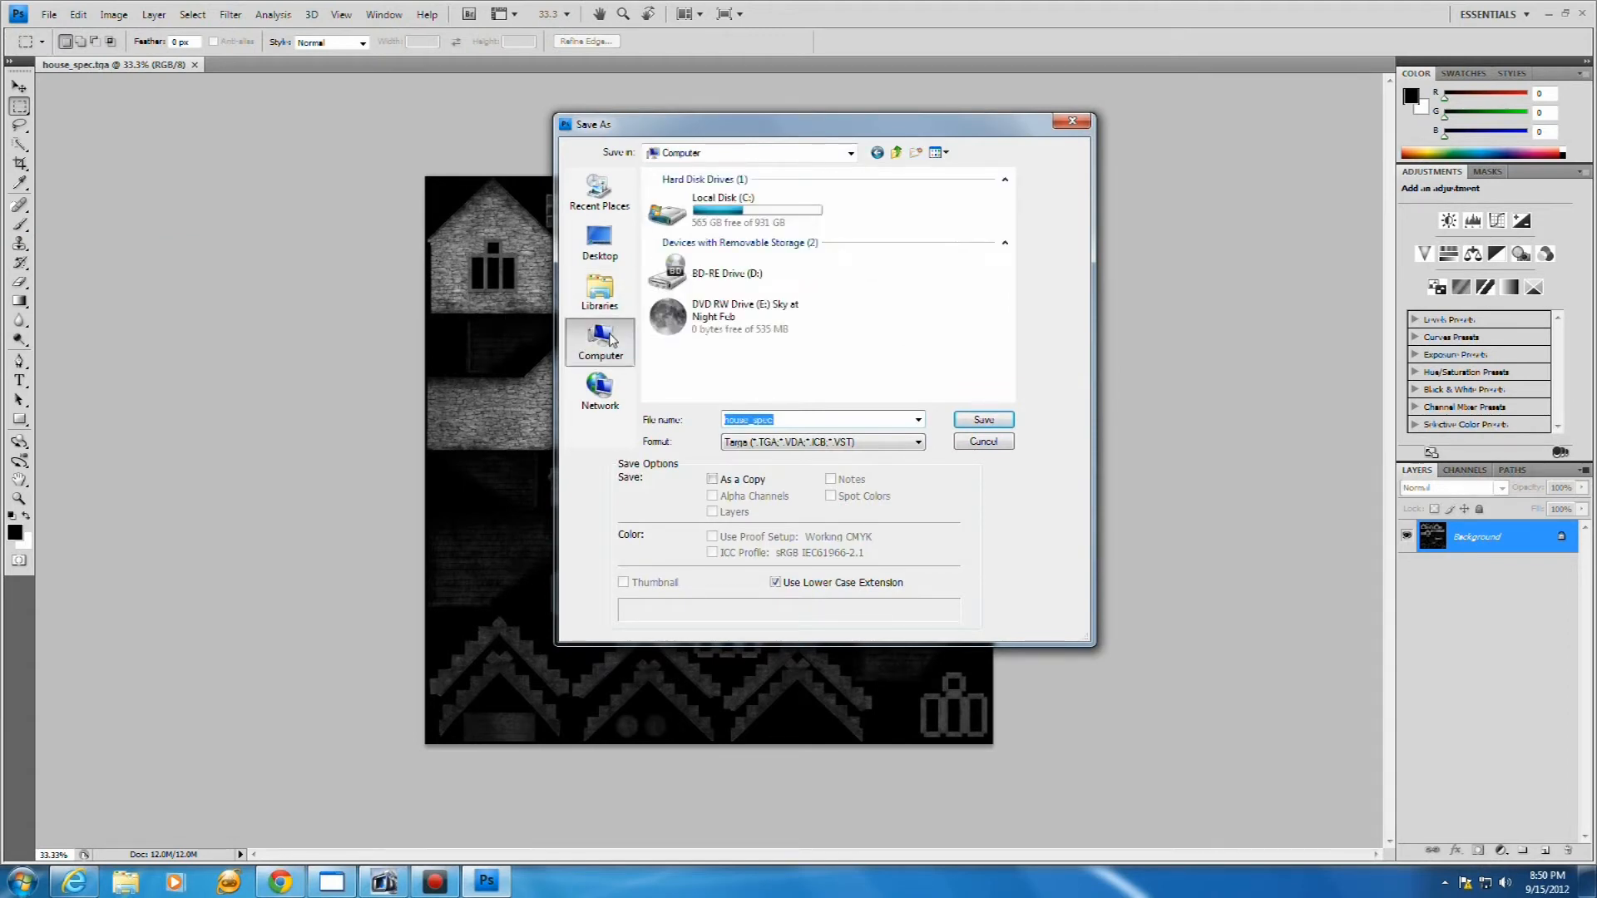
double_click(753, 212)
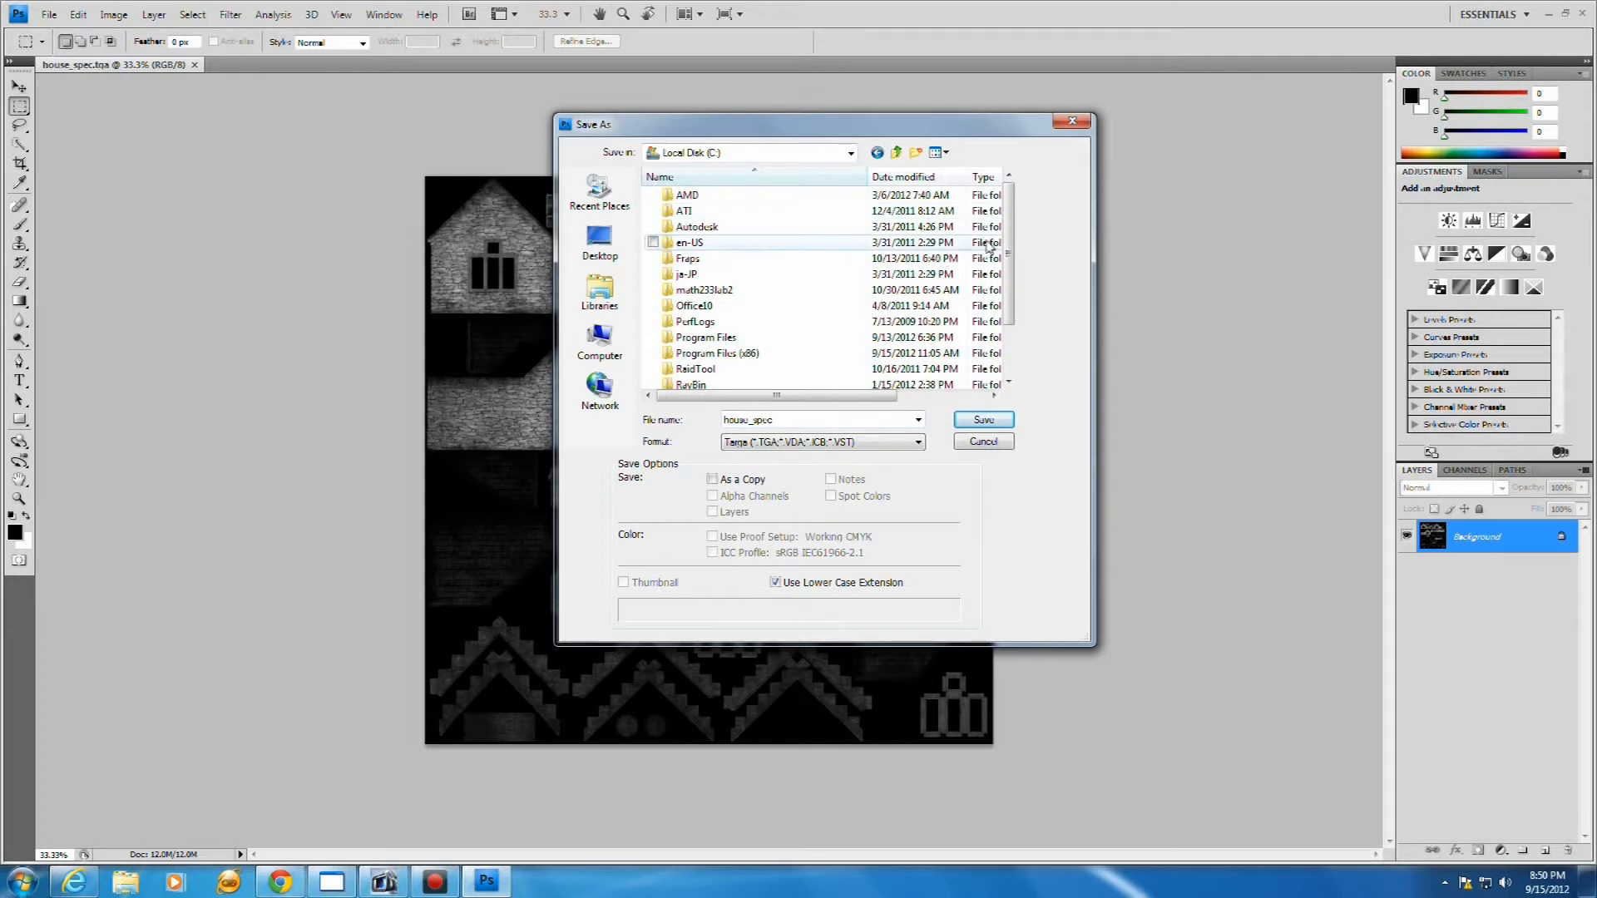
scroll(753, 275, "down", 1)
double_click(751, 338)
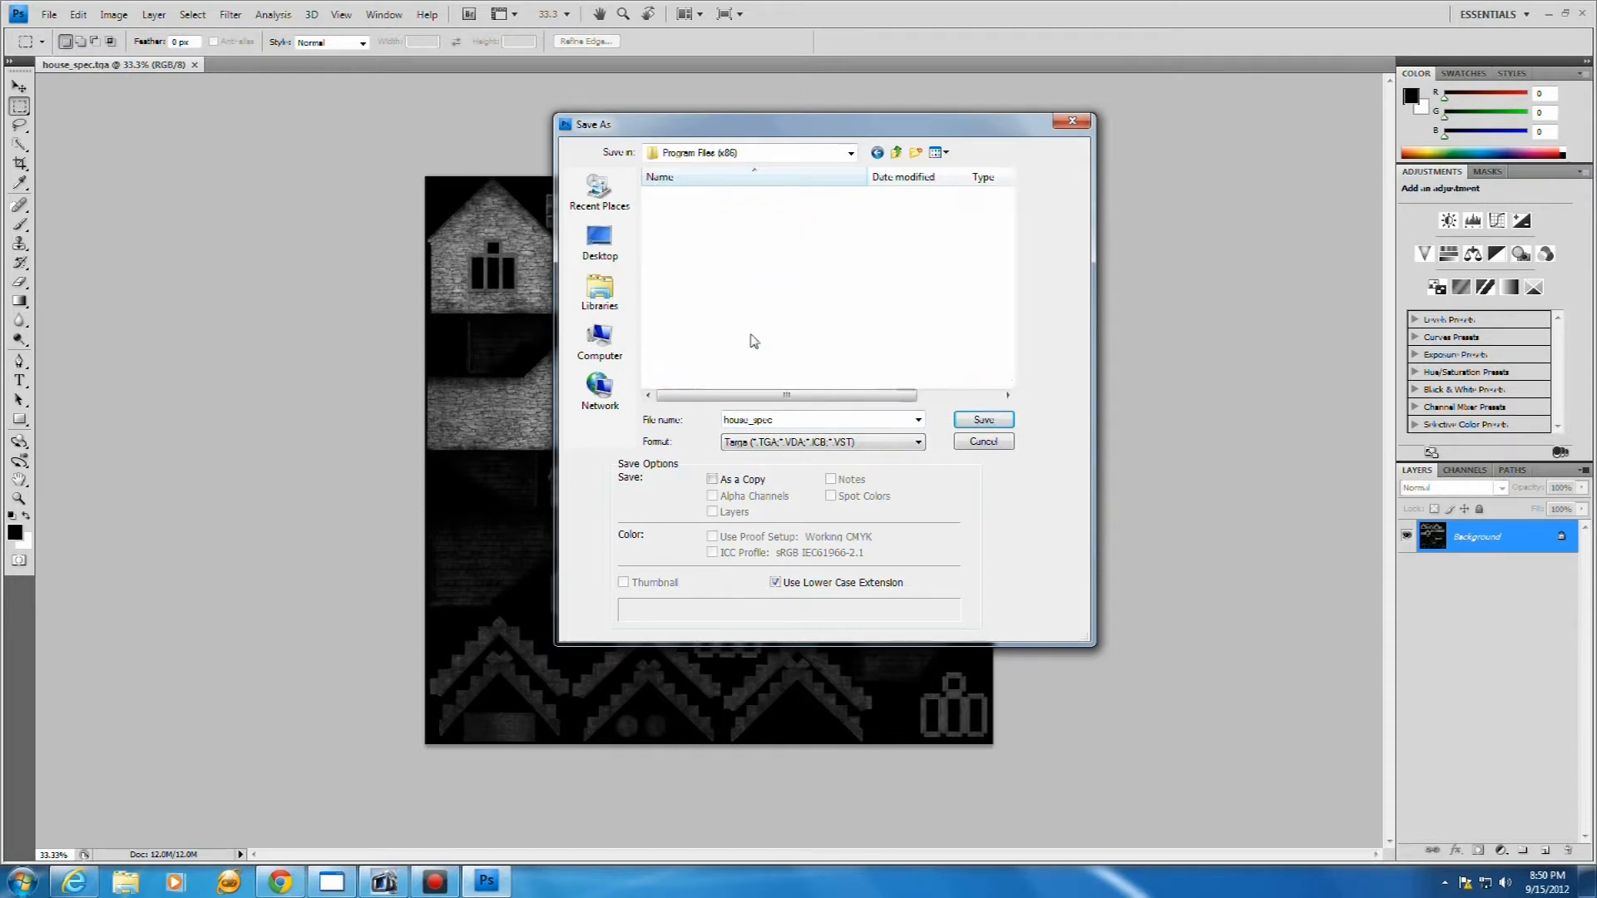
left_click_drag(1010, 200, 1010, 222)
double_click(749, 353)
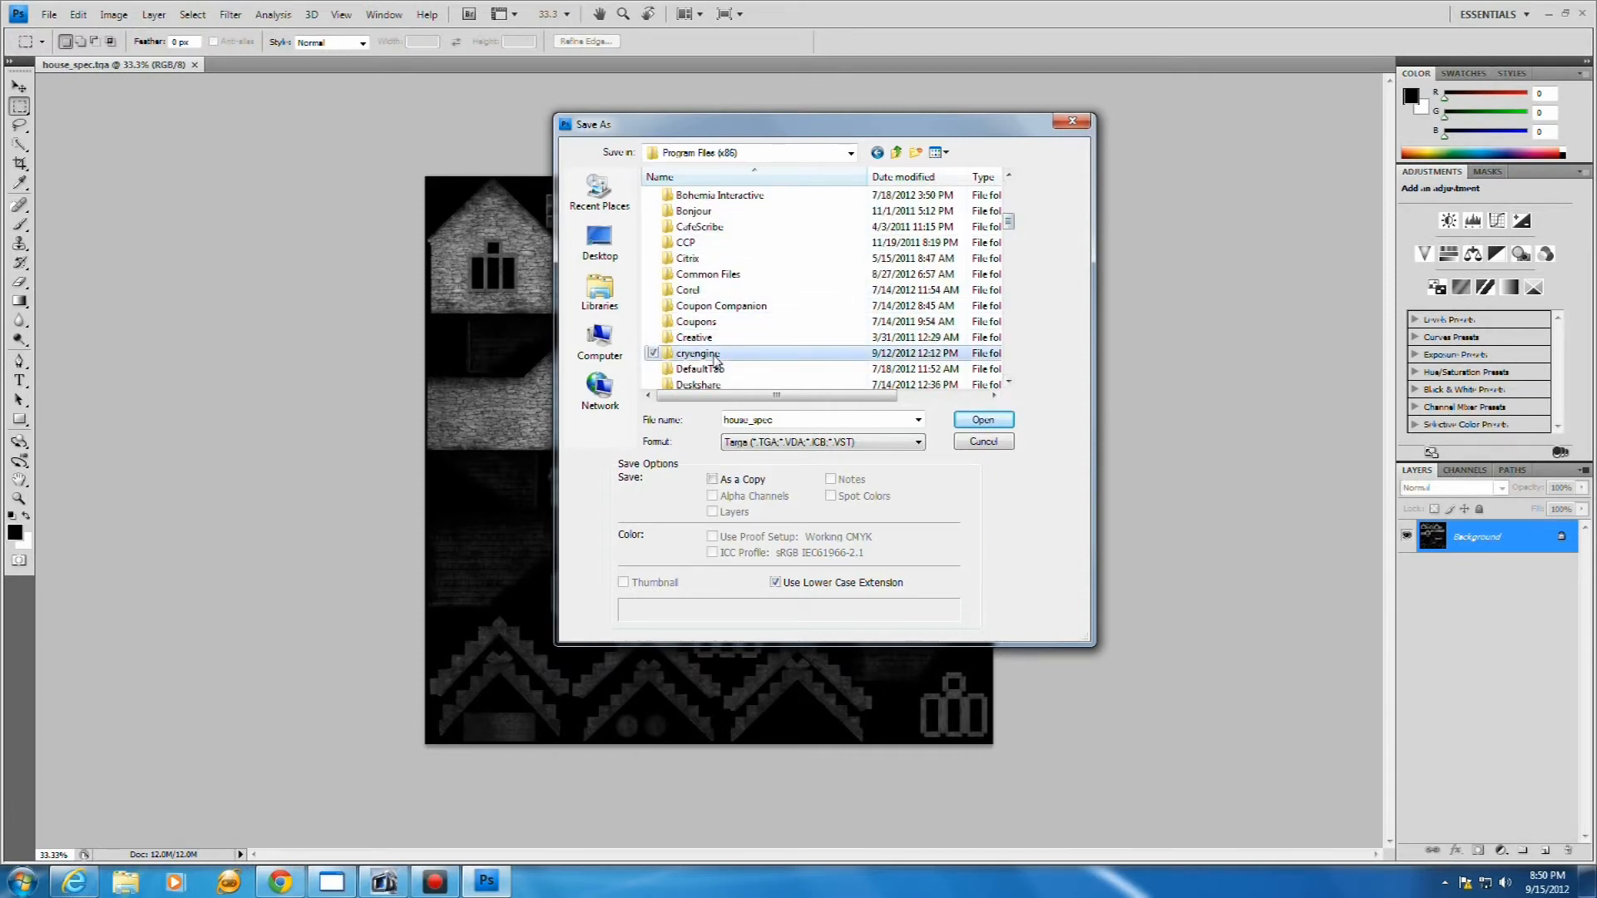
left_click_drag(1007, 266, 1014, 256)
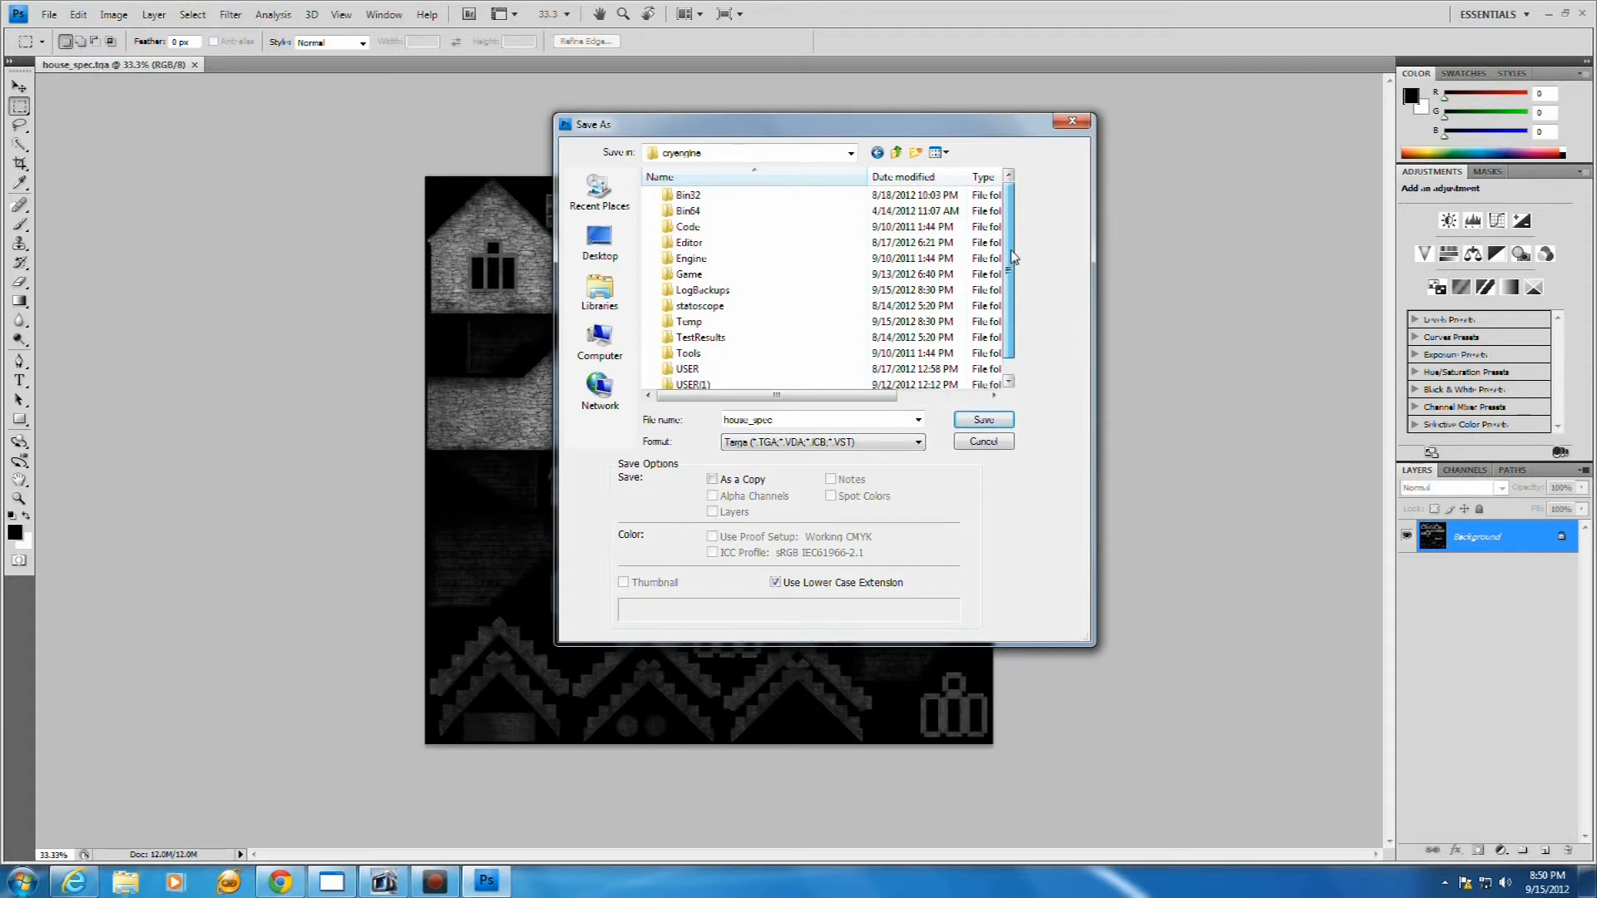
left_click(693, 276)
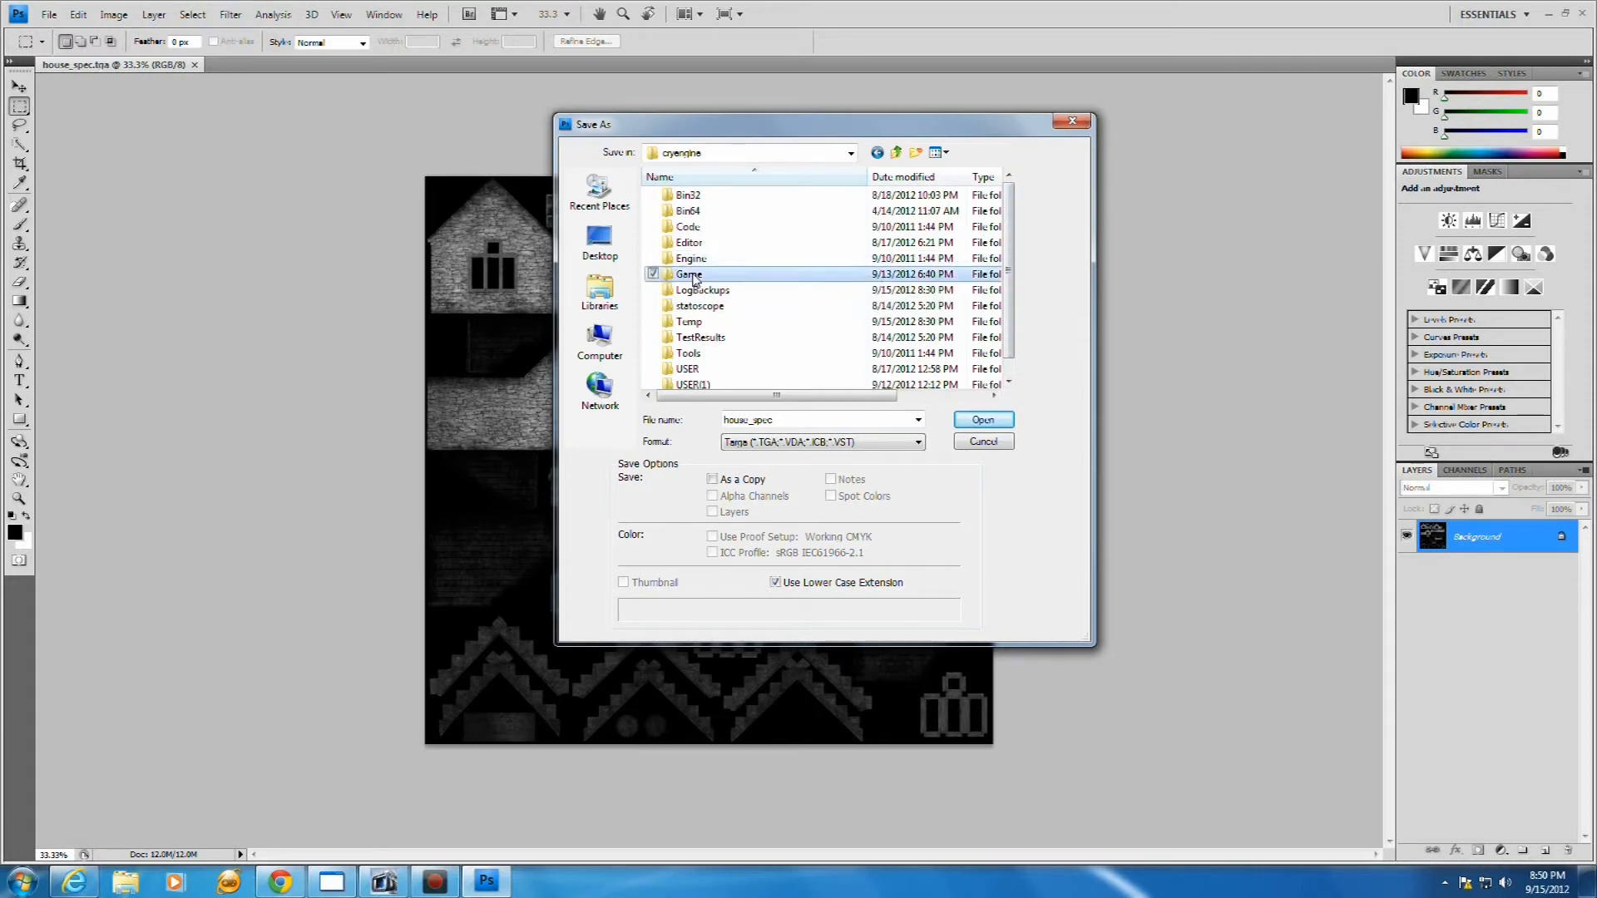
double_click(693, 275)
double_click(690, 248)
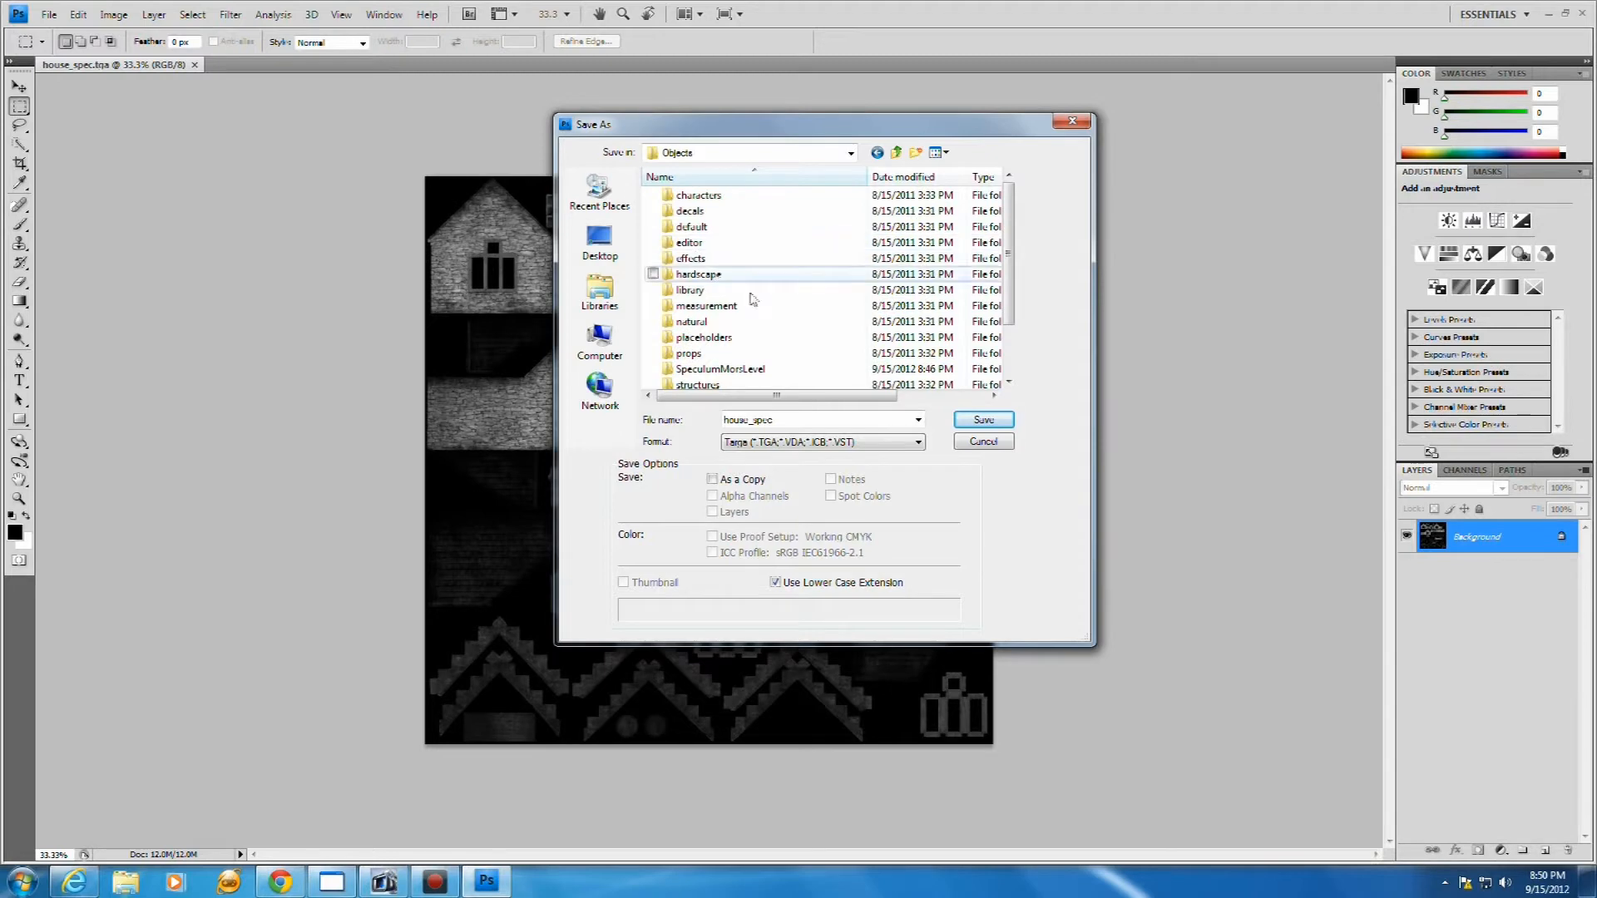
double_click(753, 369)
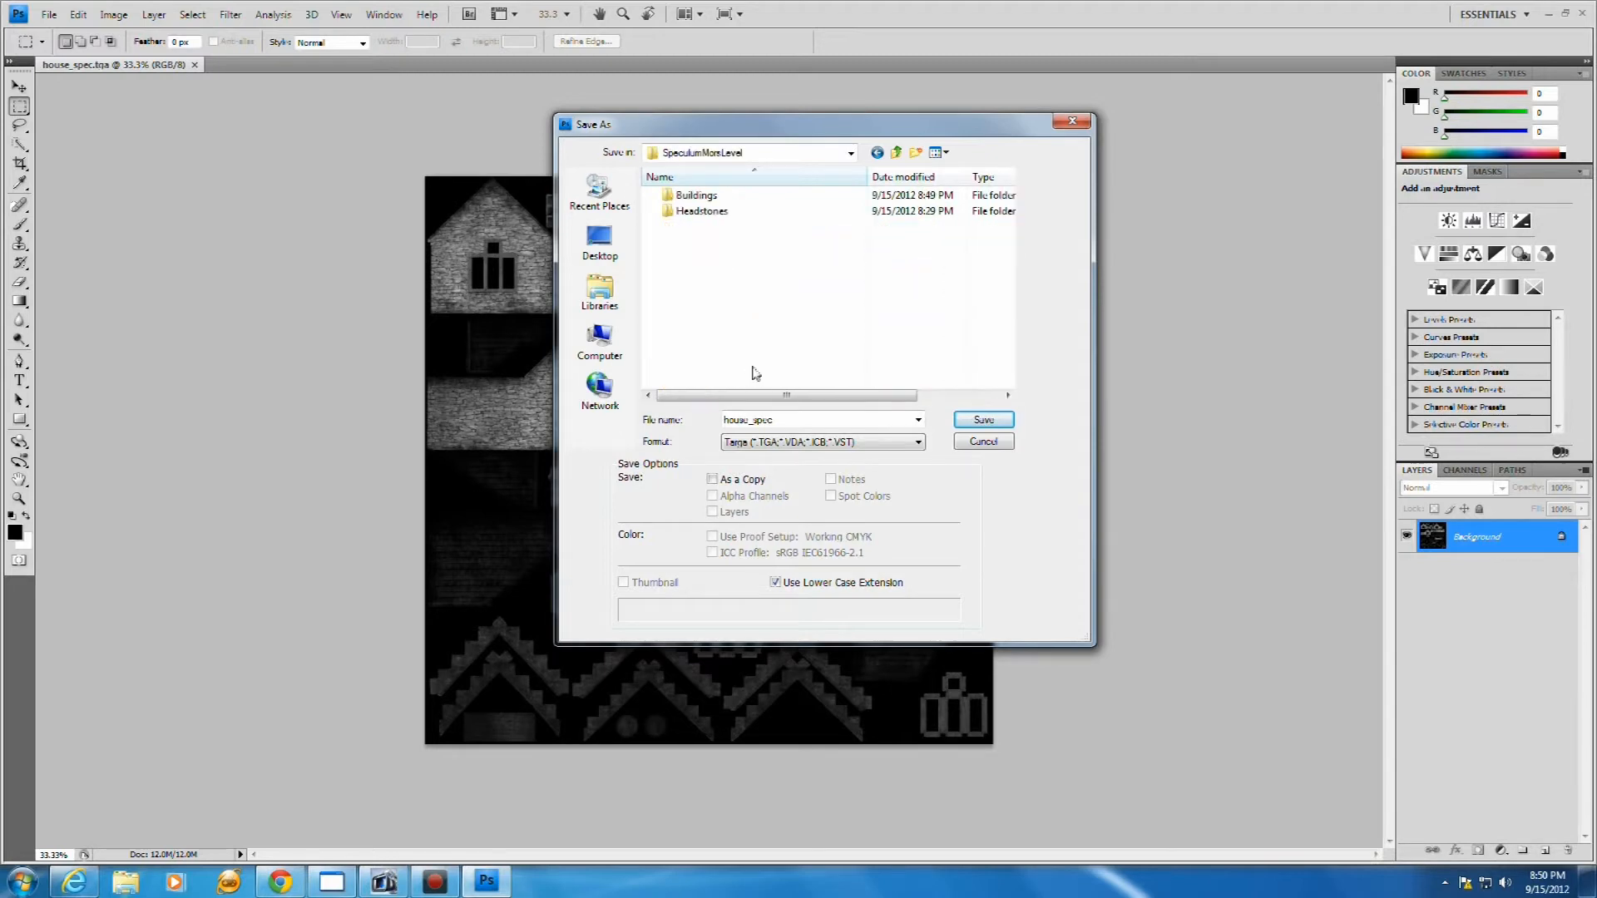
double_click(701, 198)
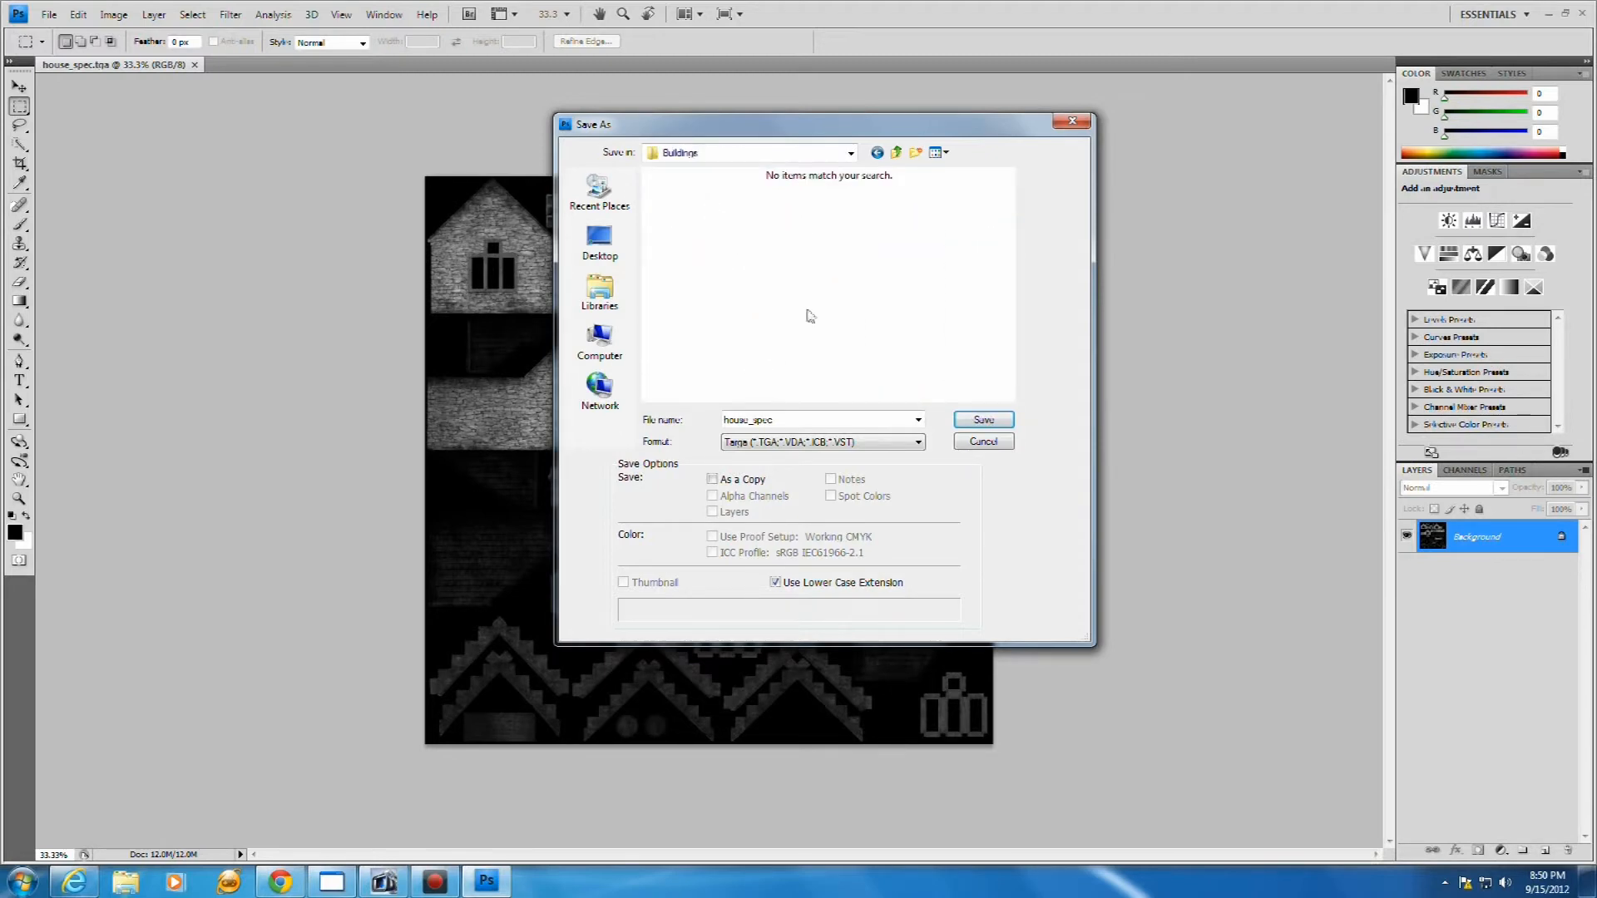
Save house_spec in the CryTIFPlugin (*.TIF) format in the Buildings folder
left_click(919, 445)
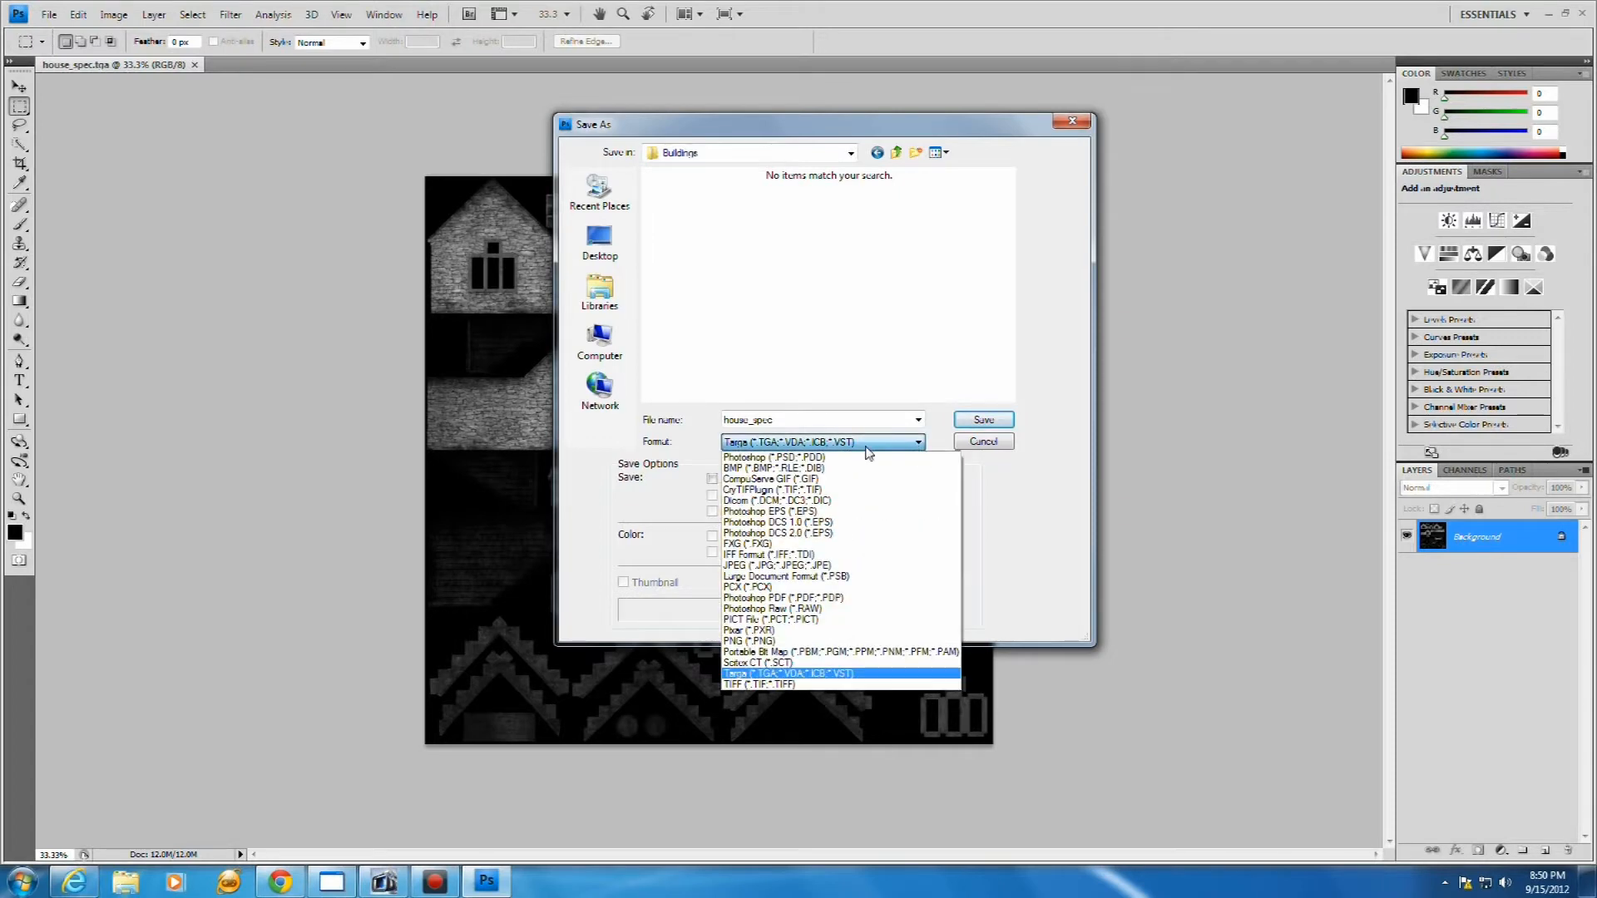
left_click(804, 491)
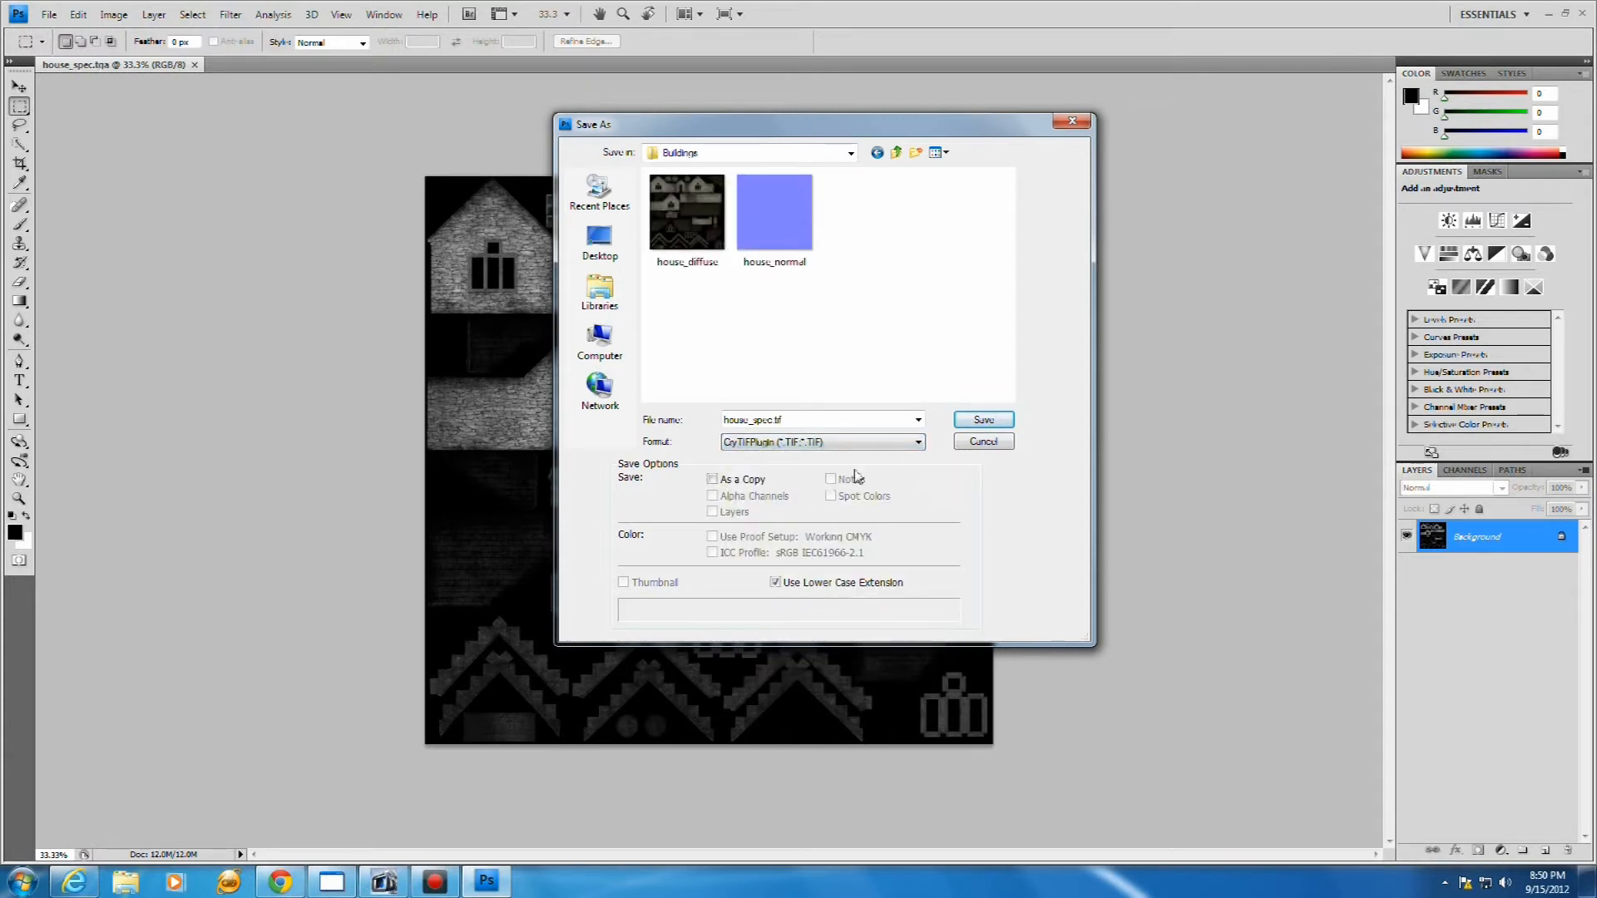
left_click(973, 421)
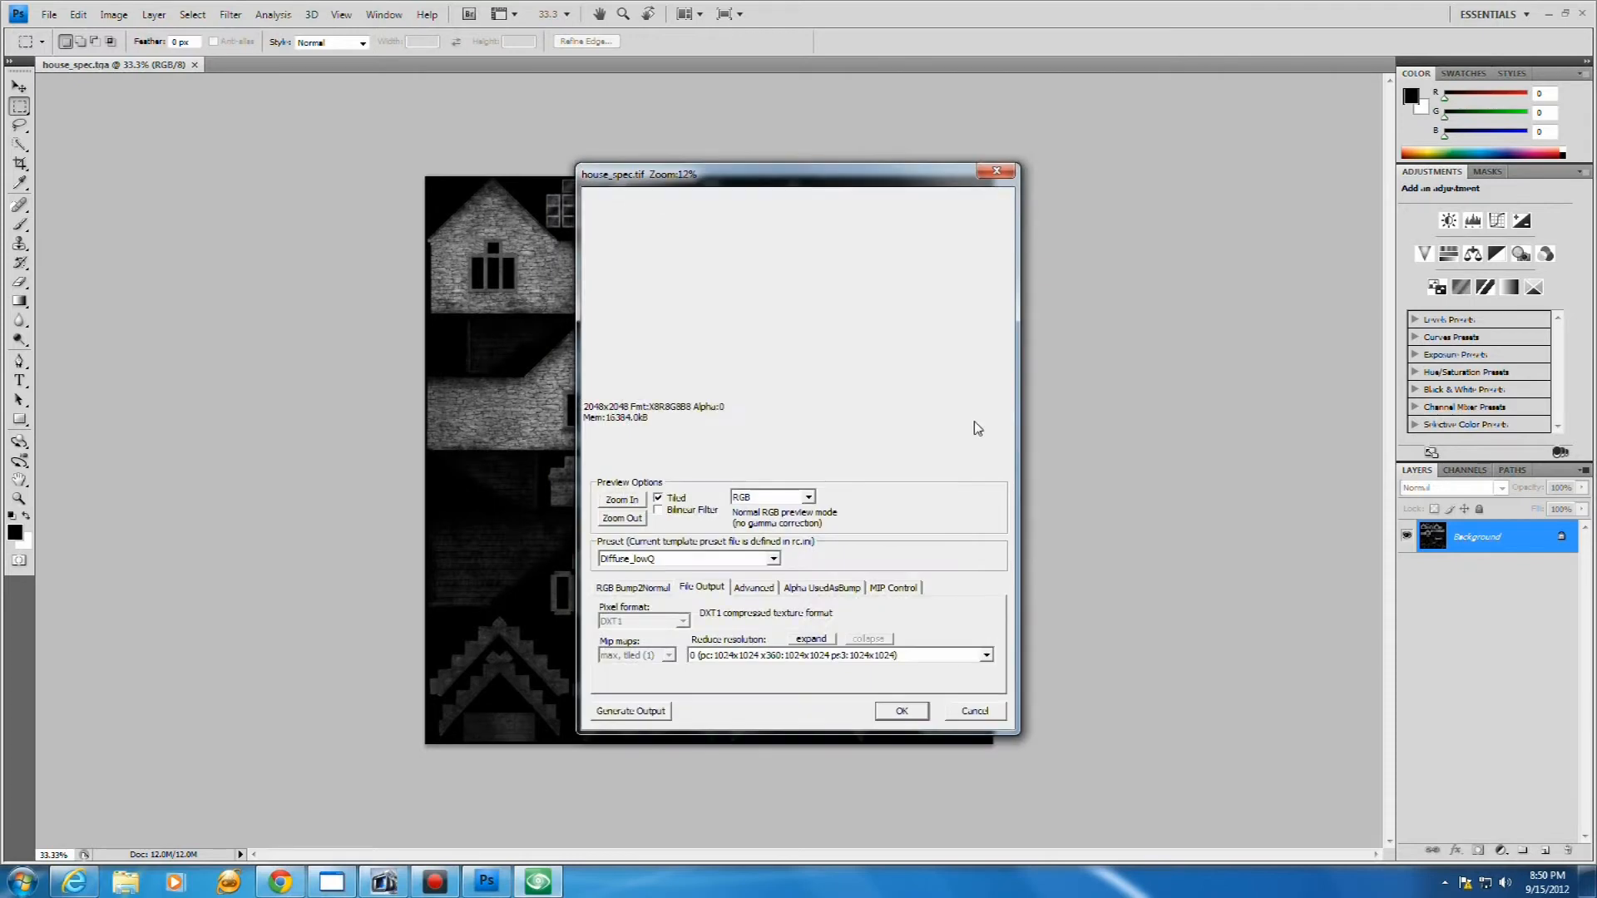
left_click(911, 509)
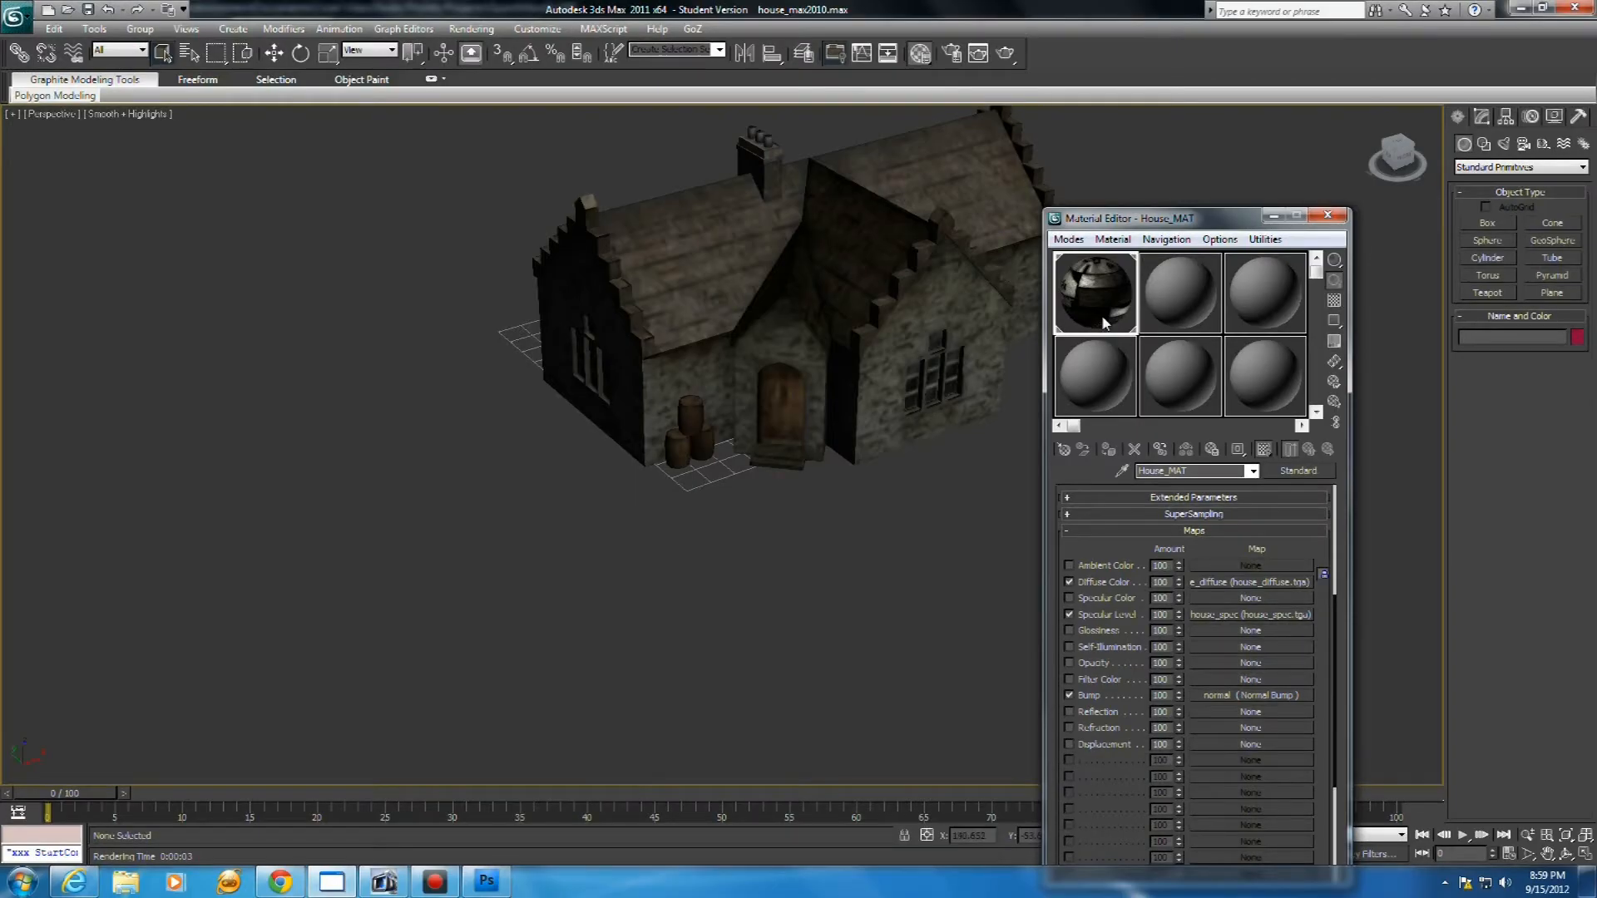
Reset House_MAT to its default parameters in both the scene and the editor slot, and close the Material Editor
left_click(1136, 452)
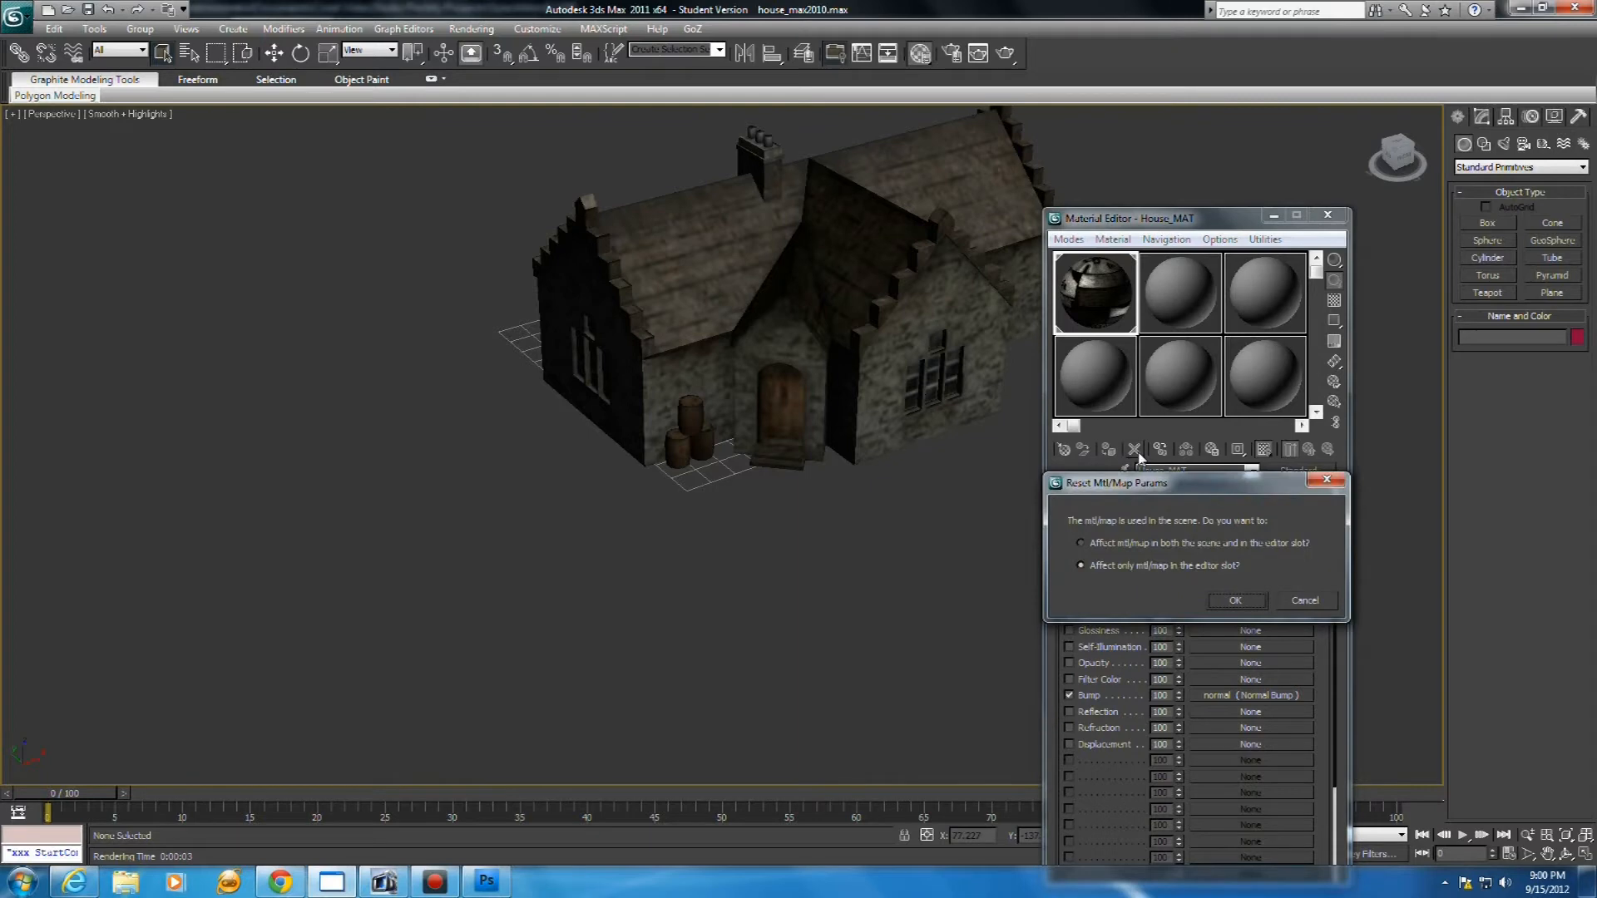
left_click(1081, 542)
left_click(1234, 601)
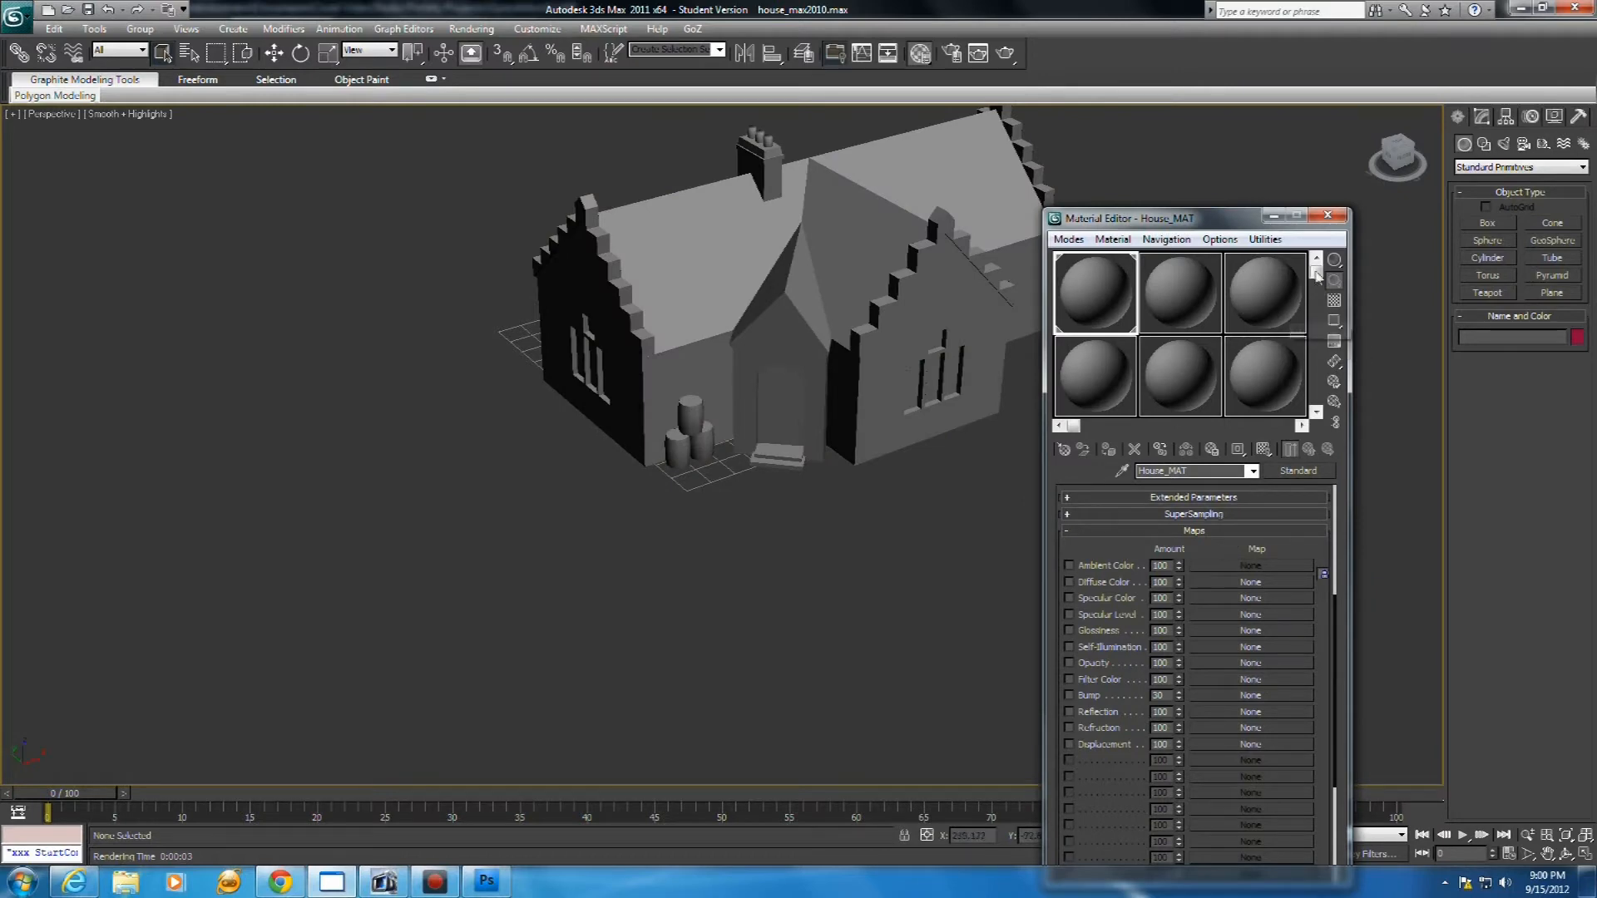
left_click(1329, 217)
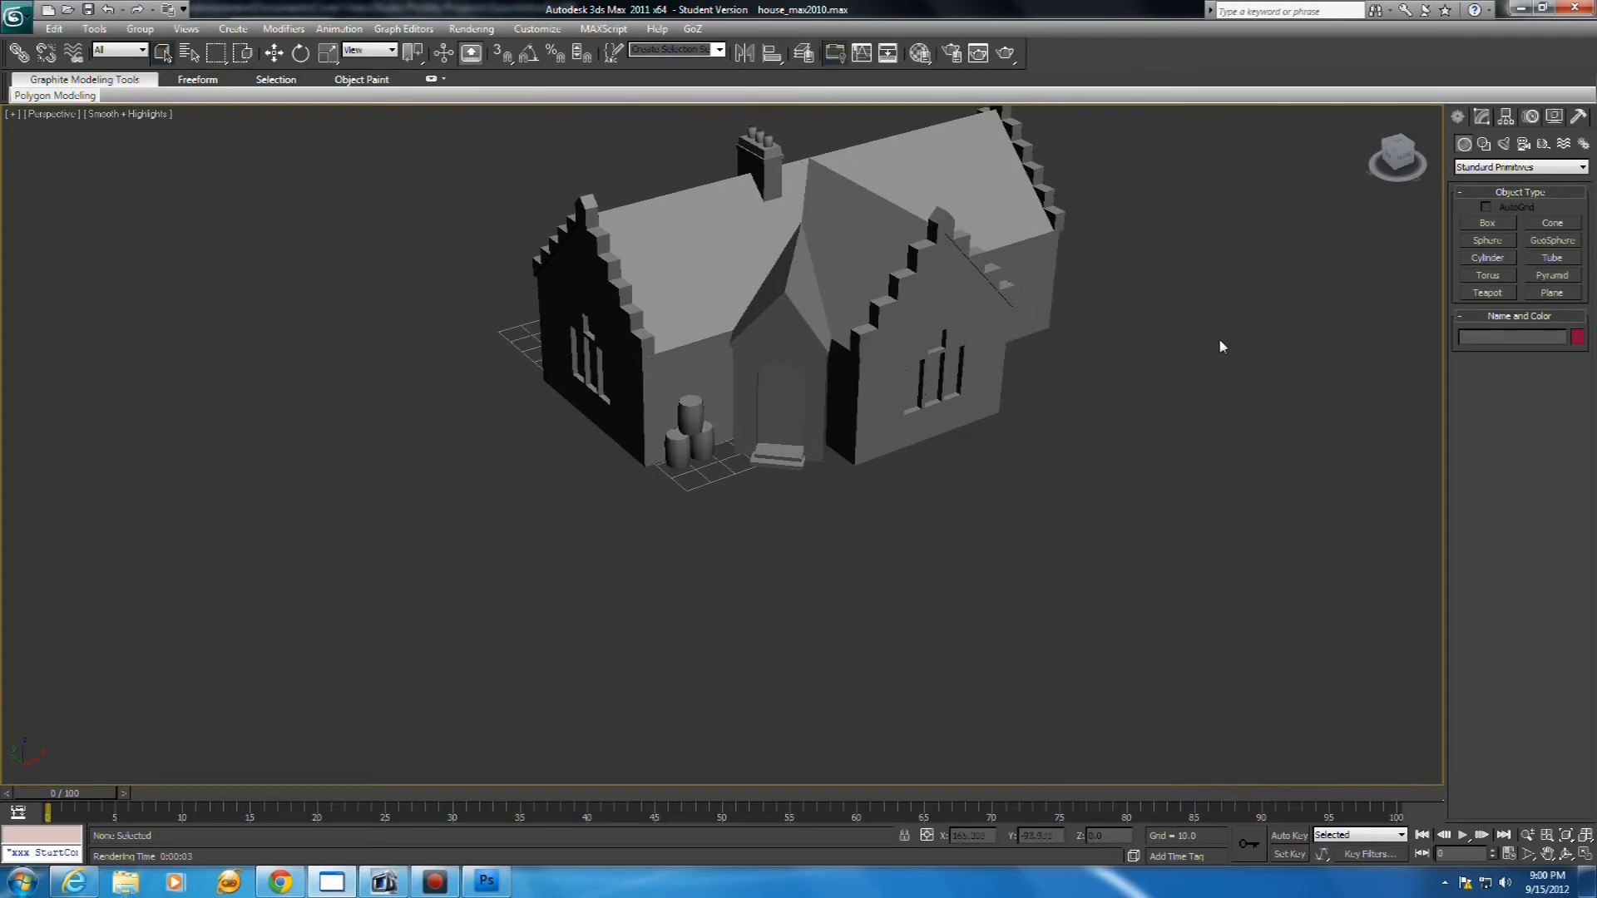
Create a box enclosing the whole house, about 142 long, 215 wide and 102 high, and name it Proxy
mouse_move(1217, 361)
middle_mouse_down("alt")
mouse_move(1233, 337)
mouse_move(1219, 347)
middle_mouse_up("alt")
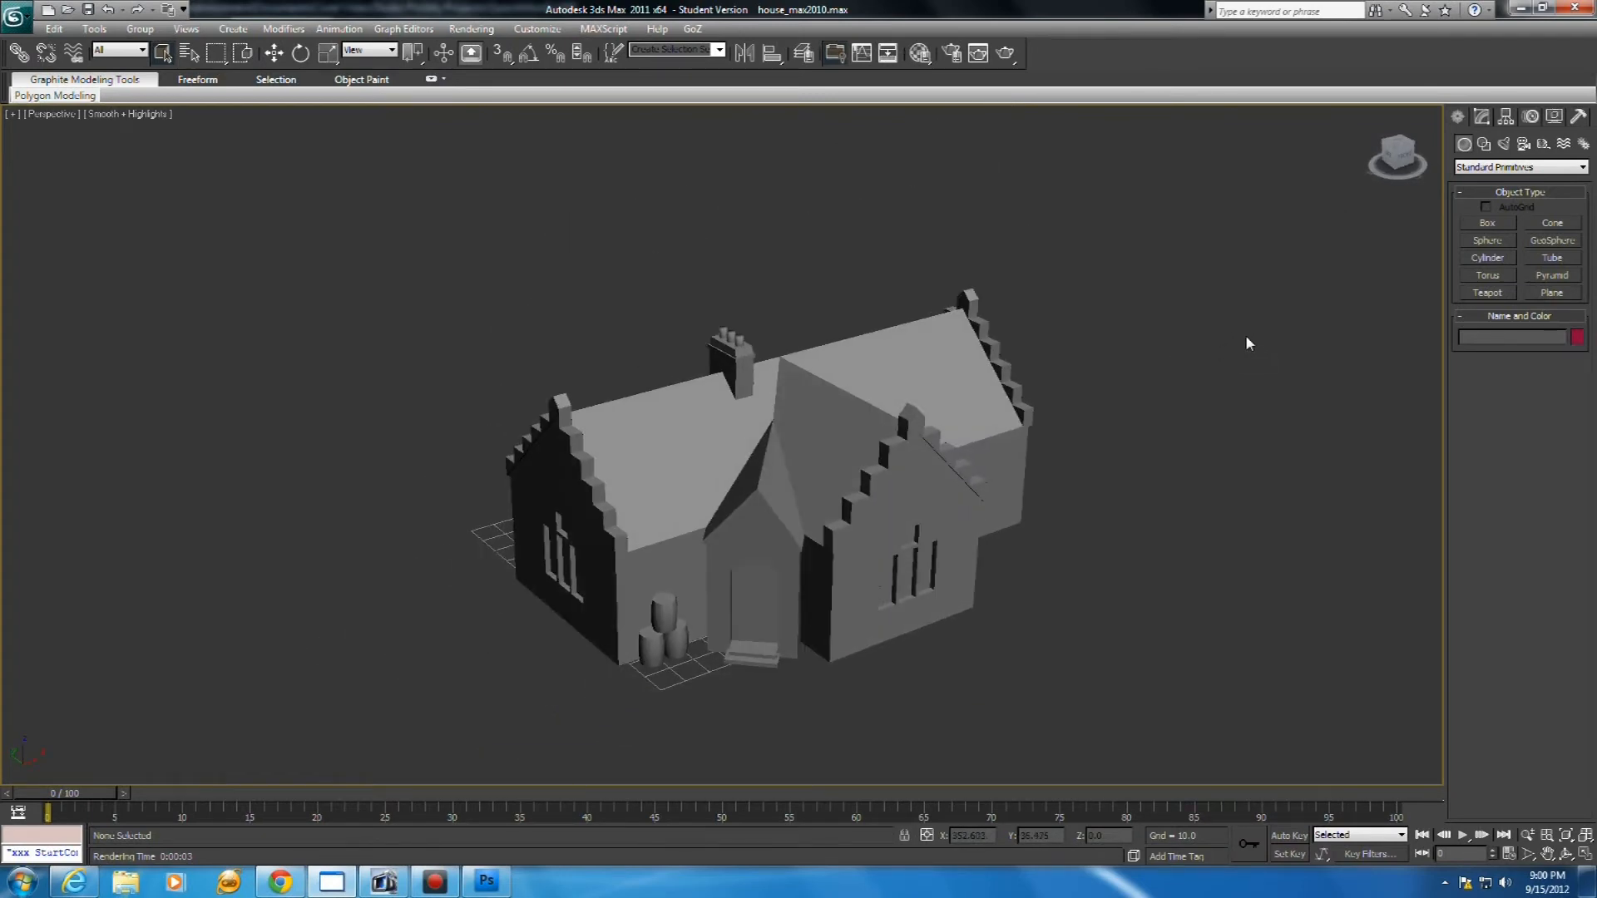
left_click(1487, 223)
key("t")
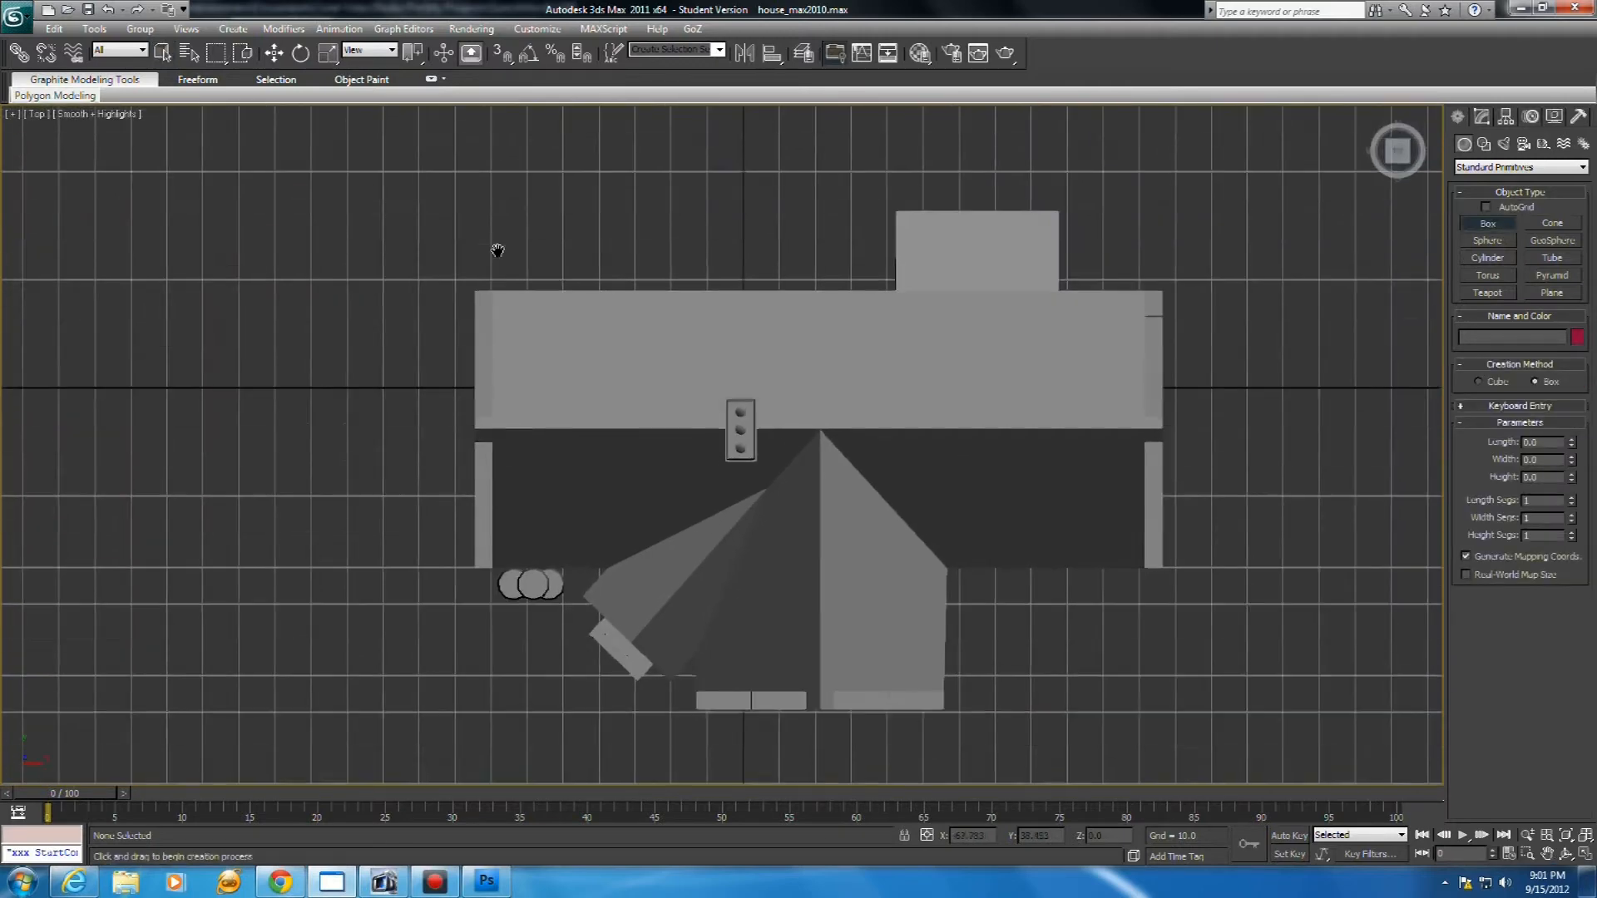
left_click_drag(442, 218, 1216, 722)
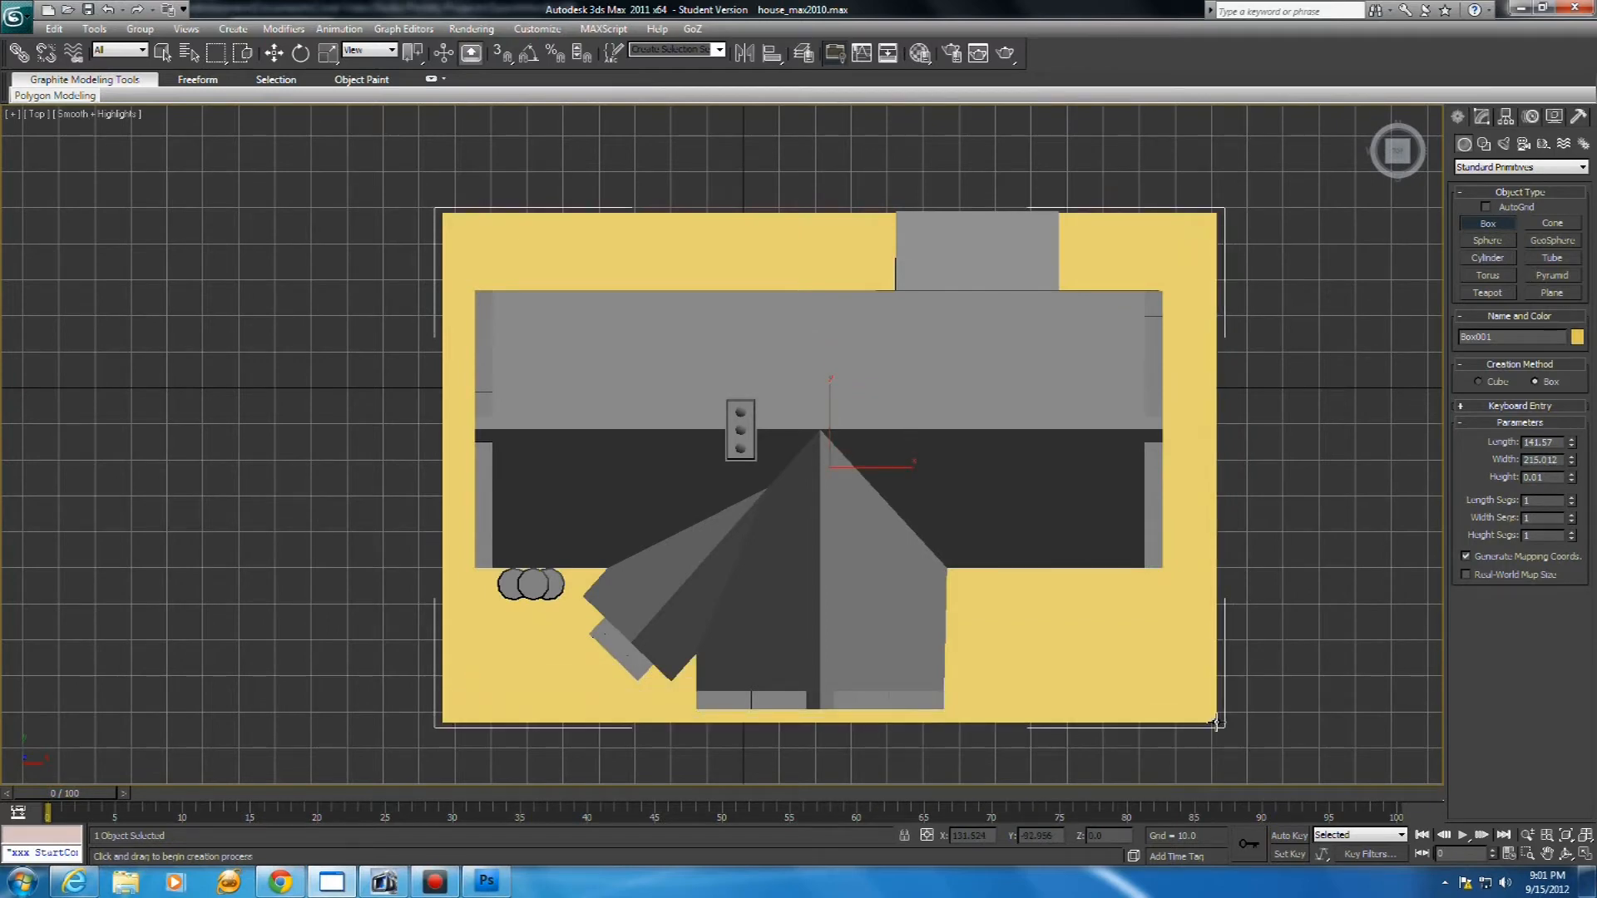
left_click_drag(1216, 723, 1213, 724)
key("f")
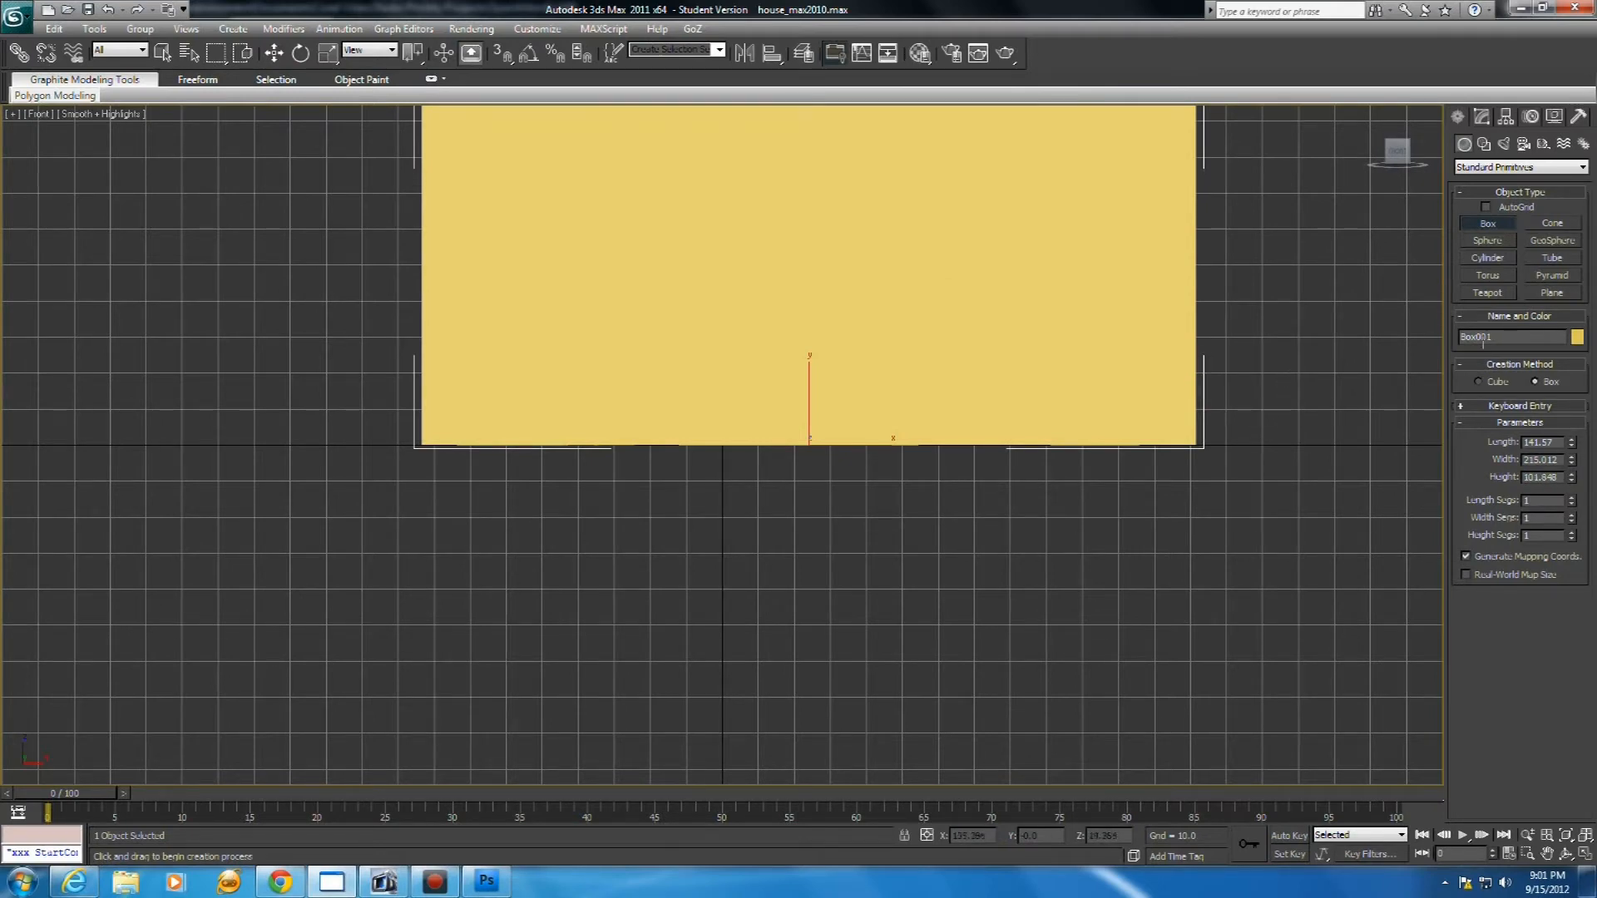
left_click(1501, 336)
type("Proxy")
Convert Material #0 to a Multi/Sub-Object material, keeping the old material as a sub-material, and set the number of materials to 2
mouse_move(436, 889)
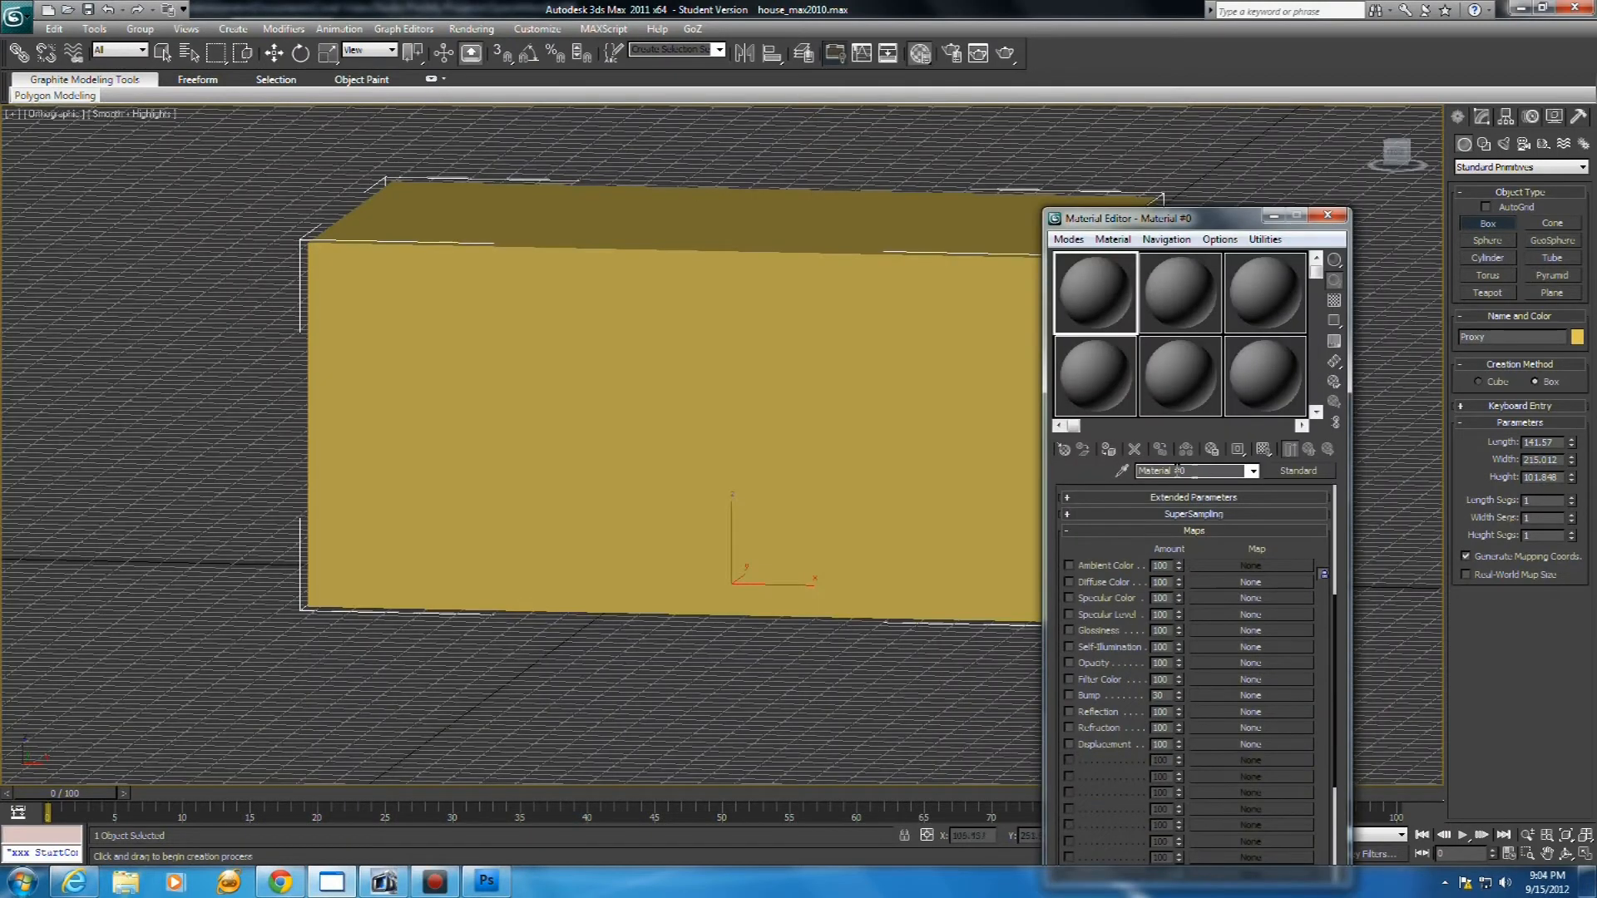
left_click(1296, 472)
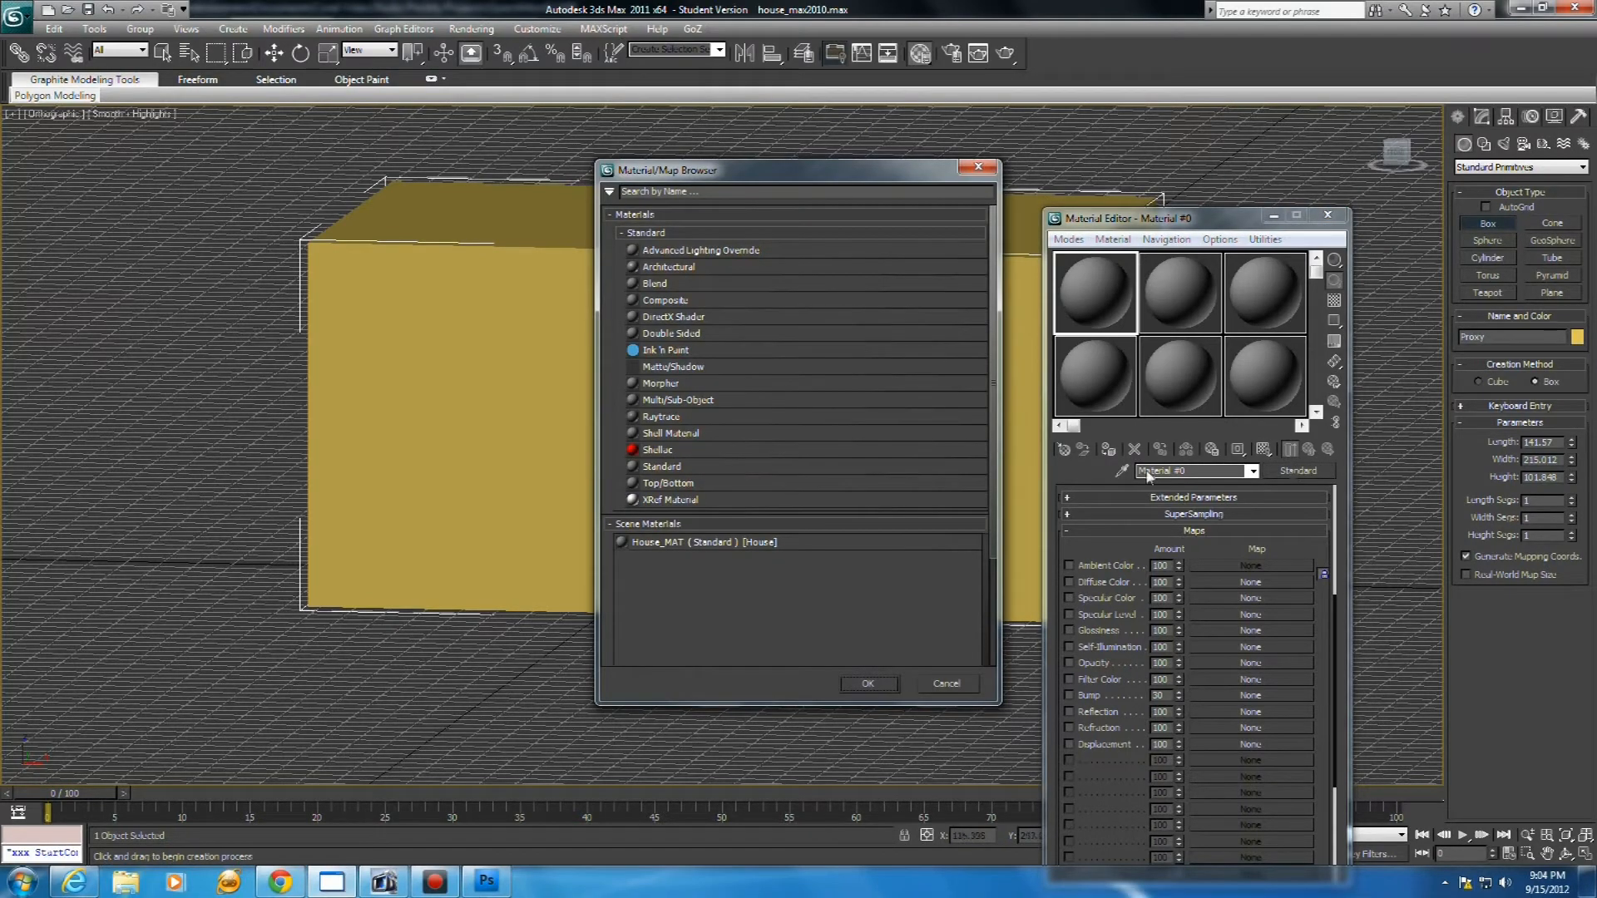
double_click(702, 399)
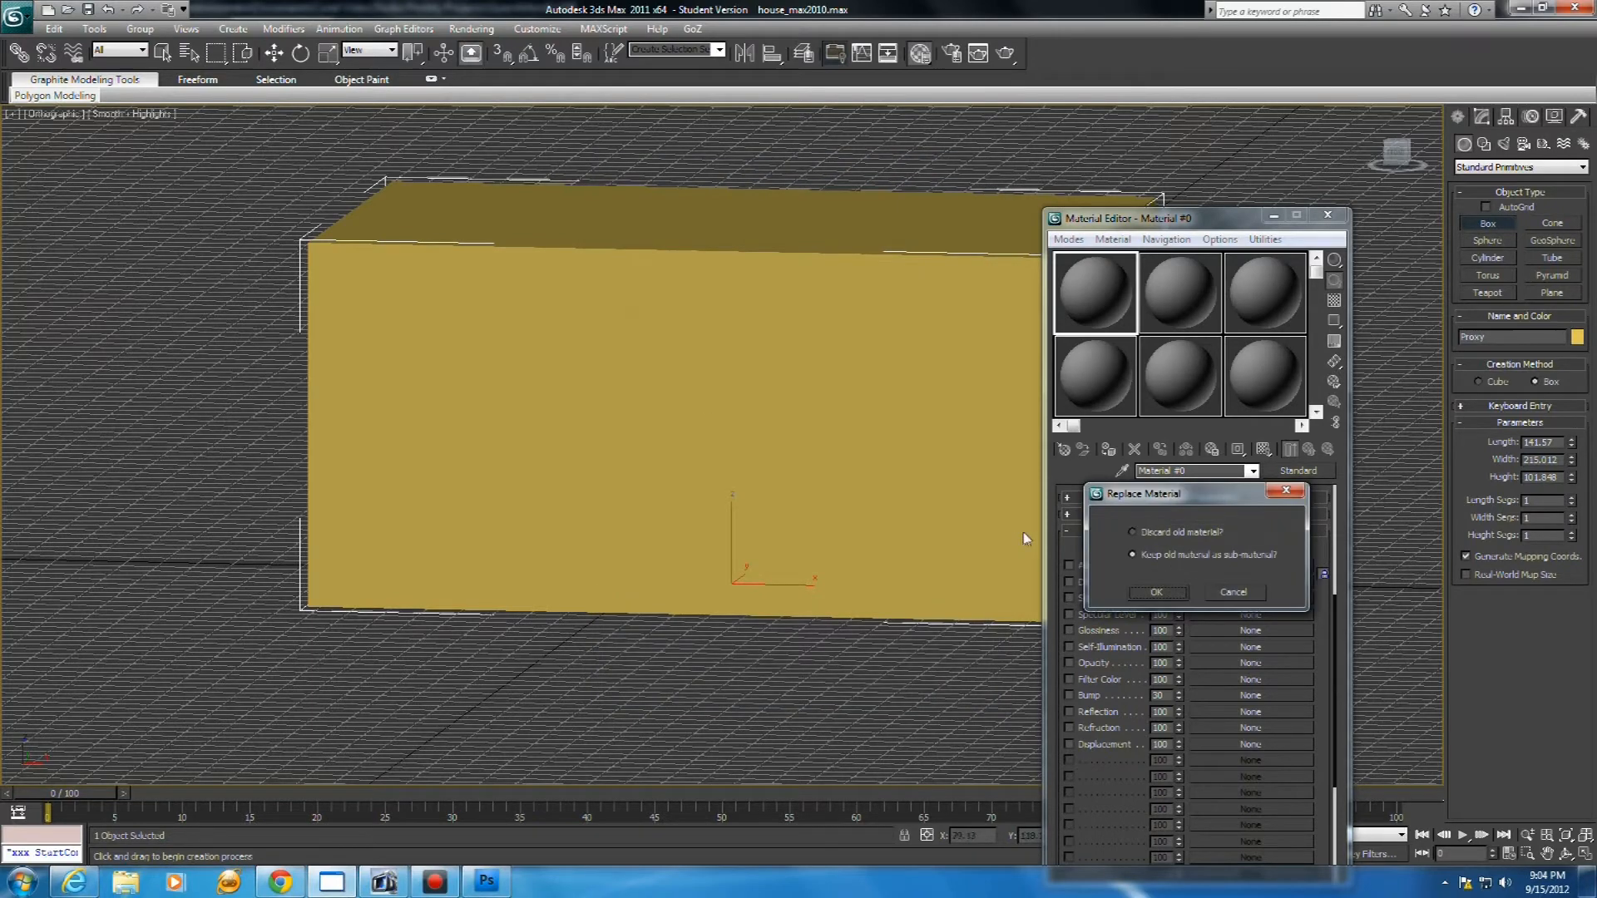
left_click(1165, 589)
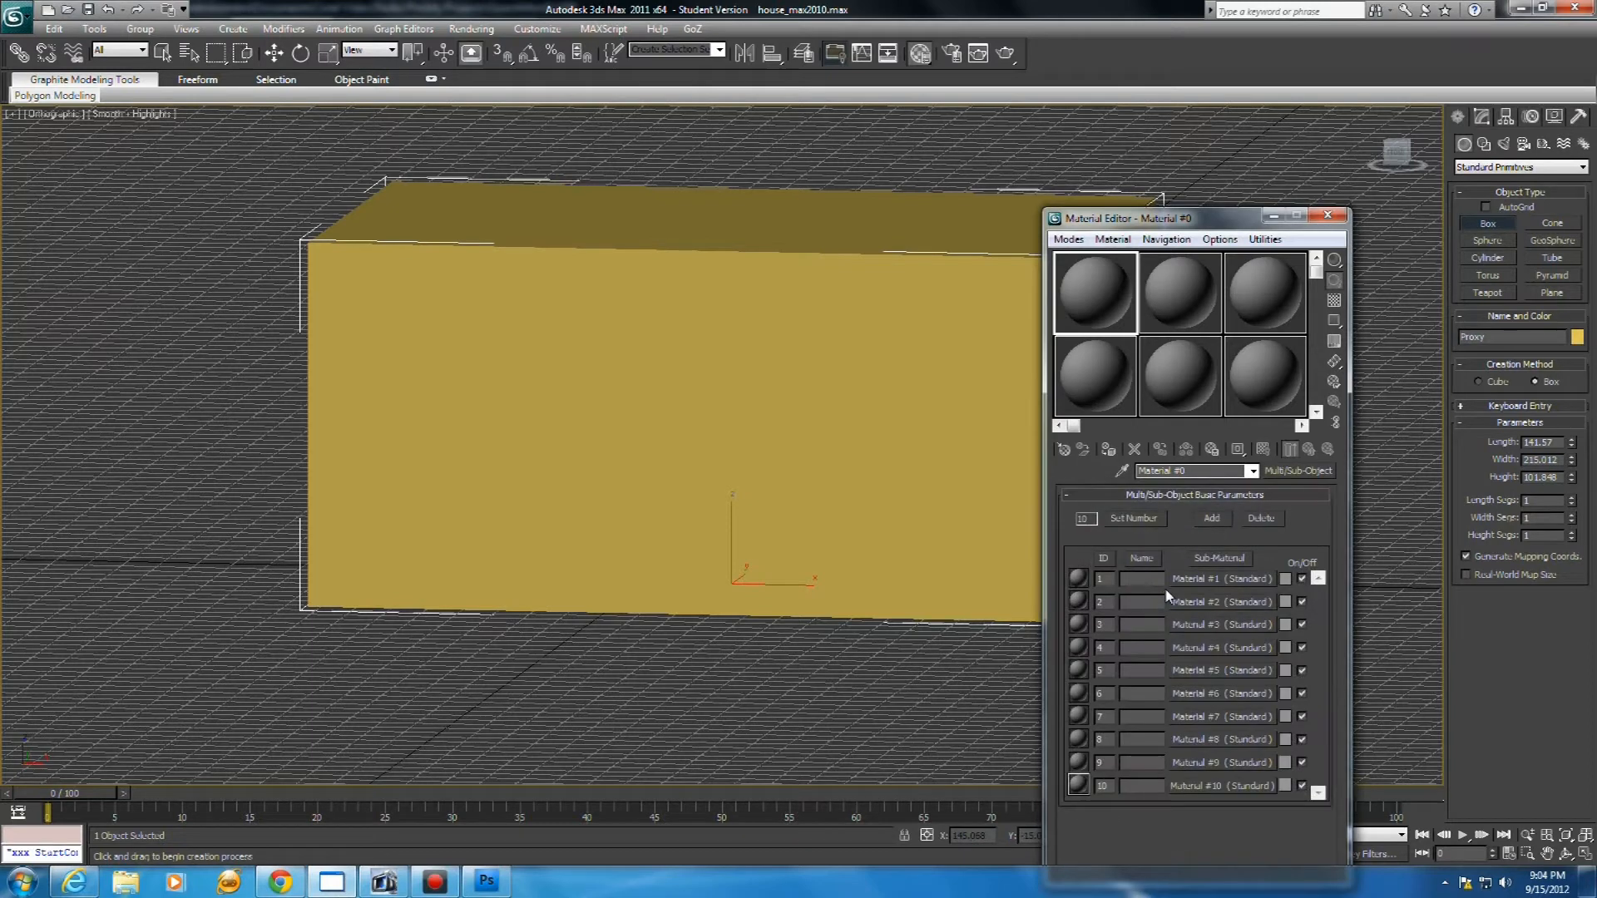
left_click(1139, 526)
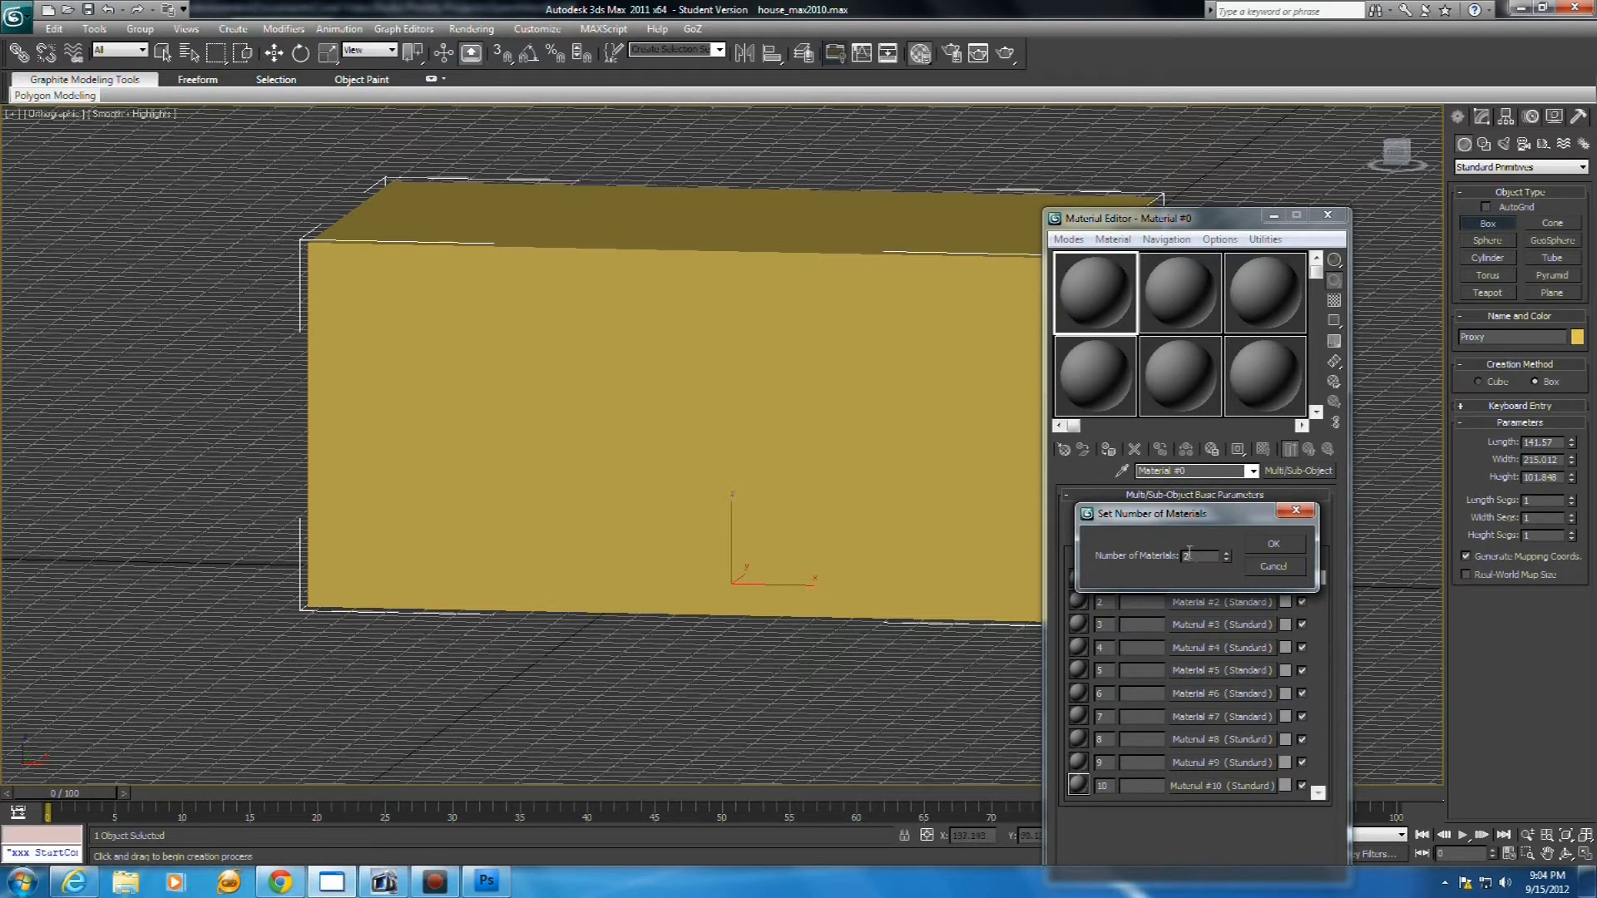
left_click(1268, 545)
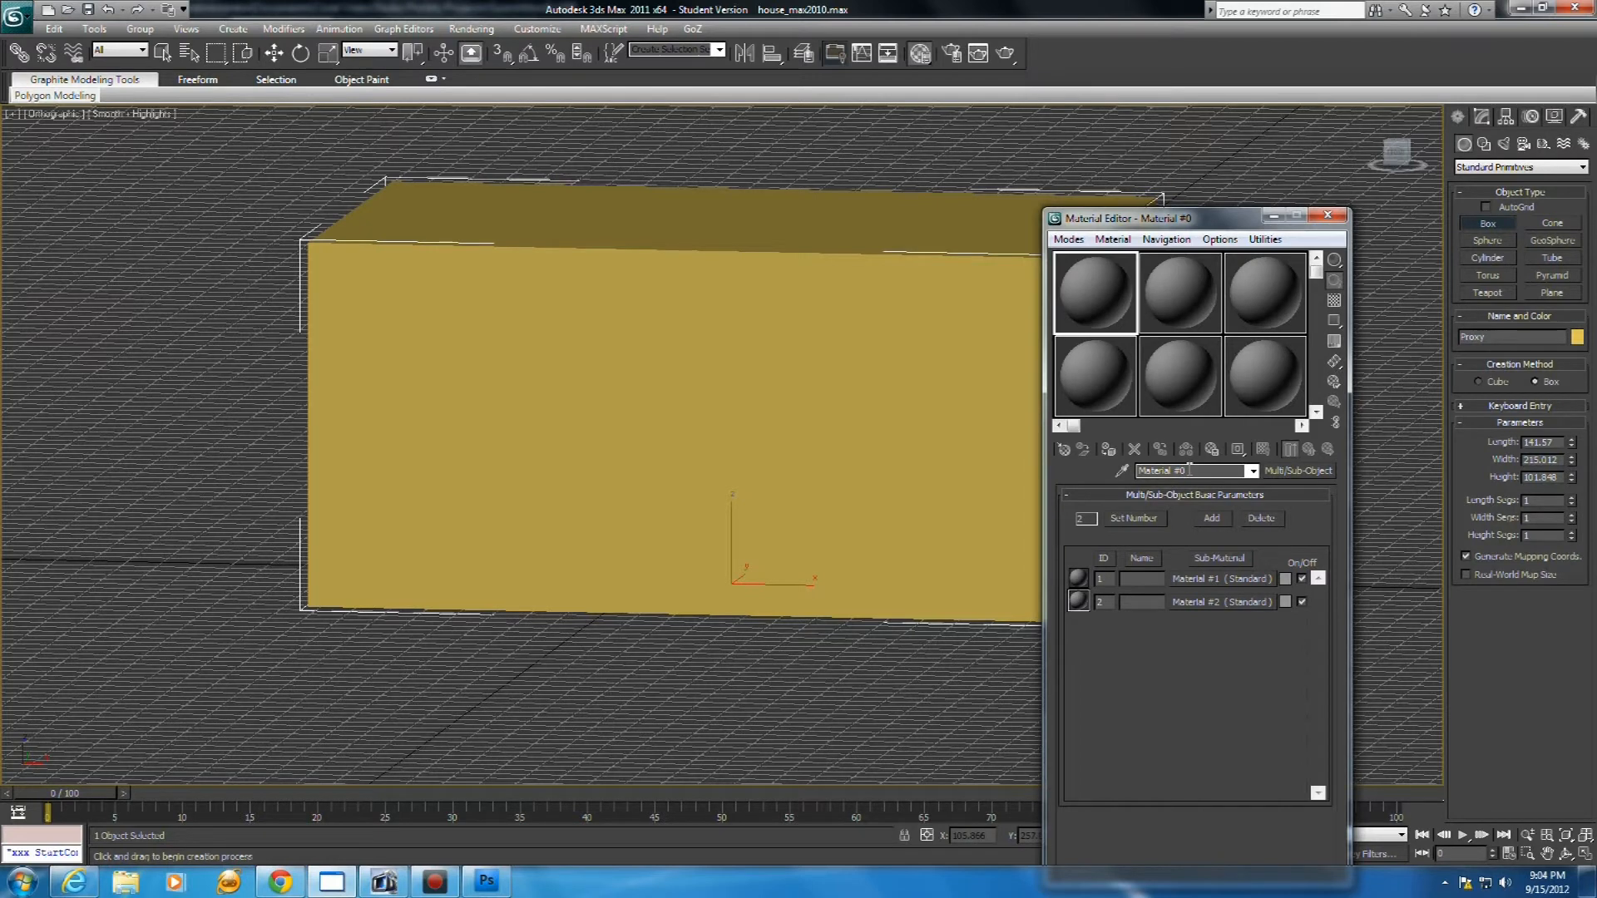
Name the Multi/Sub-Object material OldHouse, its first sub-material OldHouseMap and its second sub-material Proxy
left_click_drag(1189, 470, 1137, 470)
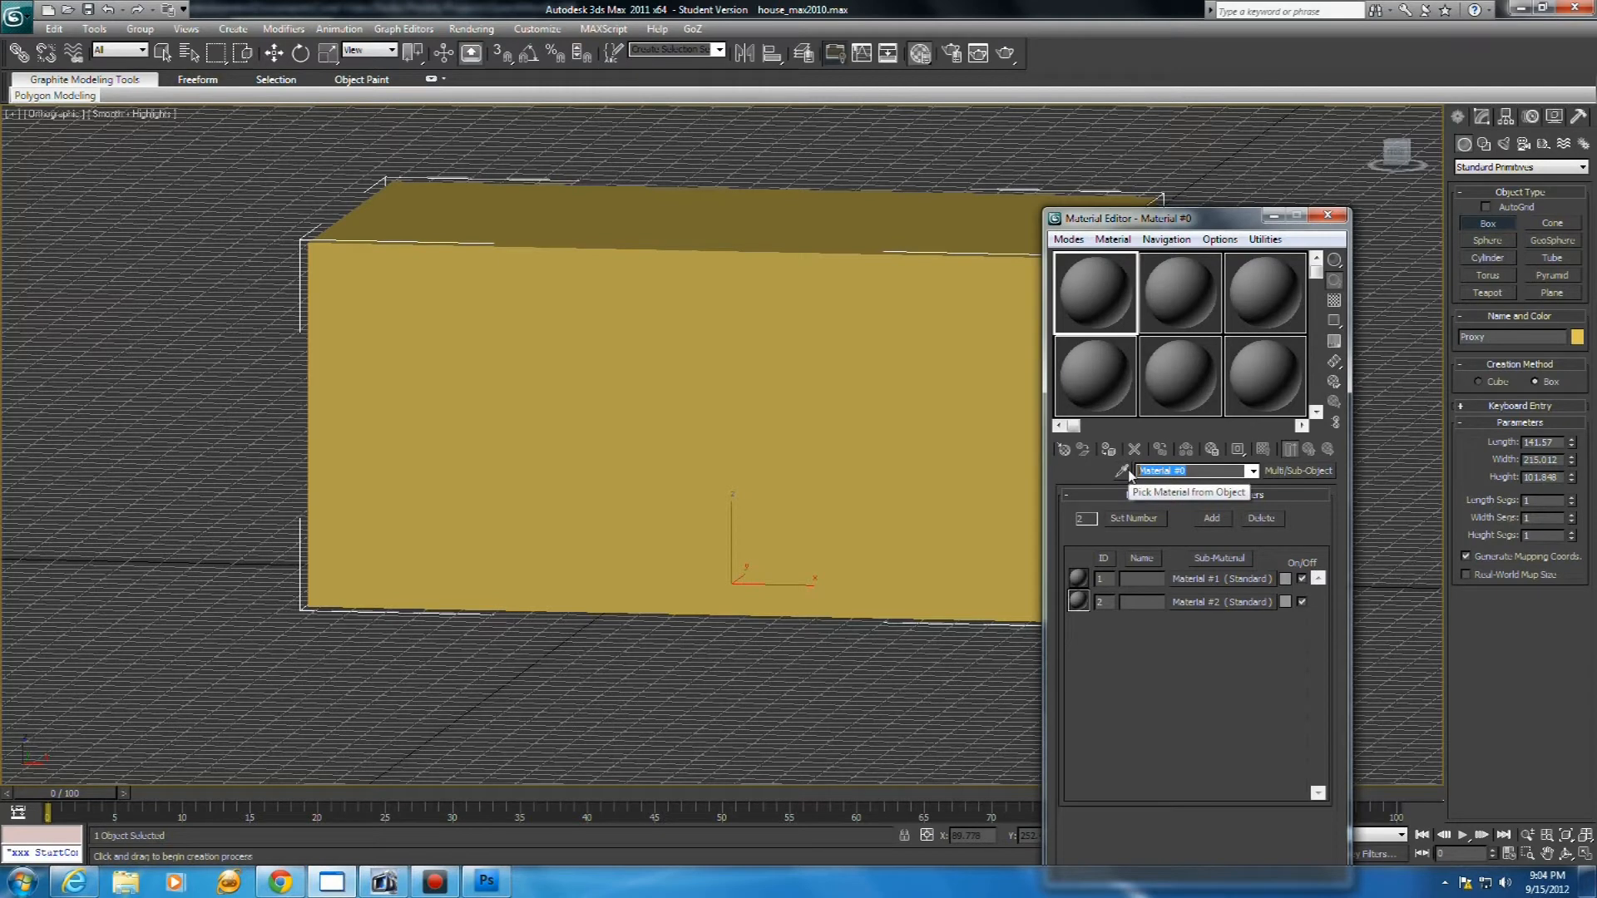
type("OldHouse")
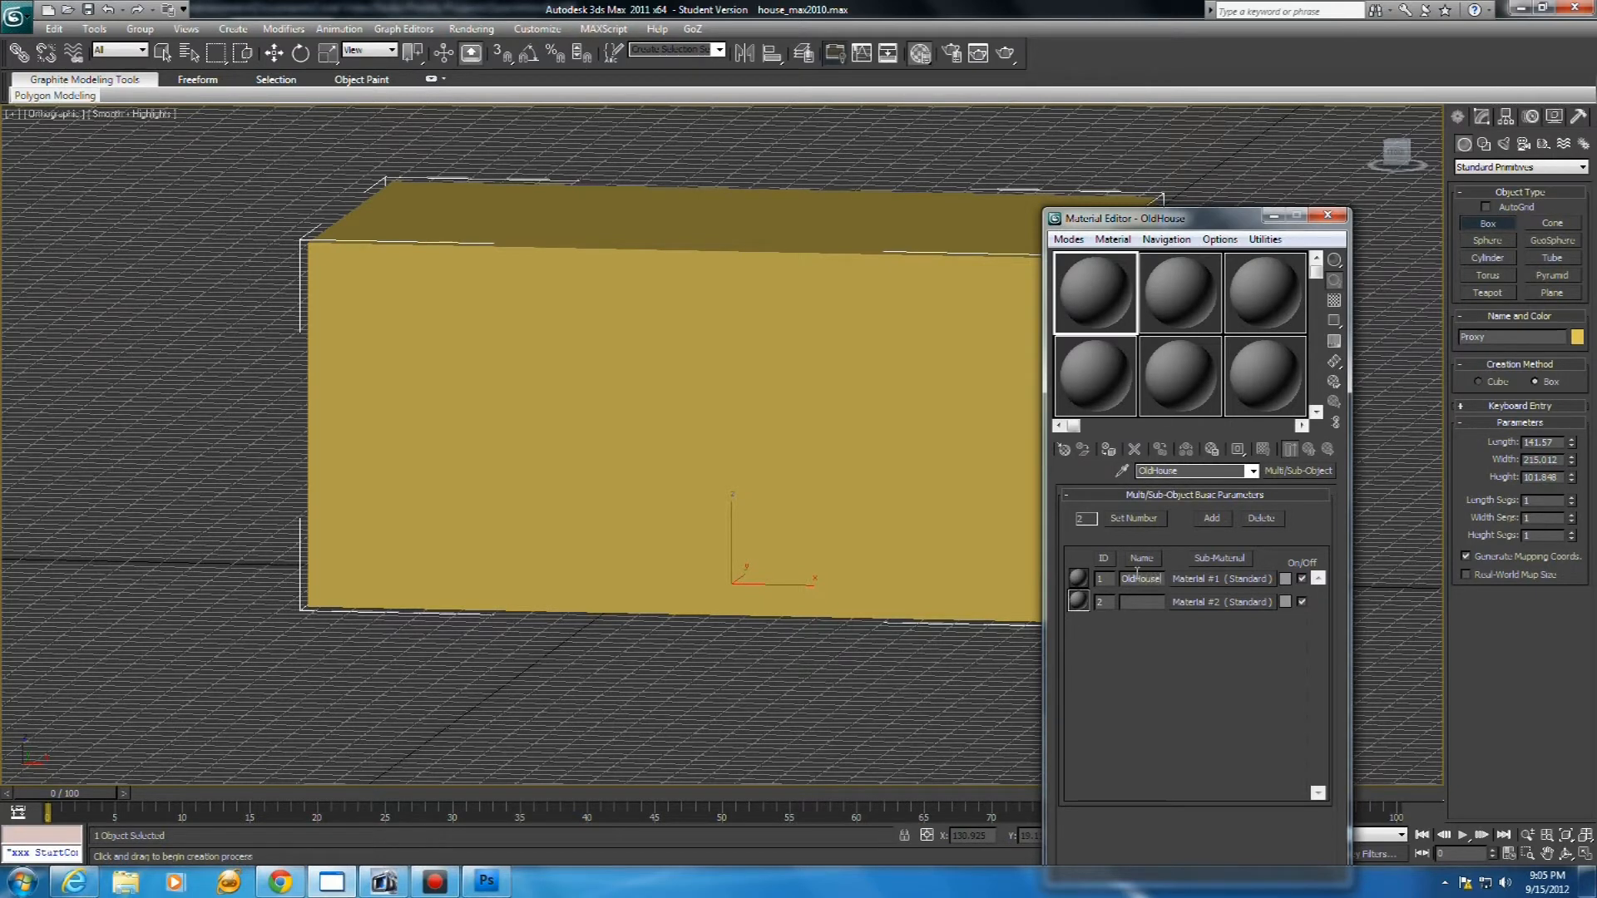
left_click(1137, 574)
type("OldHouseMap")
left_click(1132, 599)
type("Proxy")
Open the OldHouseMap sub-material and set its shader type to Crytek Shader
left_click(1215, 579)
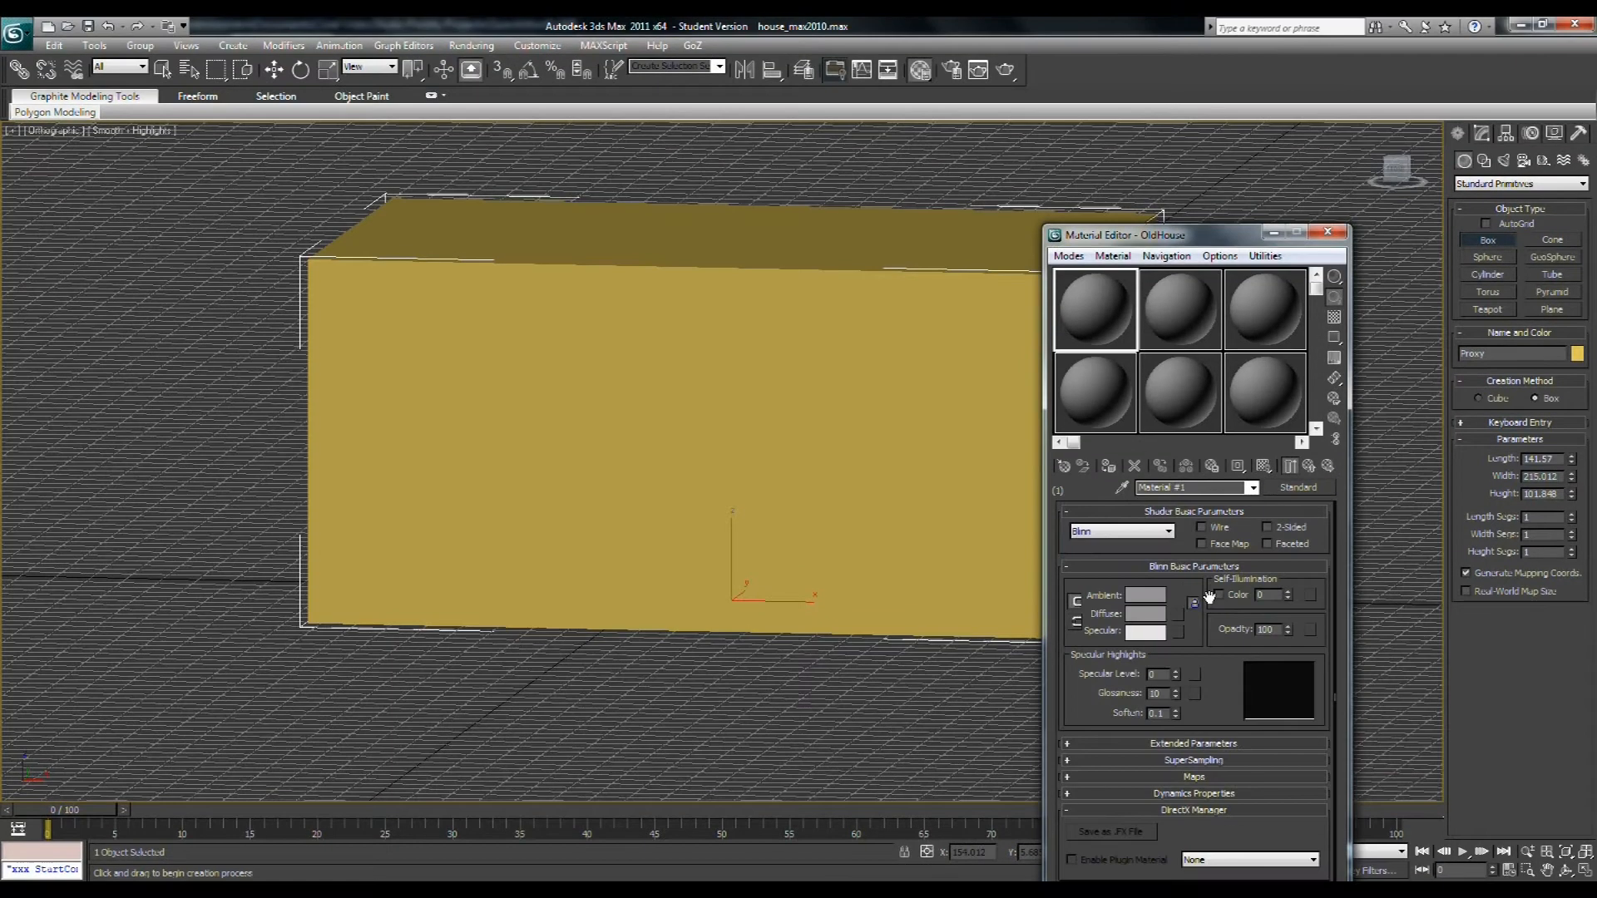
left_click(1170, 533)
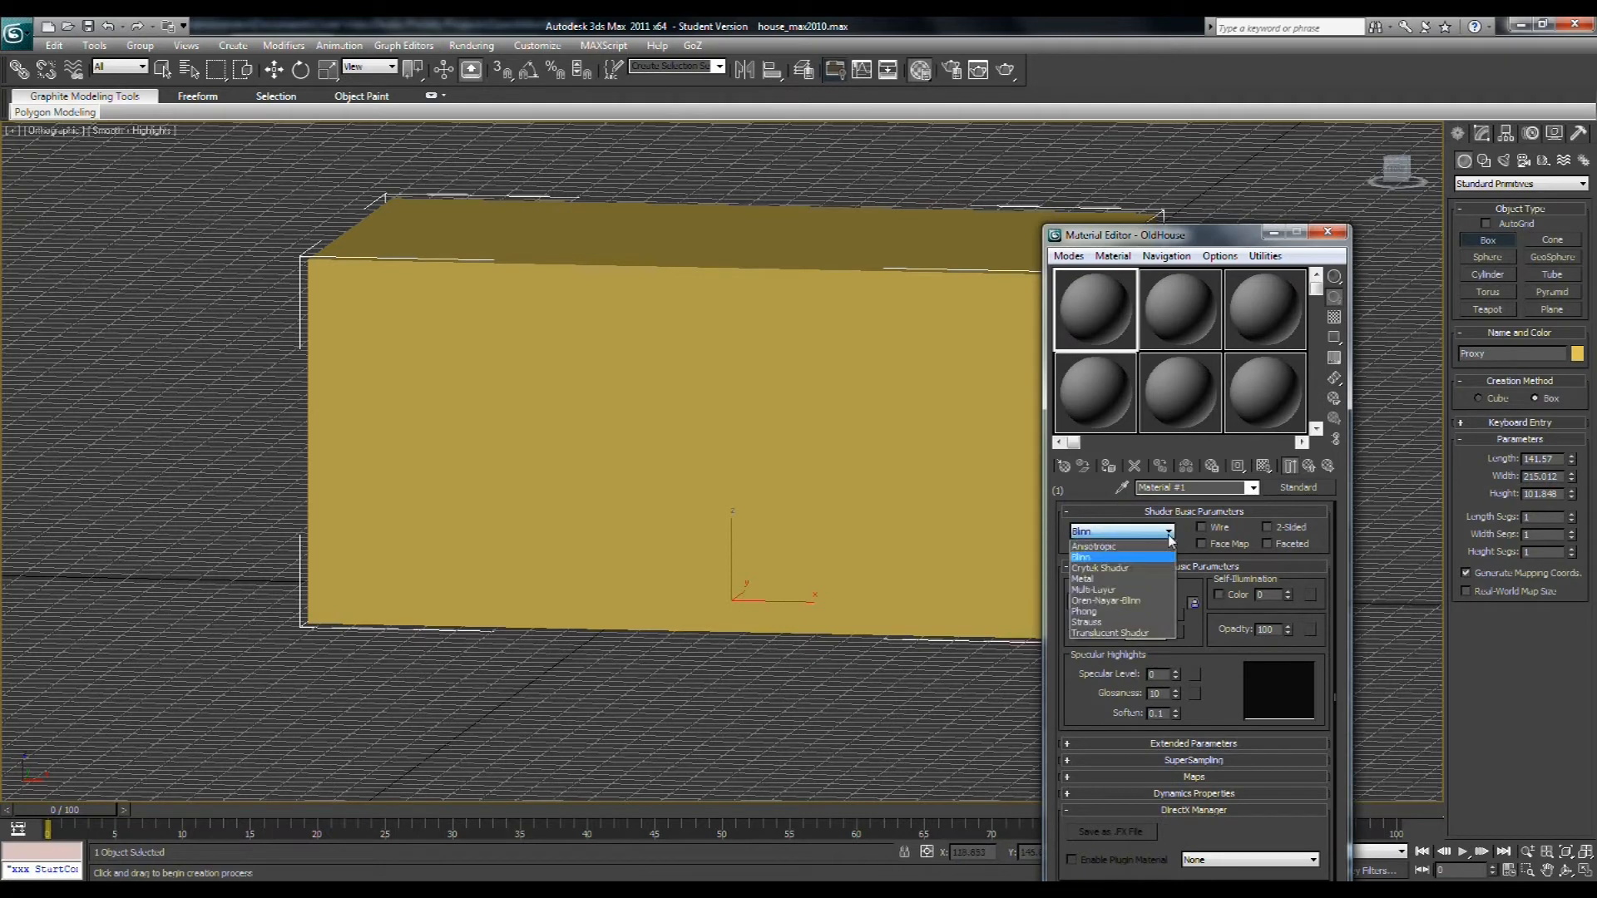
left_click(1125, 571)
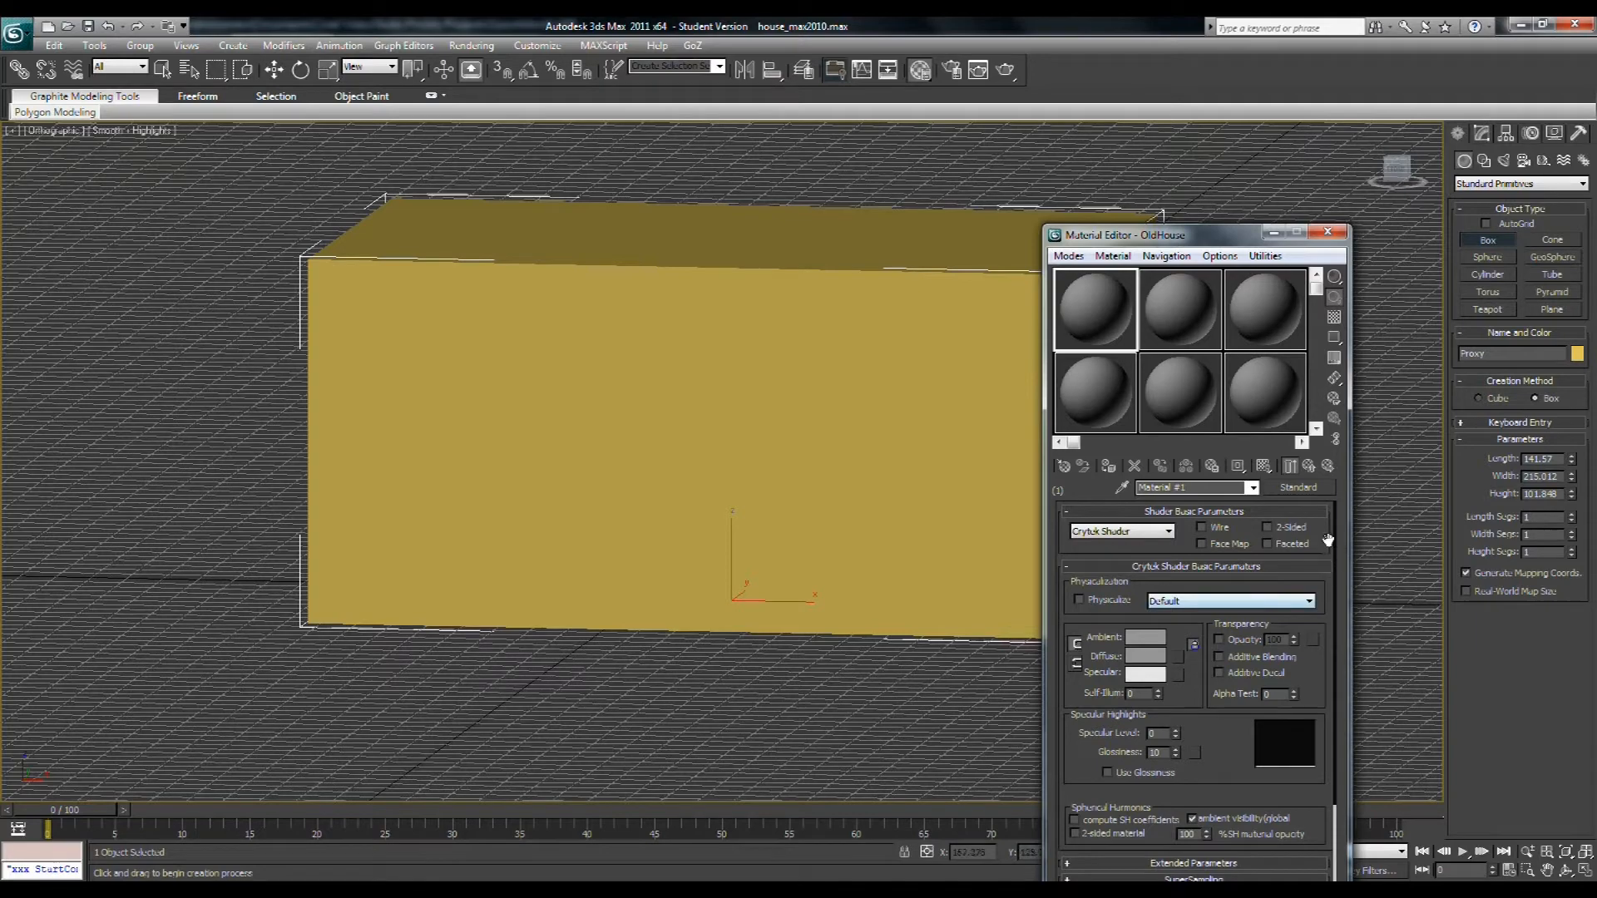
Enable the Diffuse Color map of the first sub-material and choose Bitmap as its map type
scroll(1332, 582, "down", 3)
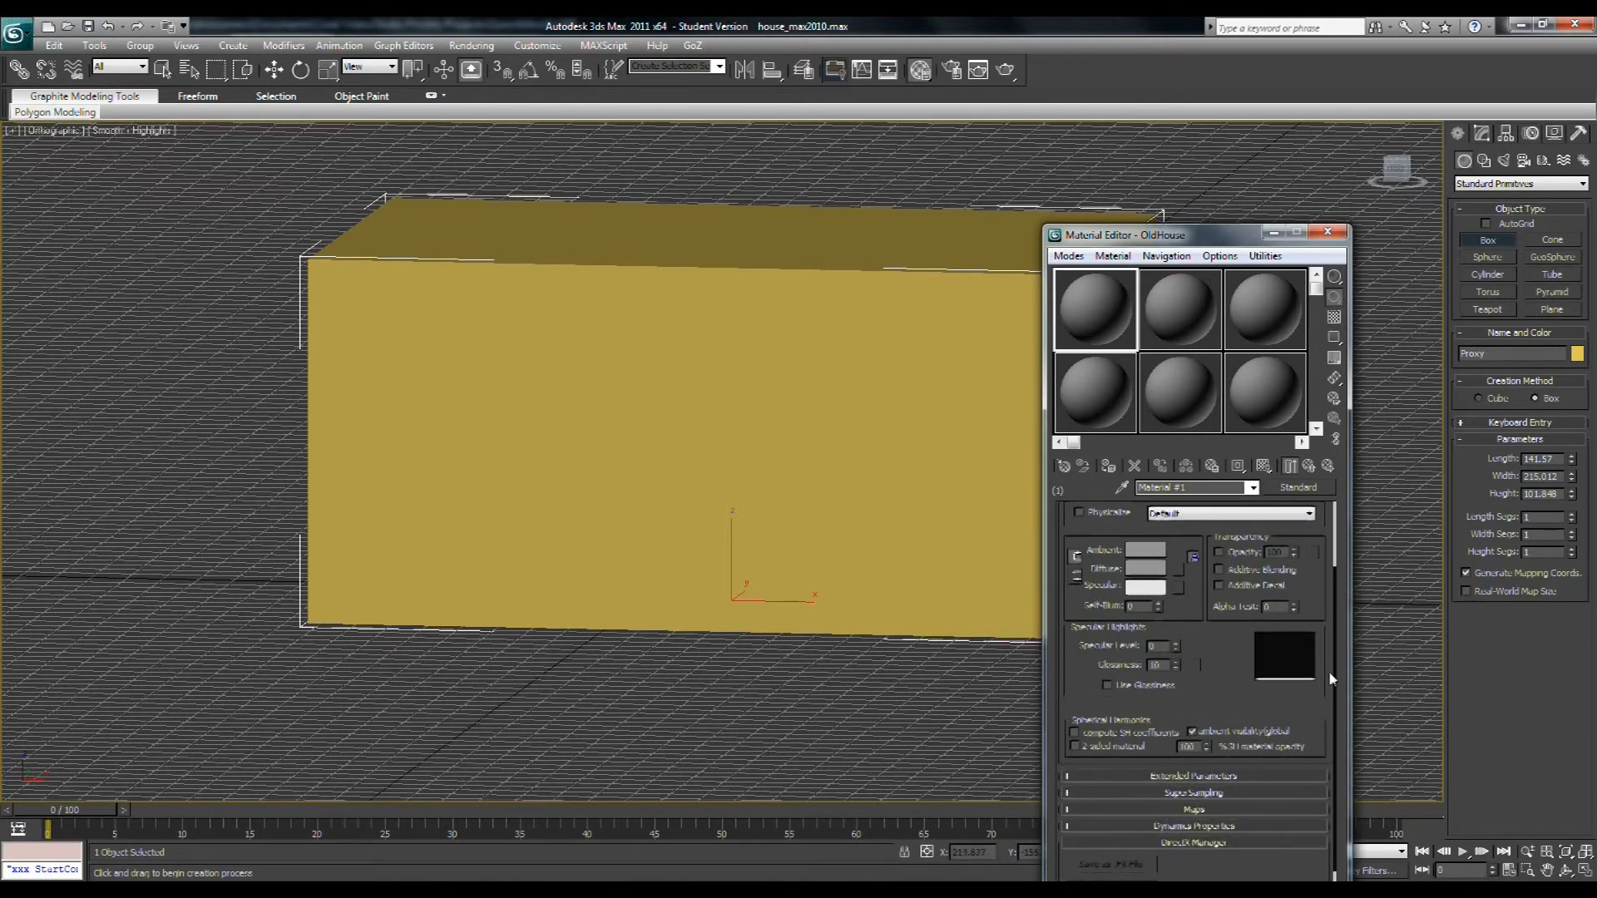
left_click(1196, 808)
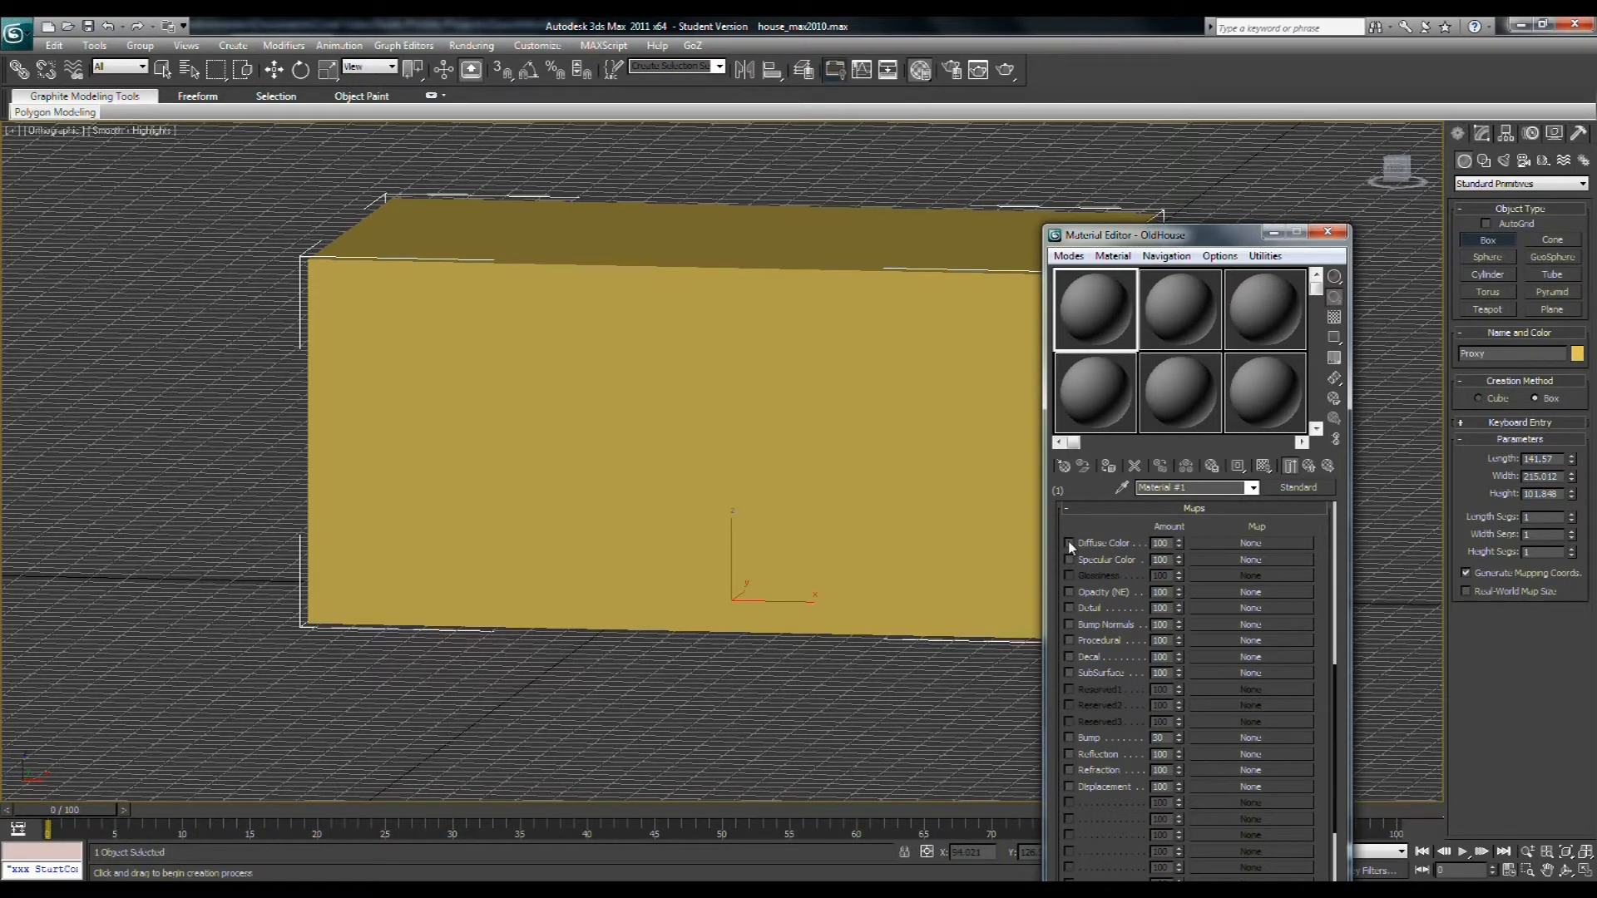
left_click(1209, 543)
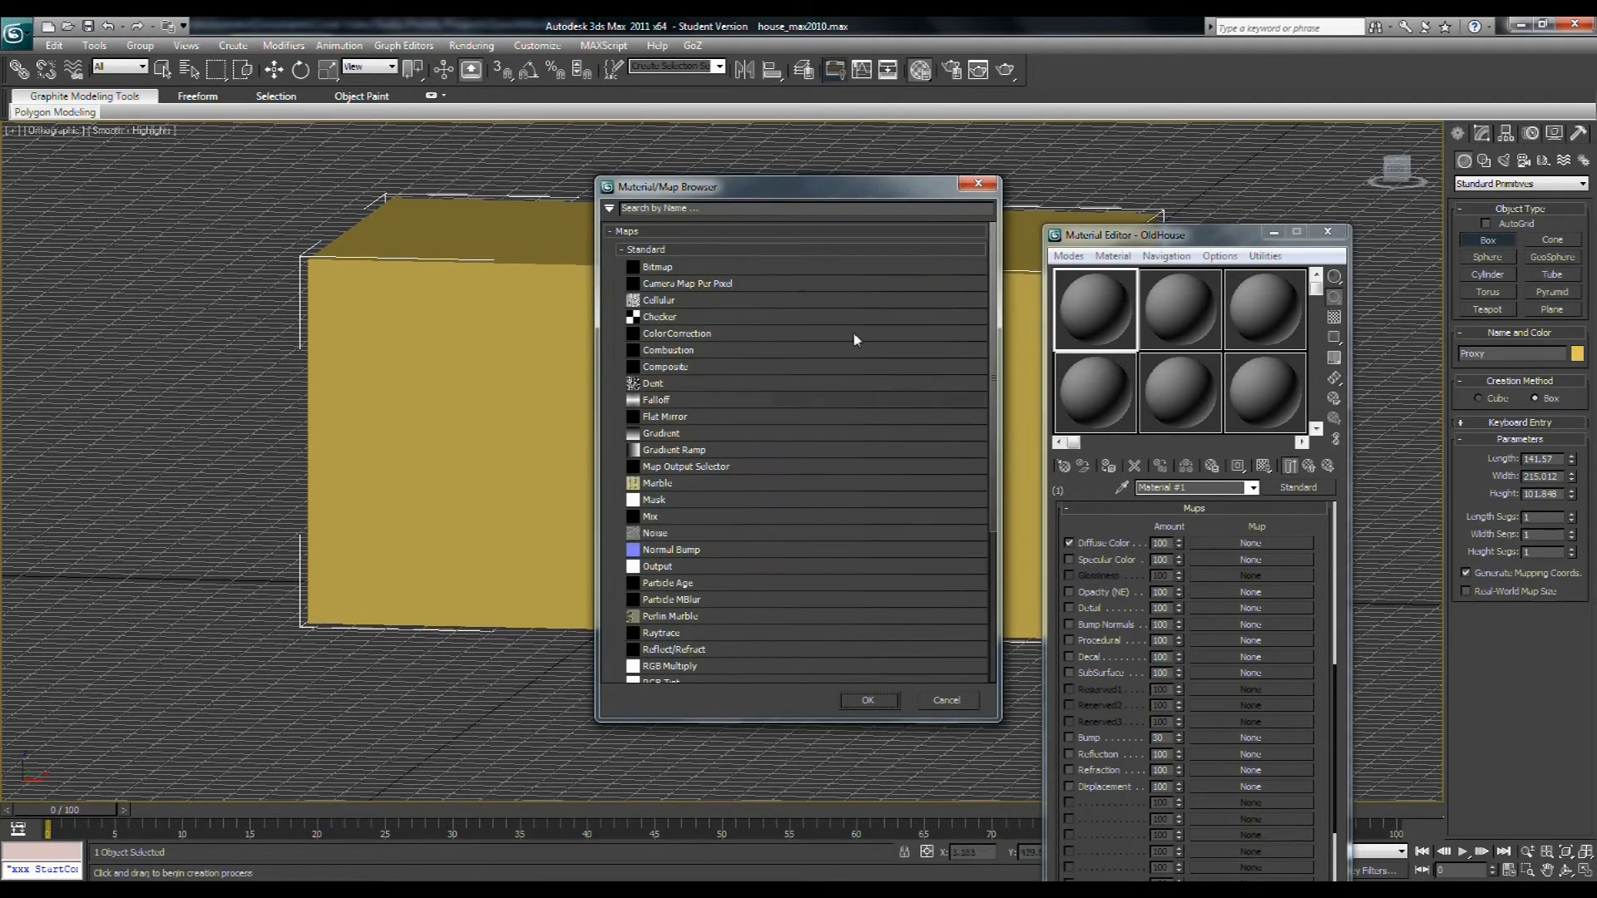
double_click(761, 267)
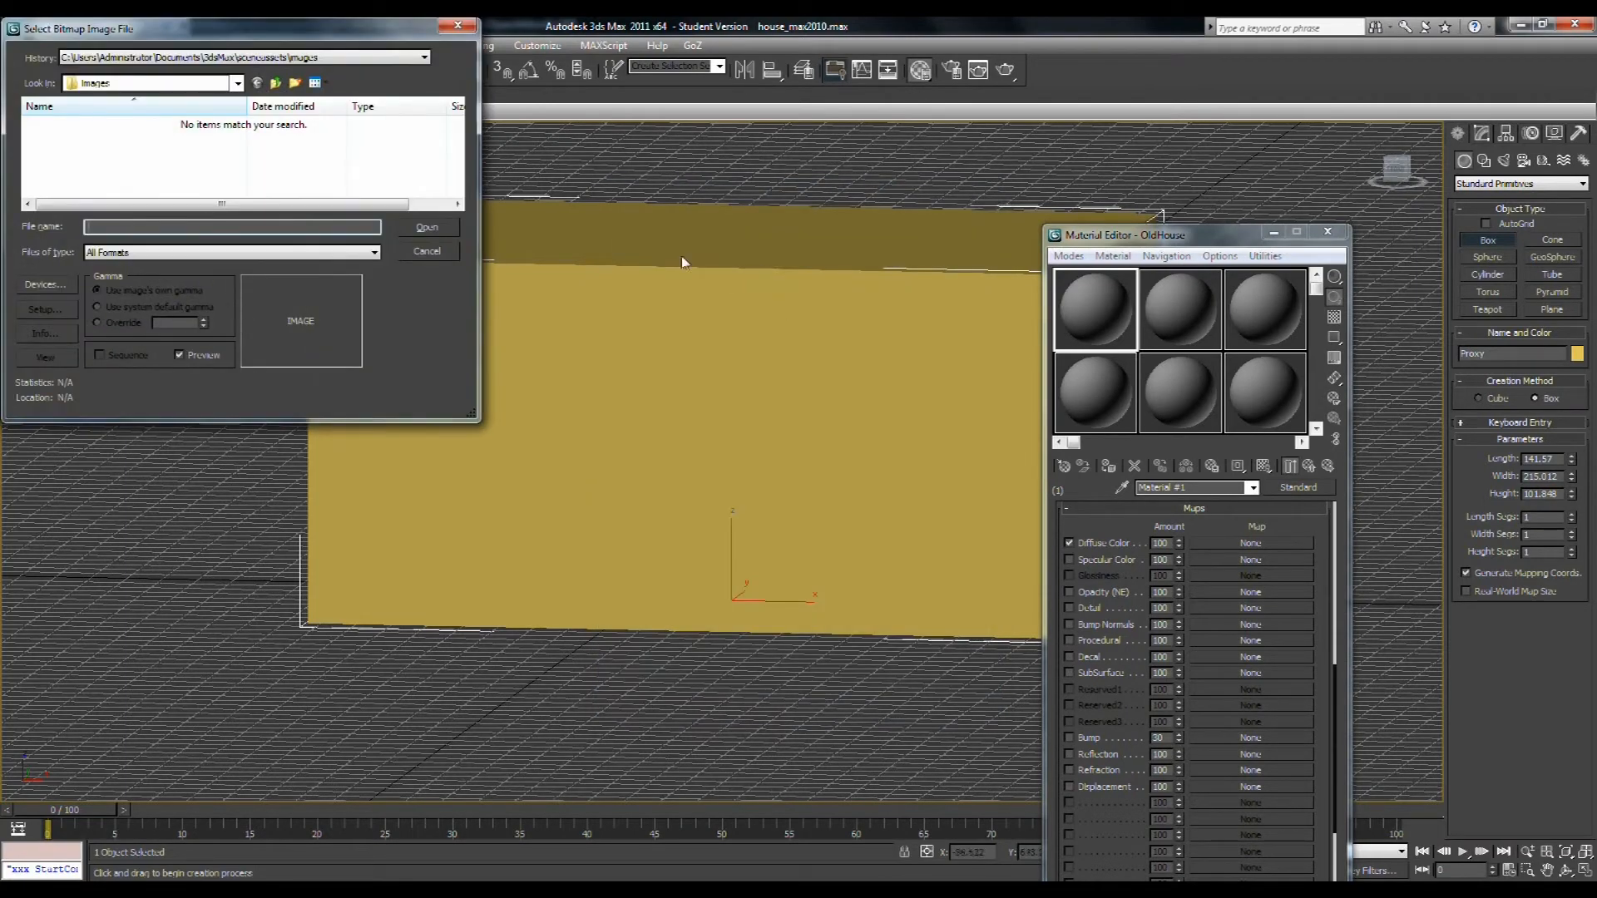
Load house_diffuse from the SpeculumMorsLevel\Buildings folder as the diffuse bitmap and return to the sub-material's map list
left_click(275, 82)
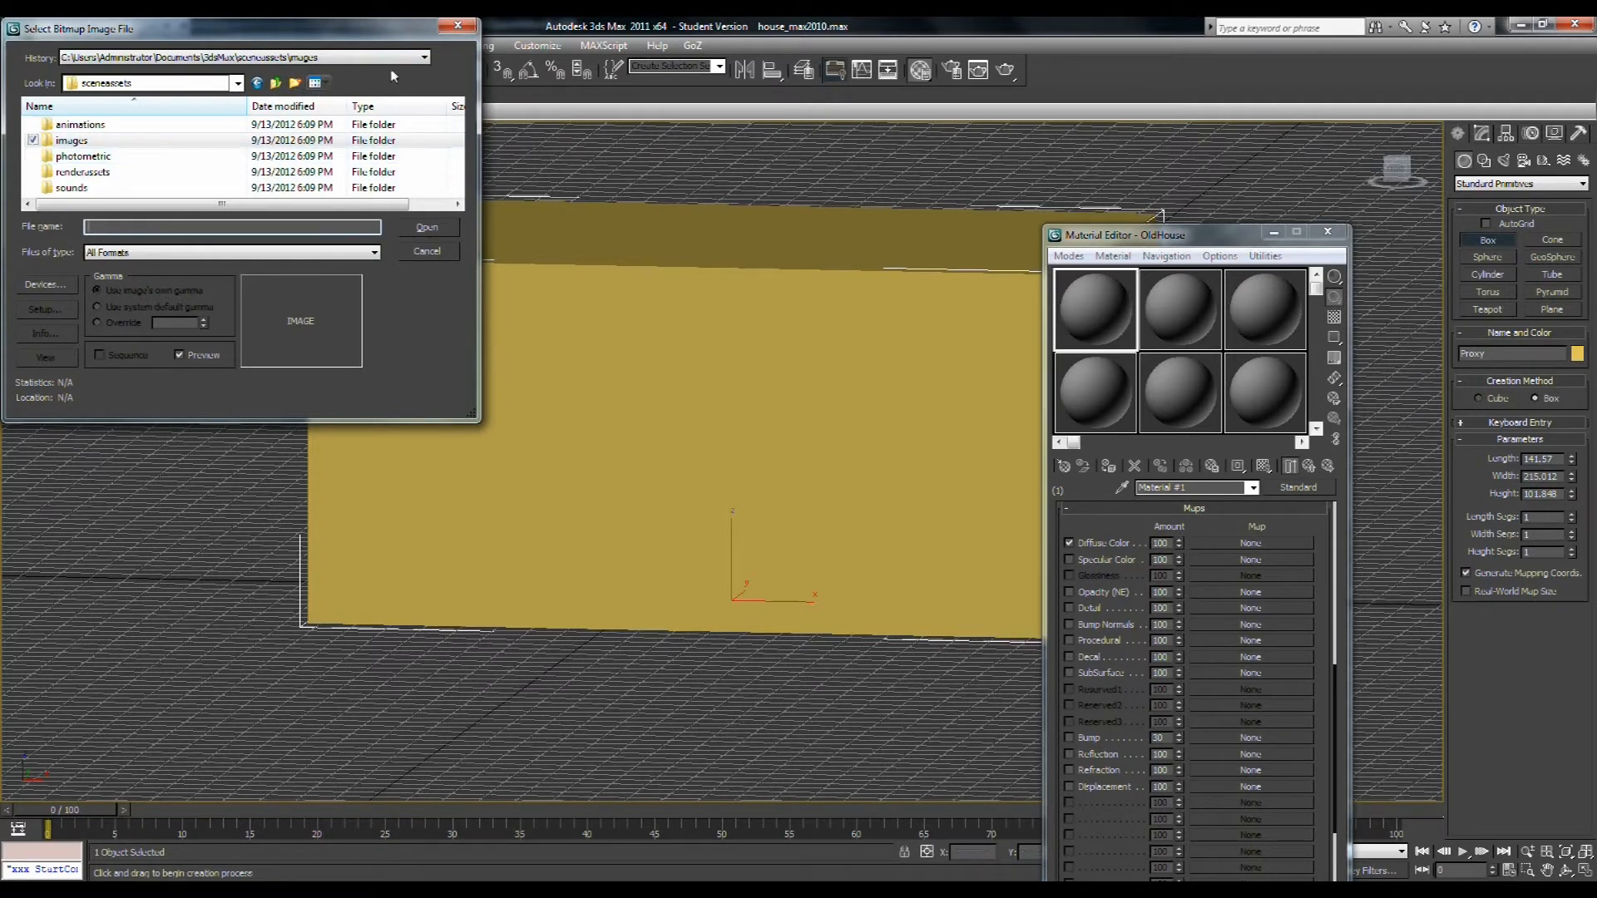
left_click(423, 57)
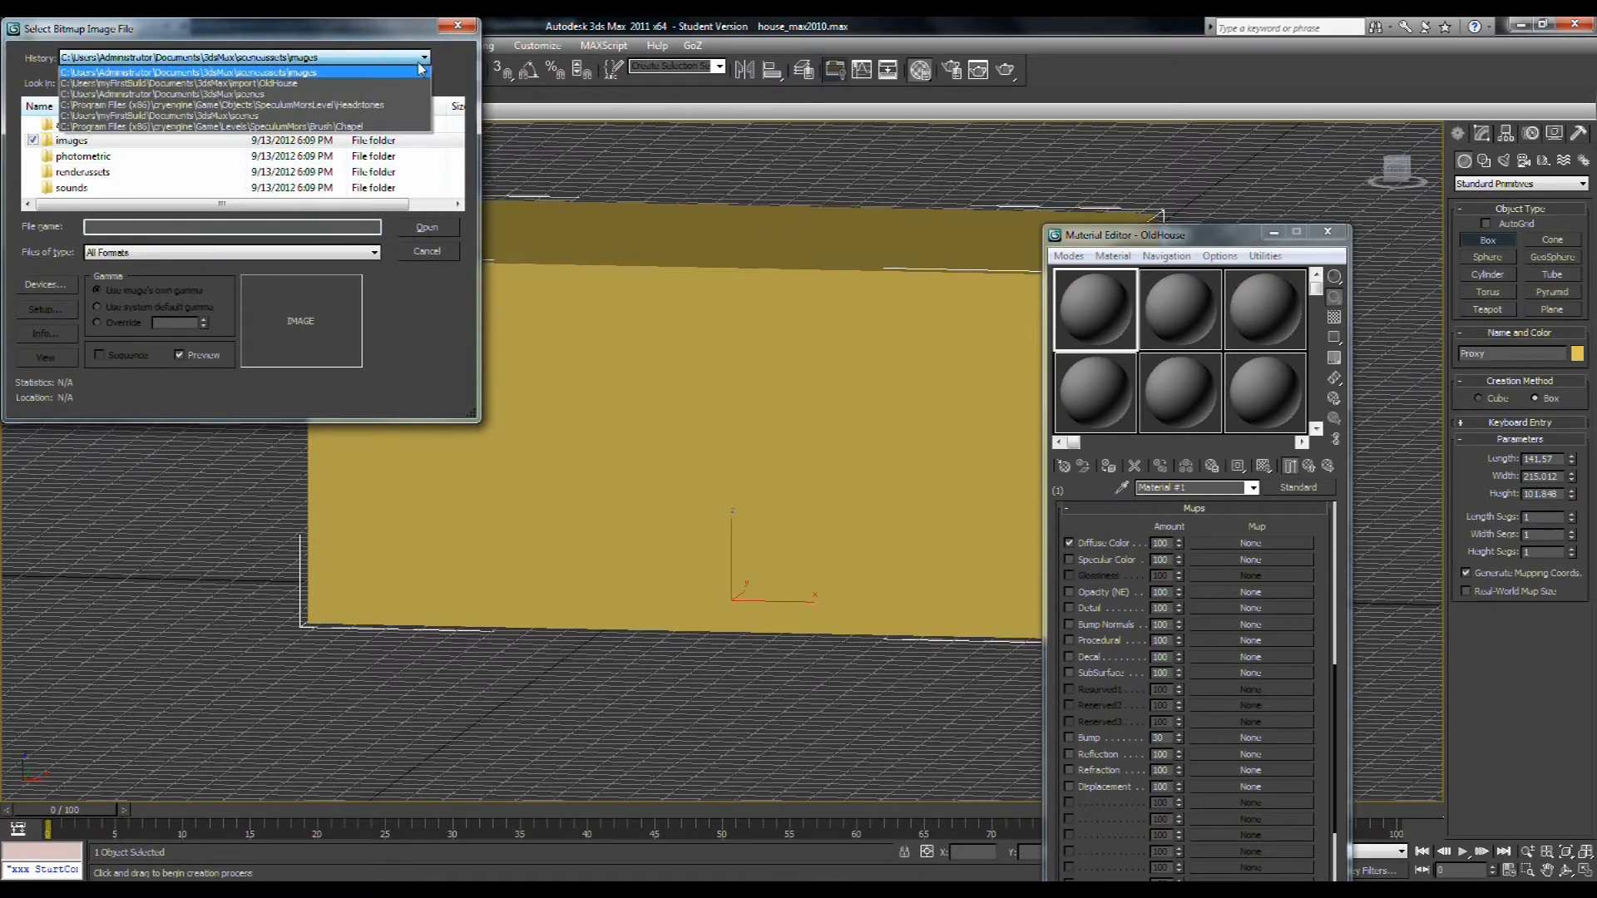
left_click(257, 106)
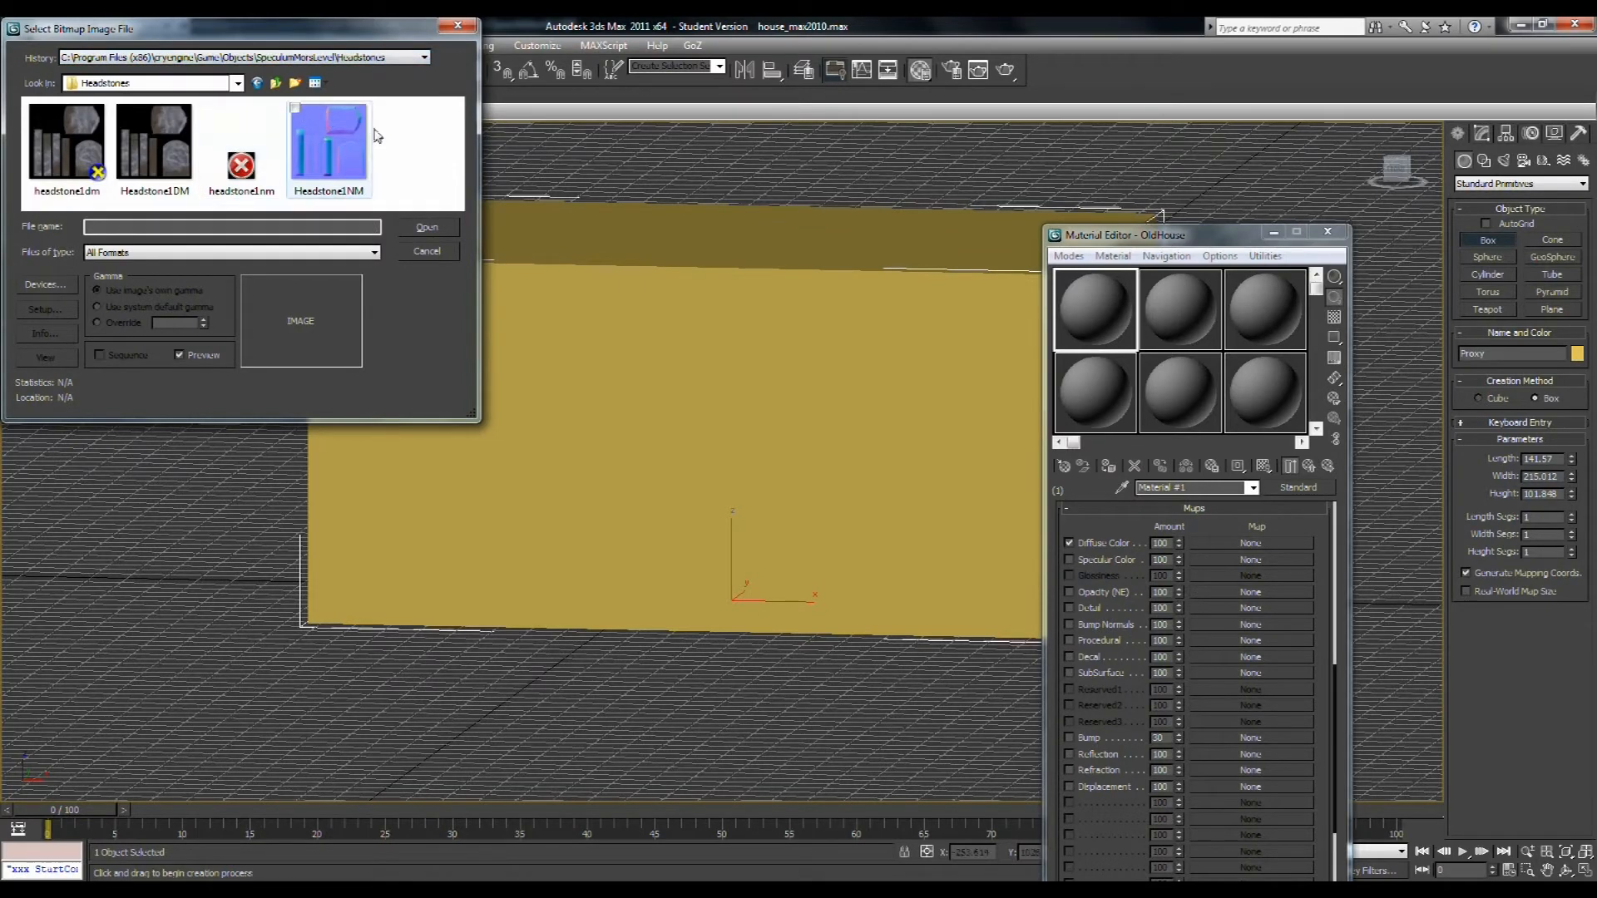
left_click(277, 82)
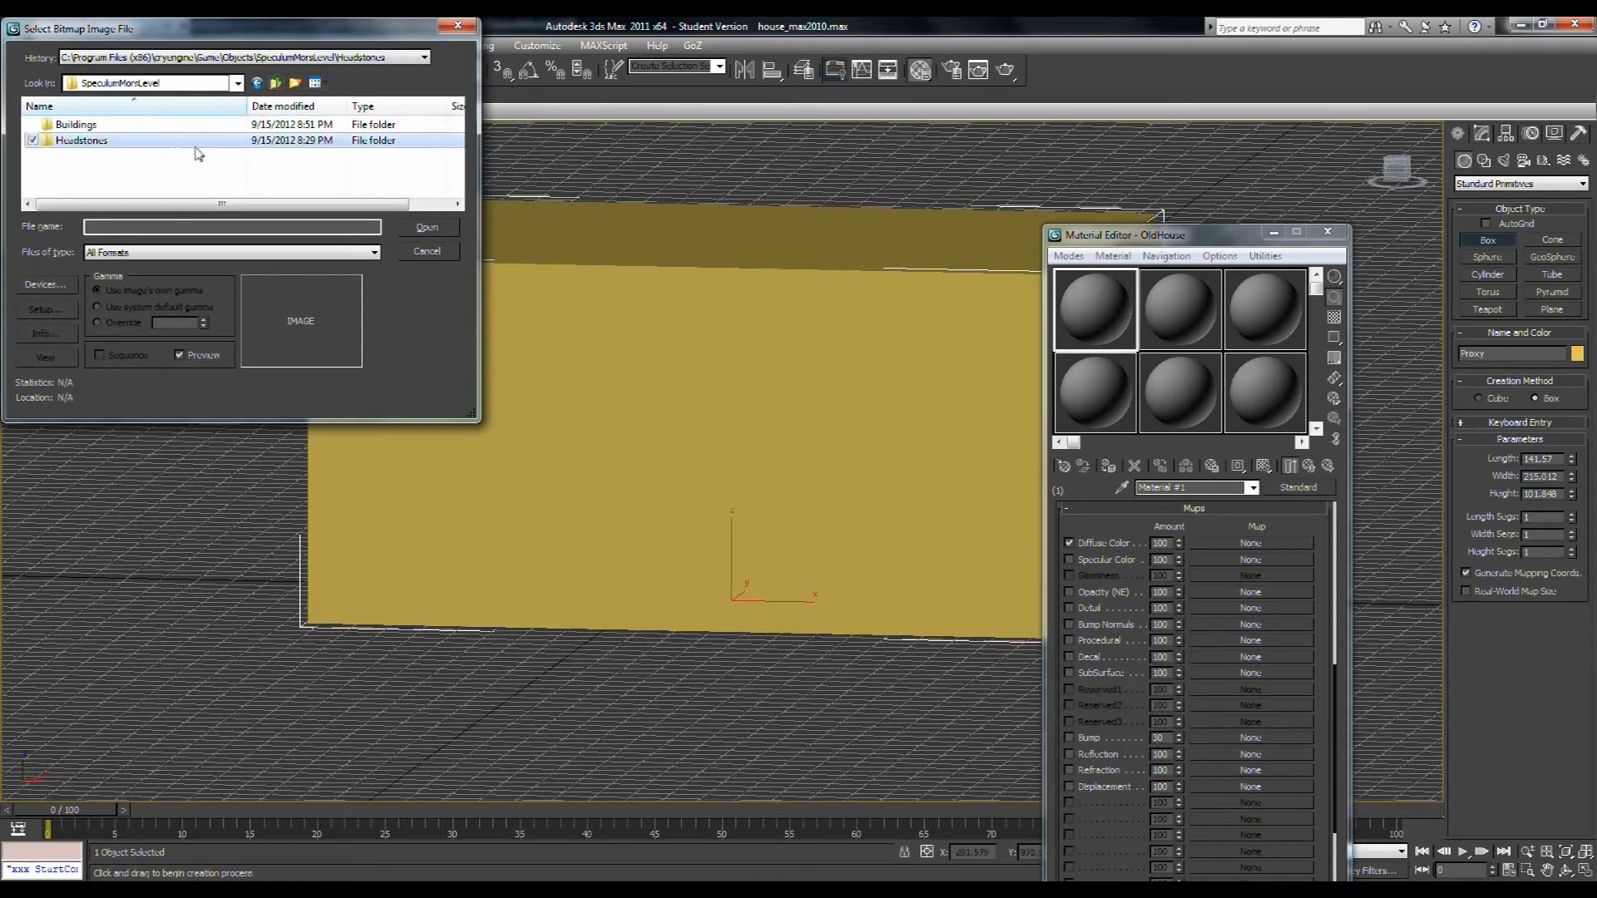
double_click(144, 128)
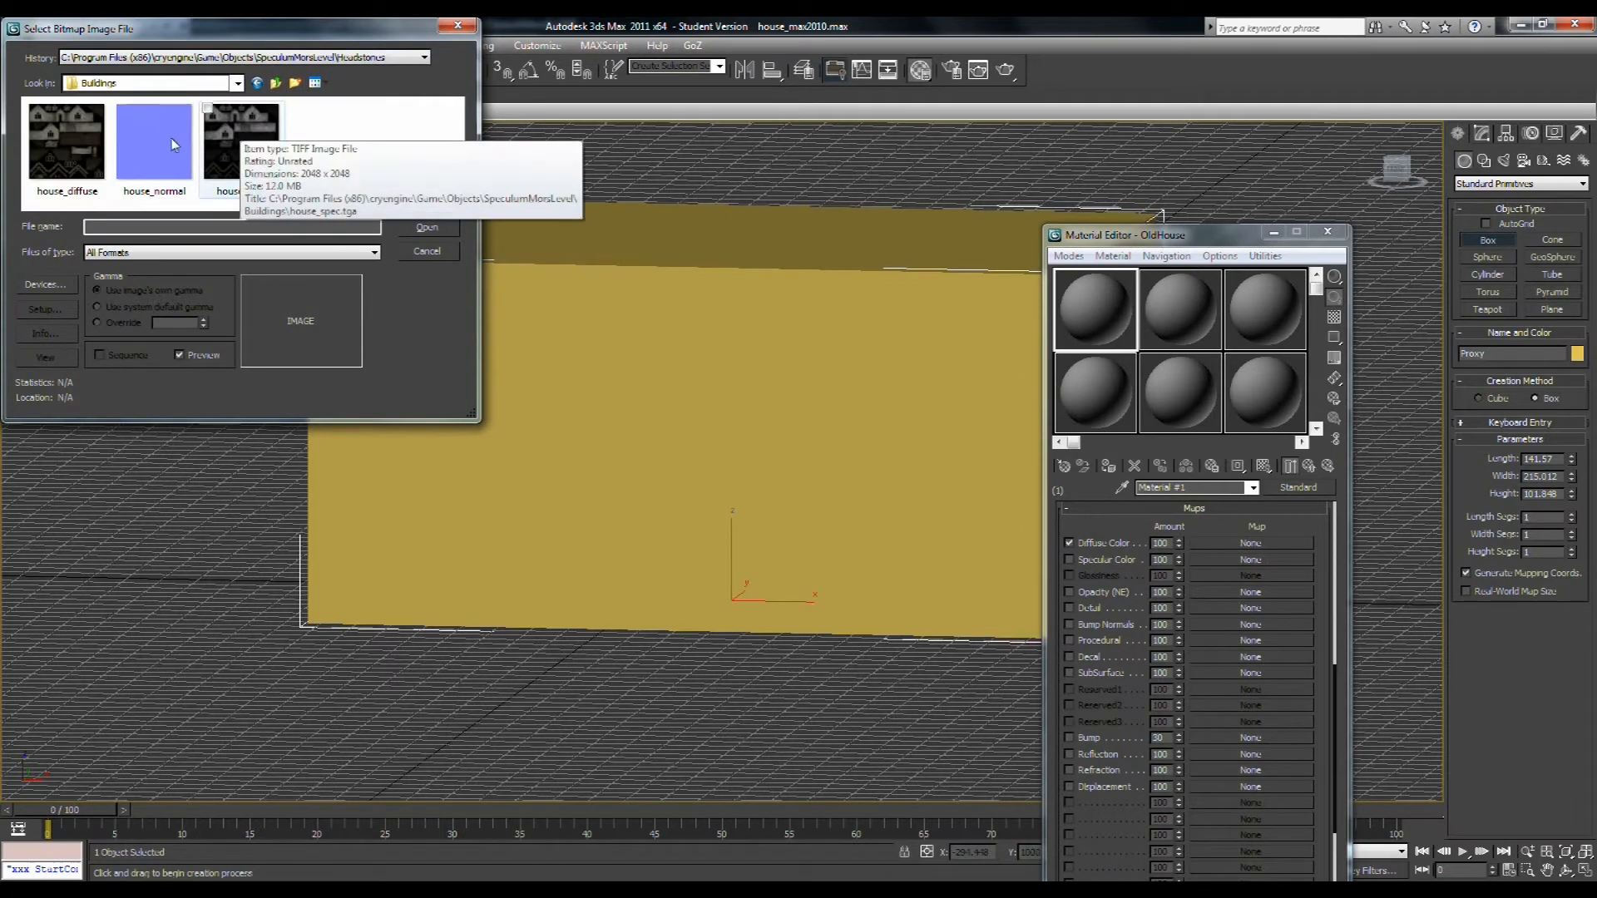
left_click(73, 153)
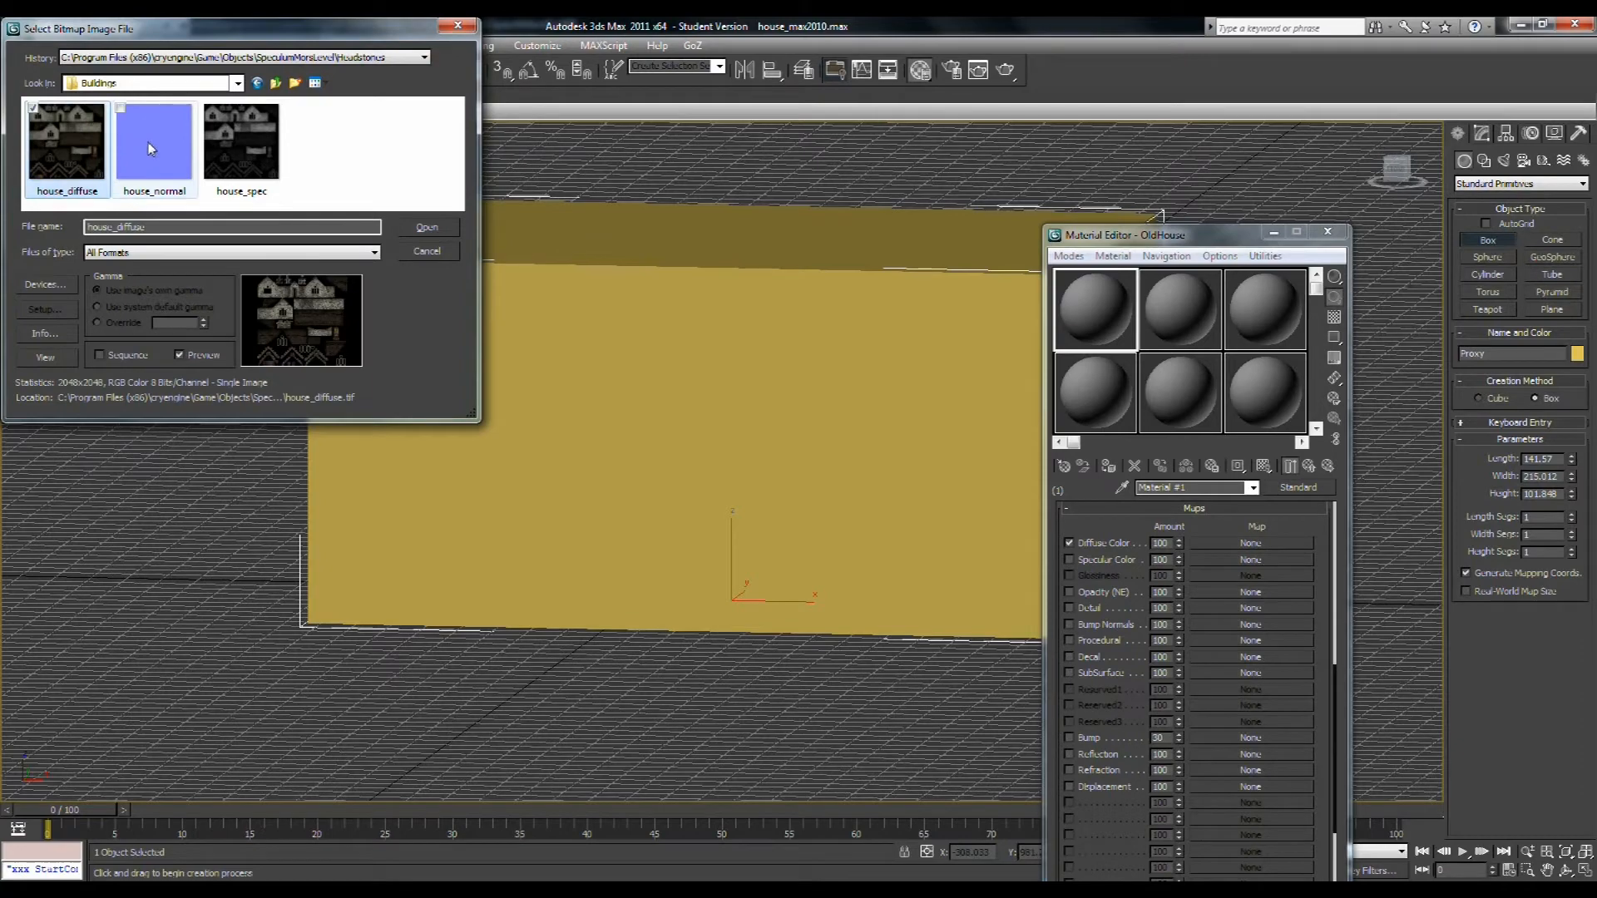
left_click(426, 228)
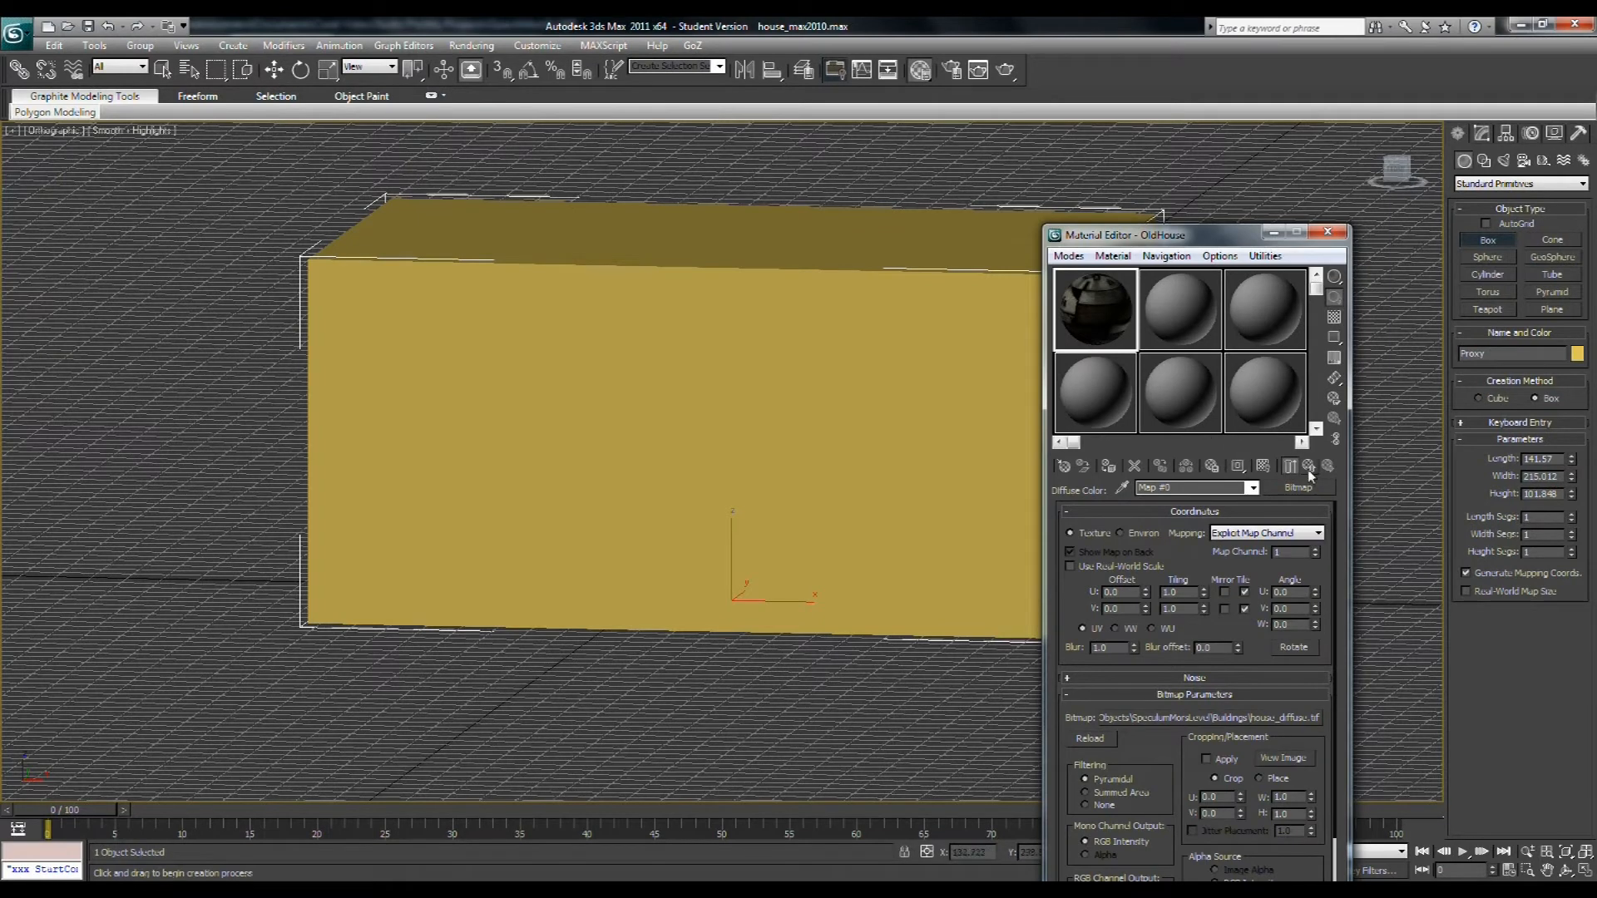
scroll(1326, 552, "down", 2)
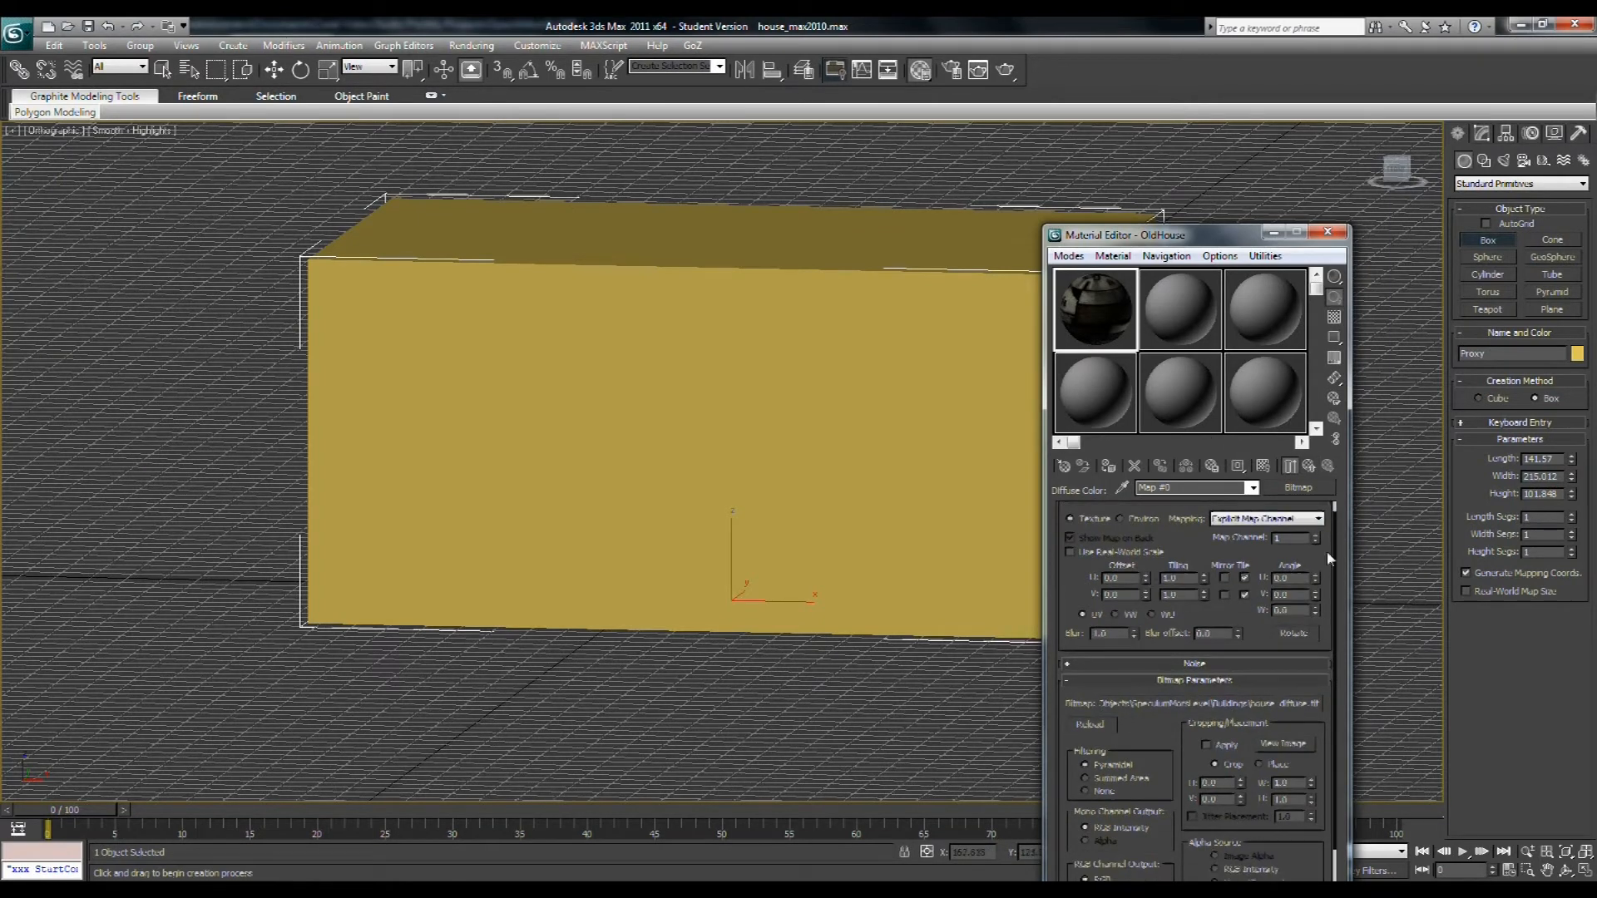
left_click(1306, 467)
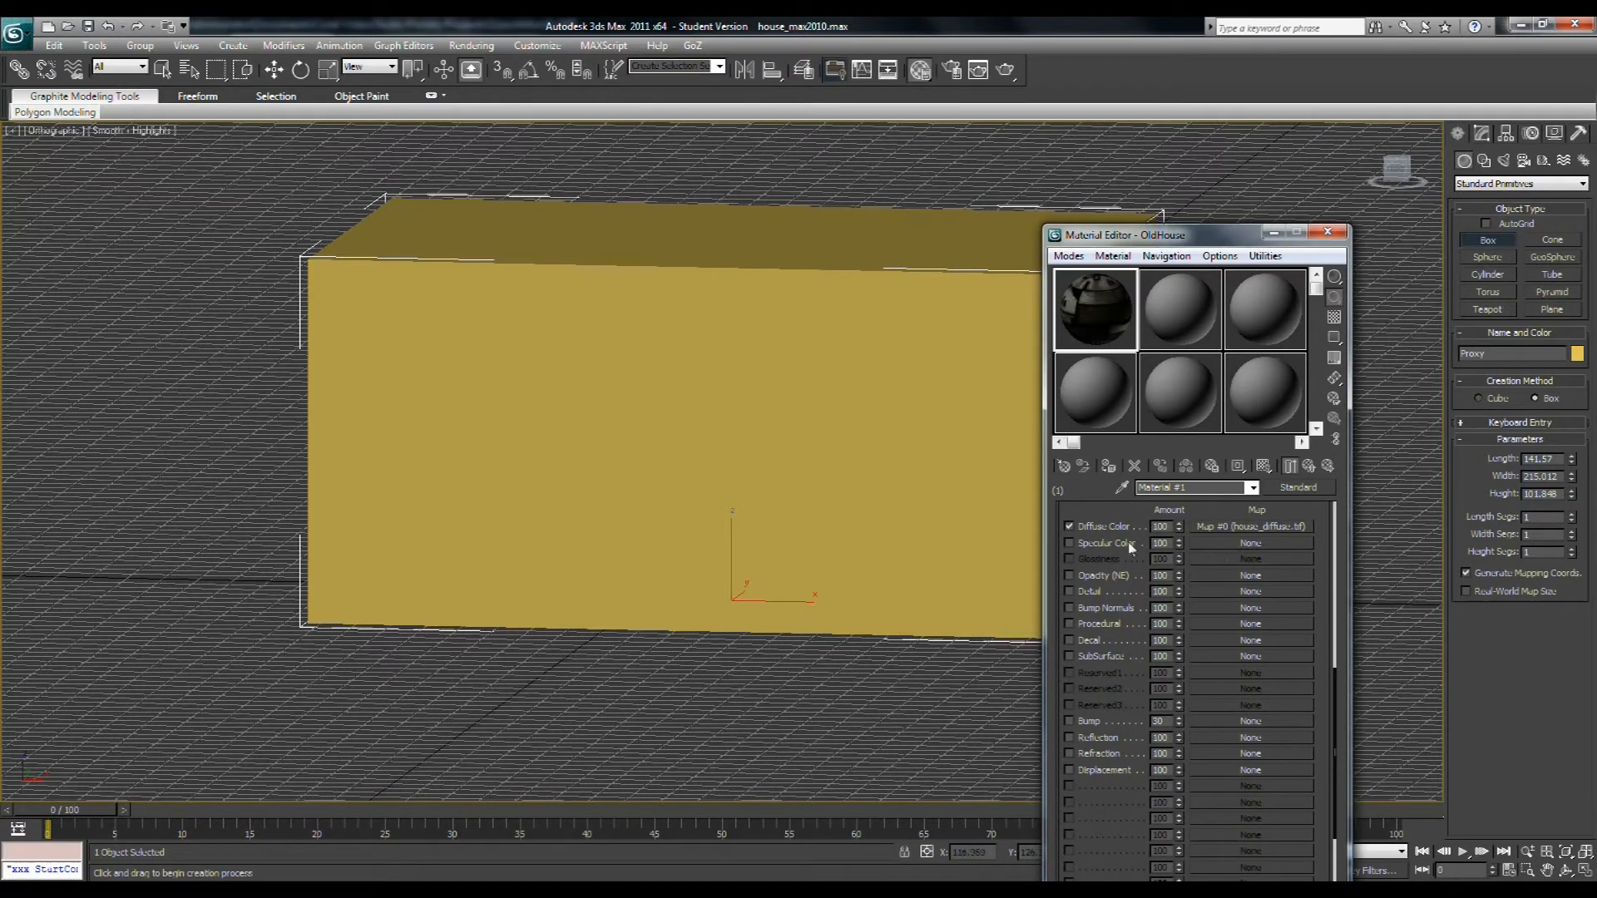
Enable the Specular Color map and load house_spec from the Buildings folder as its bitmap
left_click(1229, 544)
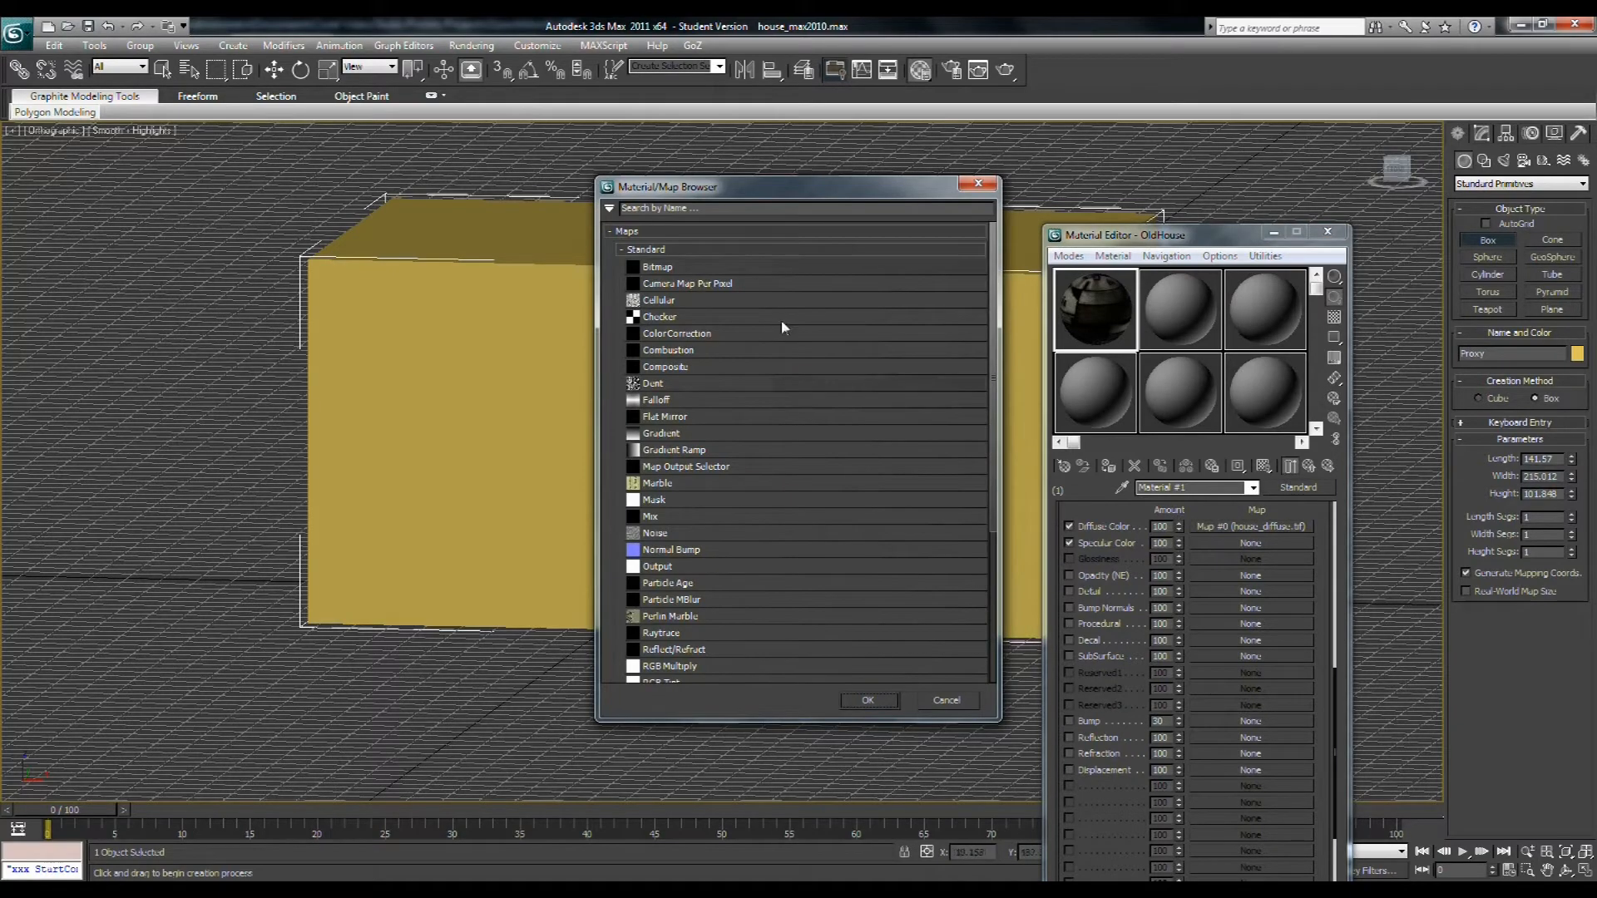
double_click(713, 267)
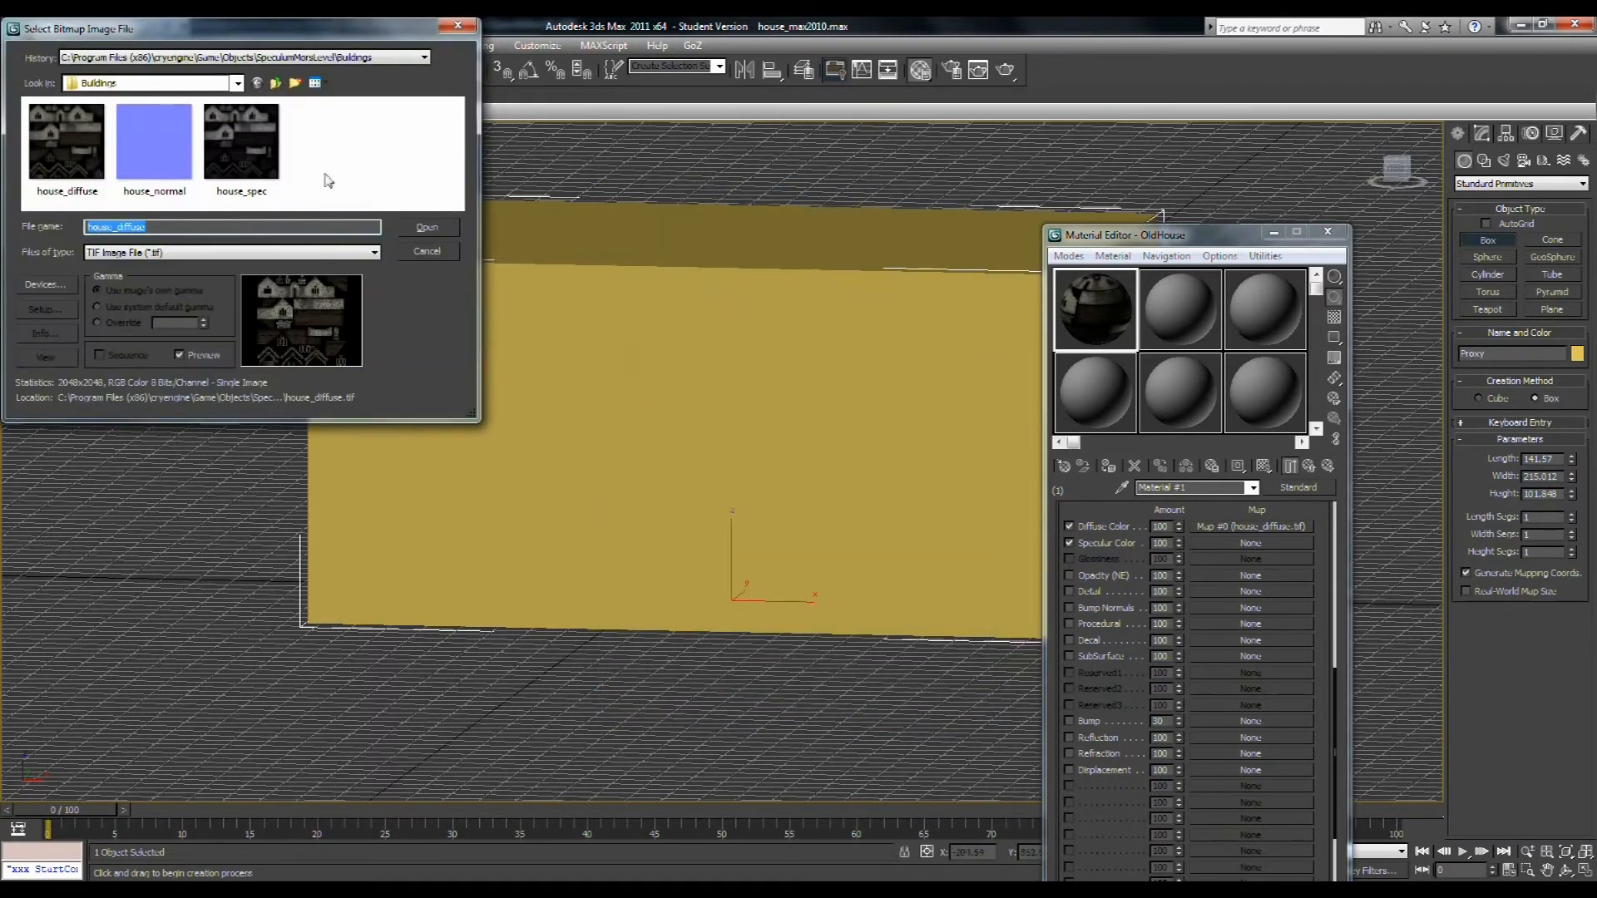
left_click(226, 151)
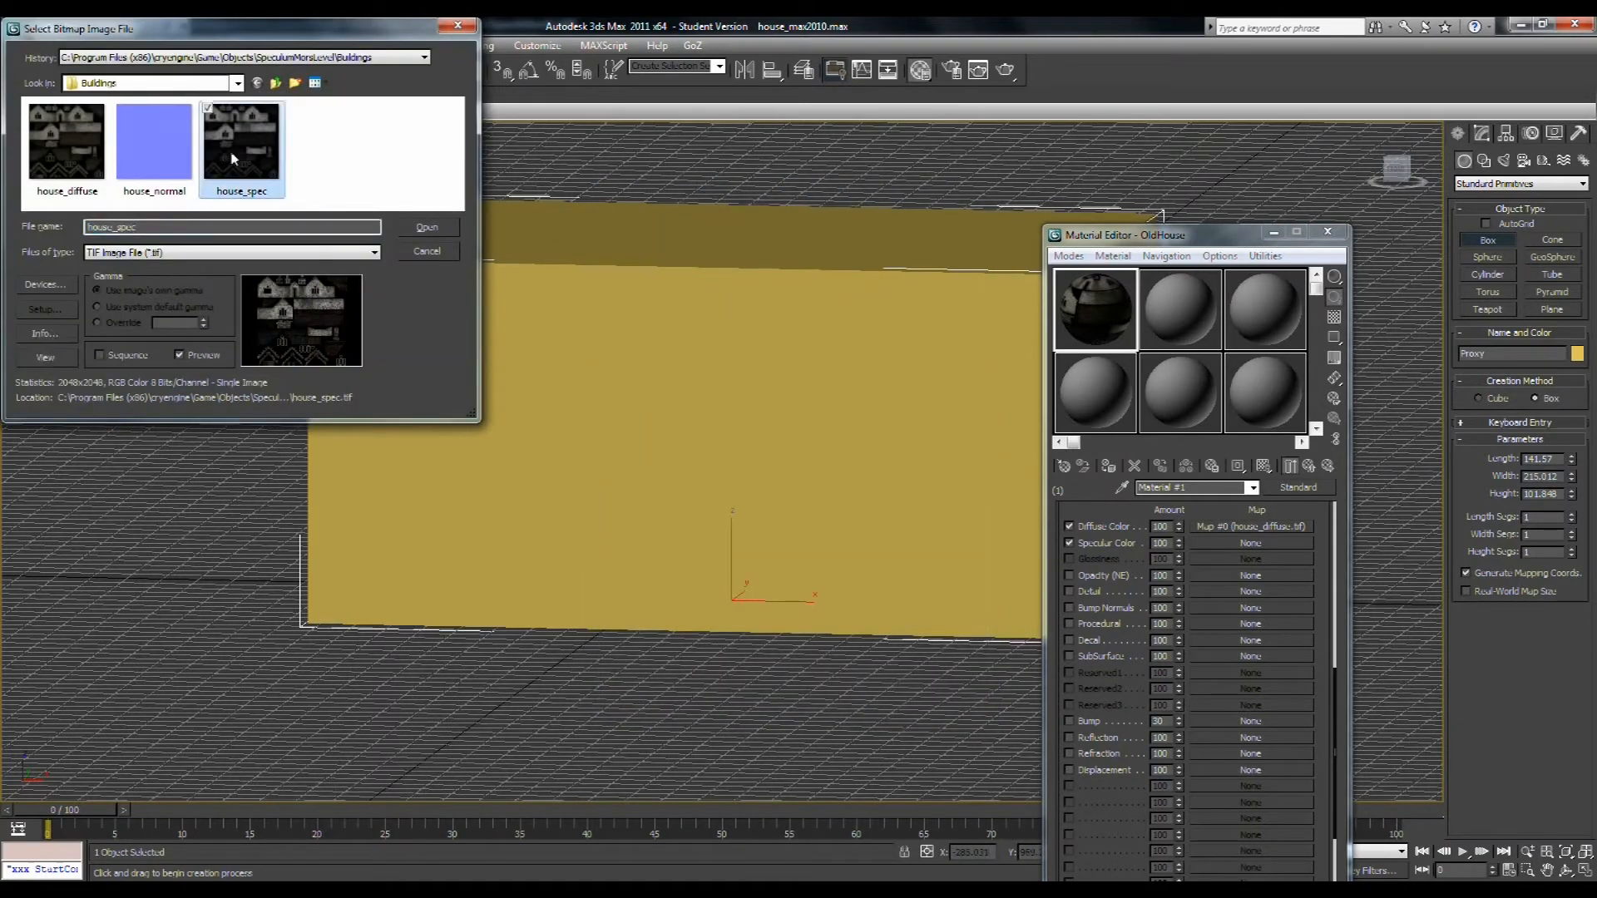
left_click(424, 230)
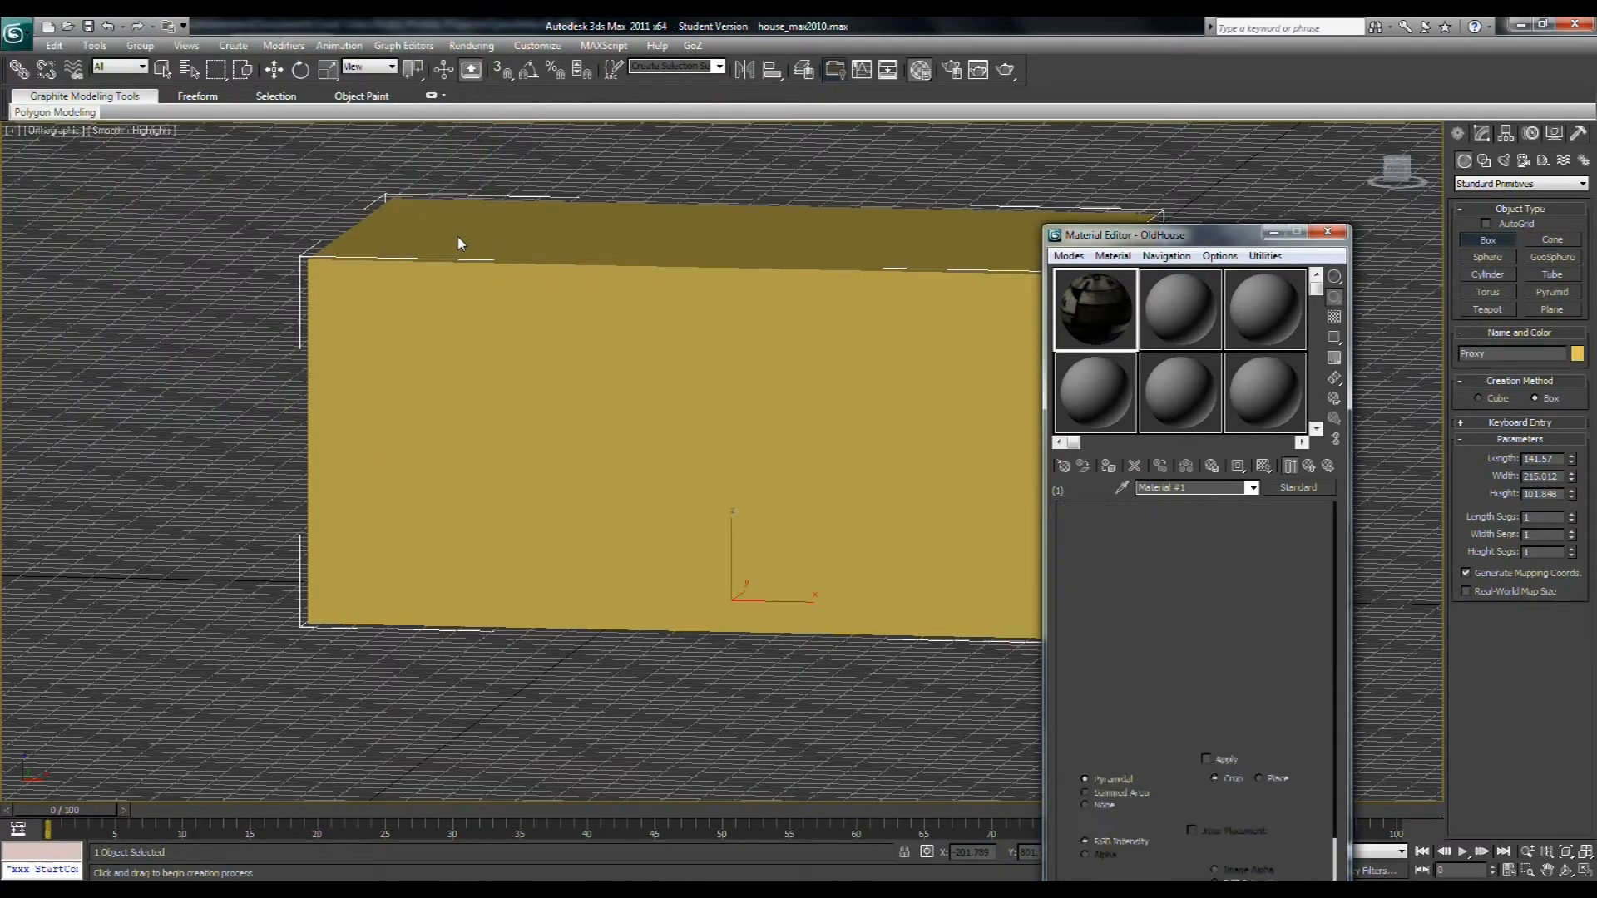
Return to the first sub-material's map list, enable its Bump map and set the bump amount to 100
left_click(1309, 469)
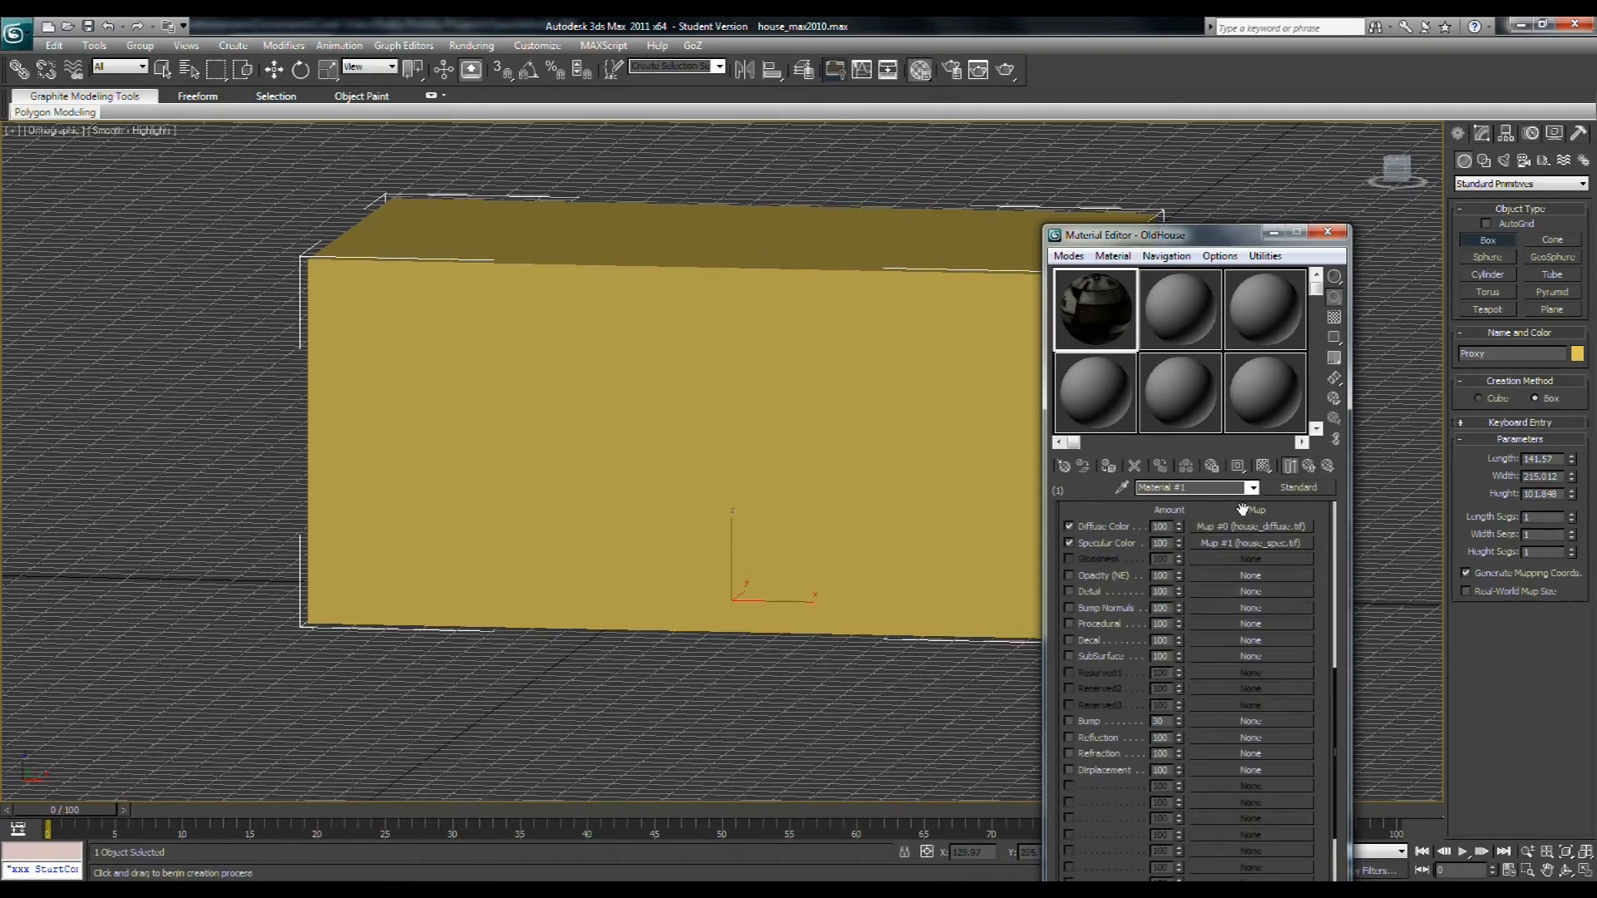
left_click(1070, 722)
left_click(1151, 720)
type("30")
key("Return")
Load house_normal from the Buildings folder as the Bump map's bitmap and return to the sub-material's map list
left_click(1232, 721)
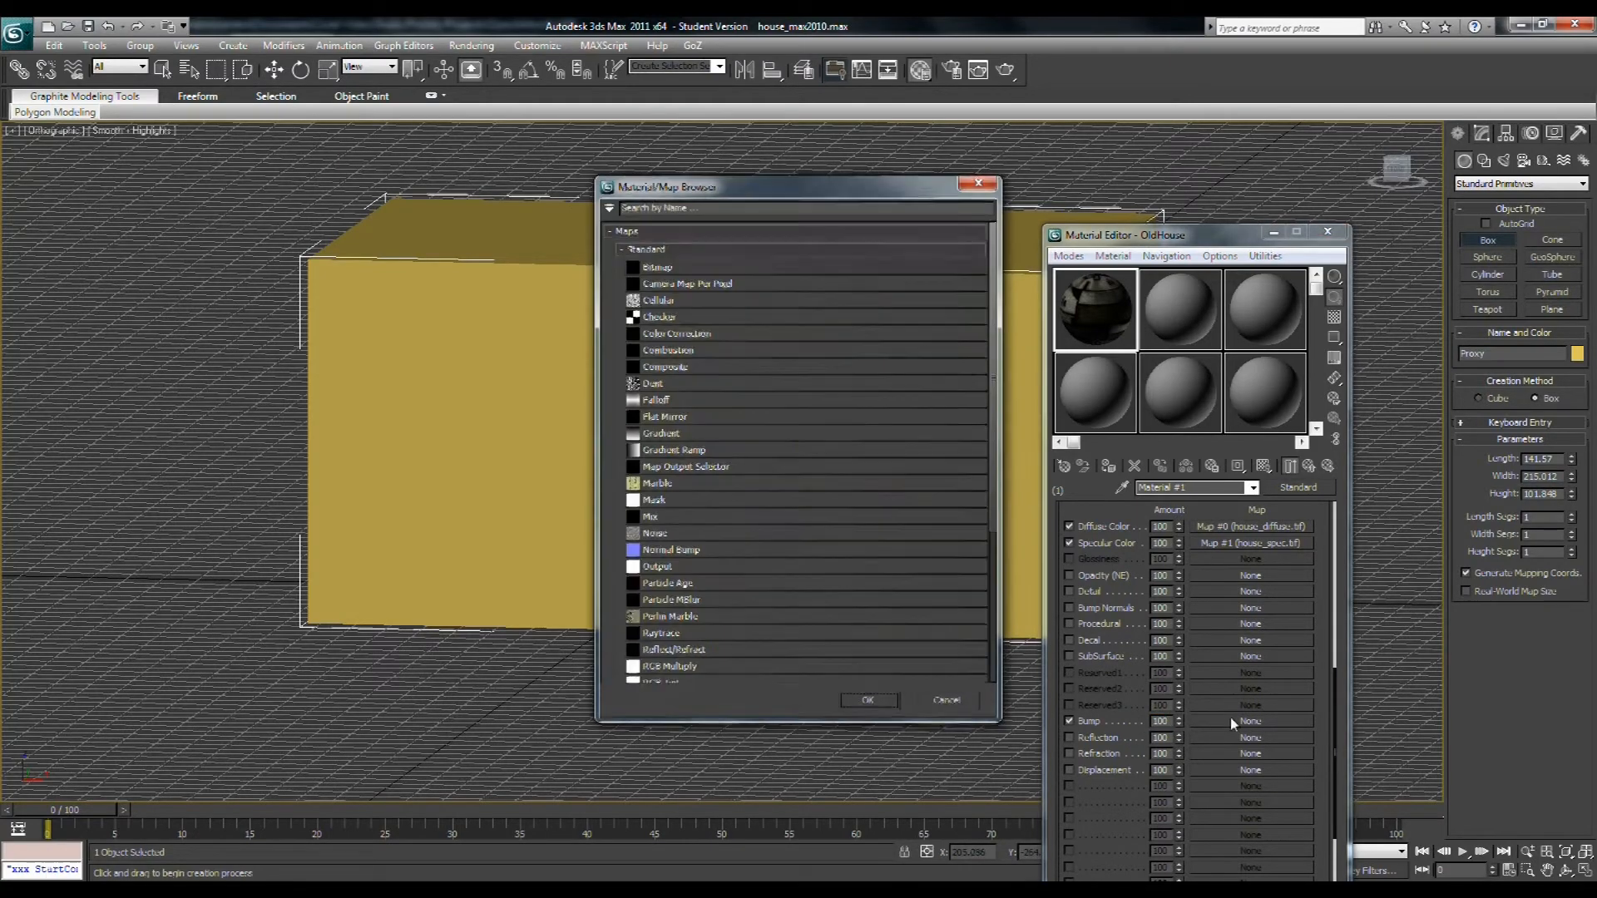
double_click(673, 273)
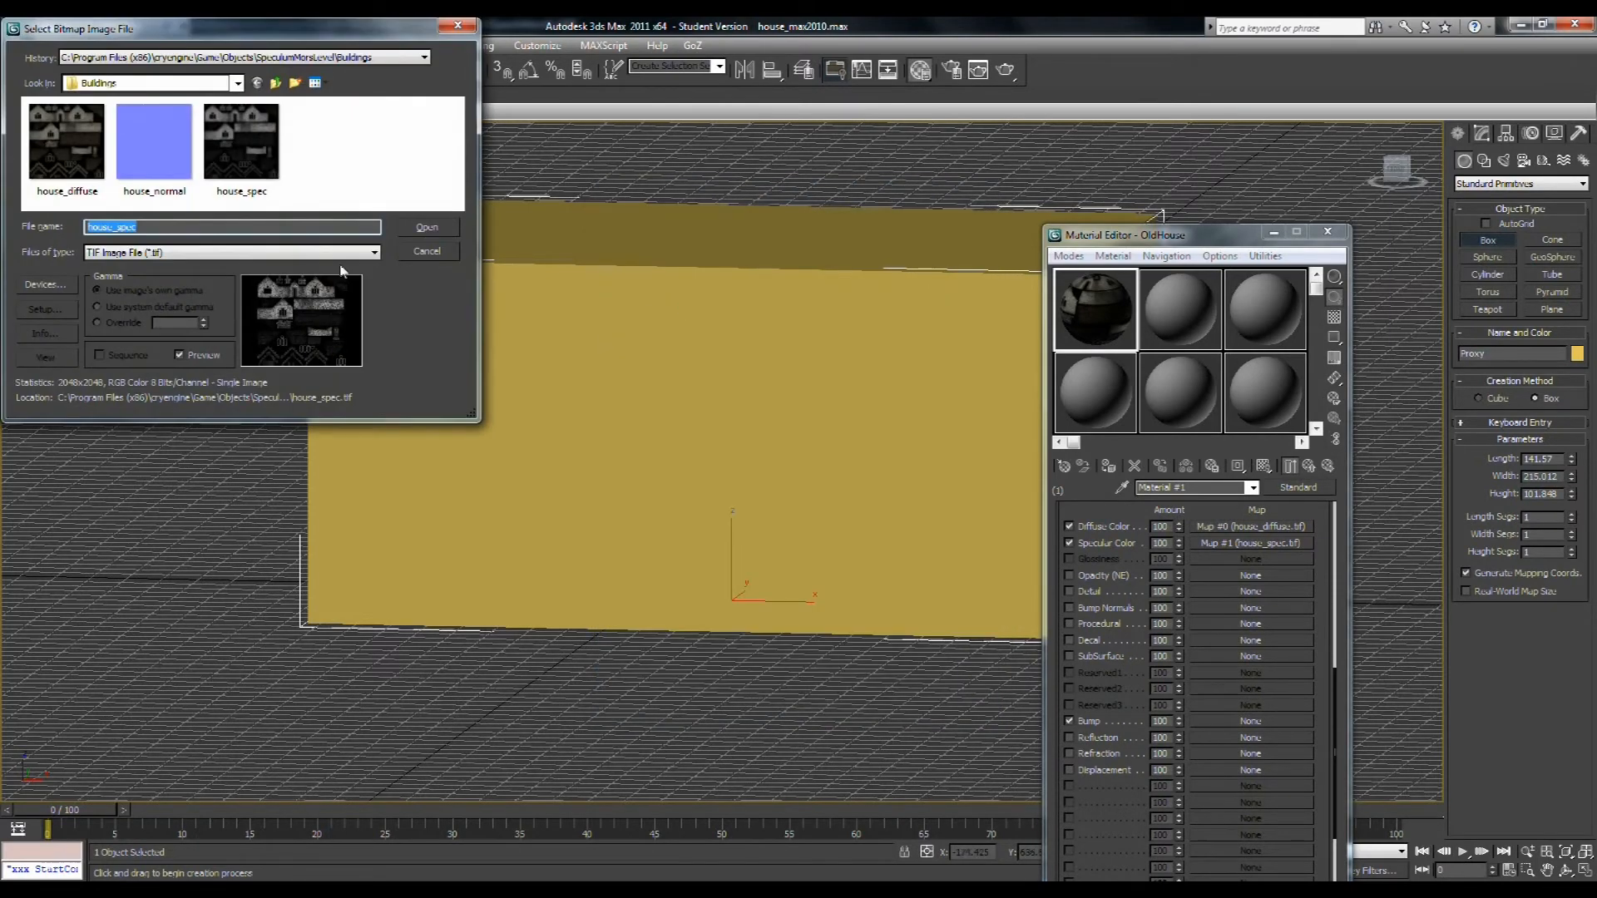
left_click(146, 177)
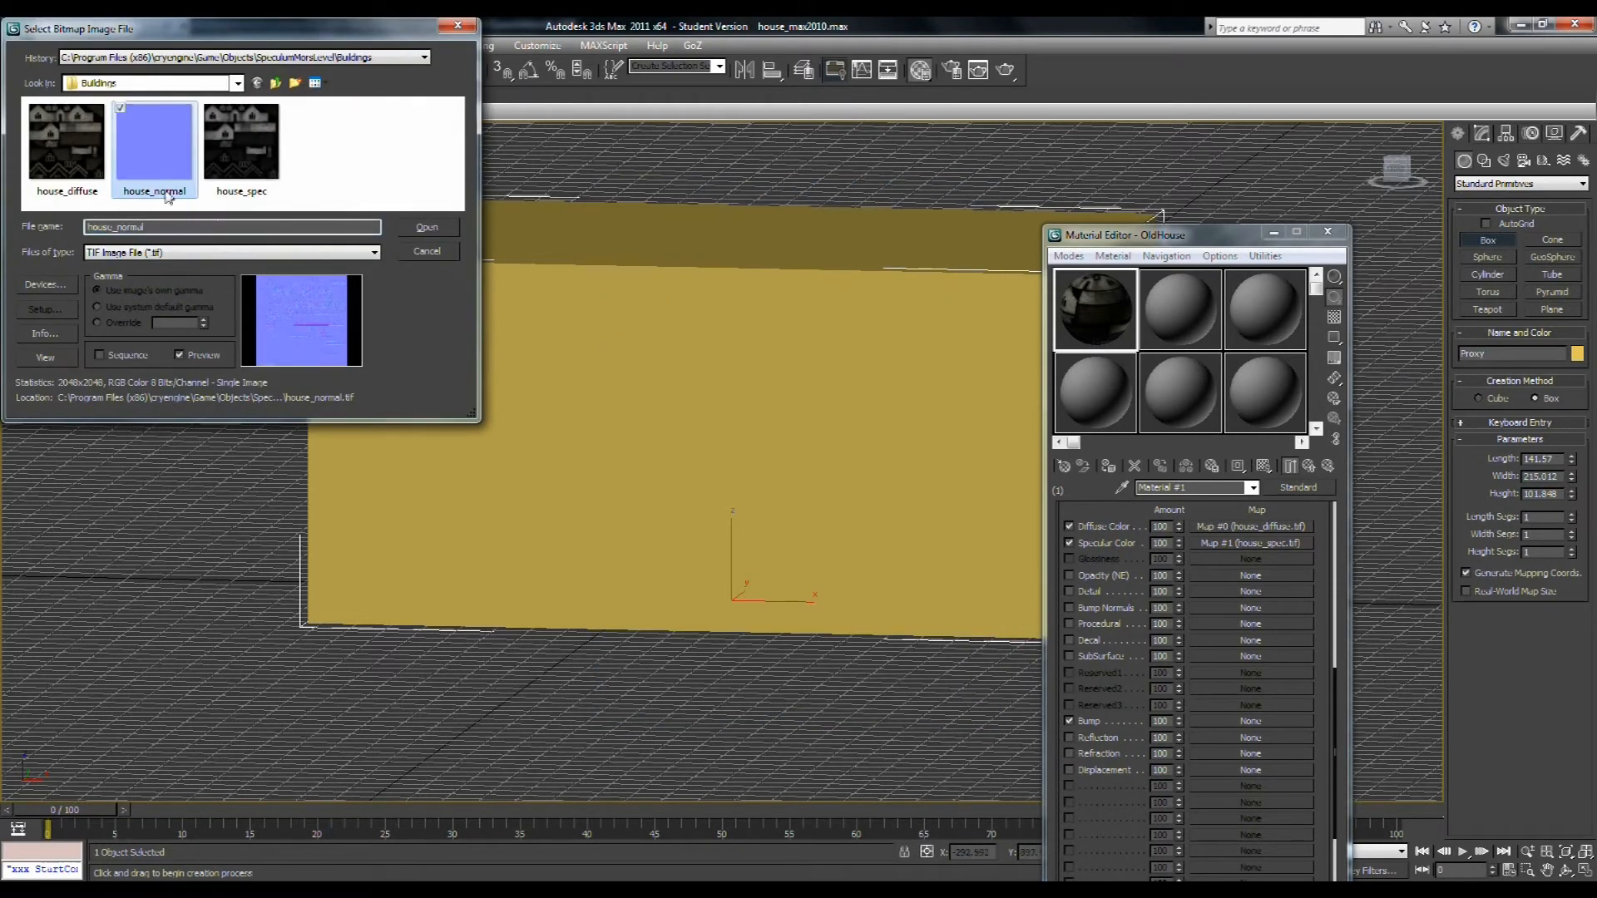
left_click(418, 228)
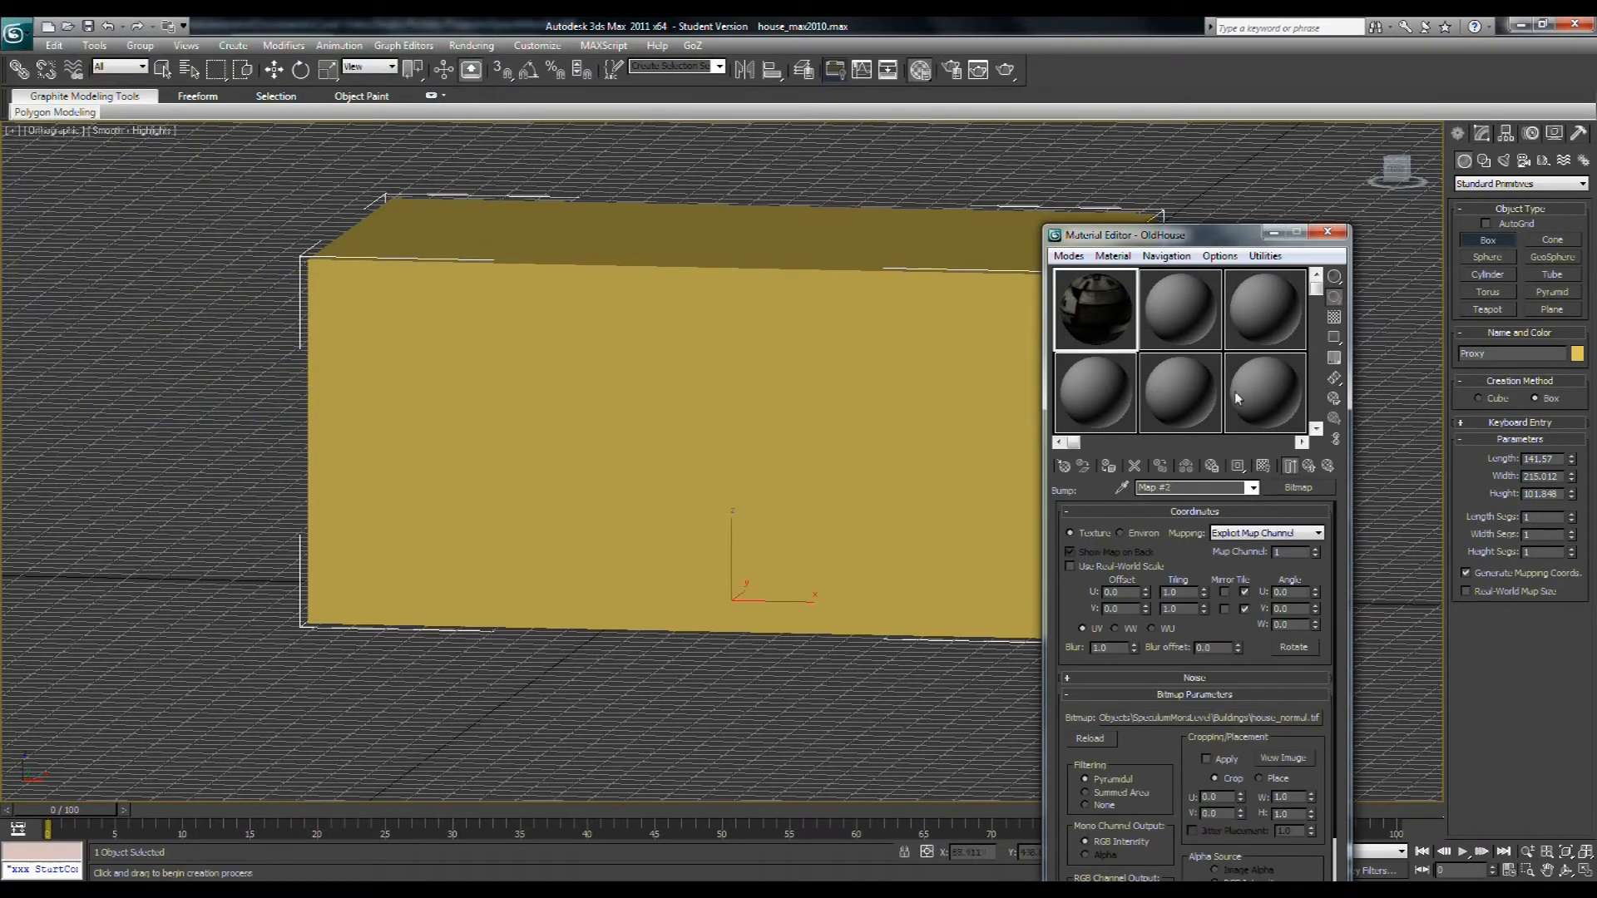
left_click(1310, 468)
Rename the first sub-material to OldHouse and return to the parent Multi/Sub-Object material
left_click_drag(1191, 488, 1138, 489)
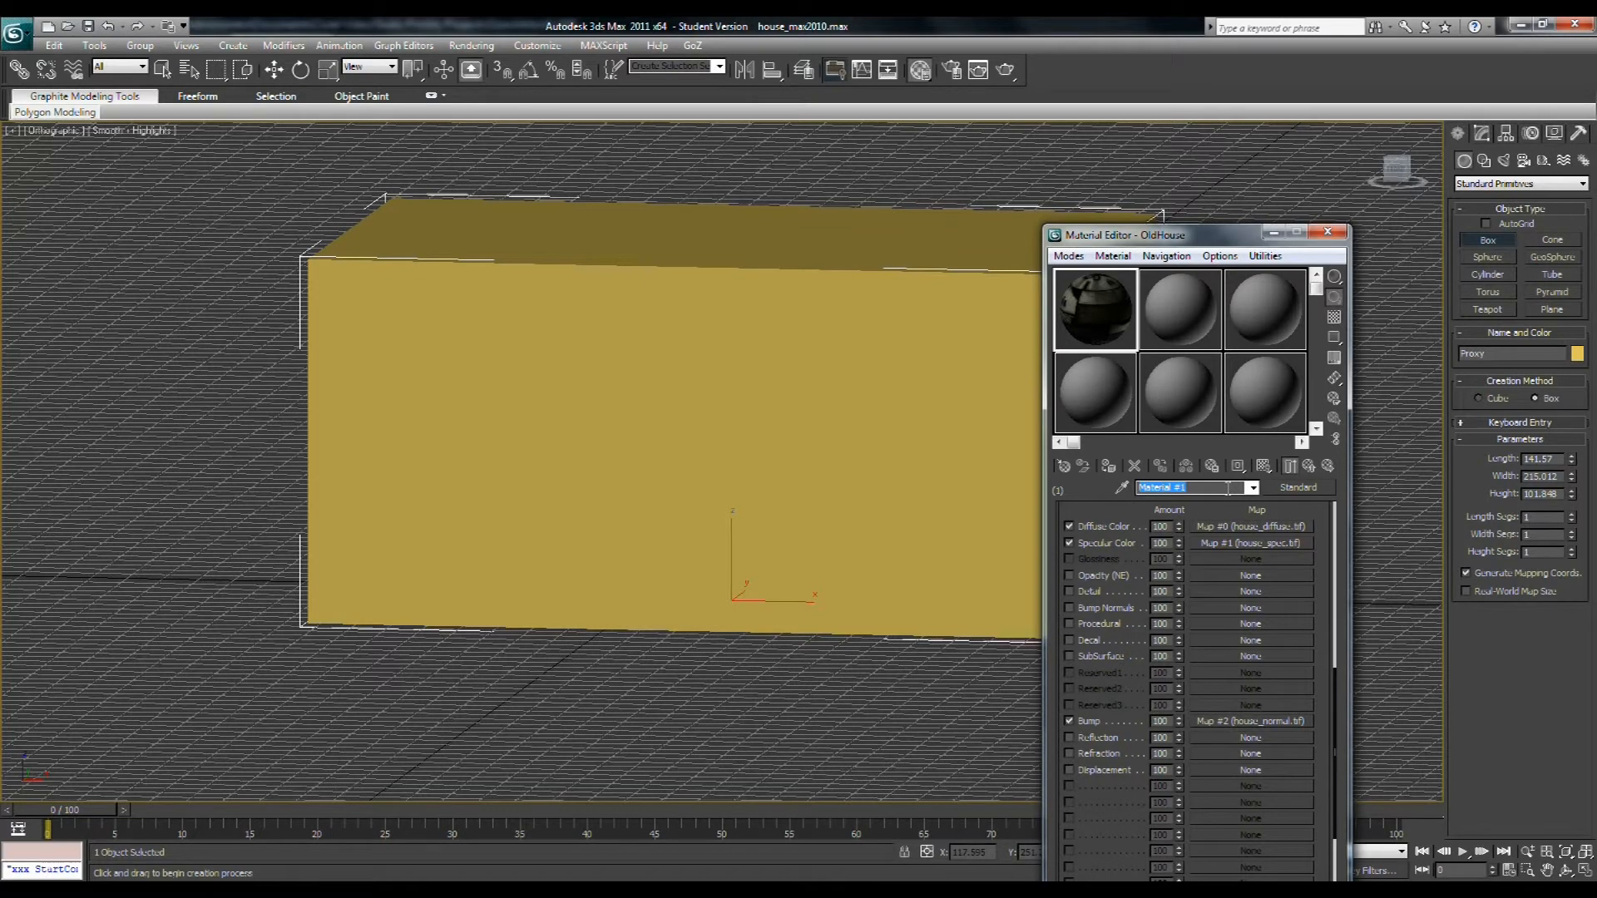
type("OldHouse")
left_click(1311, 466)
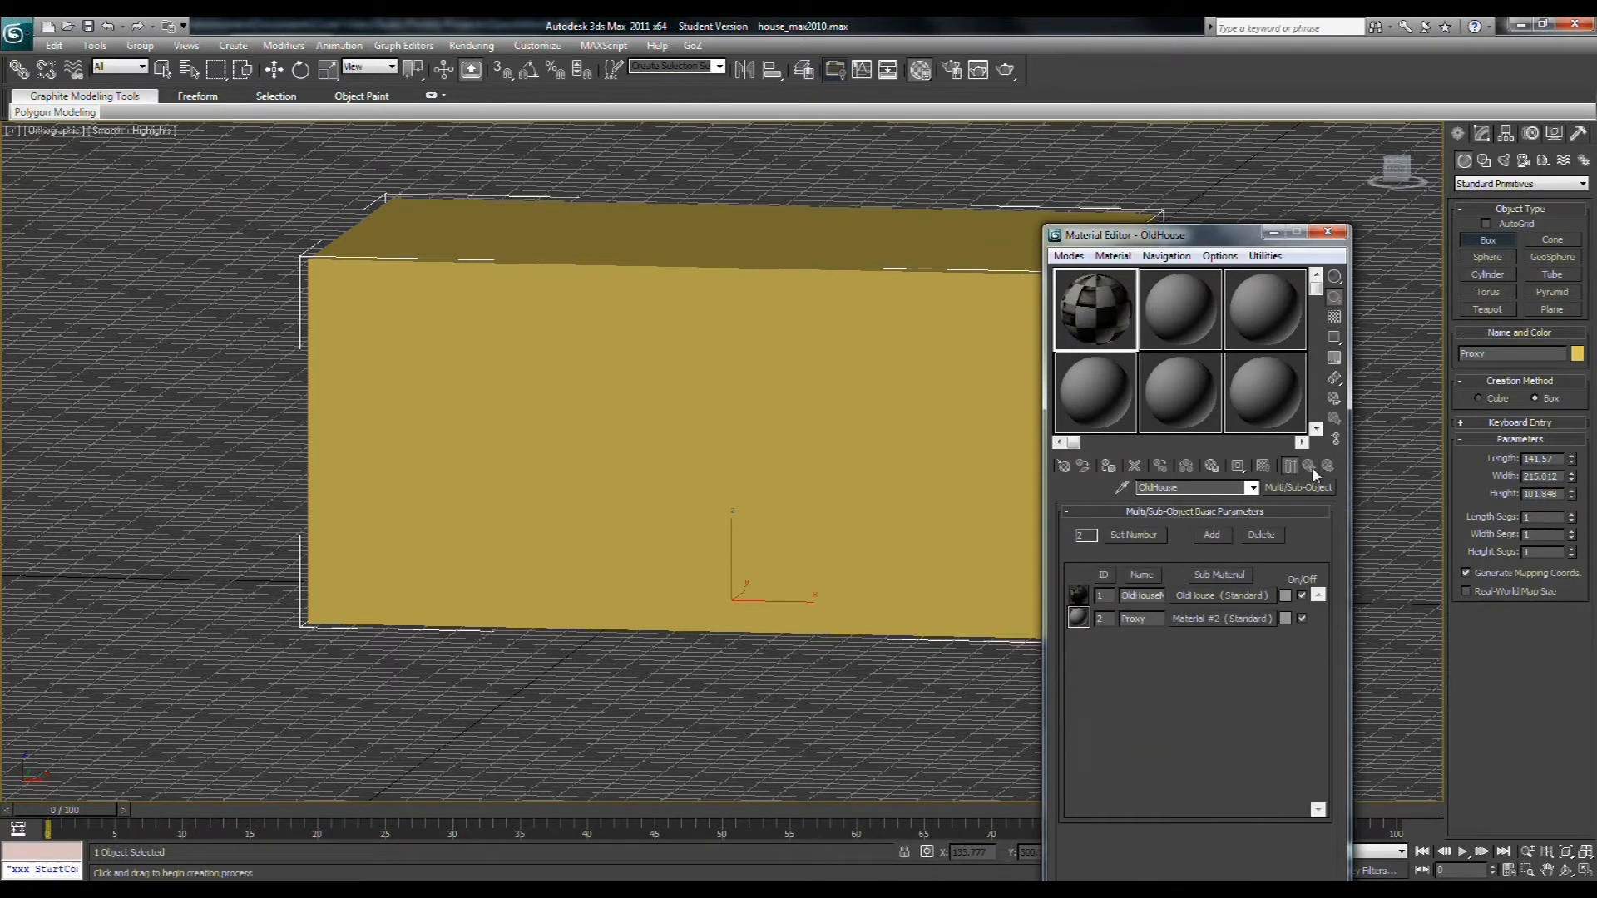
Open the second sub-material, rename it to Proxy and set its shader type to Crytek Shader
left_click(1188, 618)
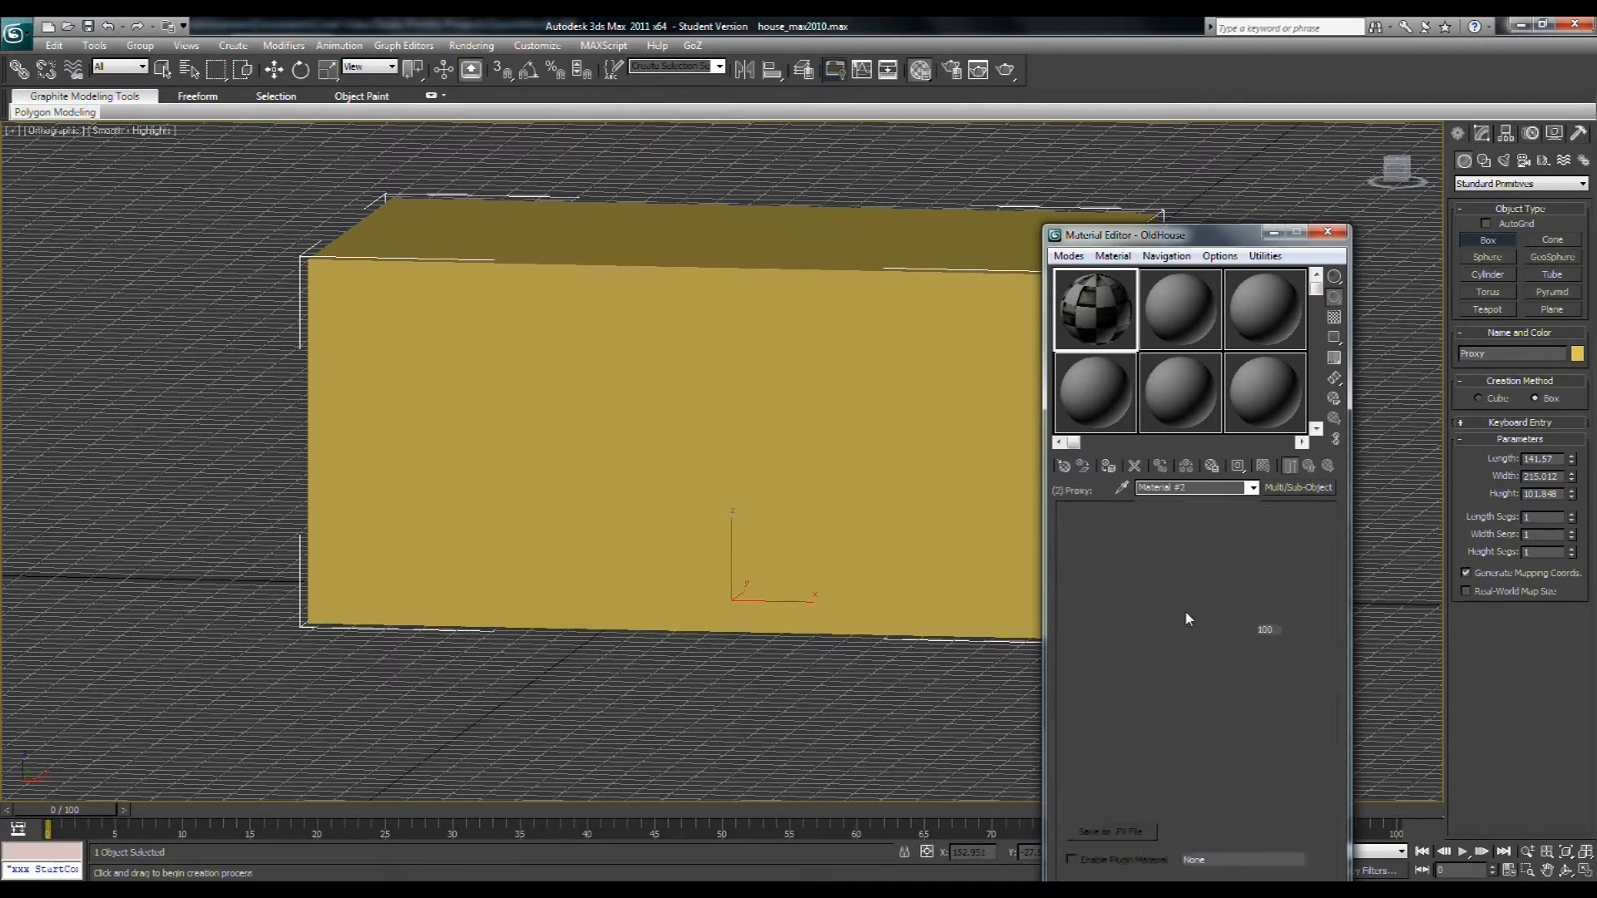
left_click(1193, 487)
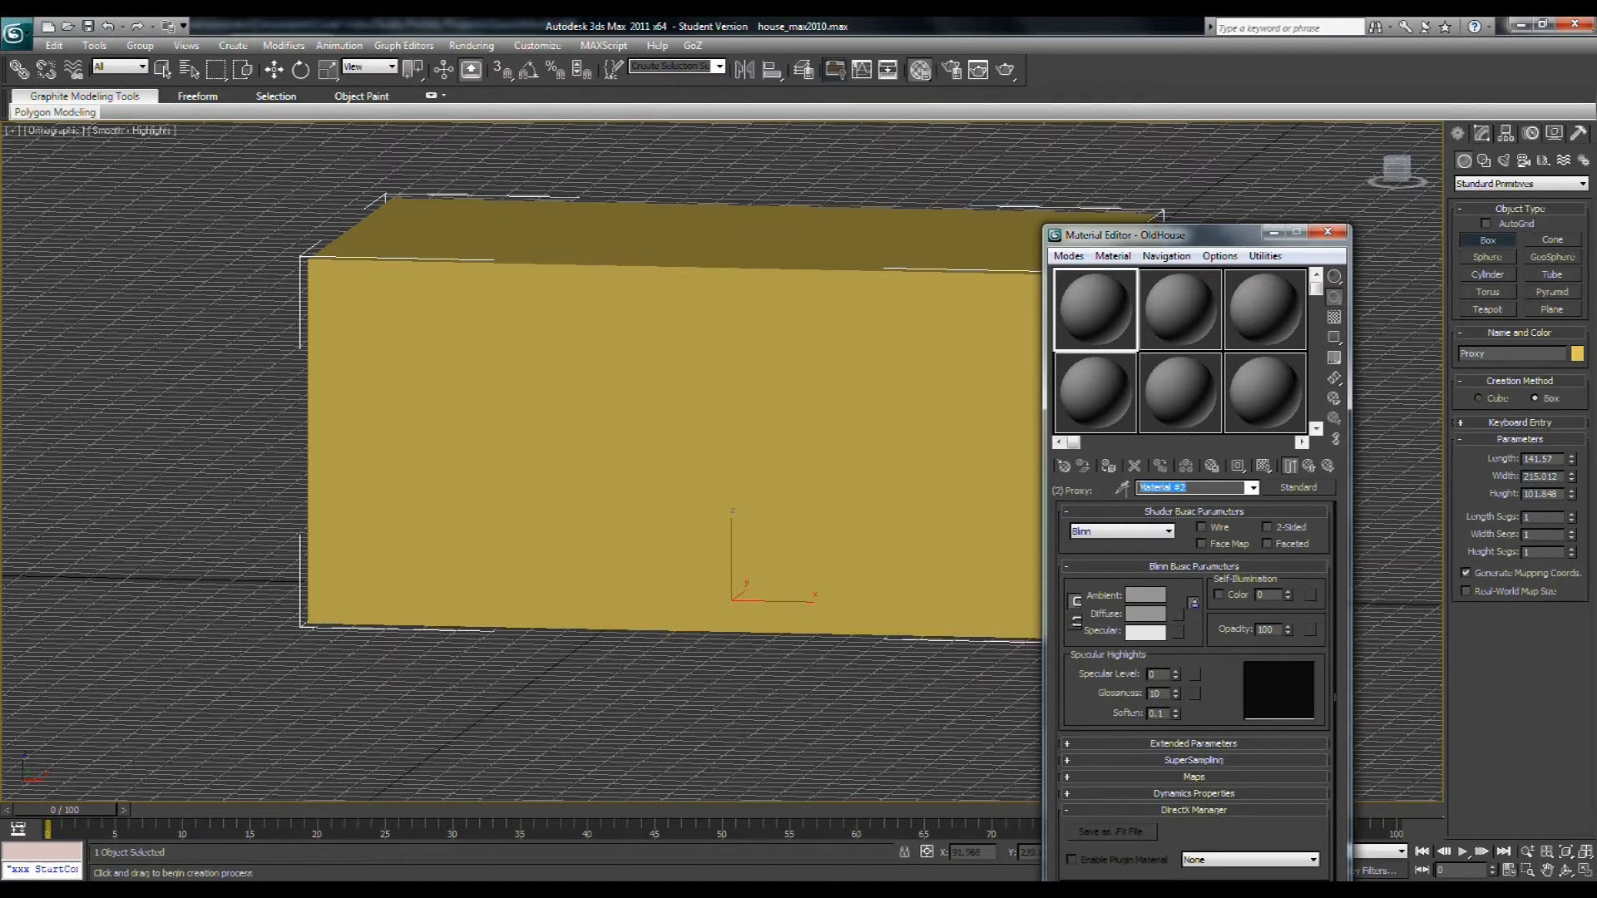
type("Proxy")
left_click(1170, 534)
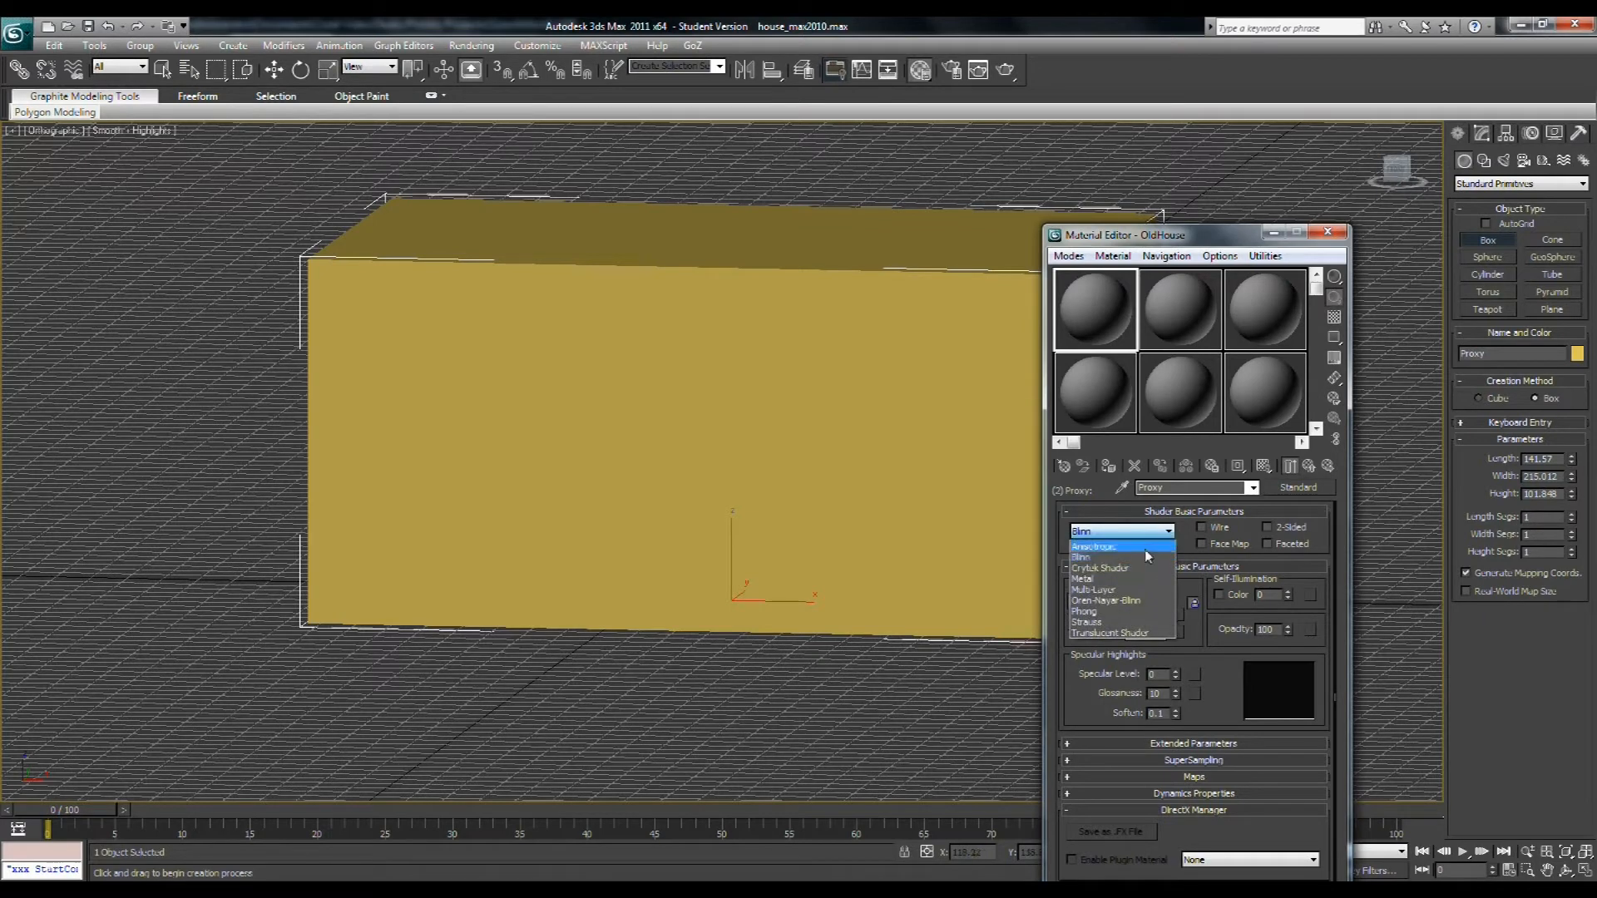
left_click(1127, 573)
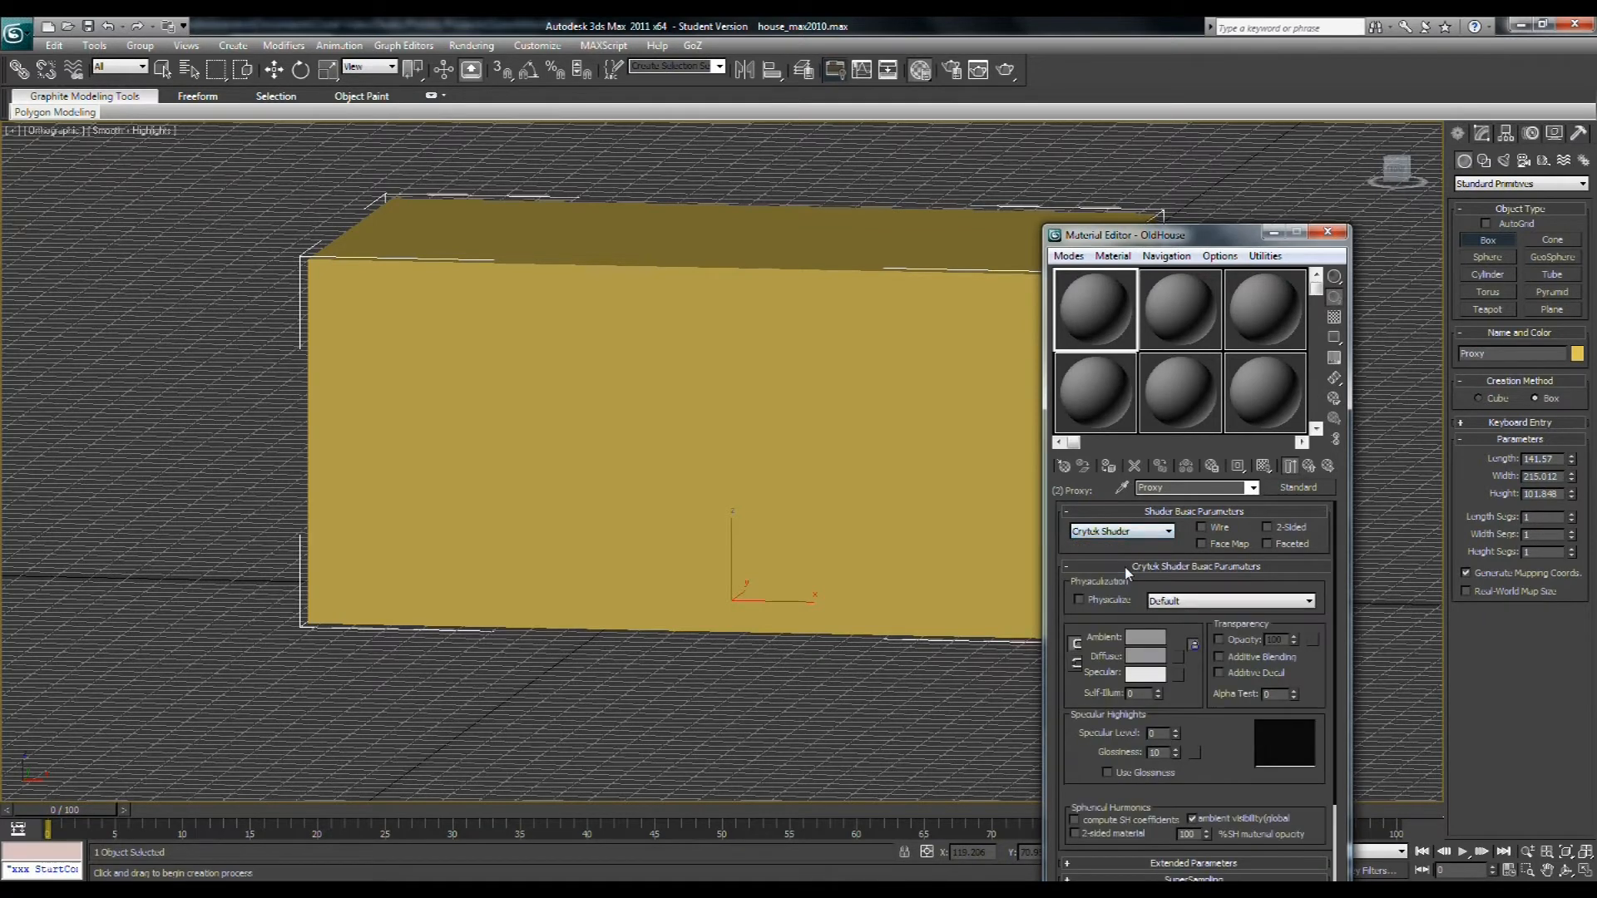
Physicalize the Proxy sub-material as Physical Proxy (NoDraw) and enable its opacity with a value of 20
left_click(1079, 600)
left_click(1306, 601)
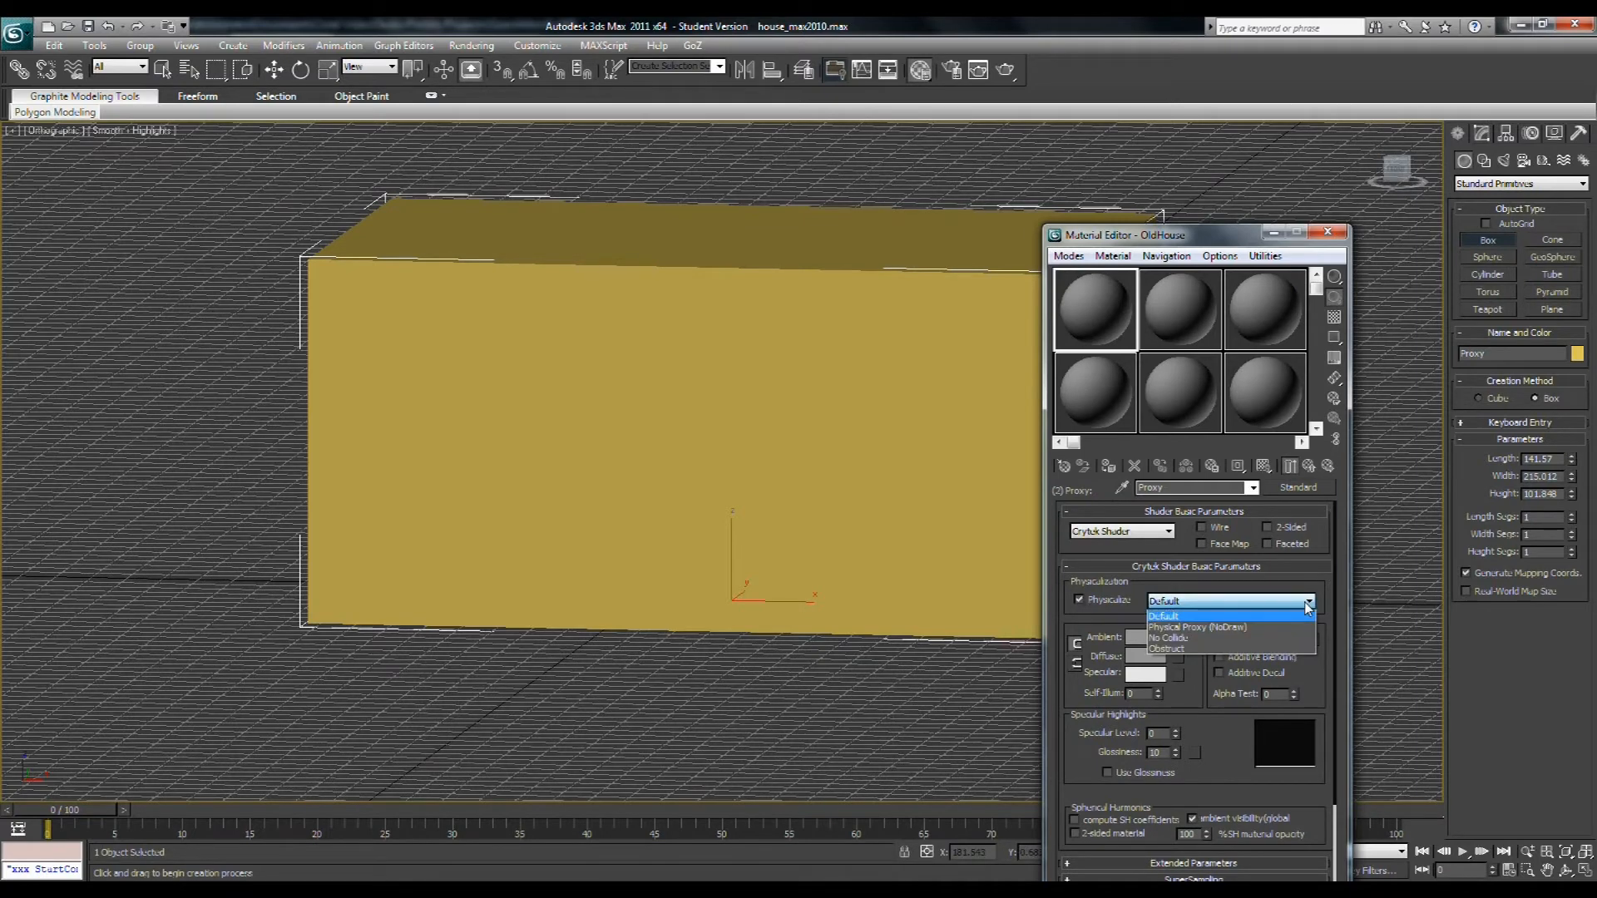
left_click(1231, 627)
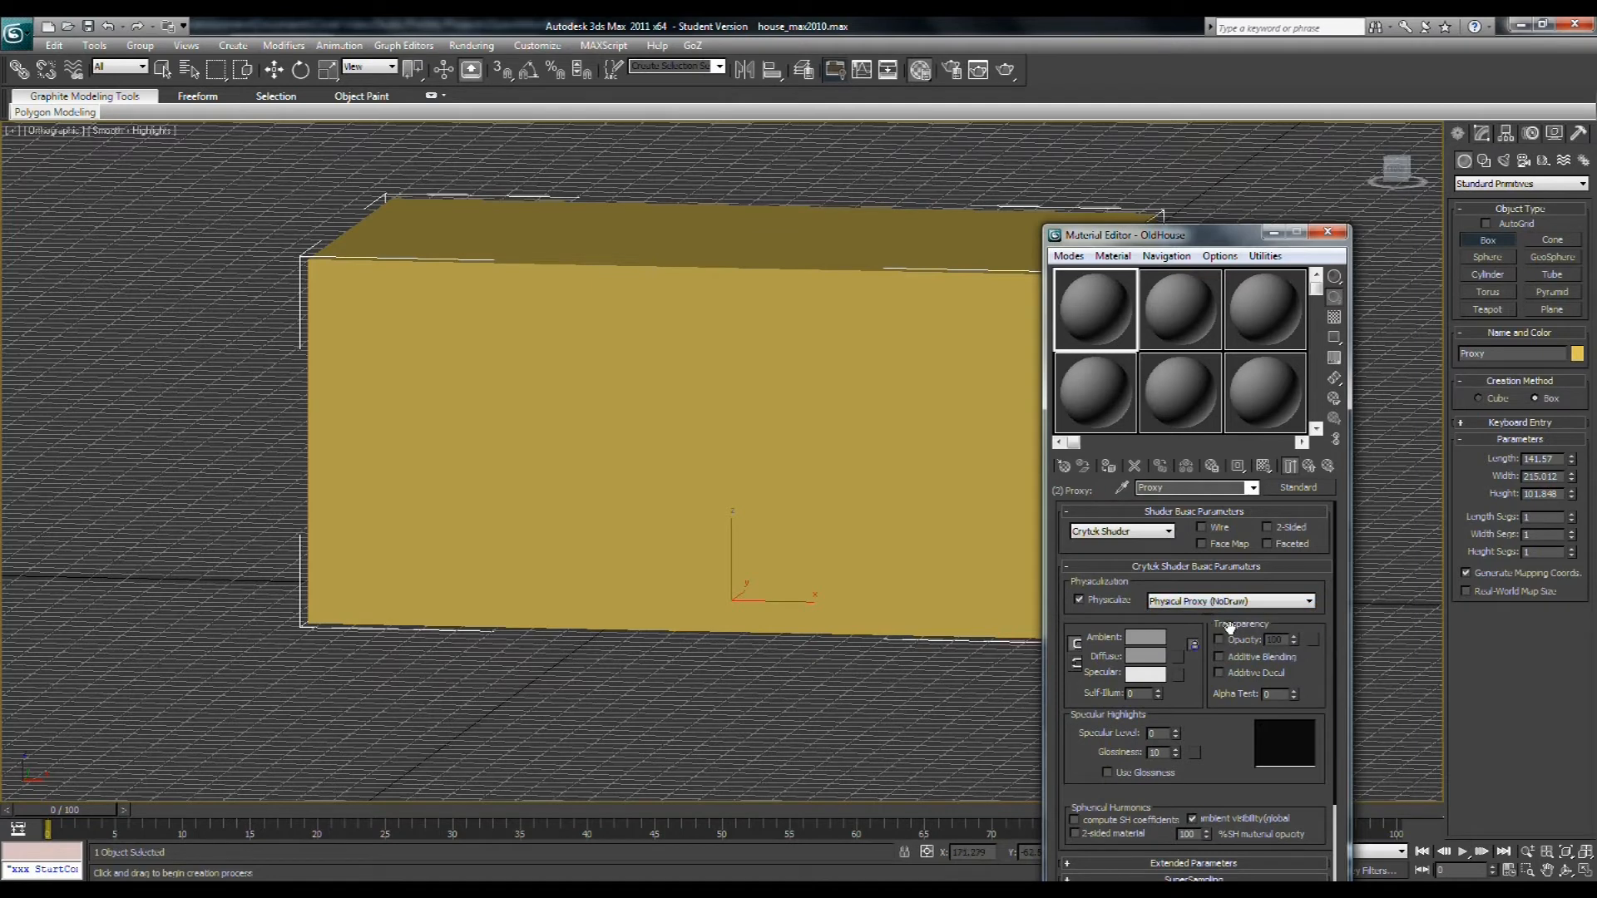
left_click(1220, 640)
double_click(1279, 639)
type("20")
Set the Proxy sub-material's diffuse color to light blue (RGB 150, 157, 250) and return to the parent material
left_click(1156, 657)
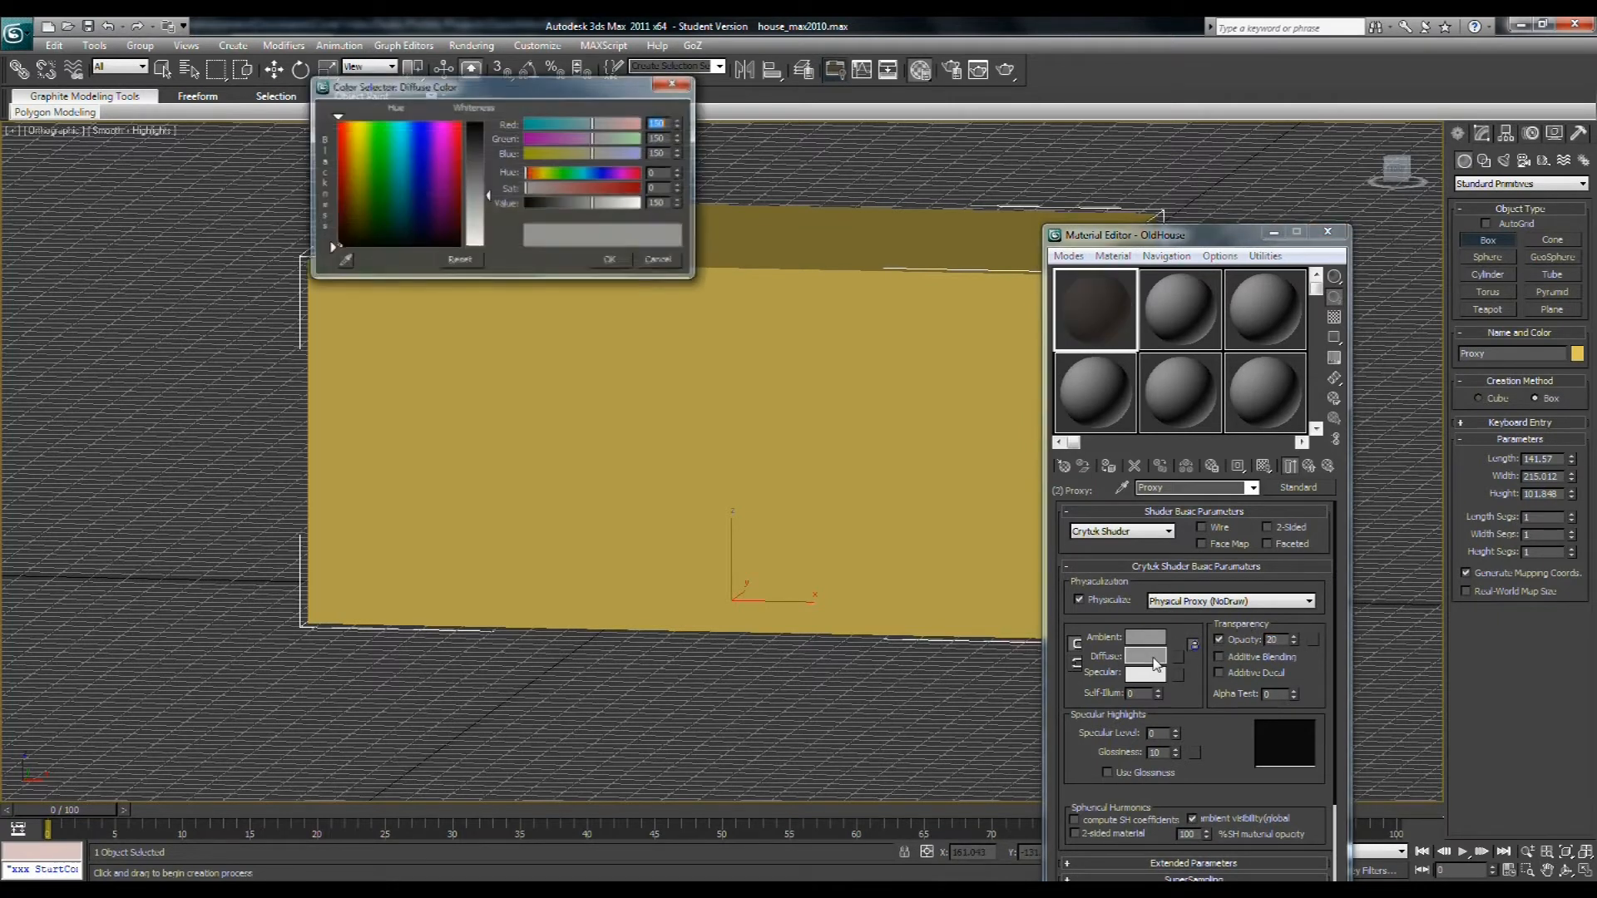
left_click(417, 126)
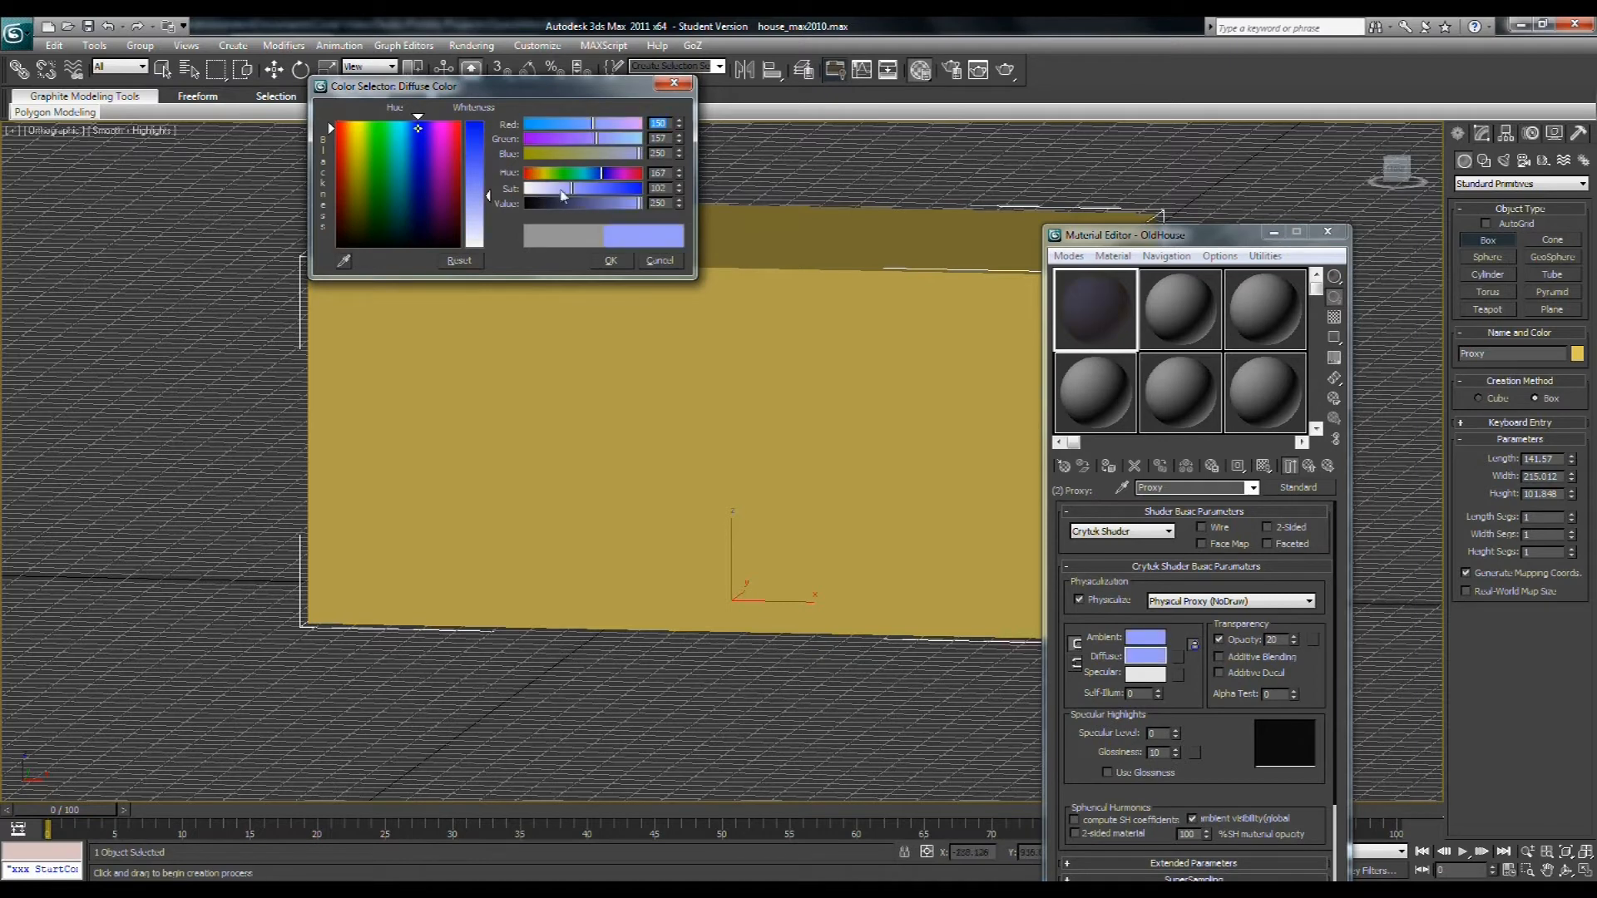
left_click(611, 260)
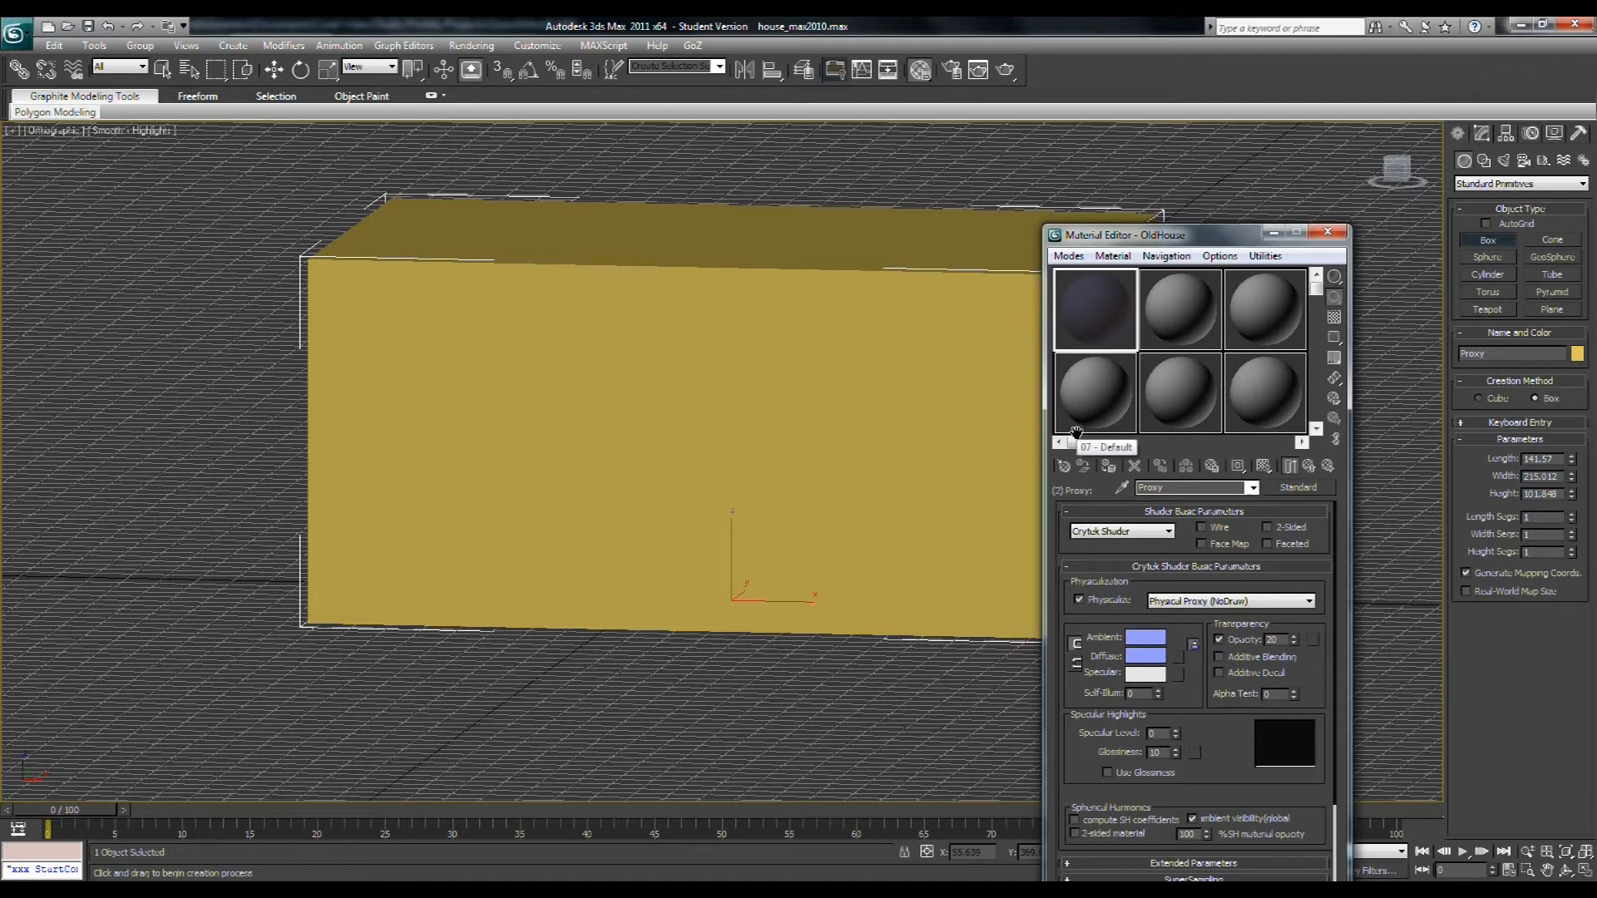
left_click(1308, 468)
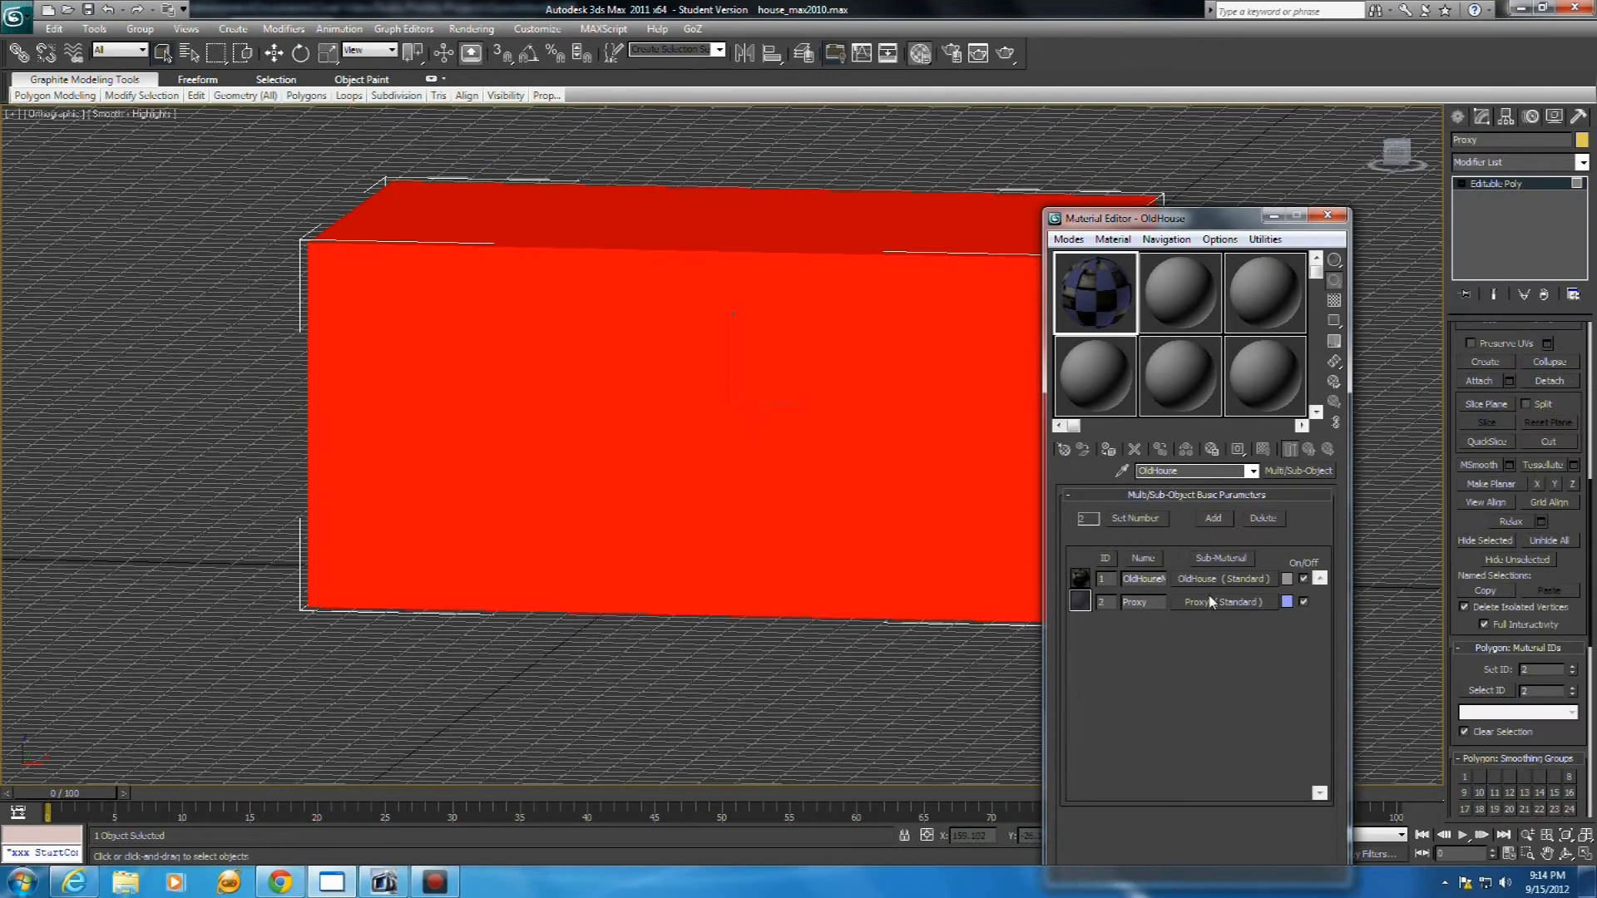
Review the Proxy sub-material, return to the parent material and close the Material Editor
left_click(1210, 601)
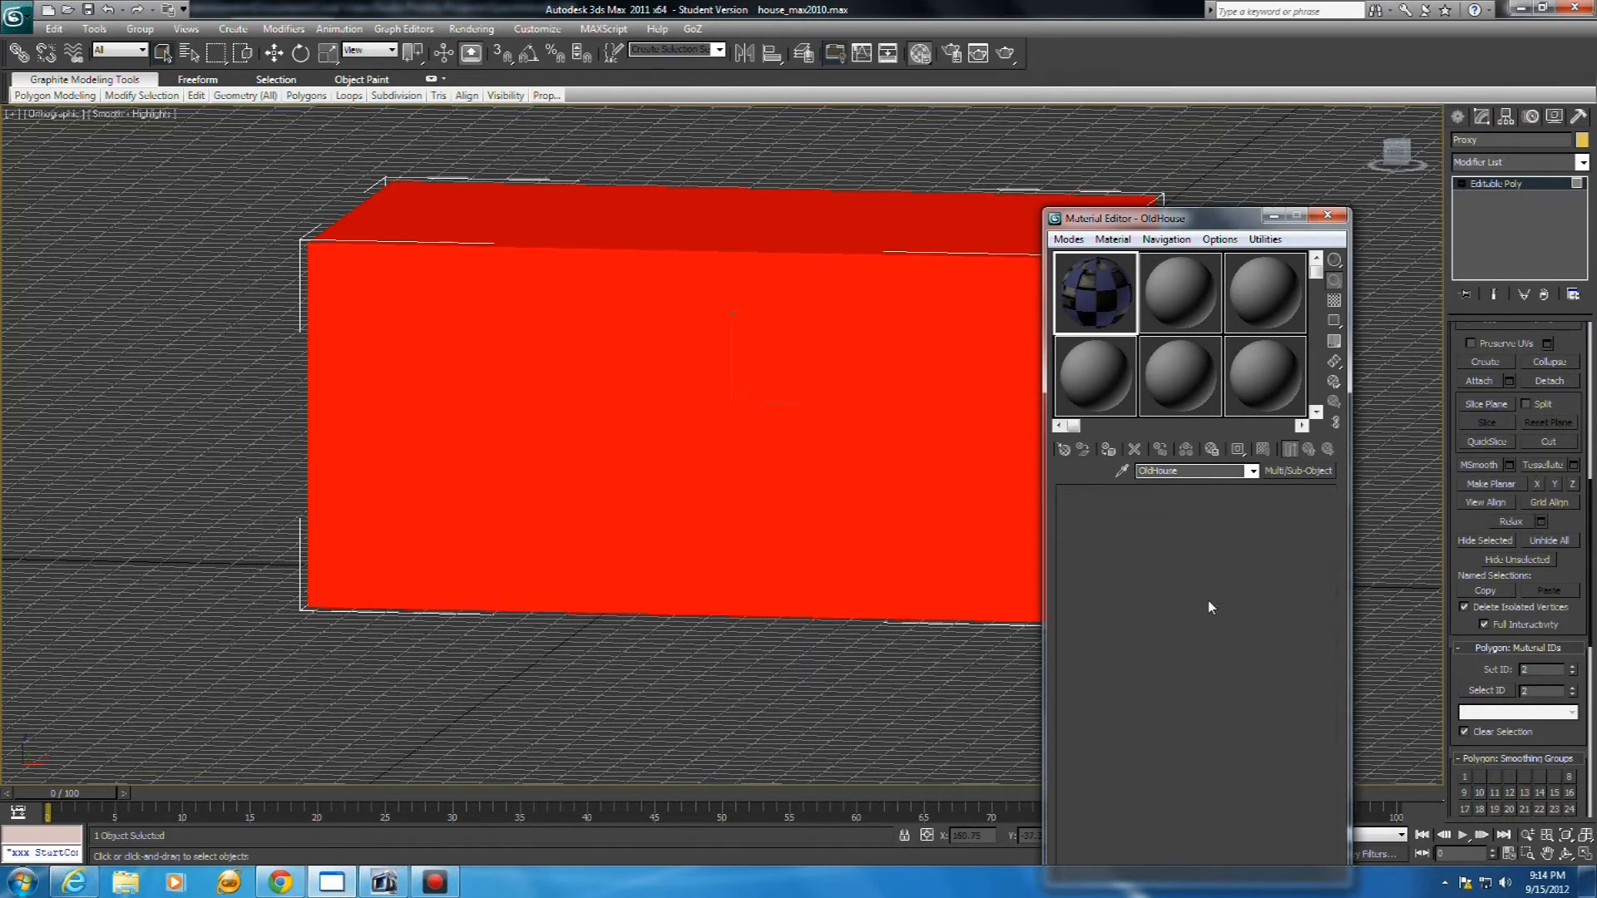
left_click(1309, 450)
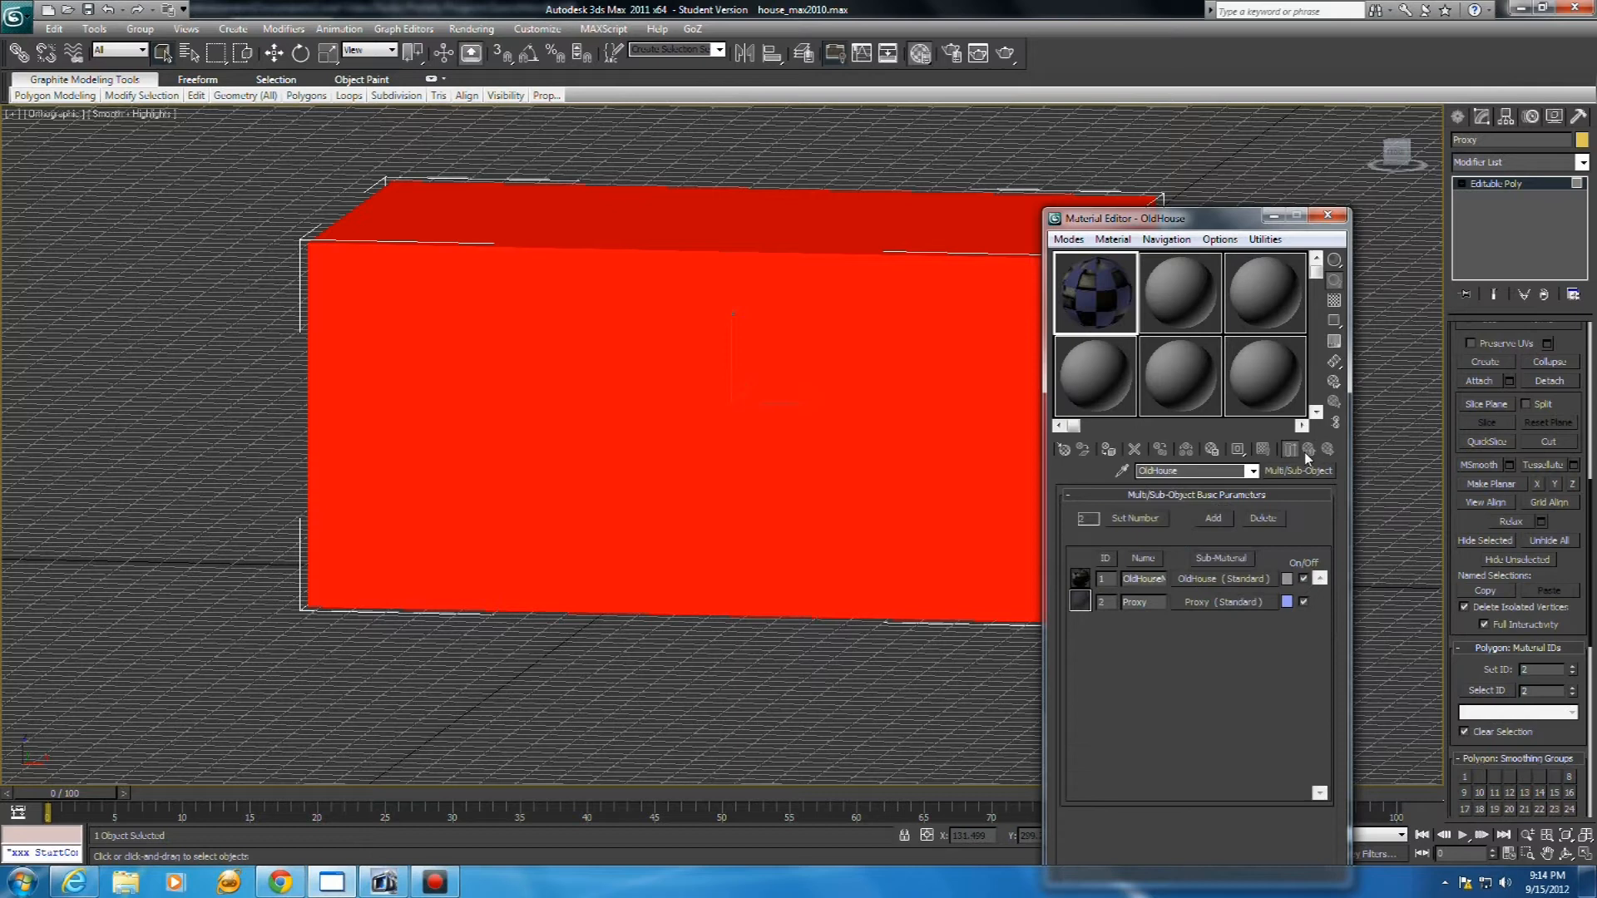
left_click(1326, 219)
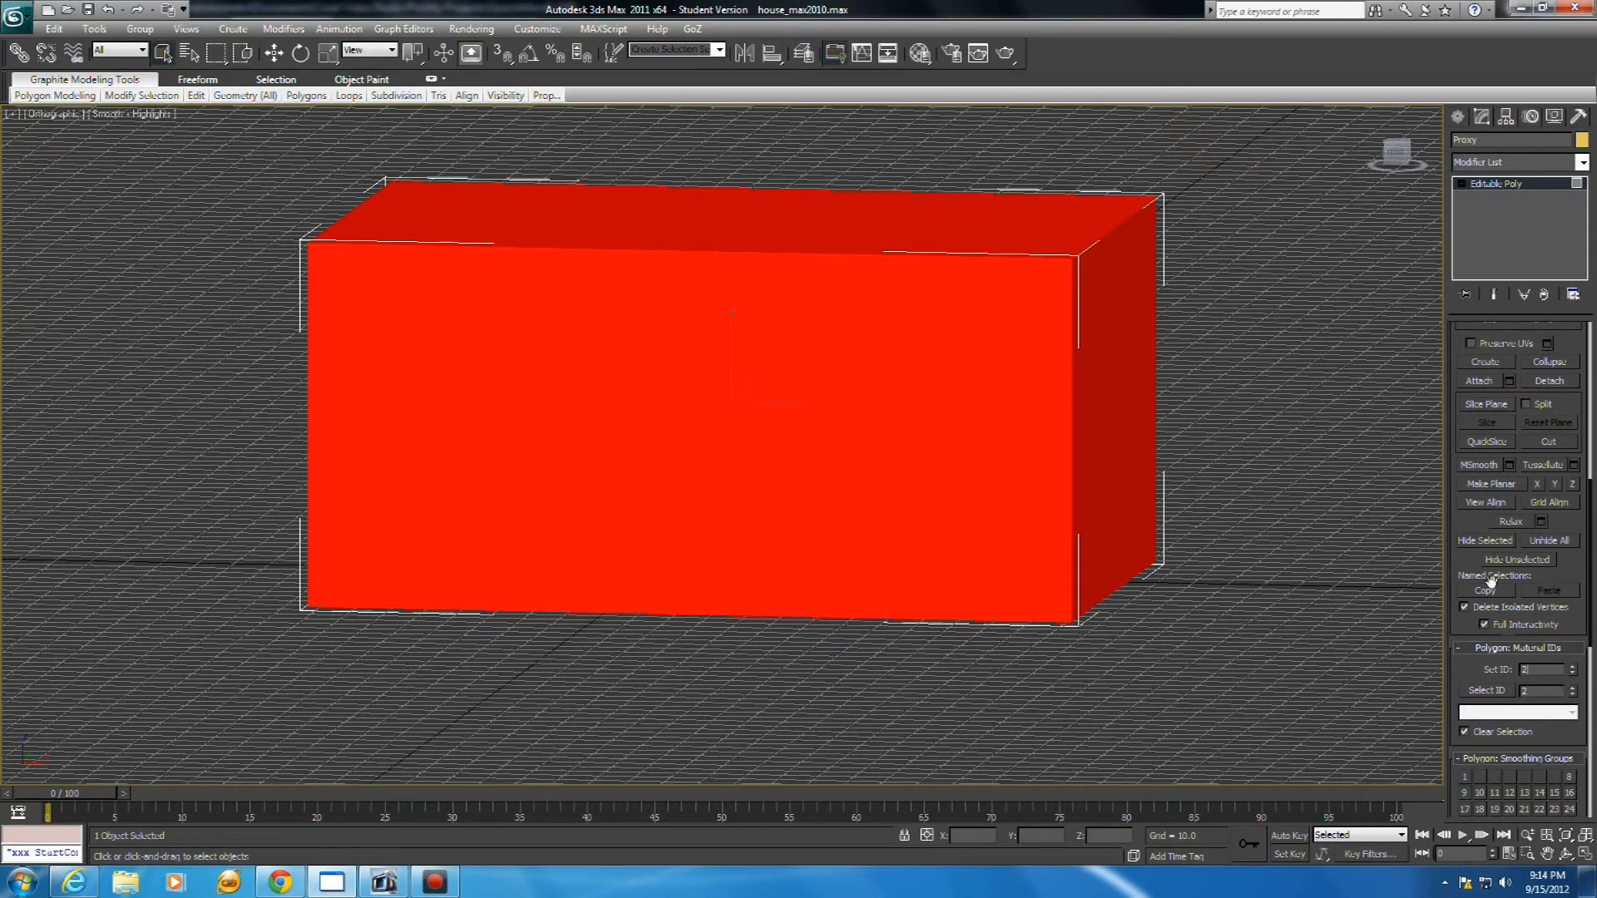
Select the House object from the scene and check the material ID of its polygons at polygon level
left_click(189, 53)
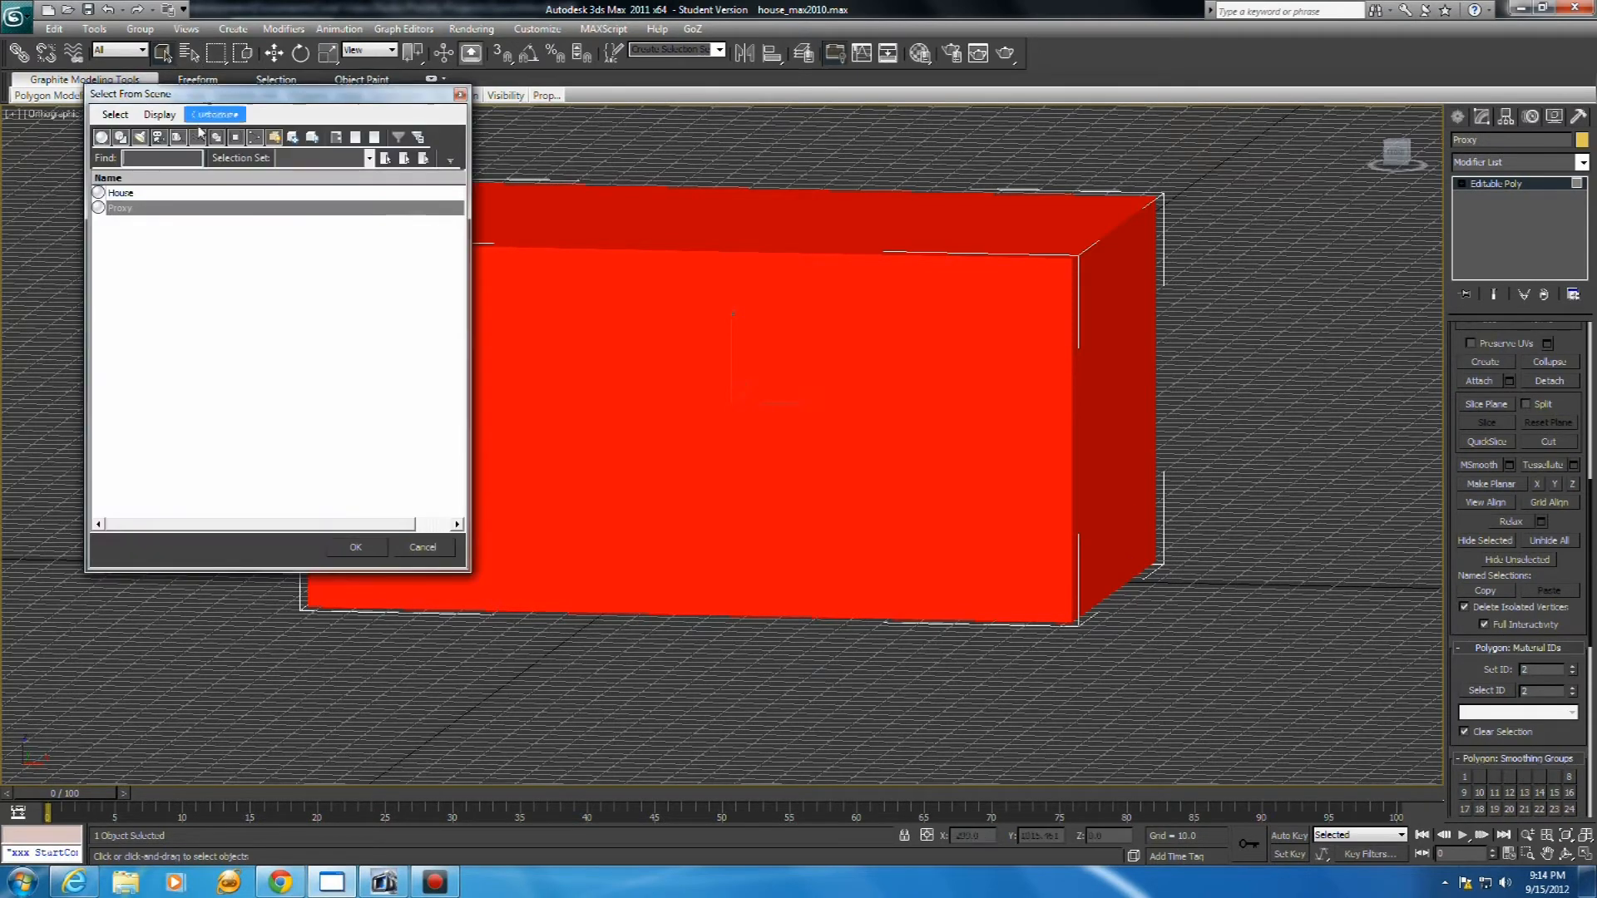
left_click(177, 194)
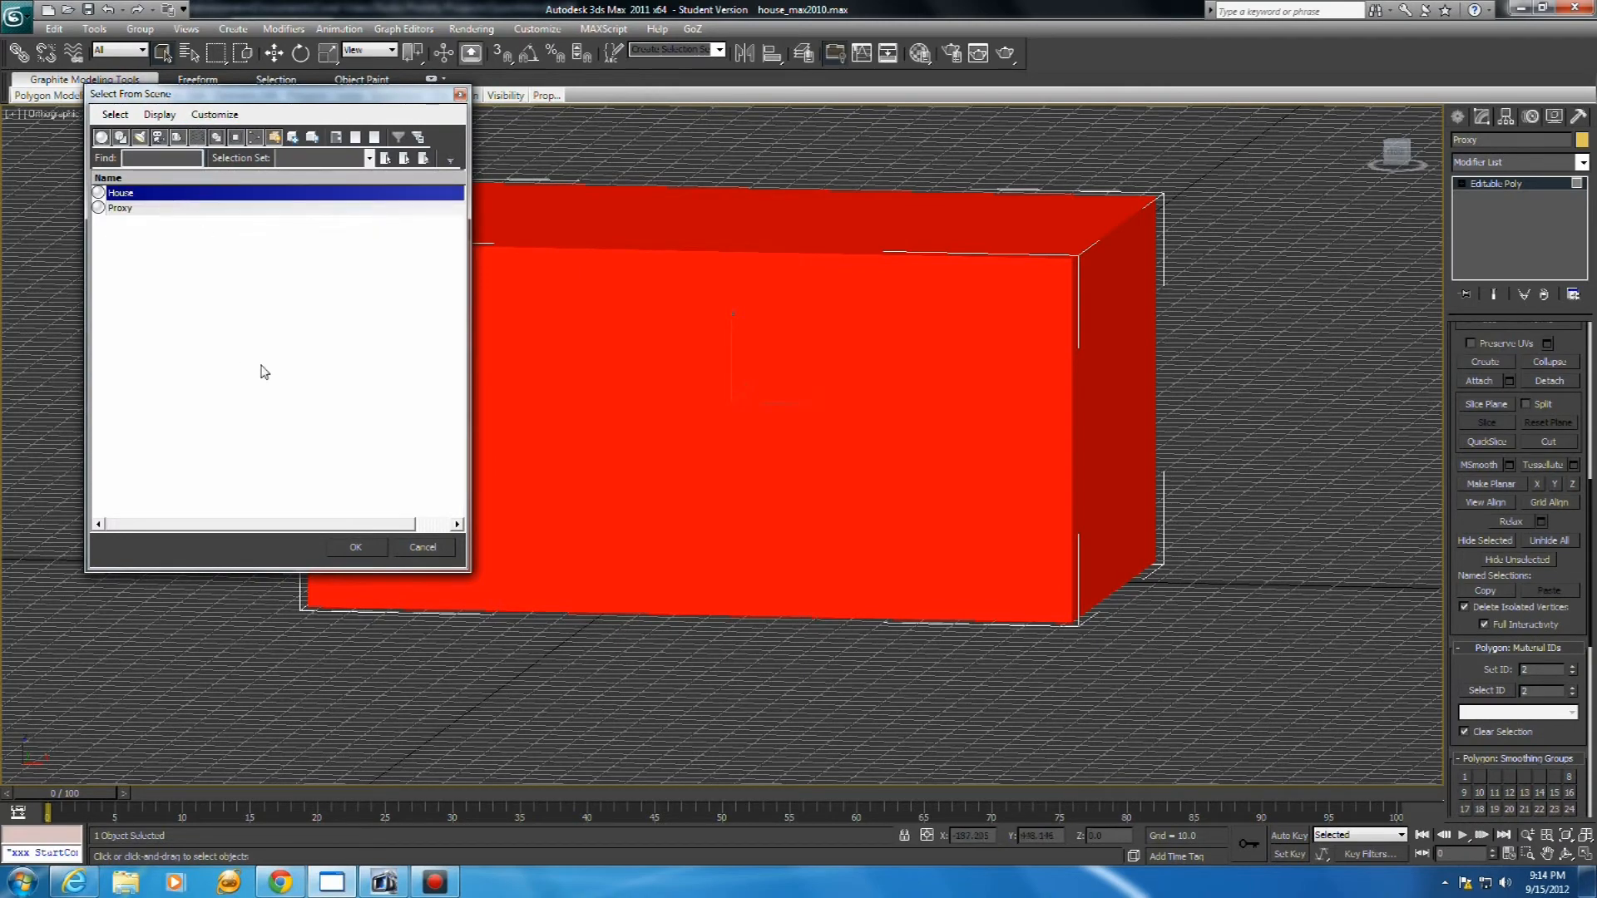
left_click(356, 546)
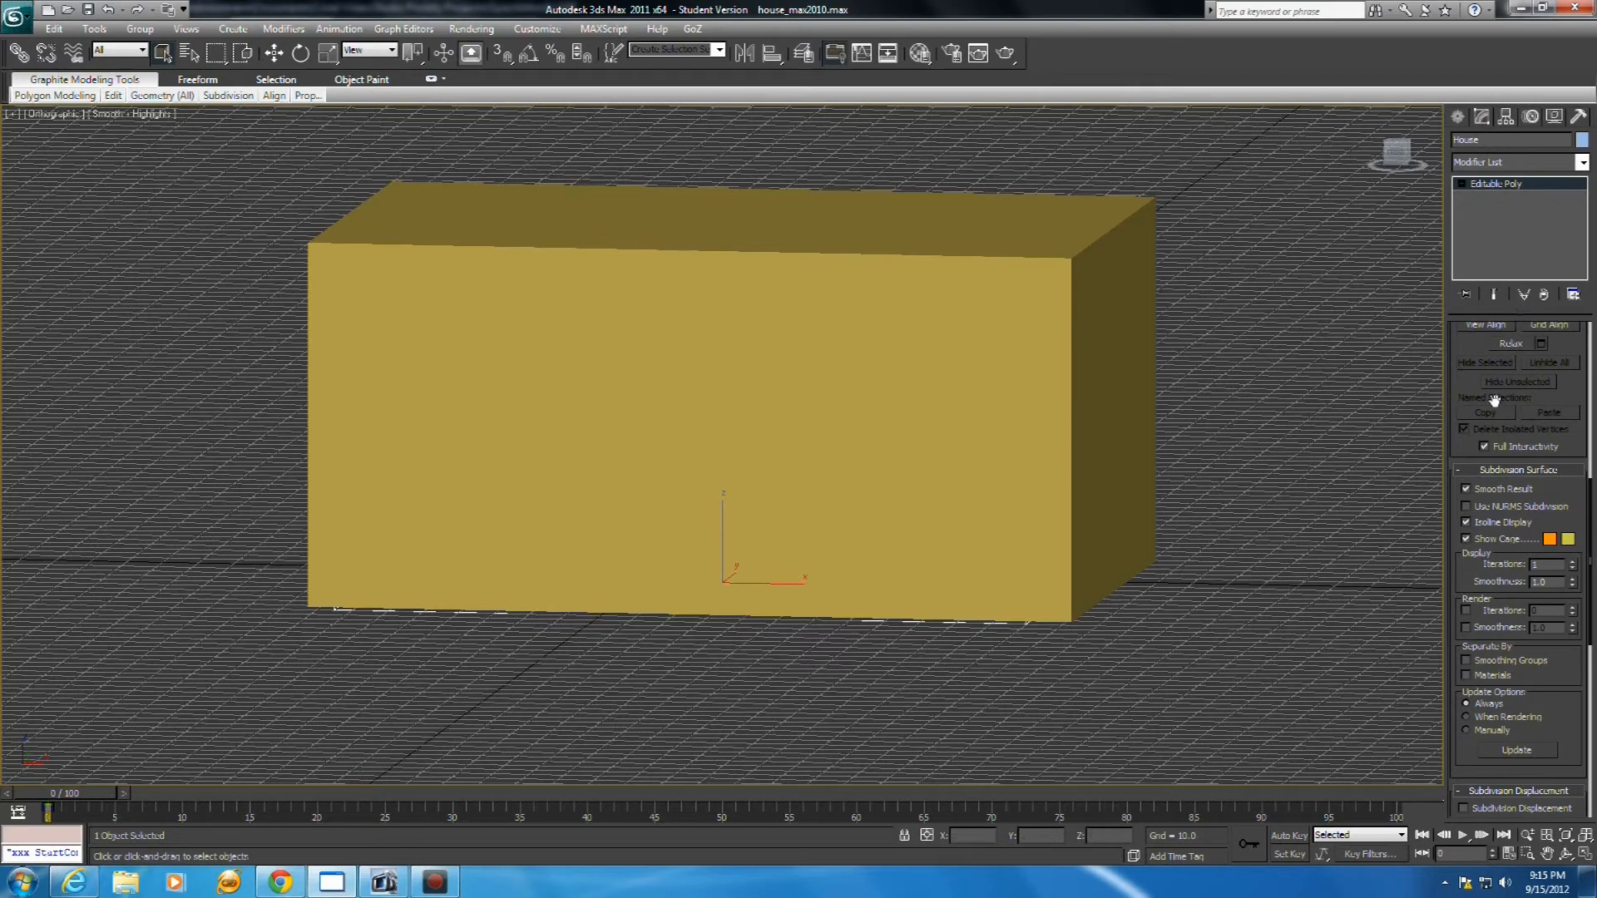
scroll(1575, 376, "up", 5)
scroll(1574, 376, "up", 3)
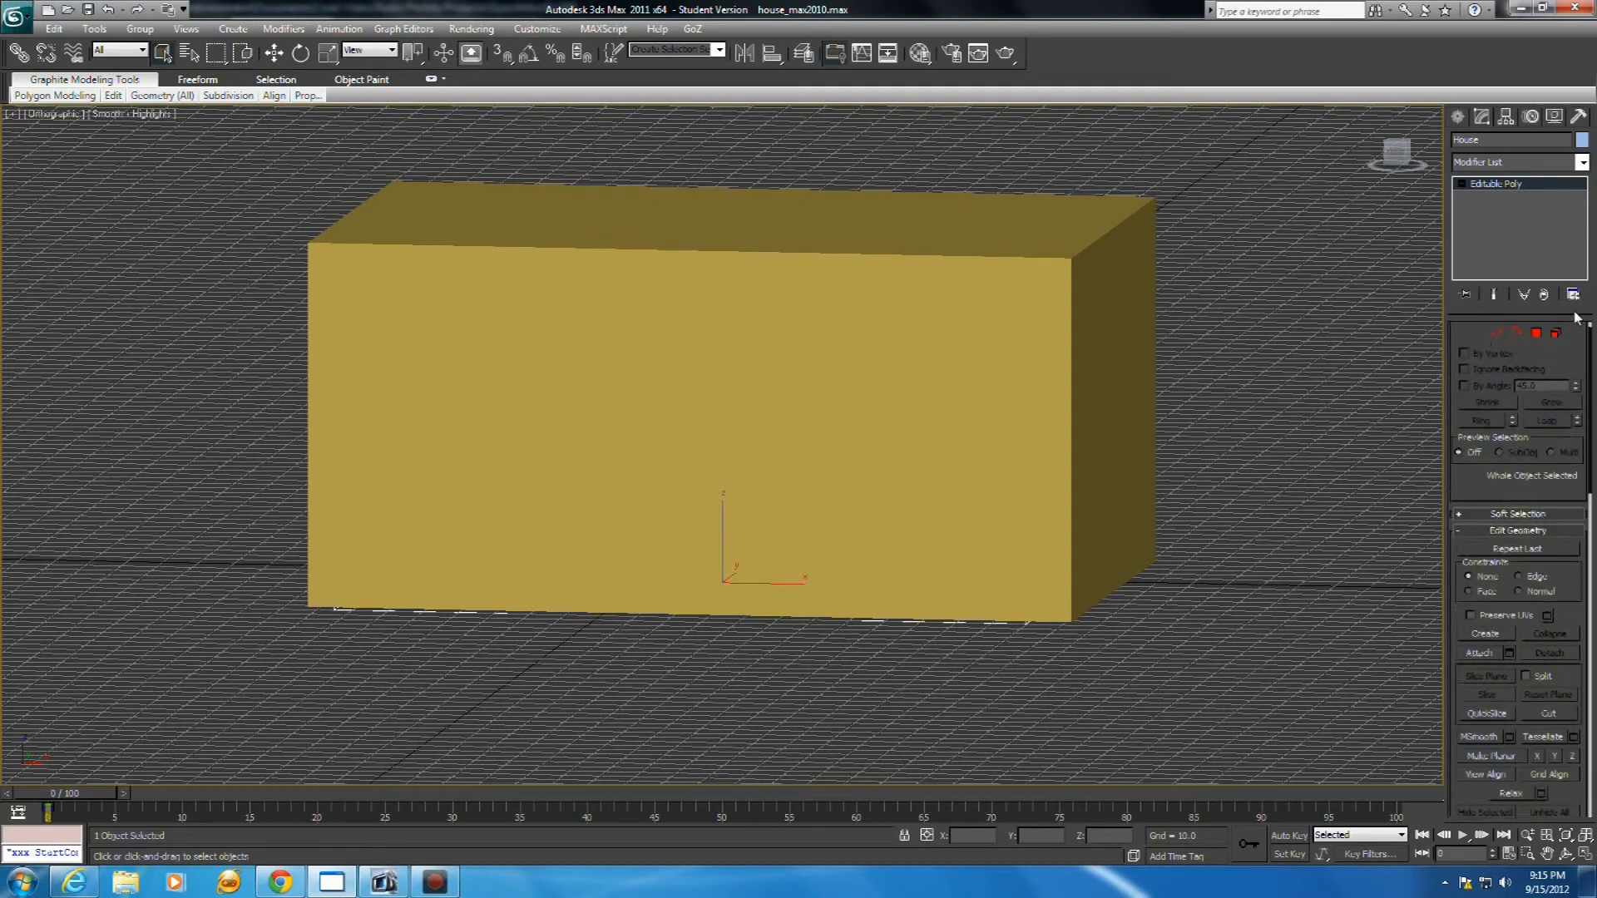
left_click(1536, 352)
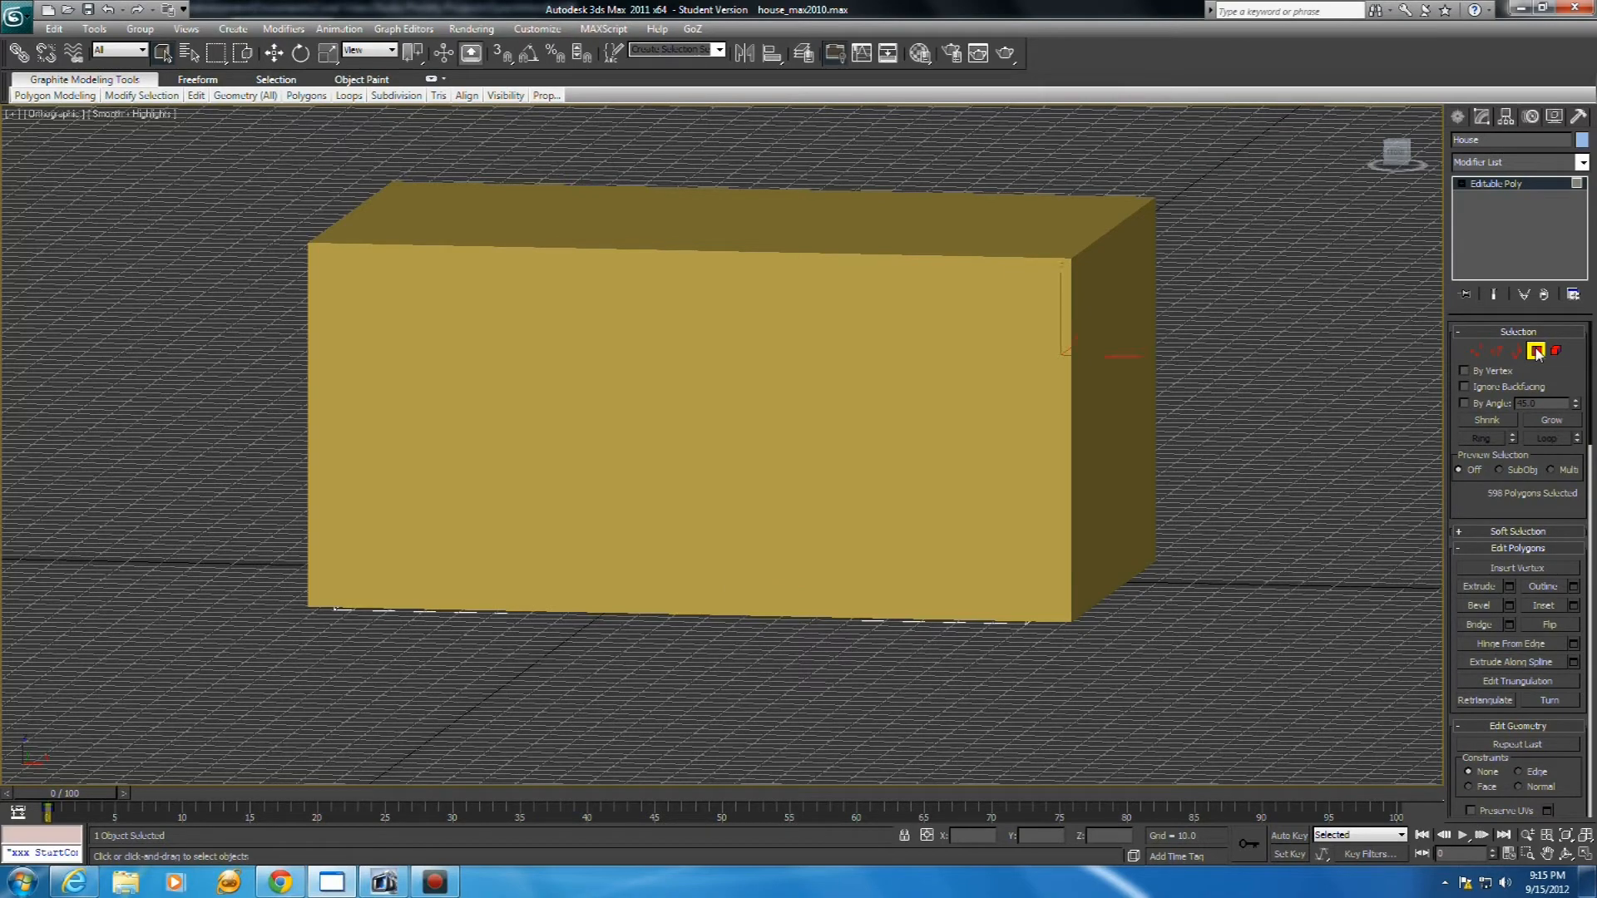
scroll(1580, 383, "down", 3)
scroll(1589, 441, "down", 5)
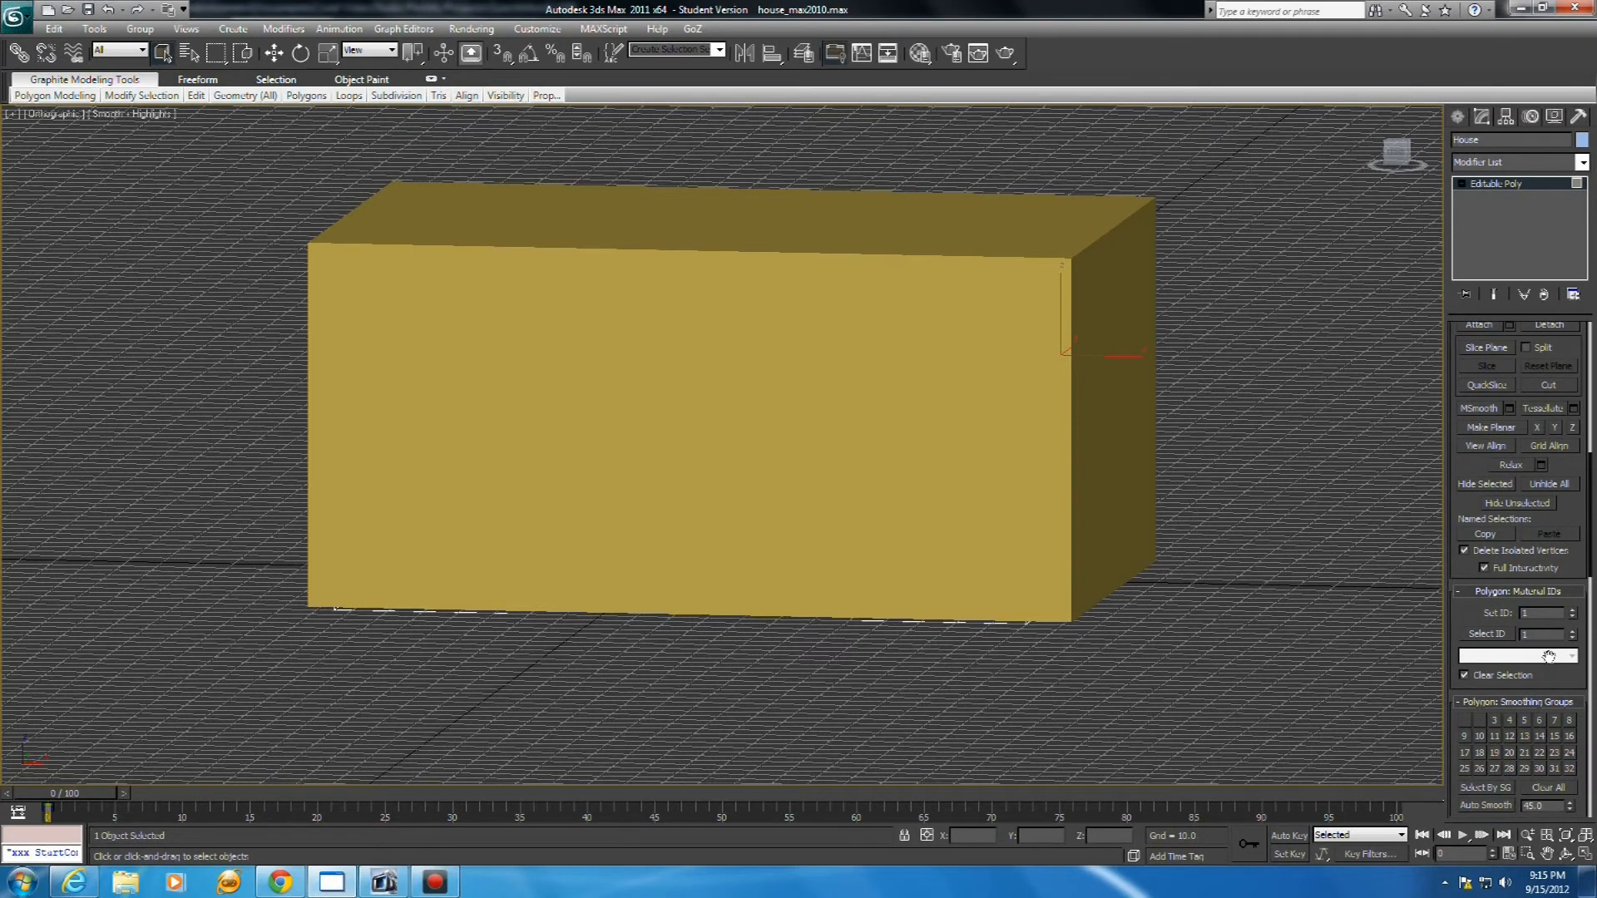
Deselect House's polygons and assign the OldHouse Multi/Sub-Object material to the House object
left_click(1300, 576)
key("m")
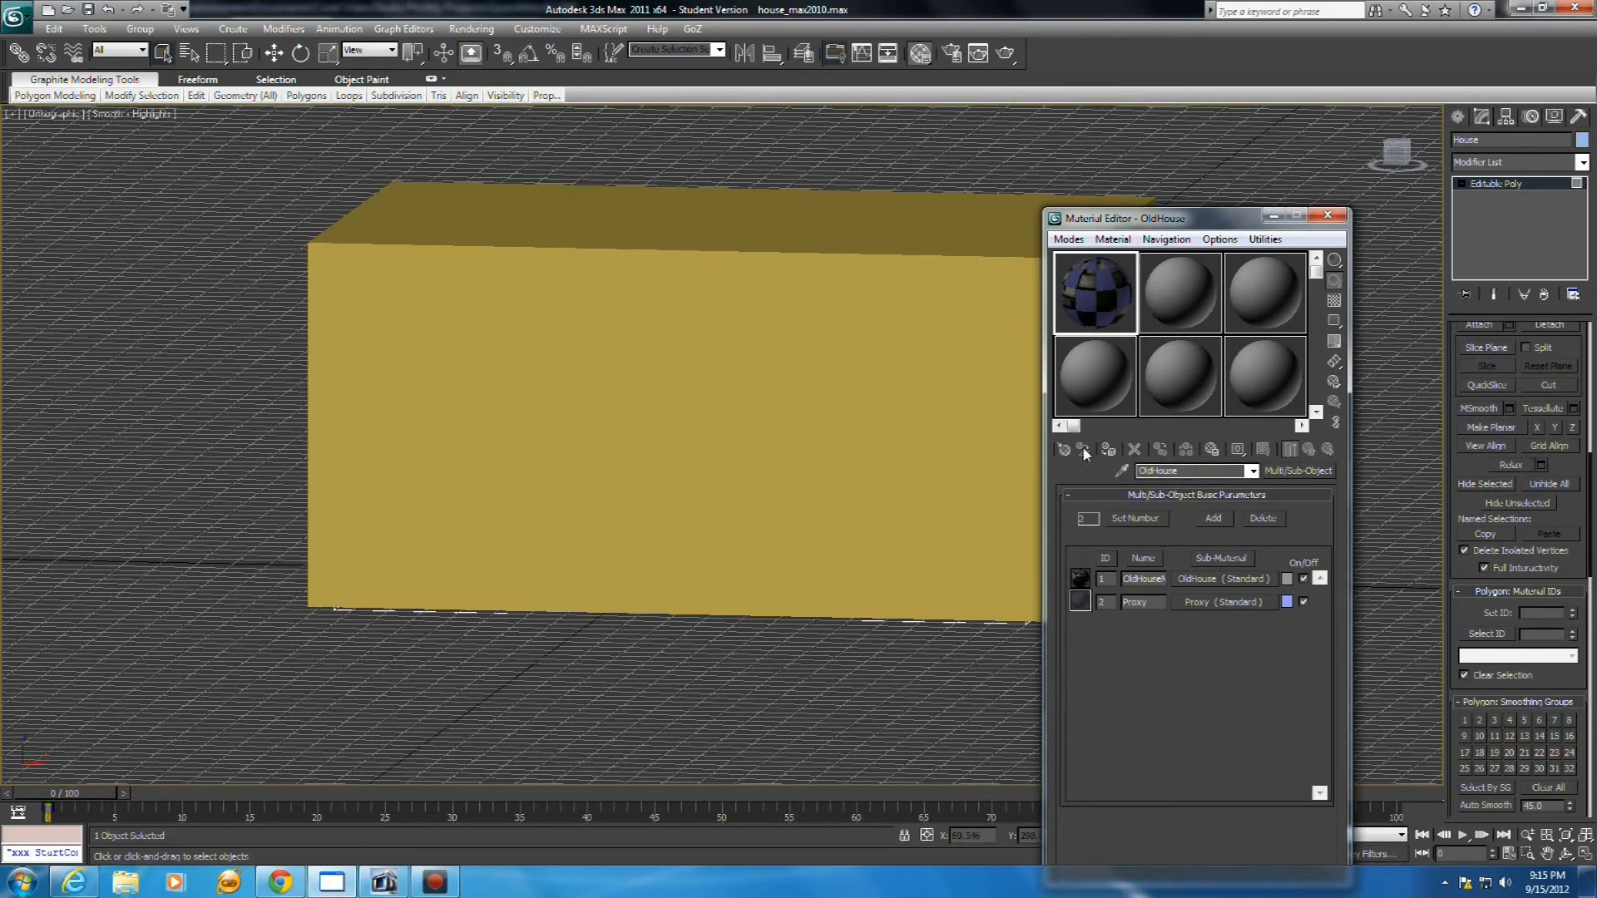
left_click(1107, 451)
Select the Proxy object from the scene, assign the OldHouse material to it and close the Material Editor
left_click(187, 55)
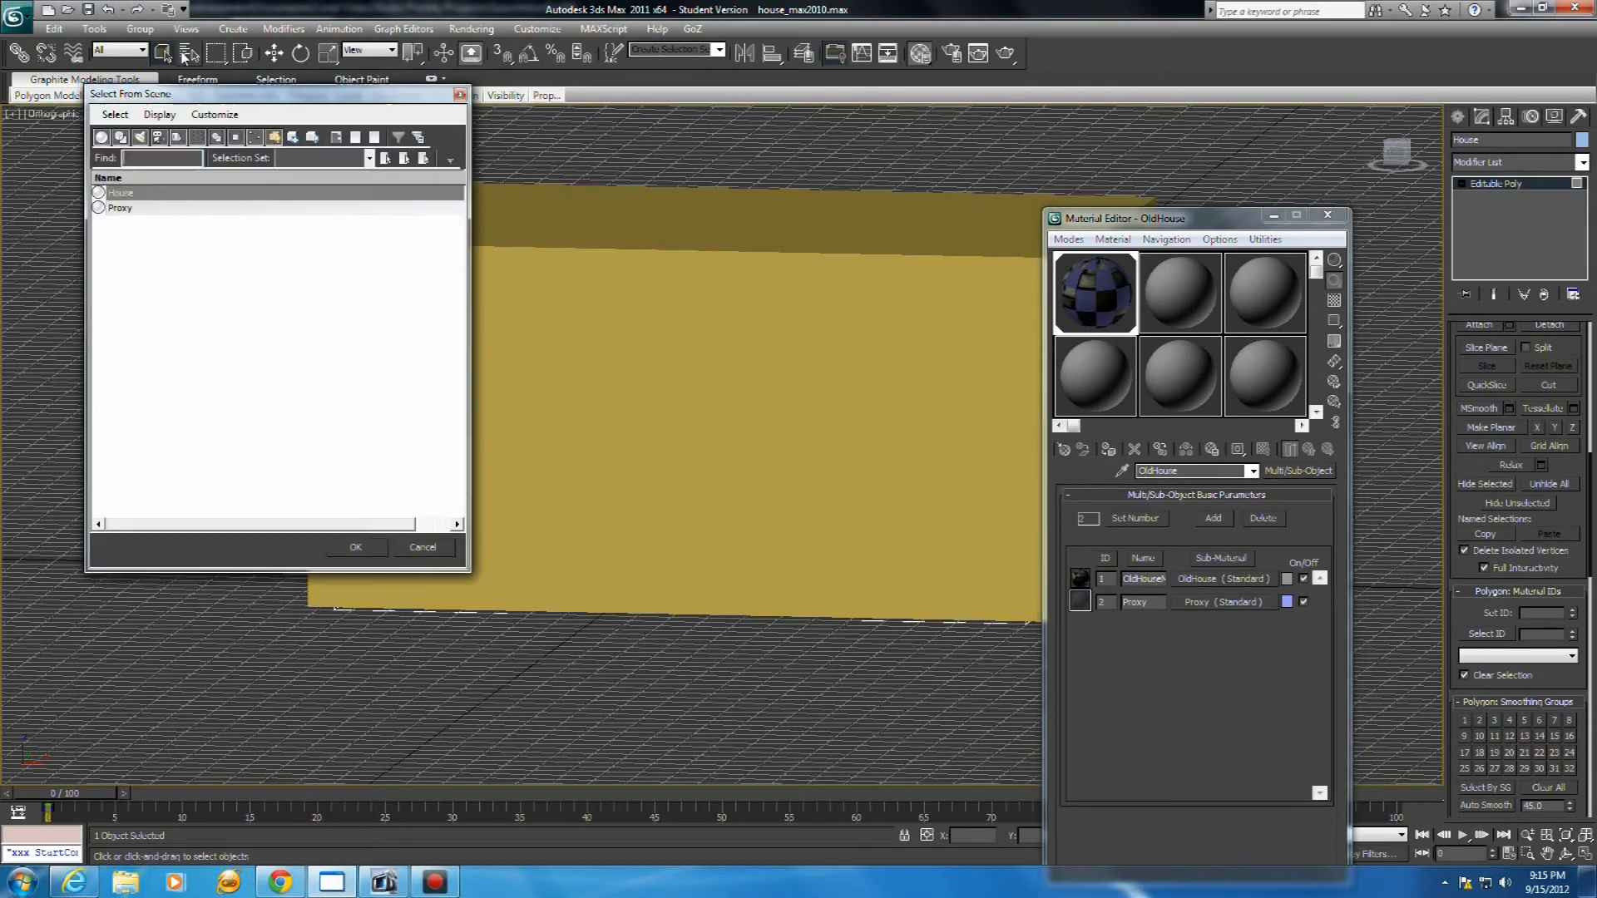
left_click(129, 208)
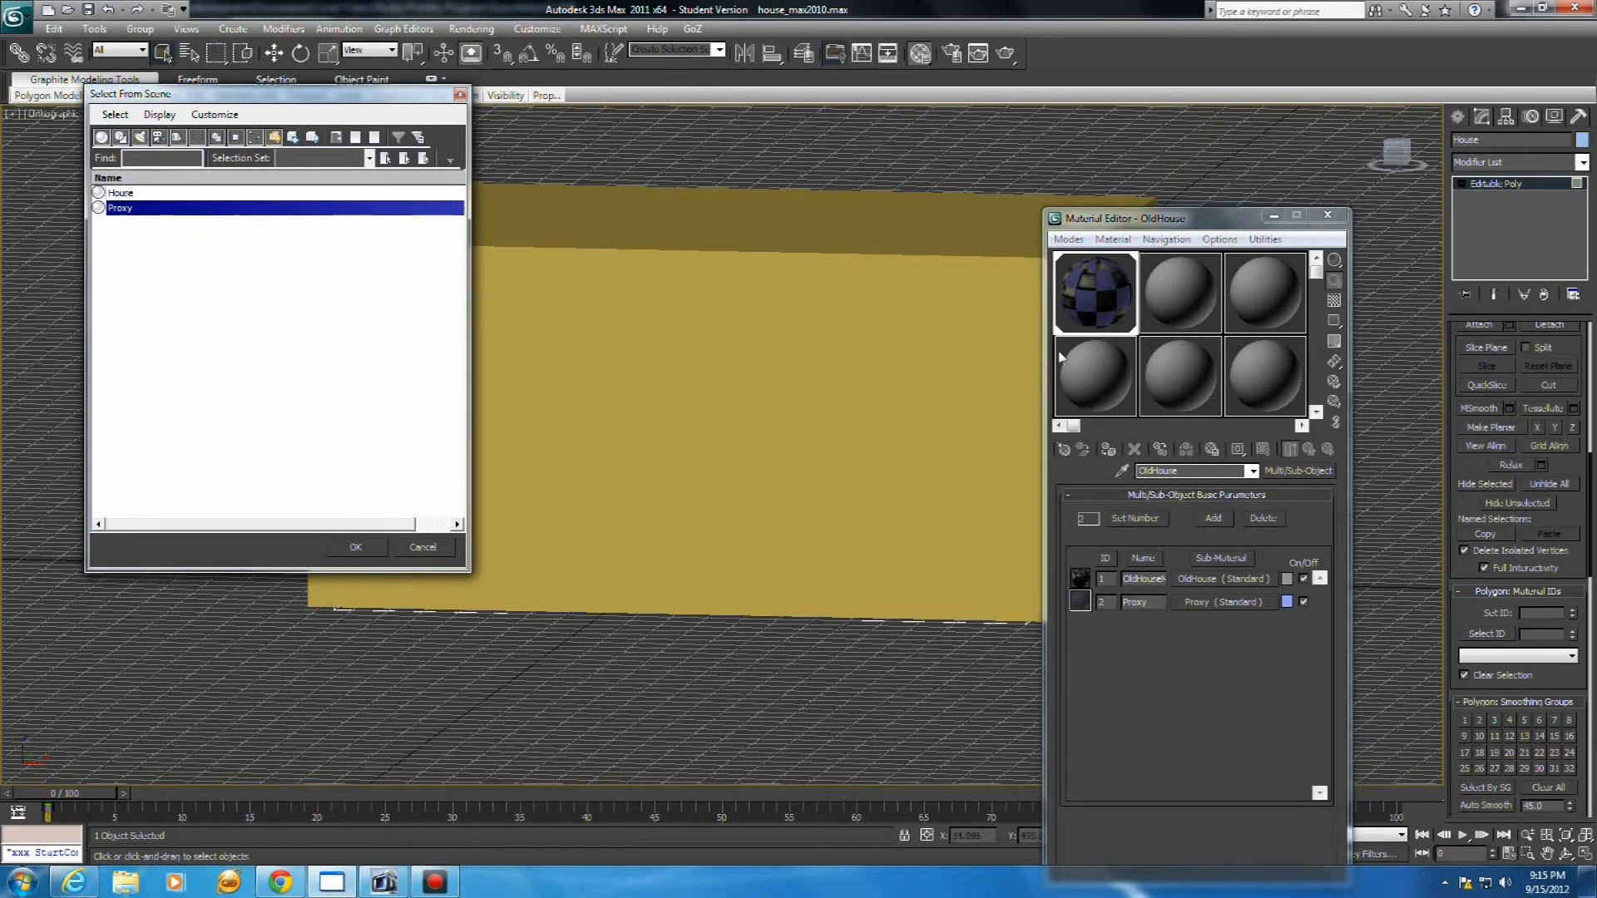
left_click(358, 546)
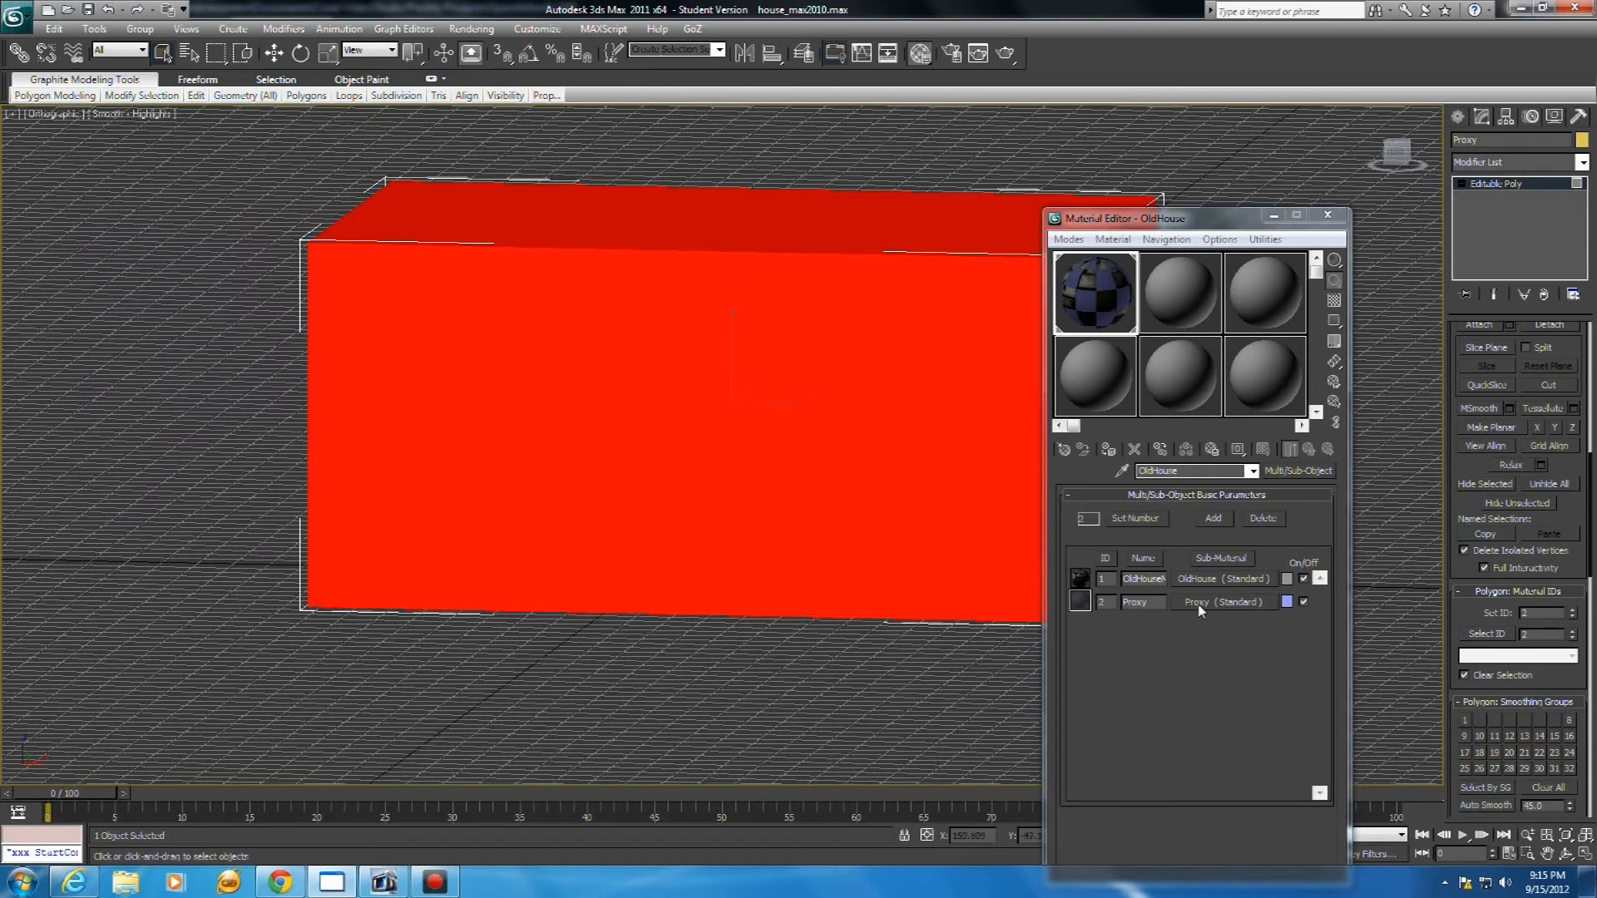
left_click(1109, 450)
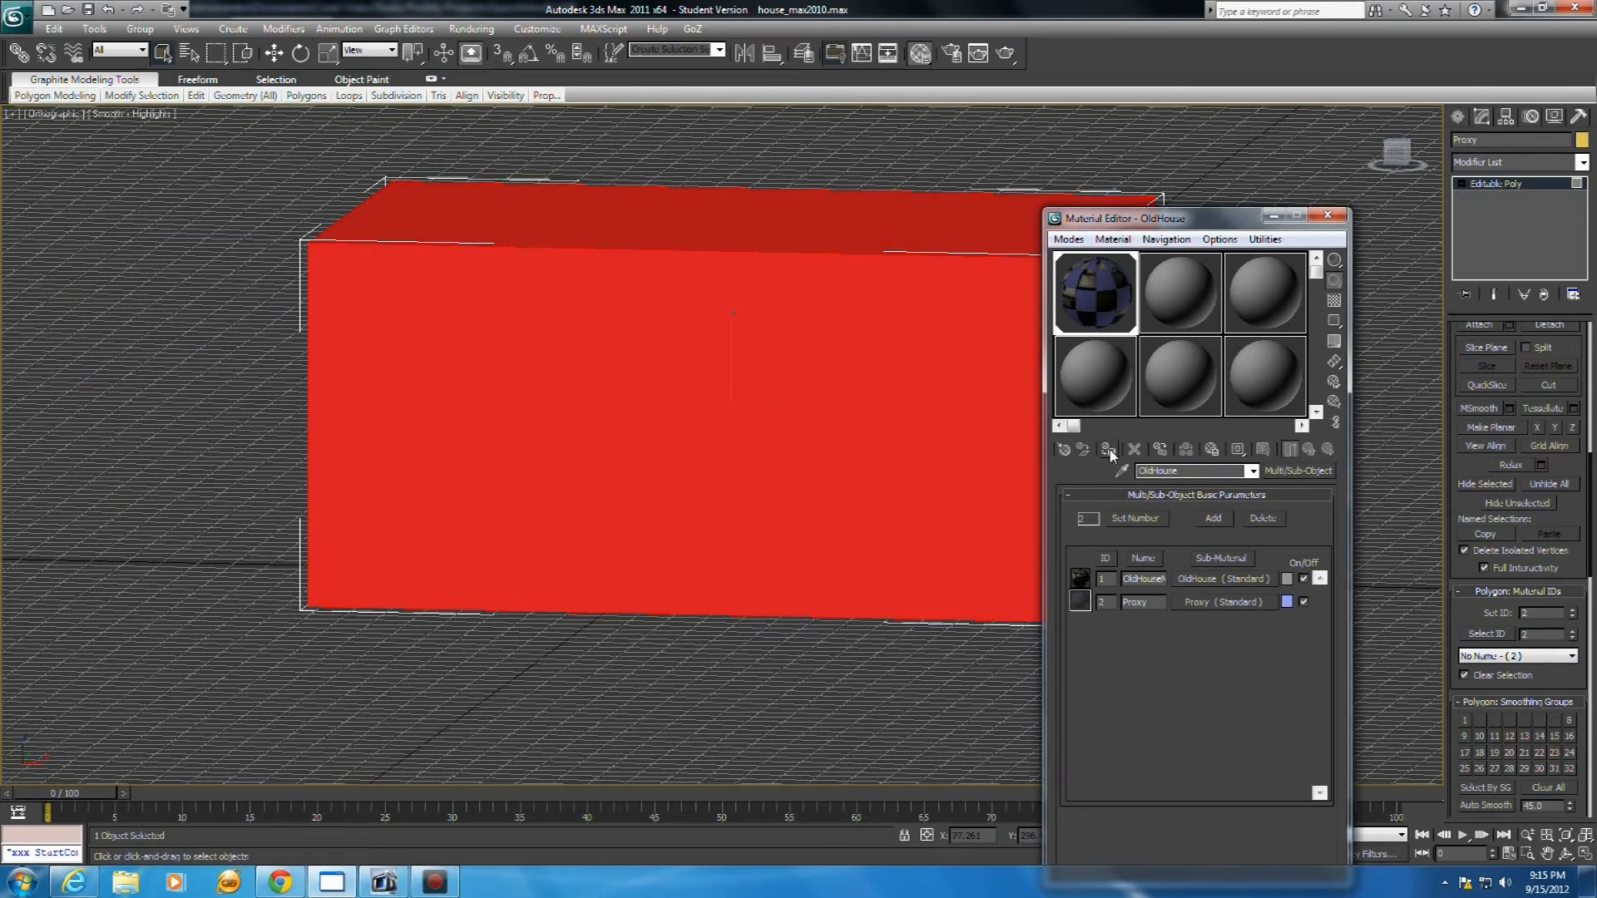
left_click(792, 698)
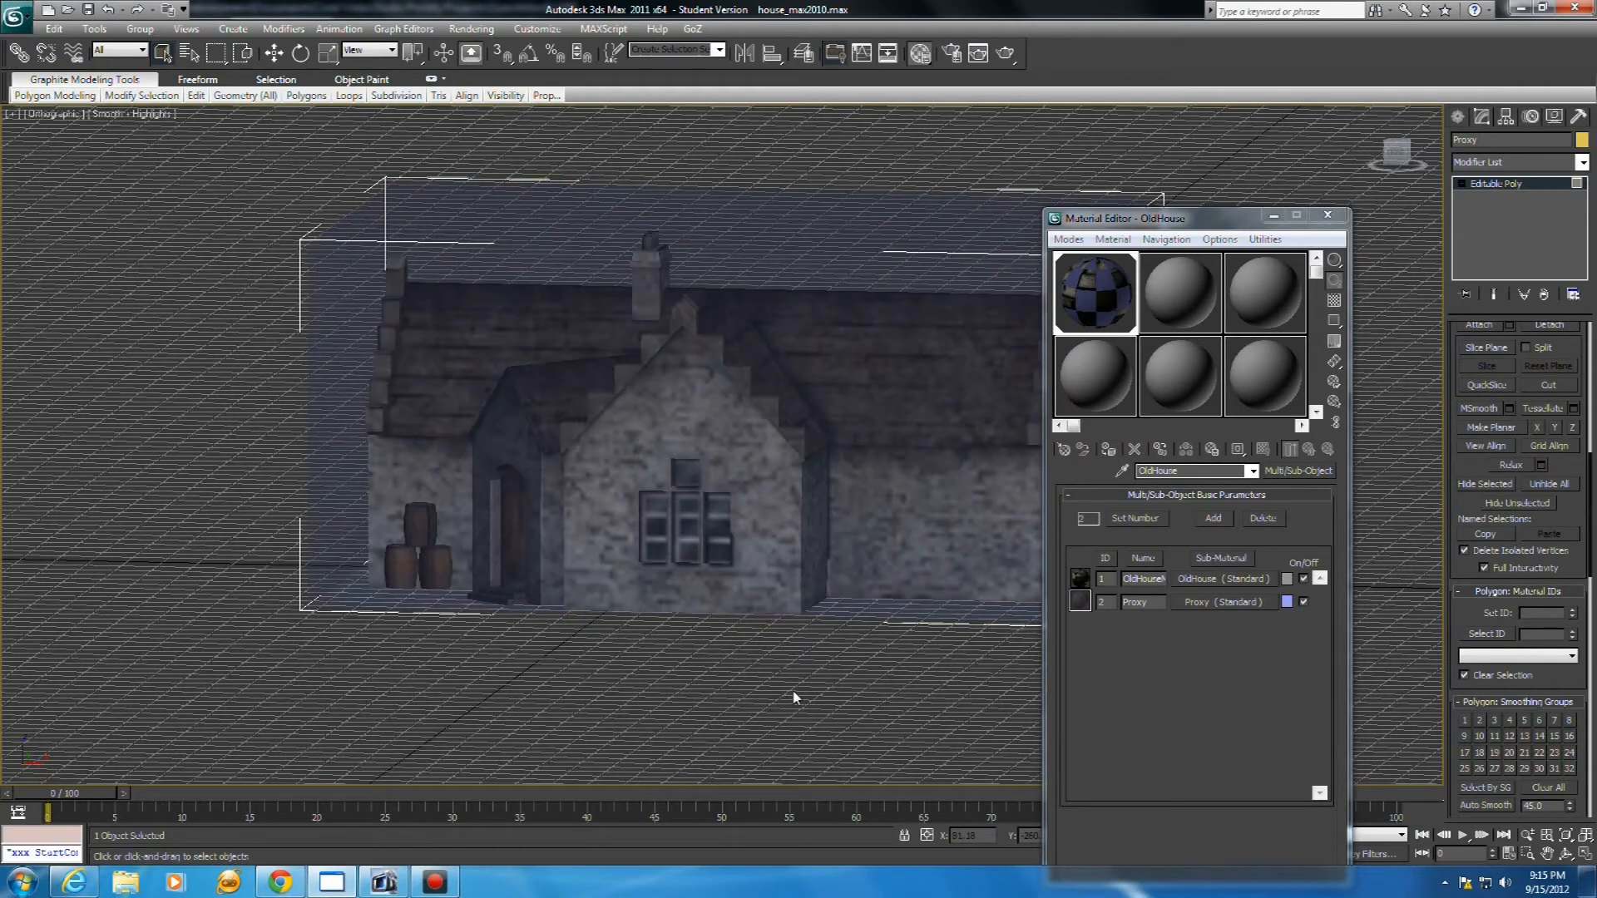
left_click(1327, 216)
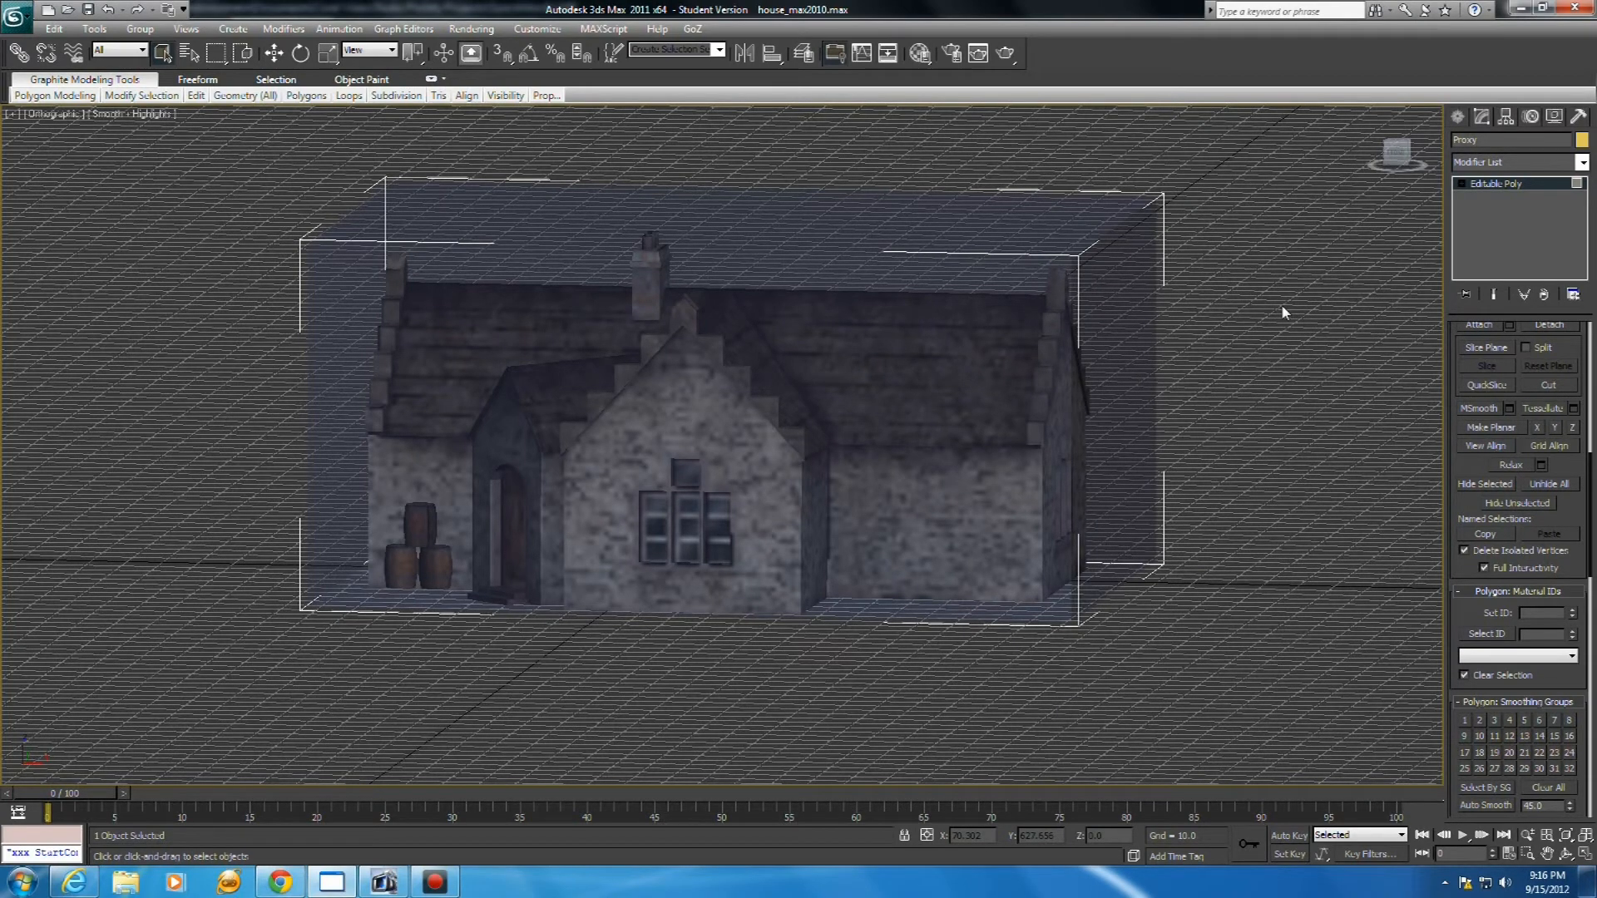
Render the orthographic view of the house inside its proxy box to check the materials
middle_click_drag(1226, 343, 1217, 347, "alt")
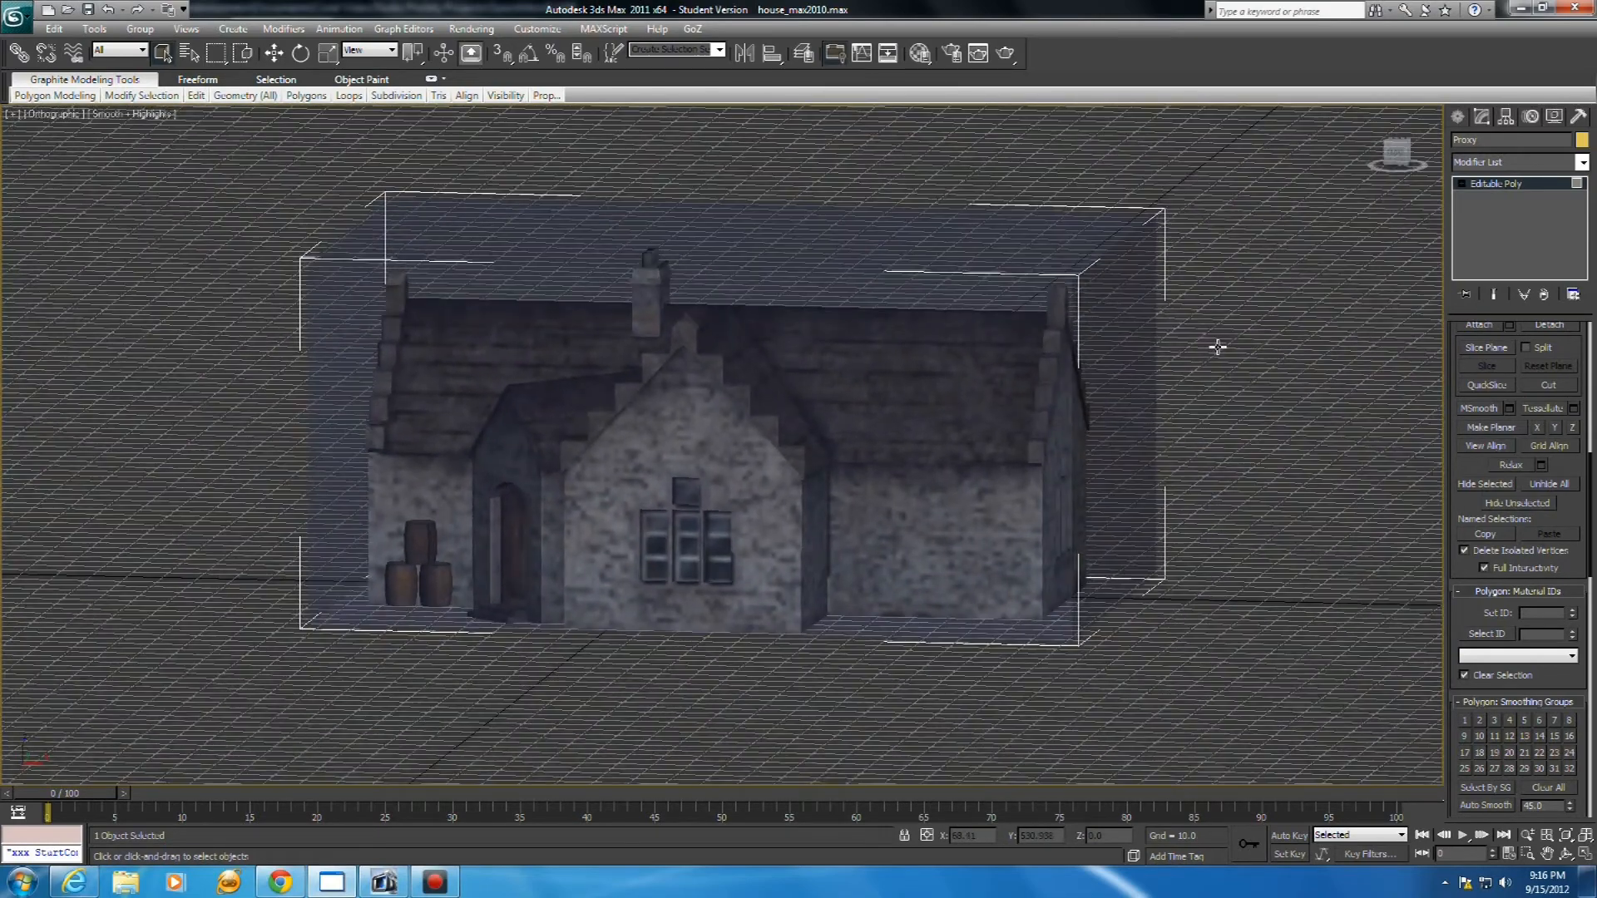
key("shift+q")
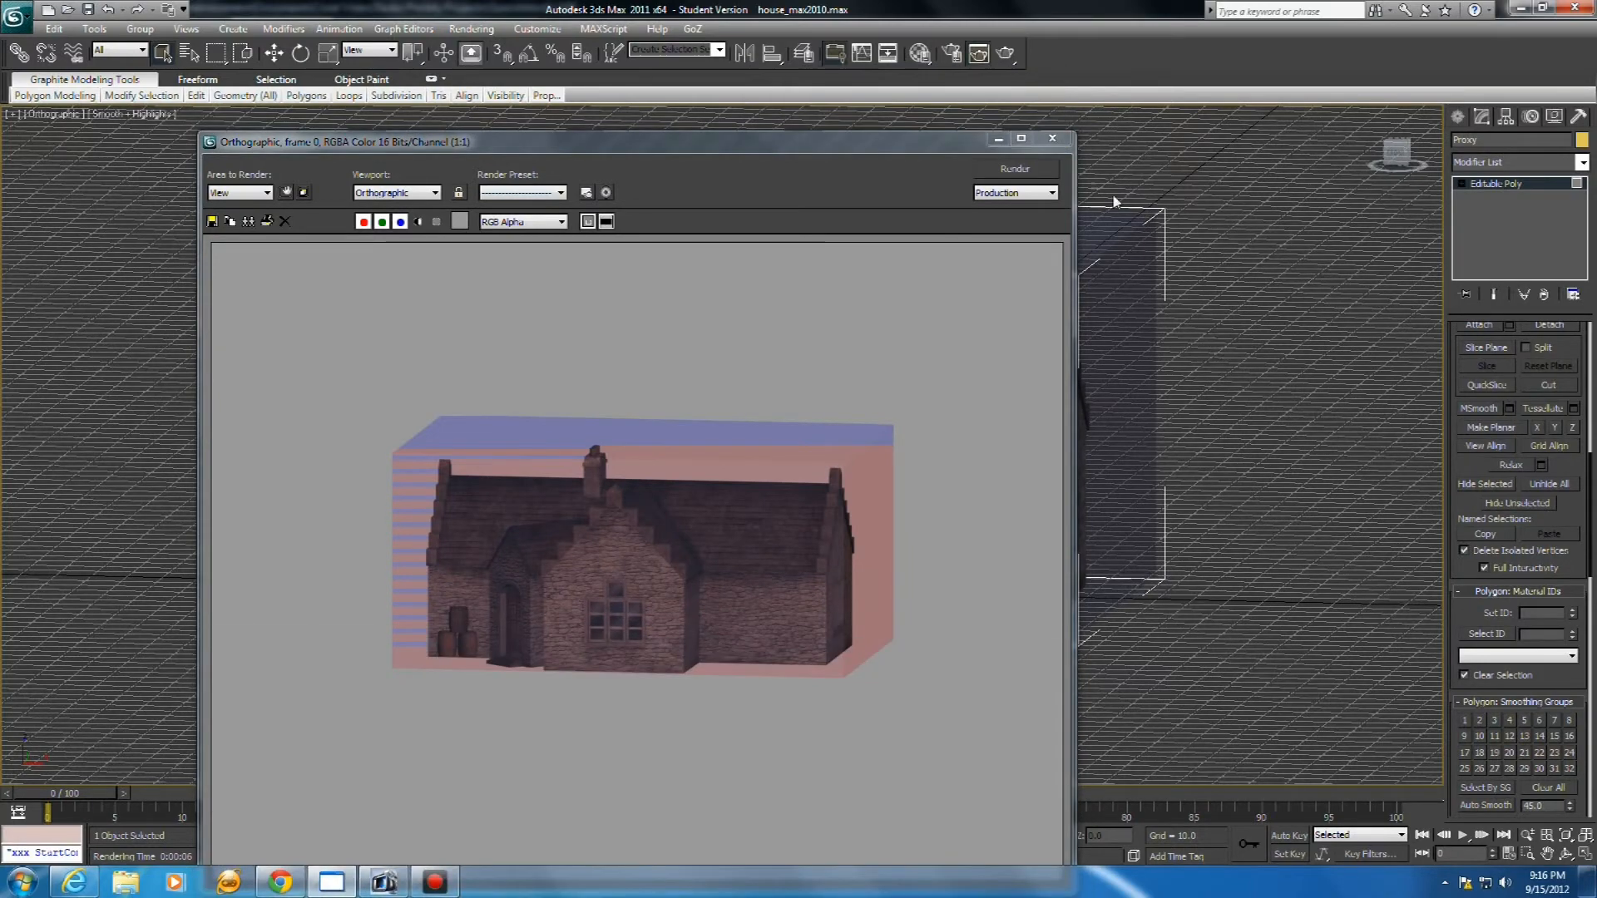
Close the rendered image and load the CryENGINE3 Exporter utility
left_click(1053, 140)
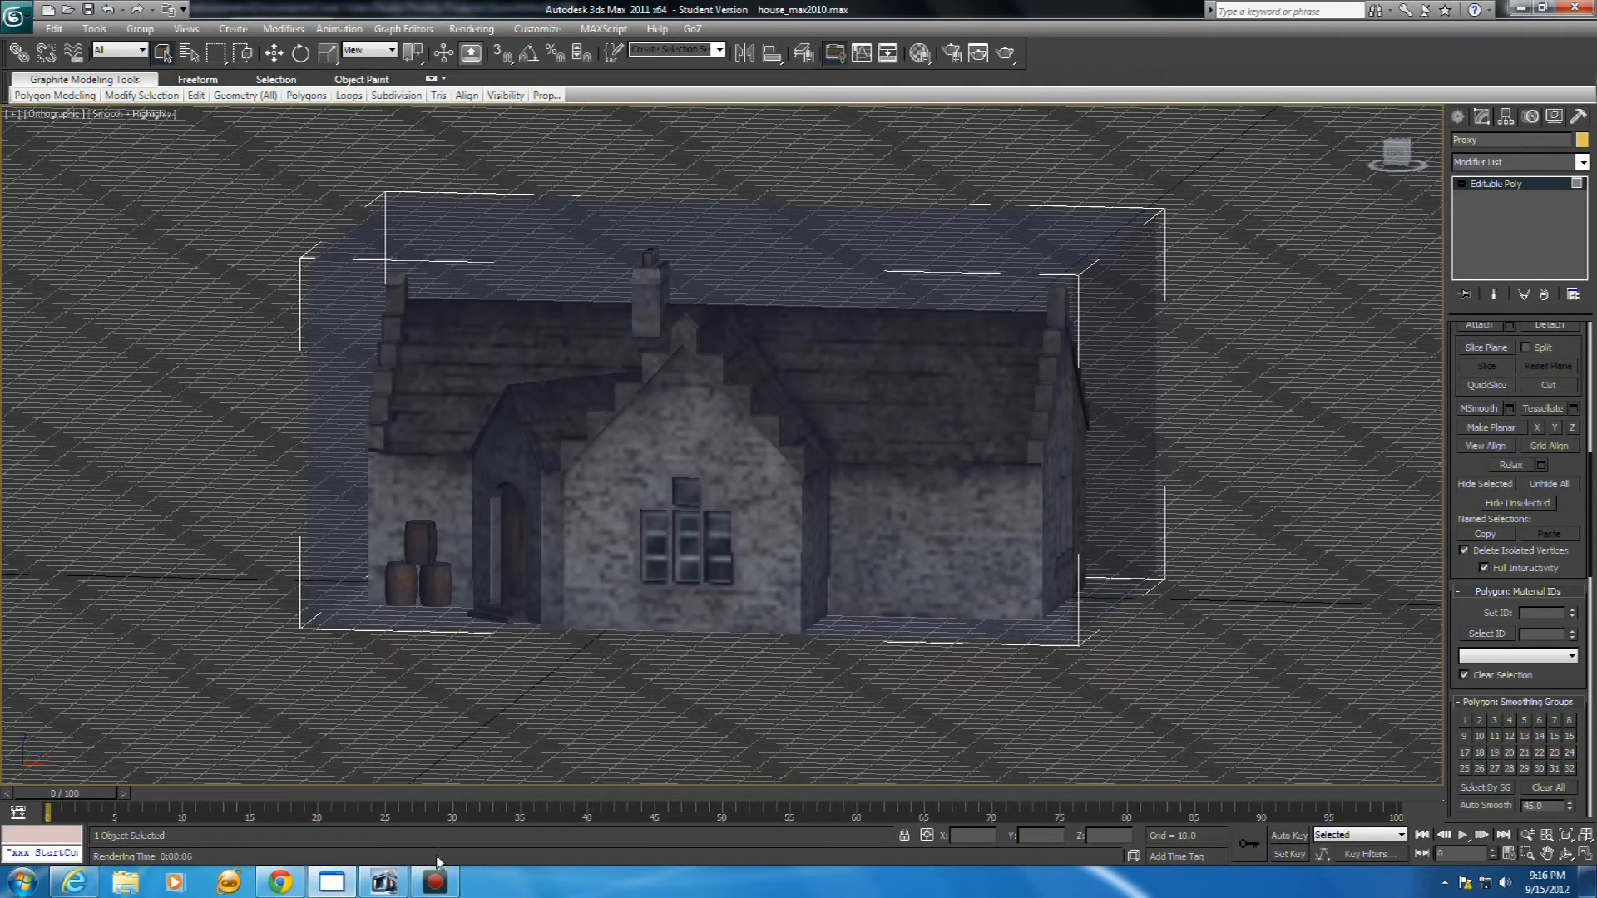
left_click(1578, 116)
left_click(1479, 184)
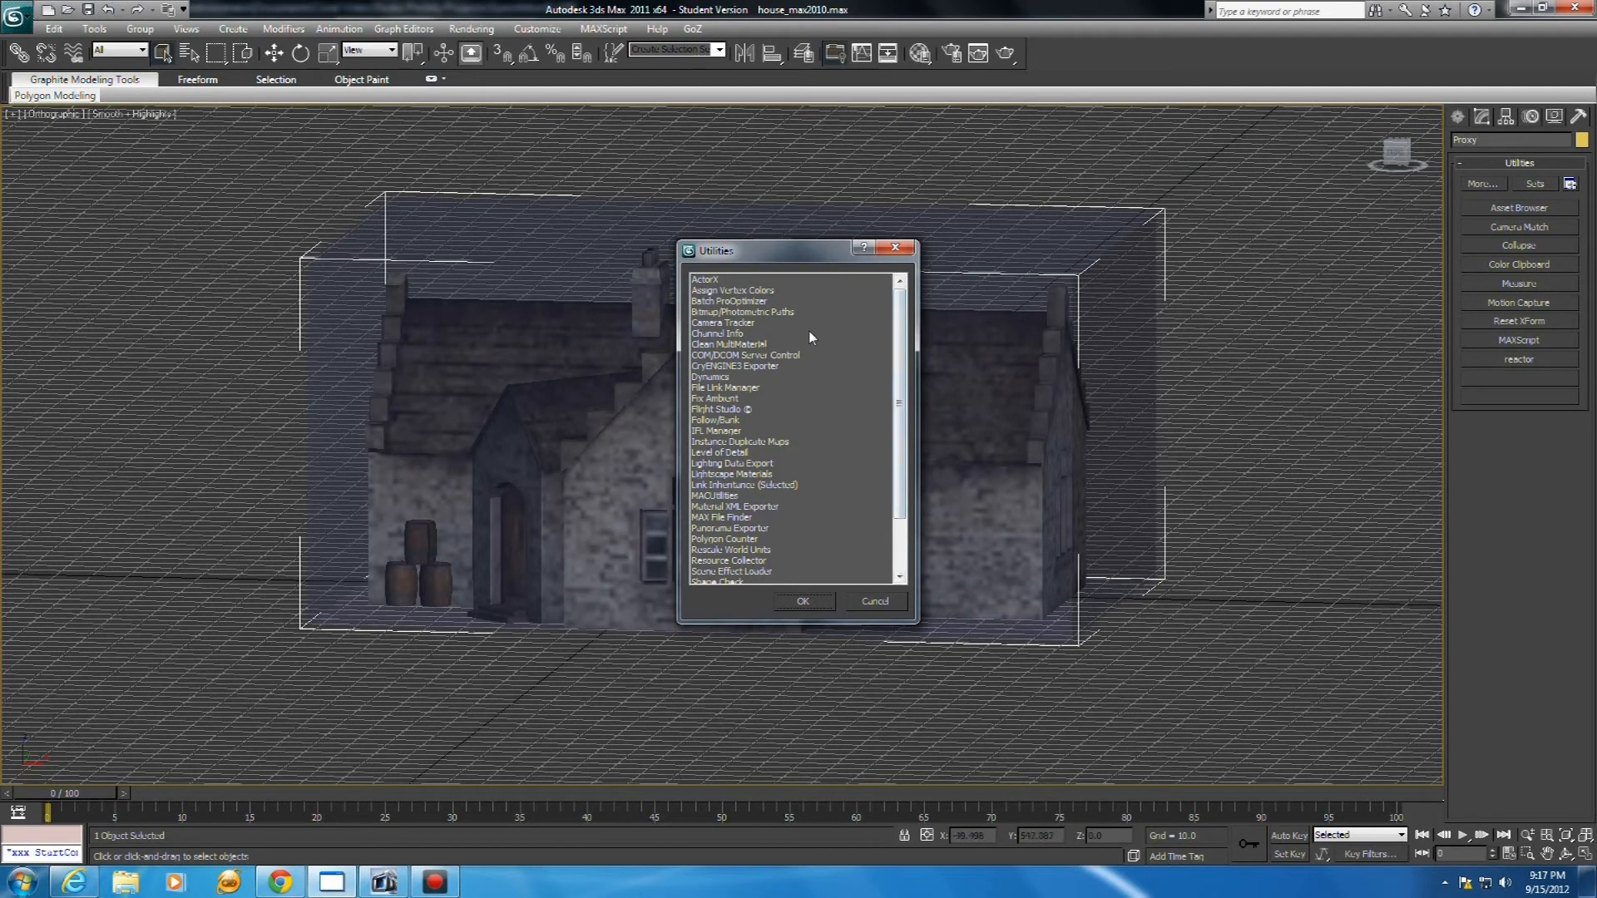
left_click(737, 366)
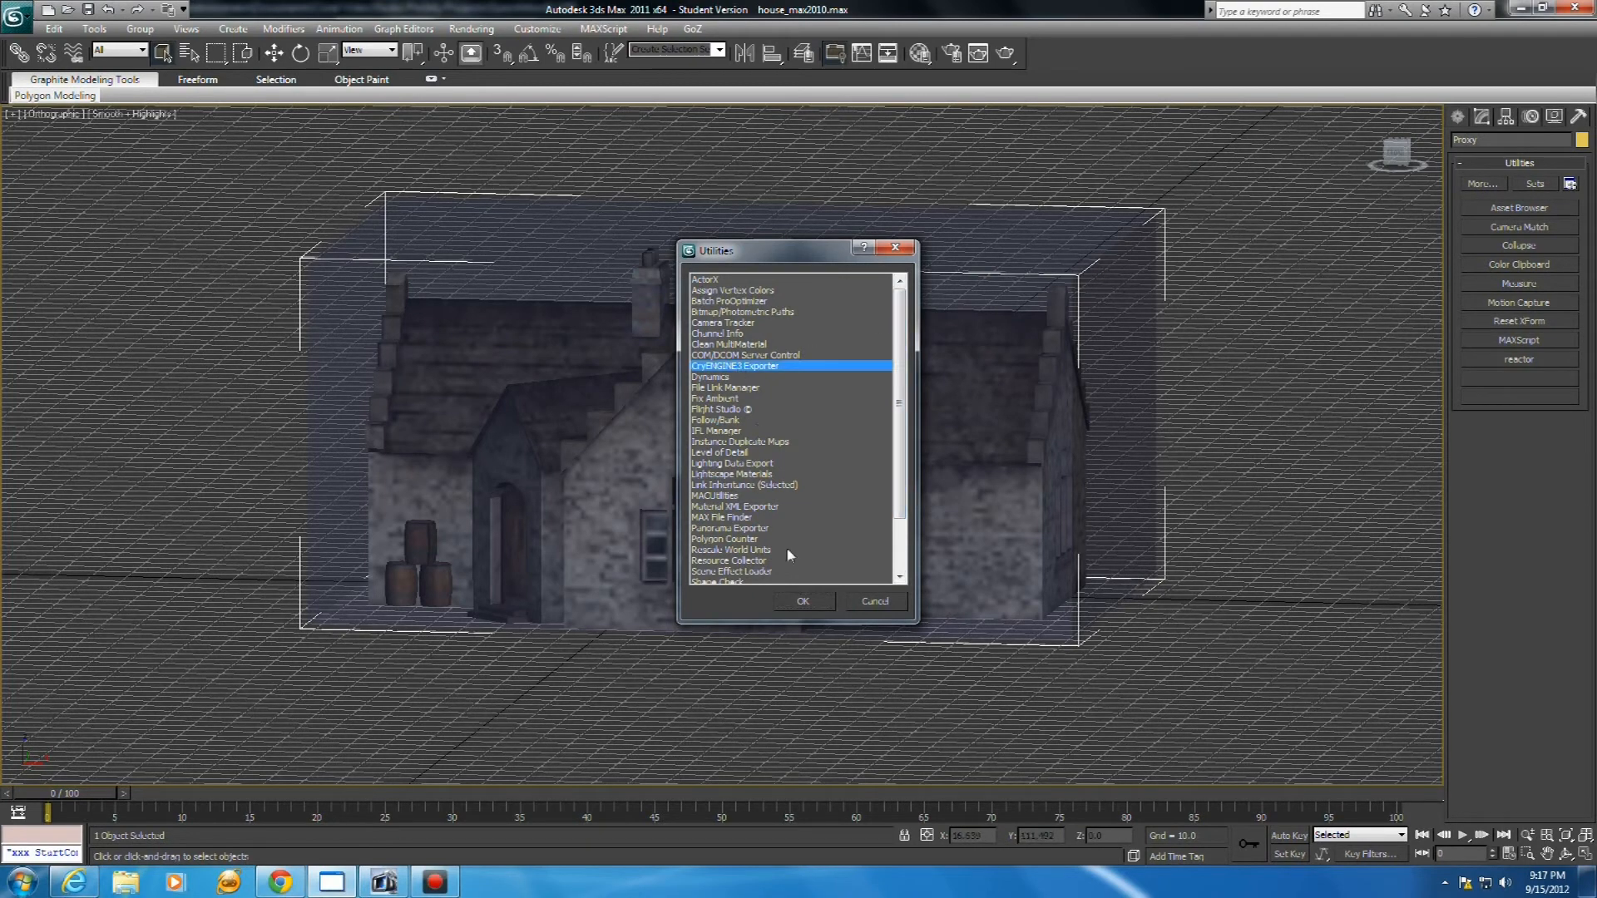
left_click(804, 601)
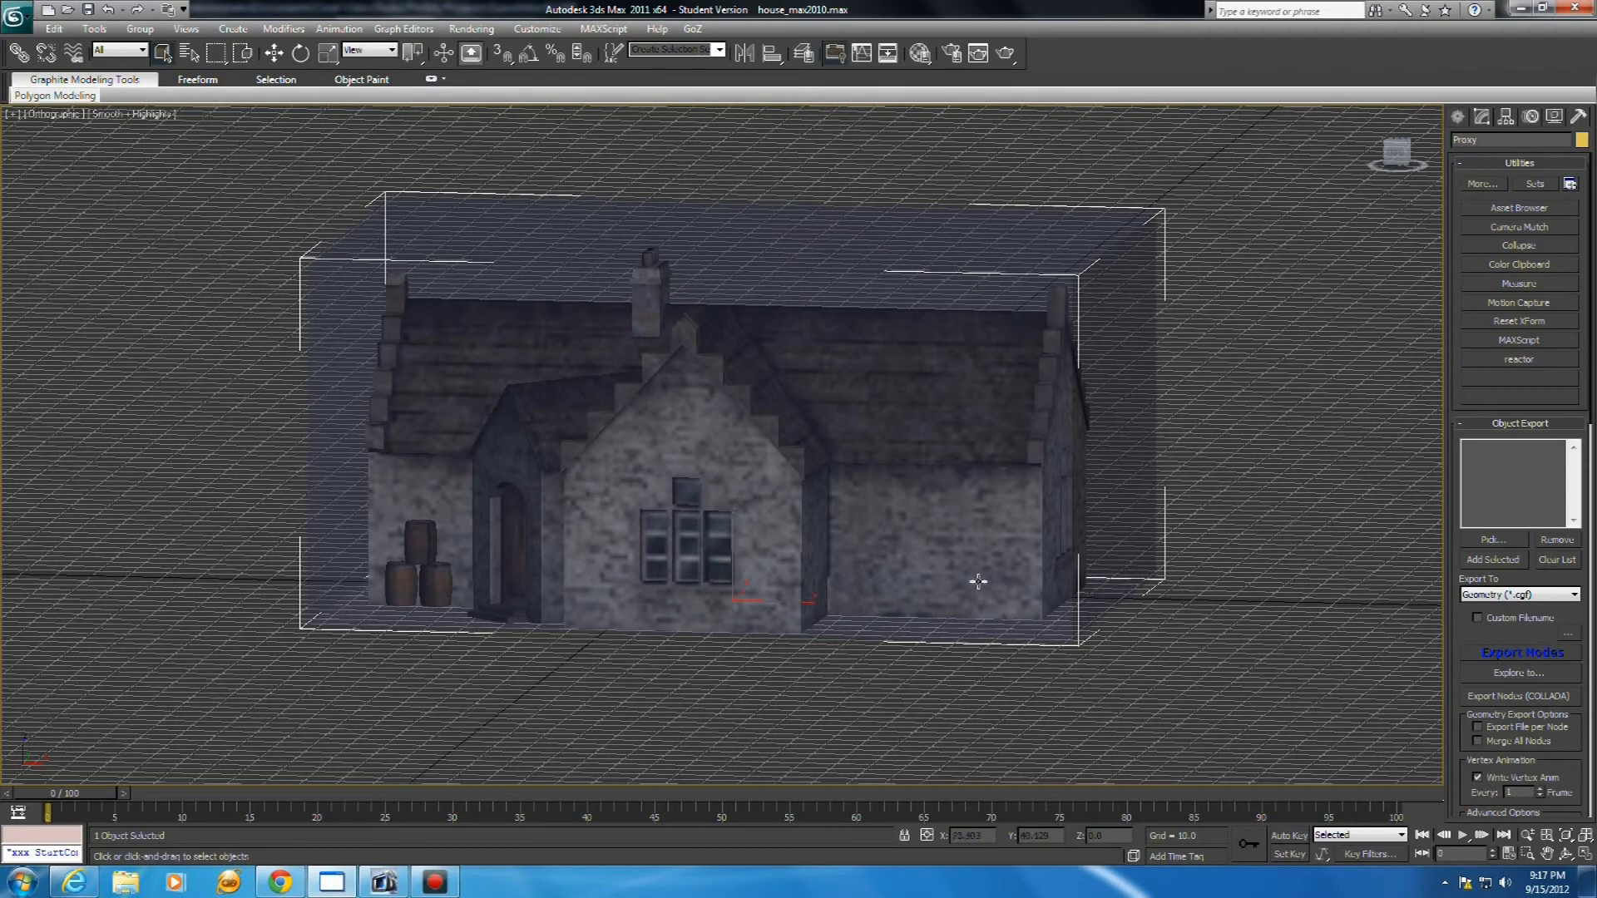
Select both the House and Proxy objects and add them to the CryENGINE exporter's object export list
left_click(258, 163)
left_click_drag(259, 164, 1225, 651)
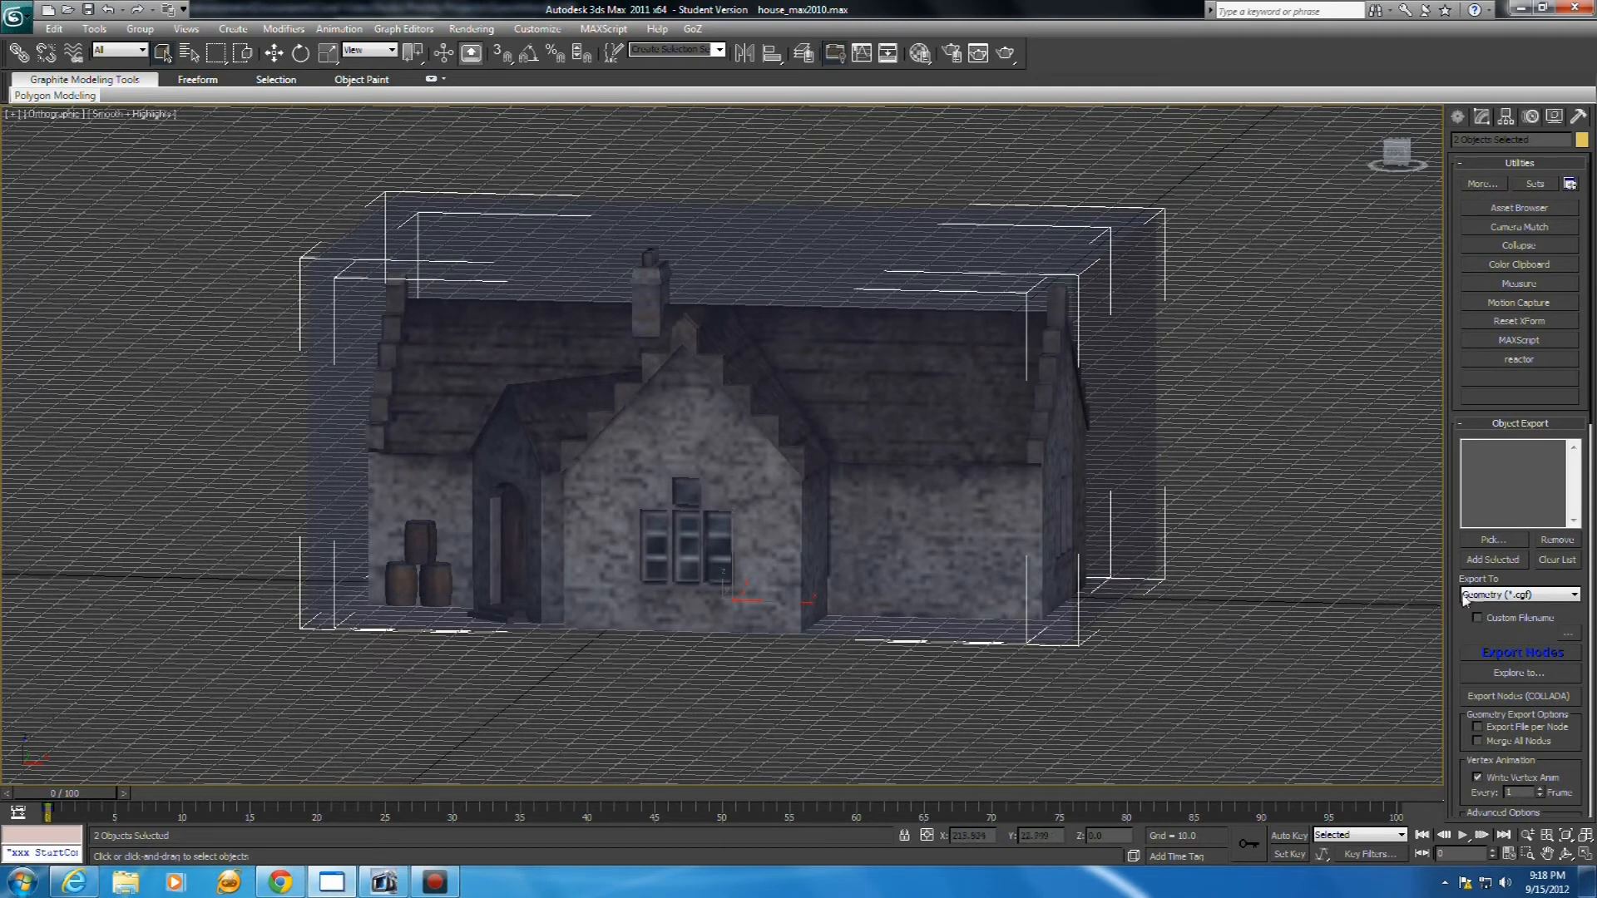
left_click(1493, 560)
Save the scene under the new name House in the SpeculumMorsLevel Buildings folder of the cryengine Game Objects directory
left_click(15, 18)
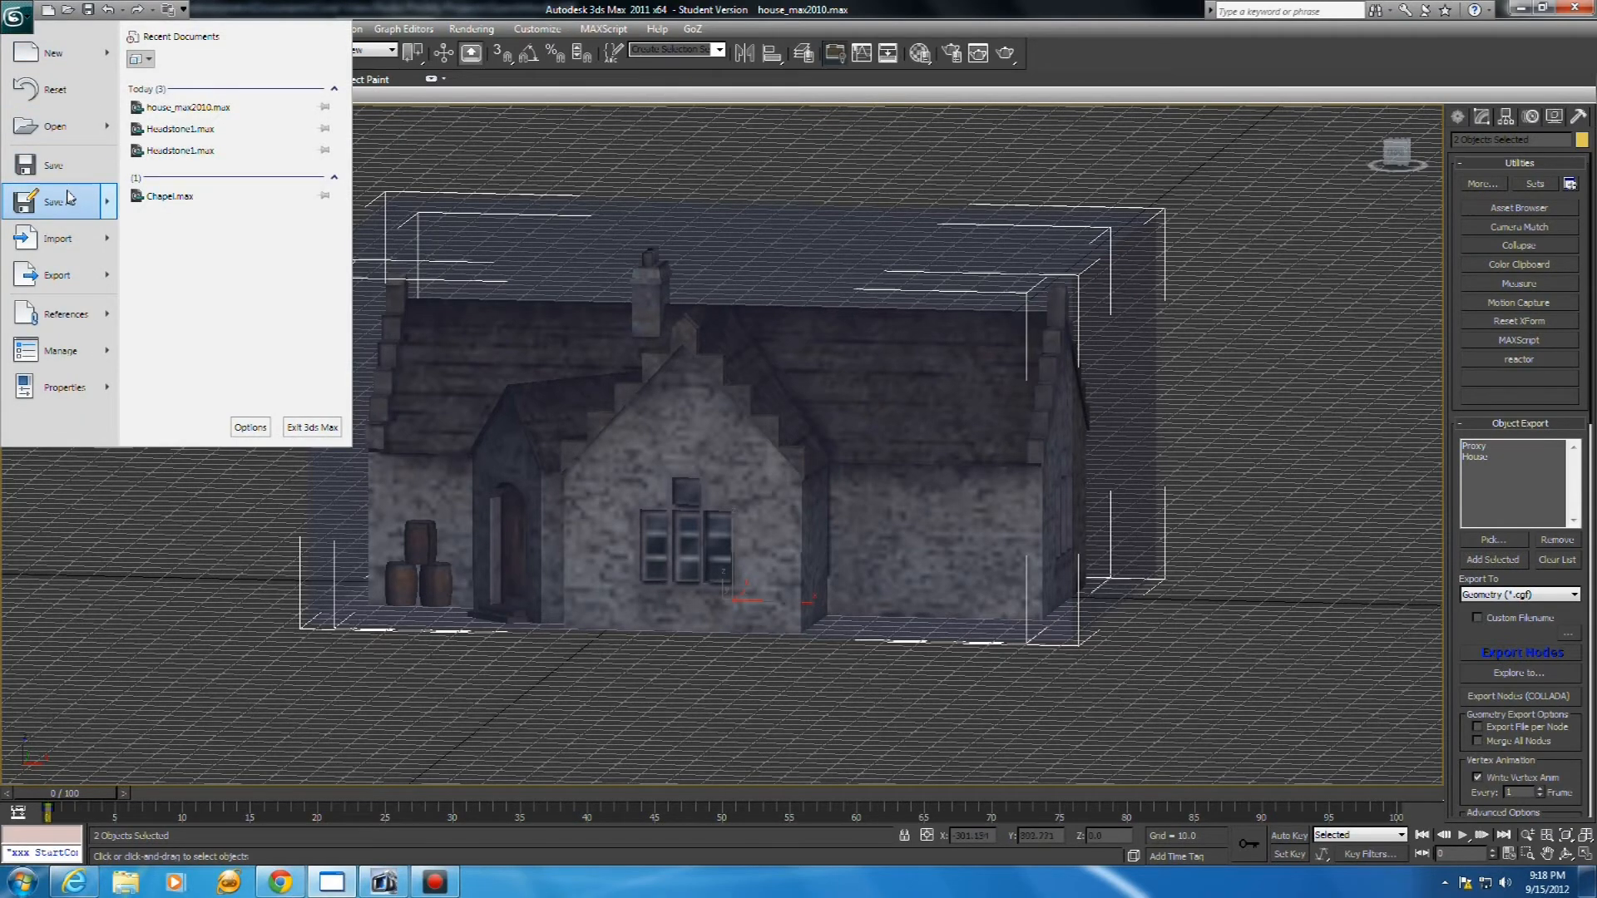
mouse_move(70, 198)
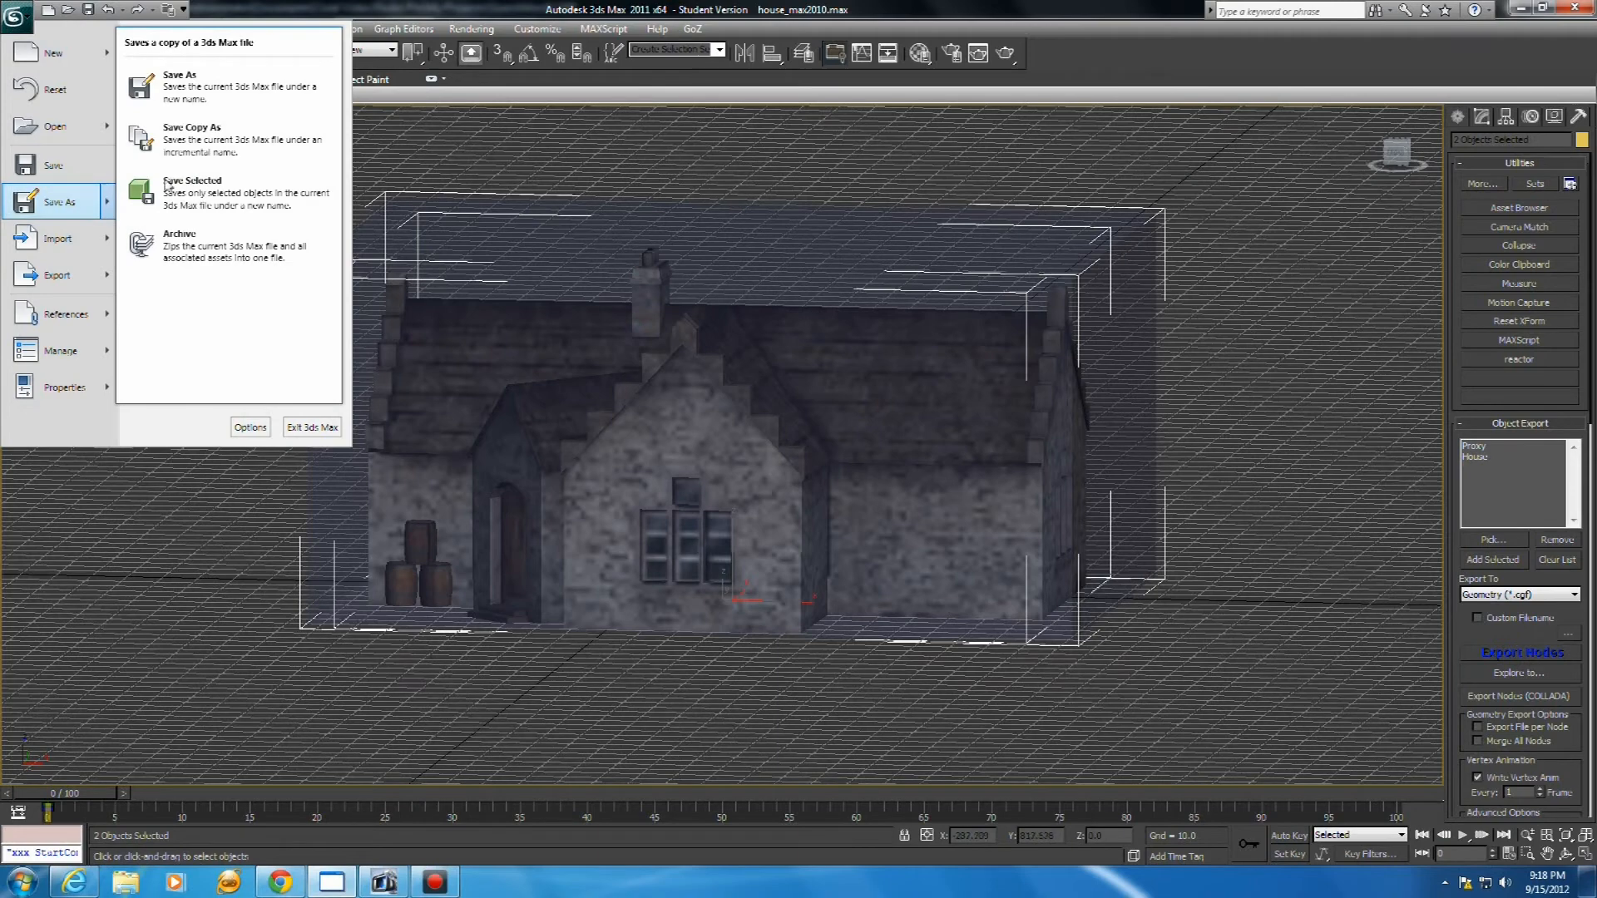
left_click(179, 84)
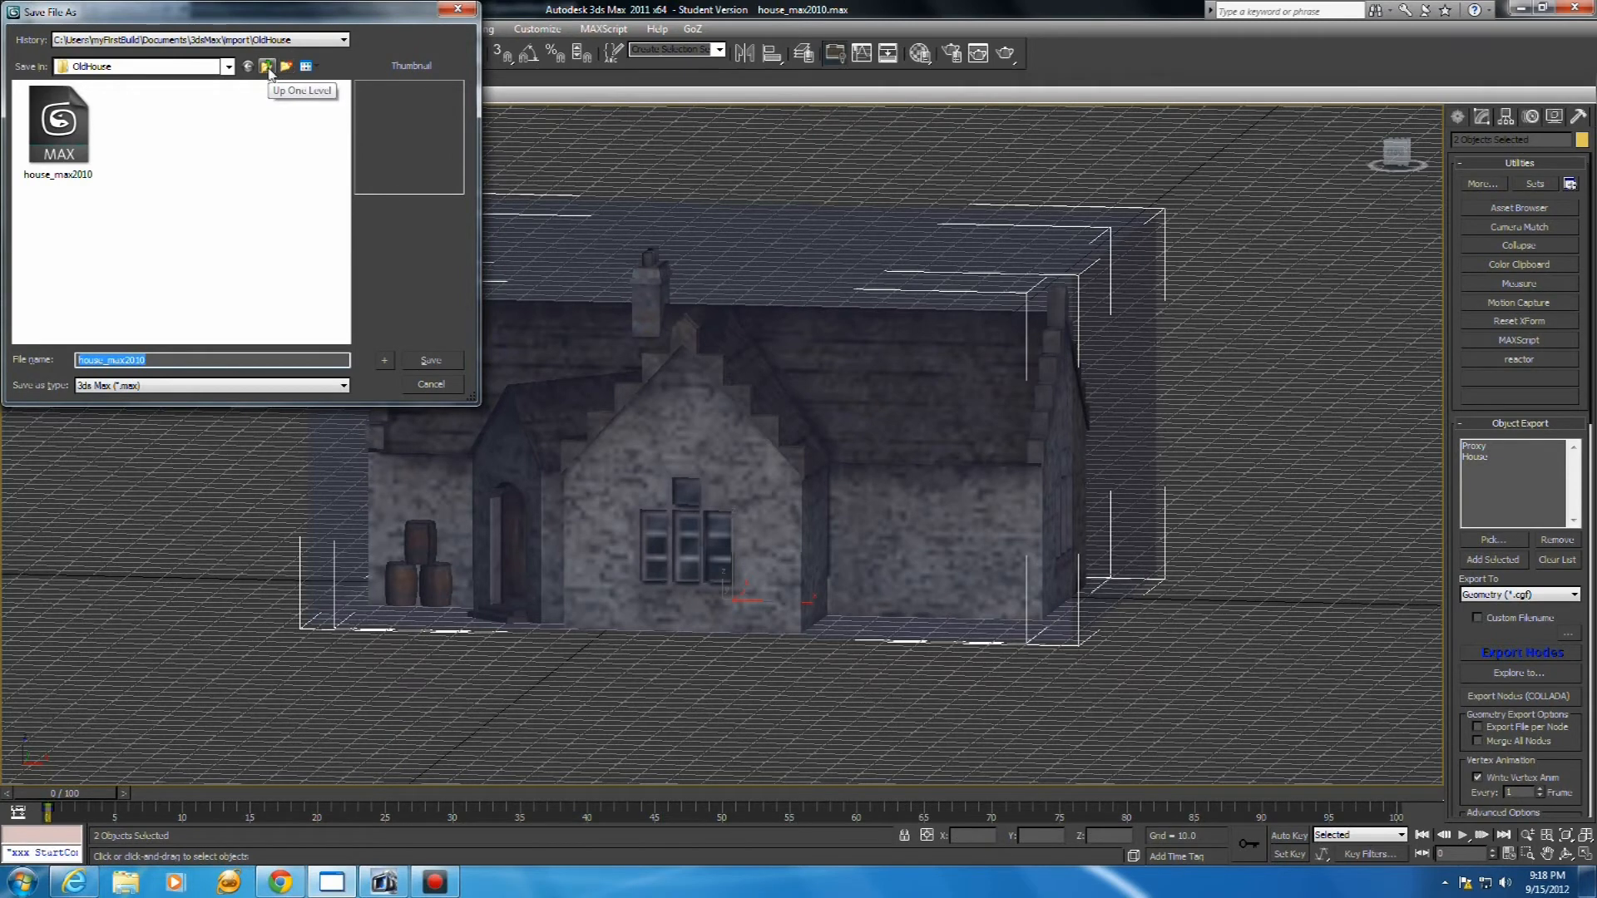
left_click(343, 41)
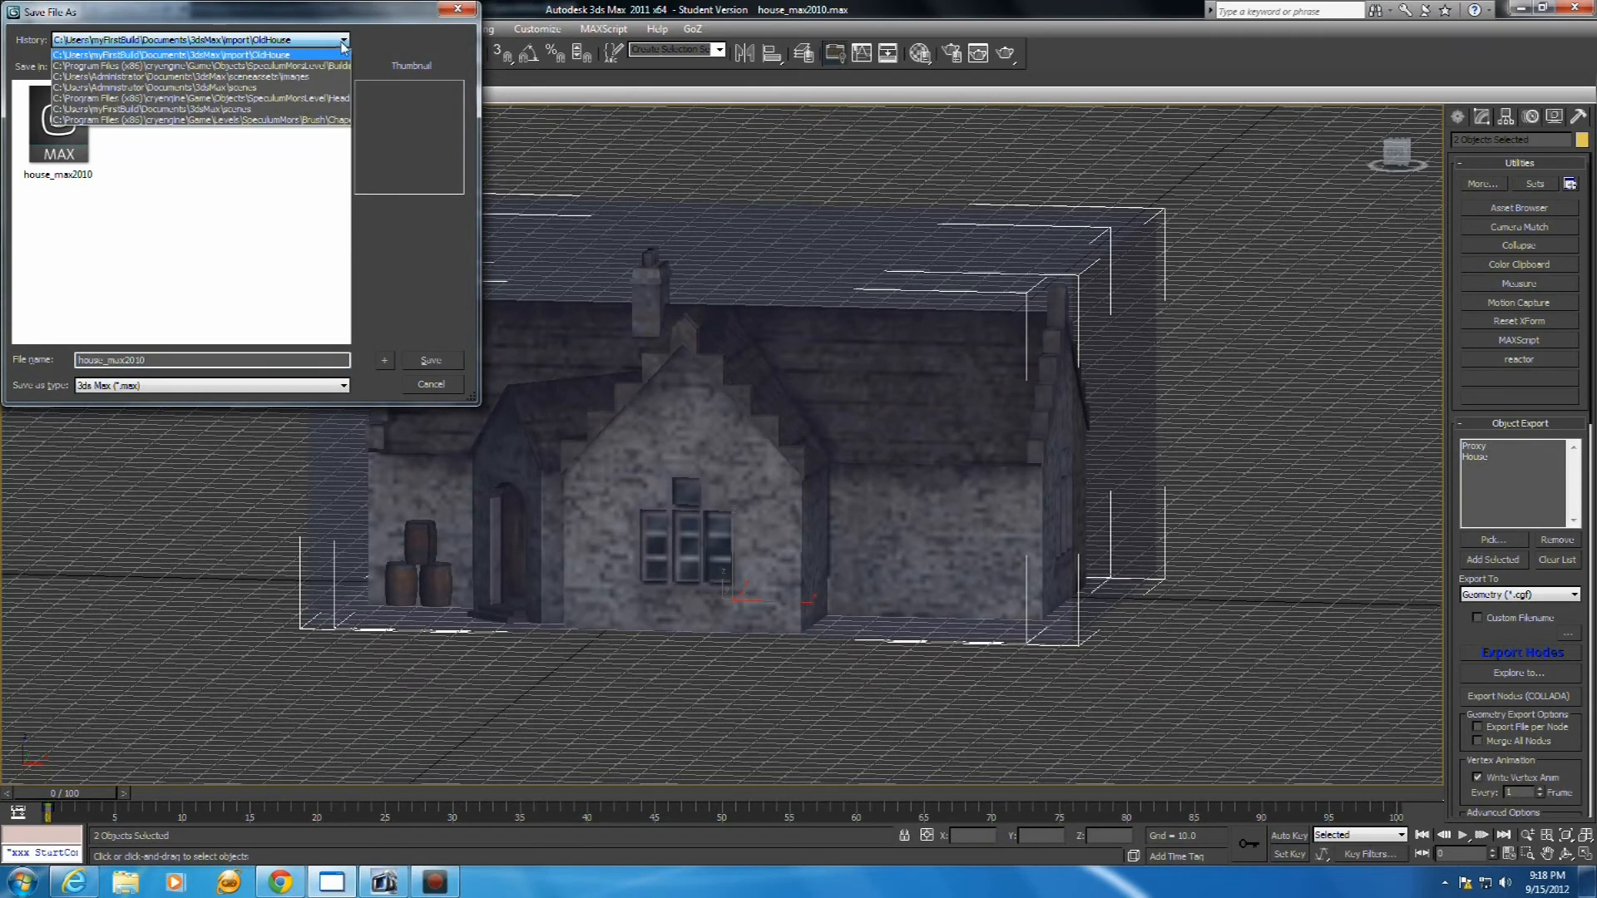
left_click(304, 67)
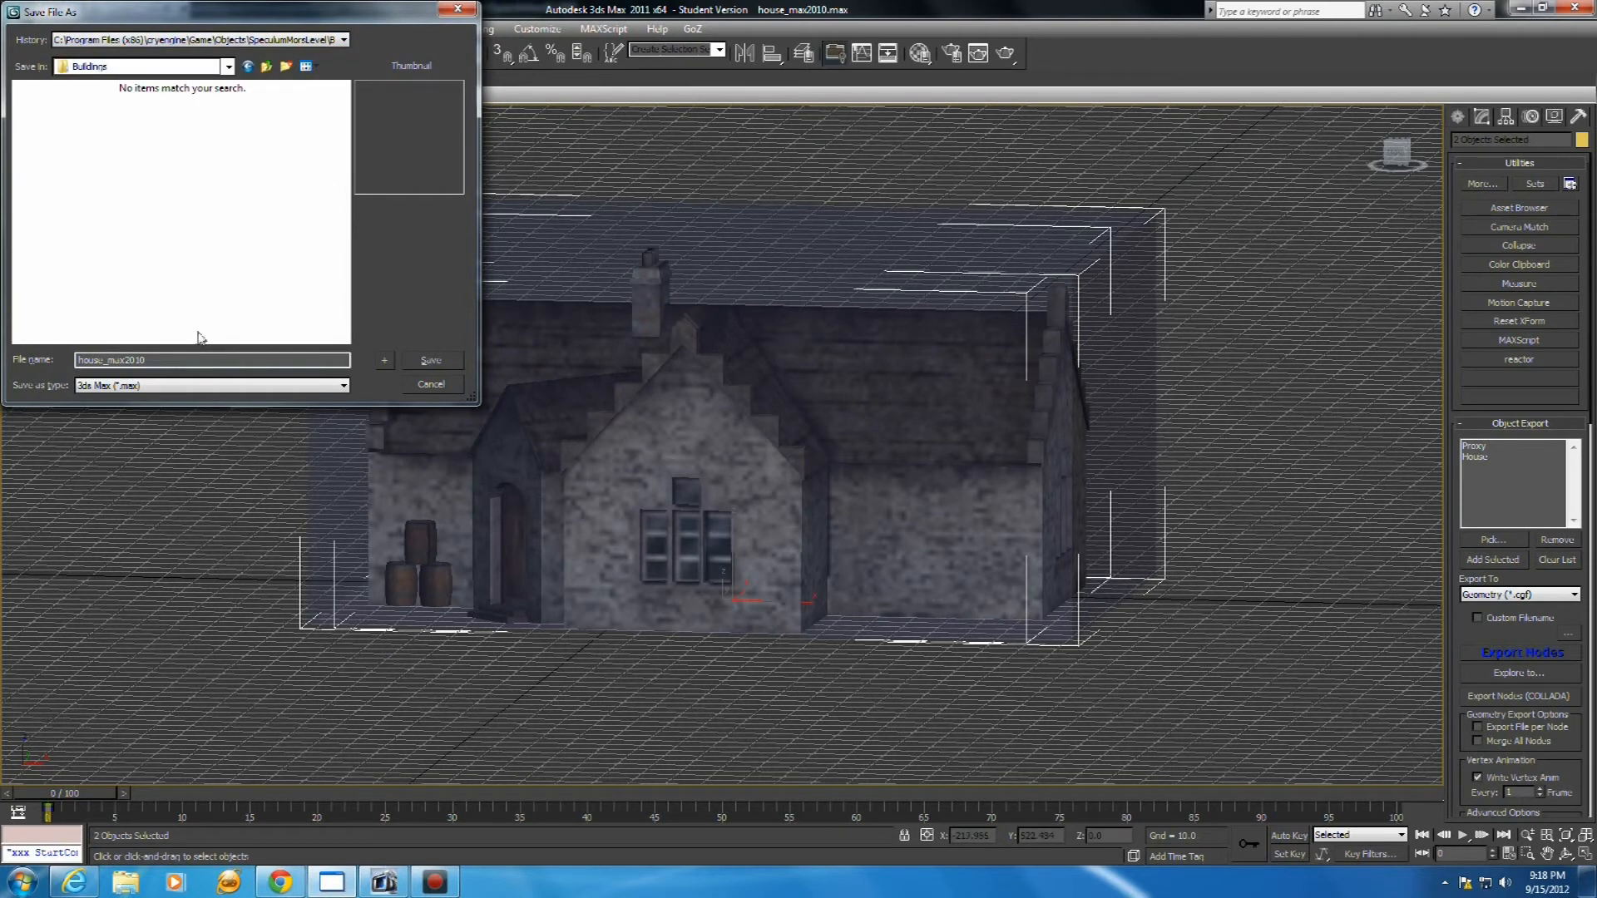
double_click(170, 359)
type("O")
type("House")
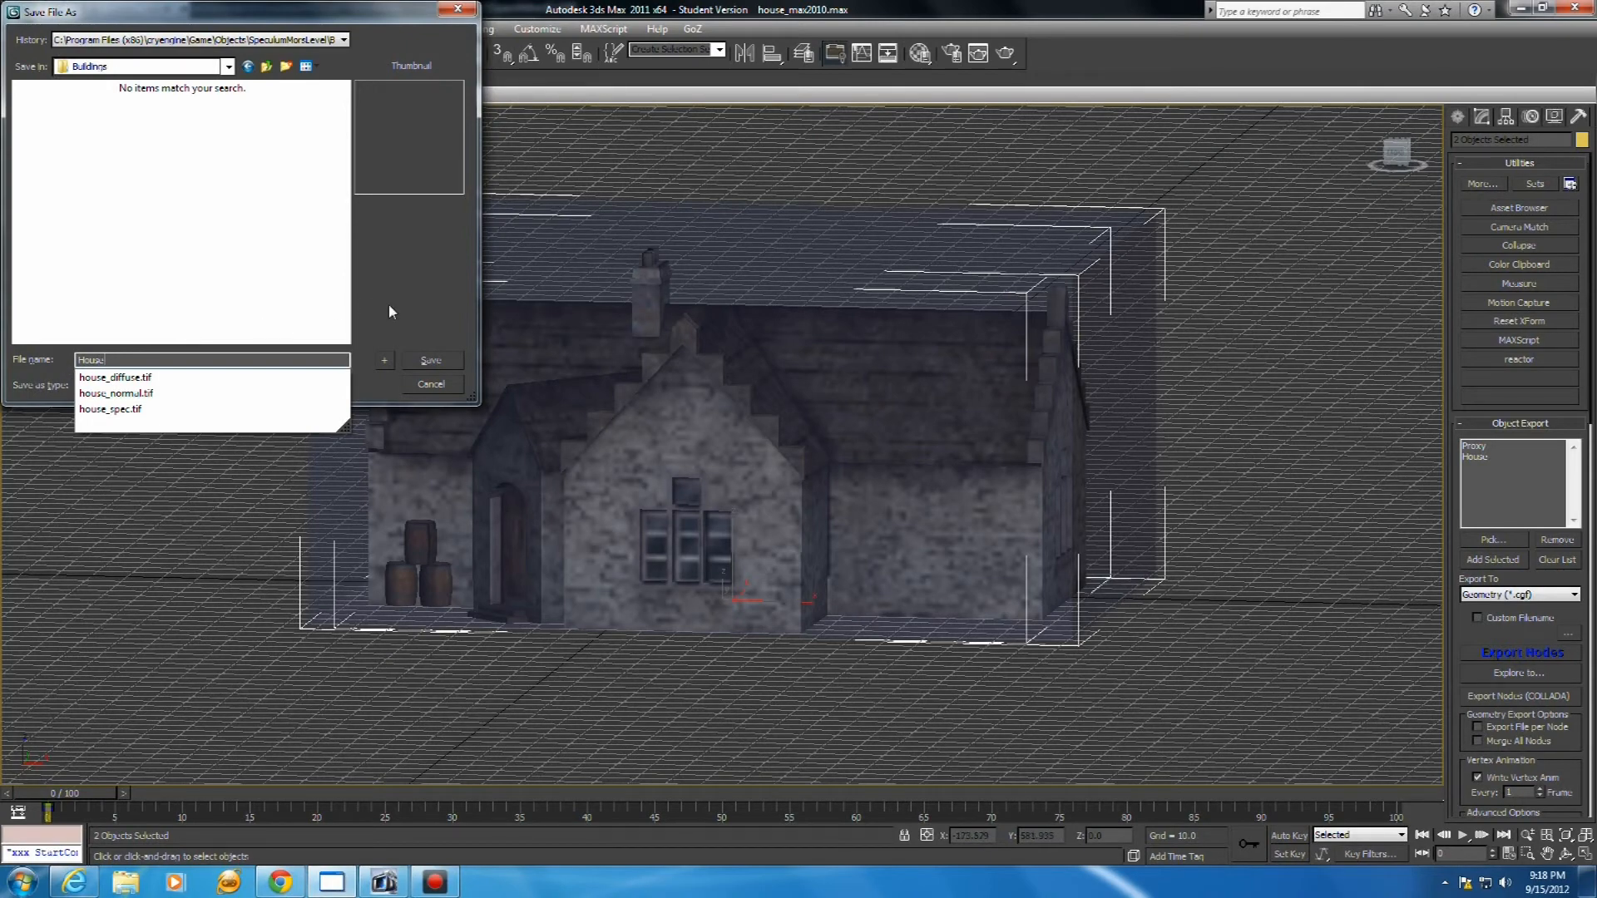
left_click(427, 360)
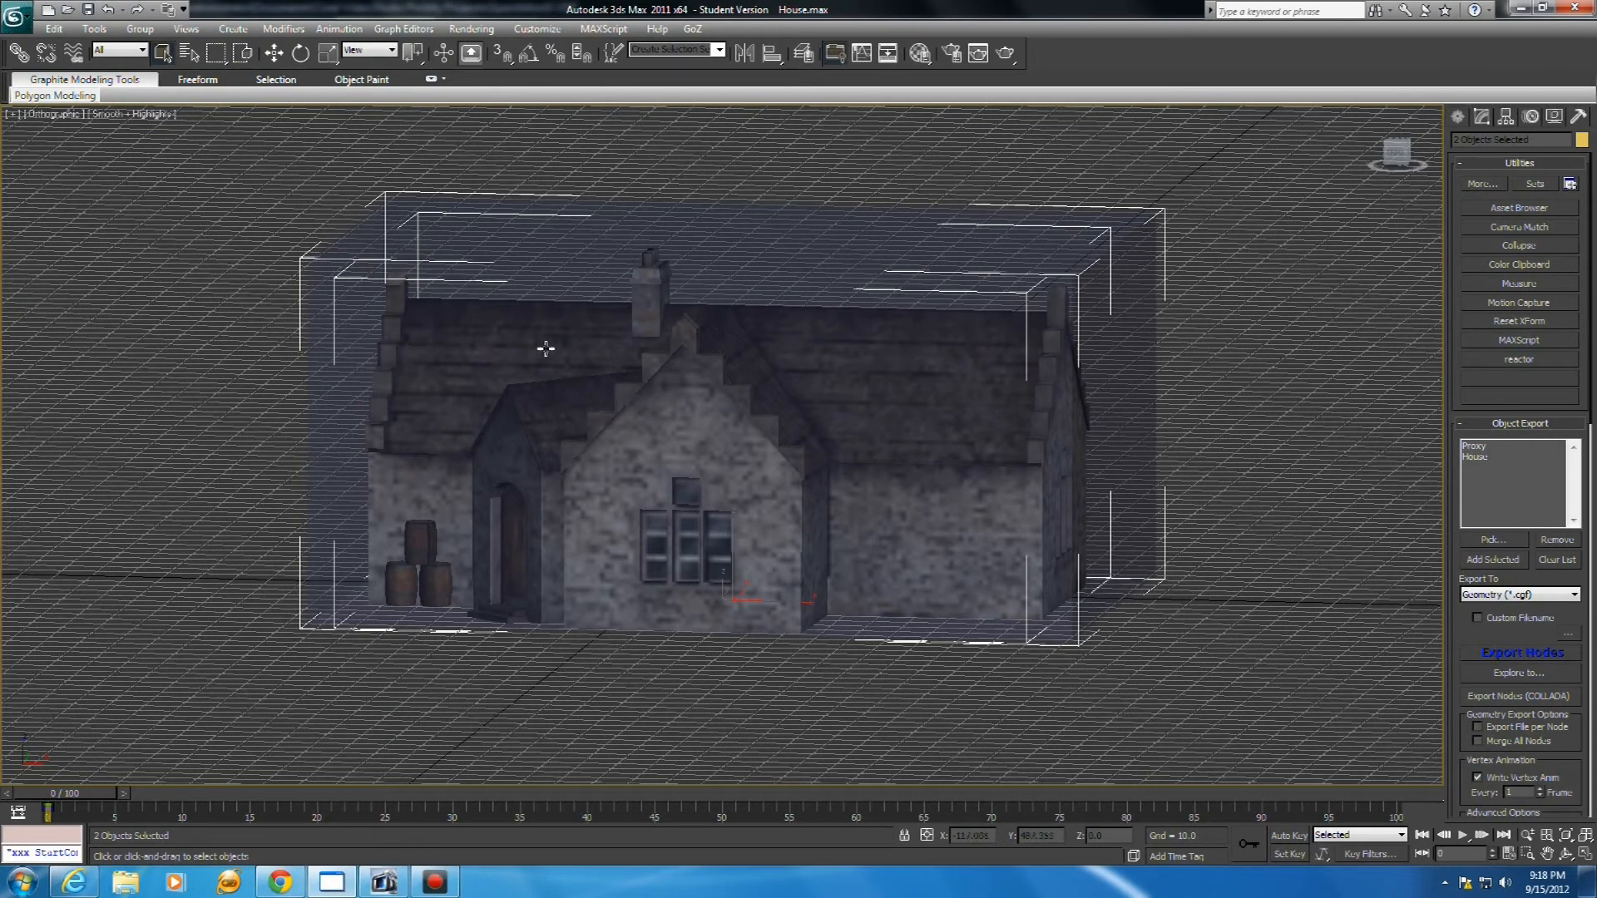
Export the listed nodes as Geometry (*.cgf) and close the export log
left_click(1516, 654)
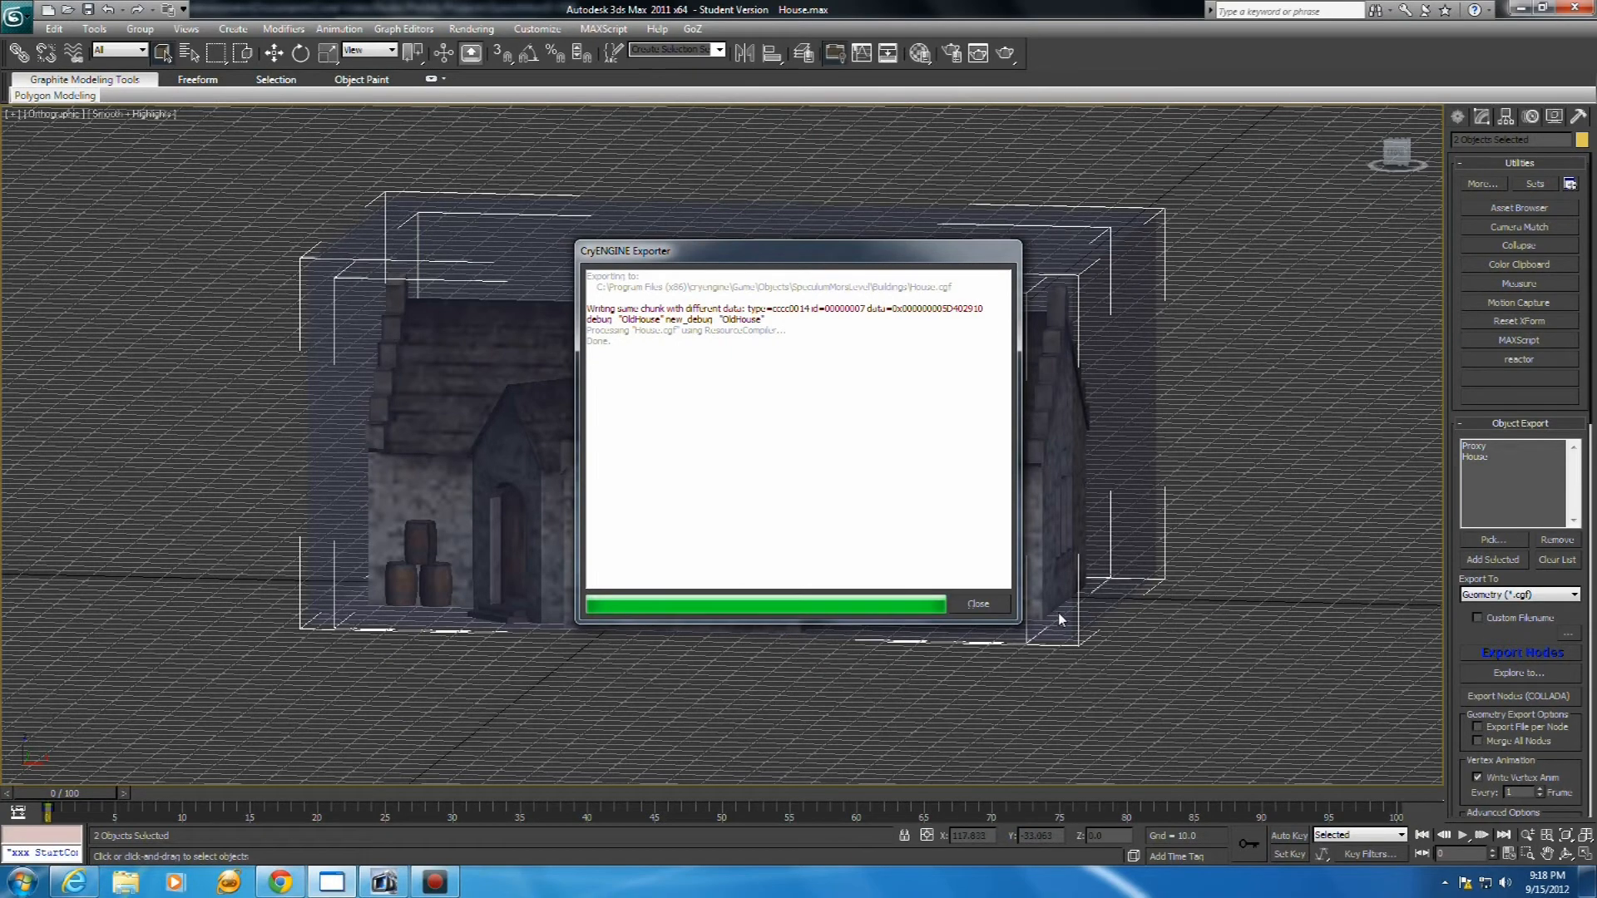
left_click(979, 605)
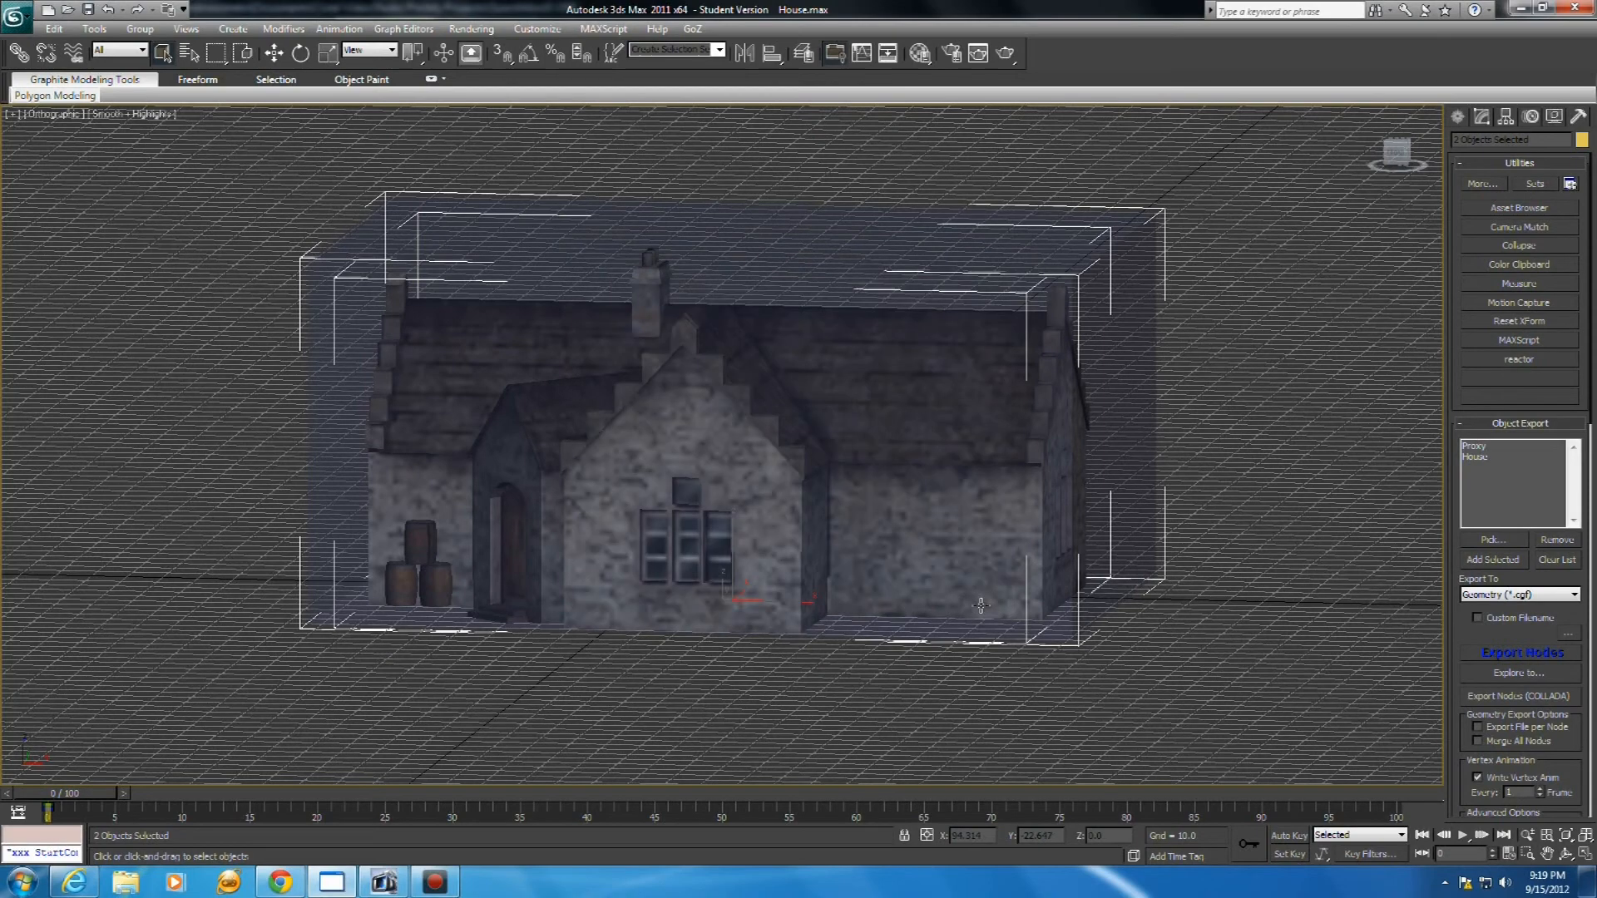
Launch the Sandbox Material Editor from the exporter's material options, logging in to CryDev with the remembered account and dismissing the registry warning
left_click_drag(1588, 431, 1545, 759)
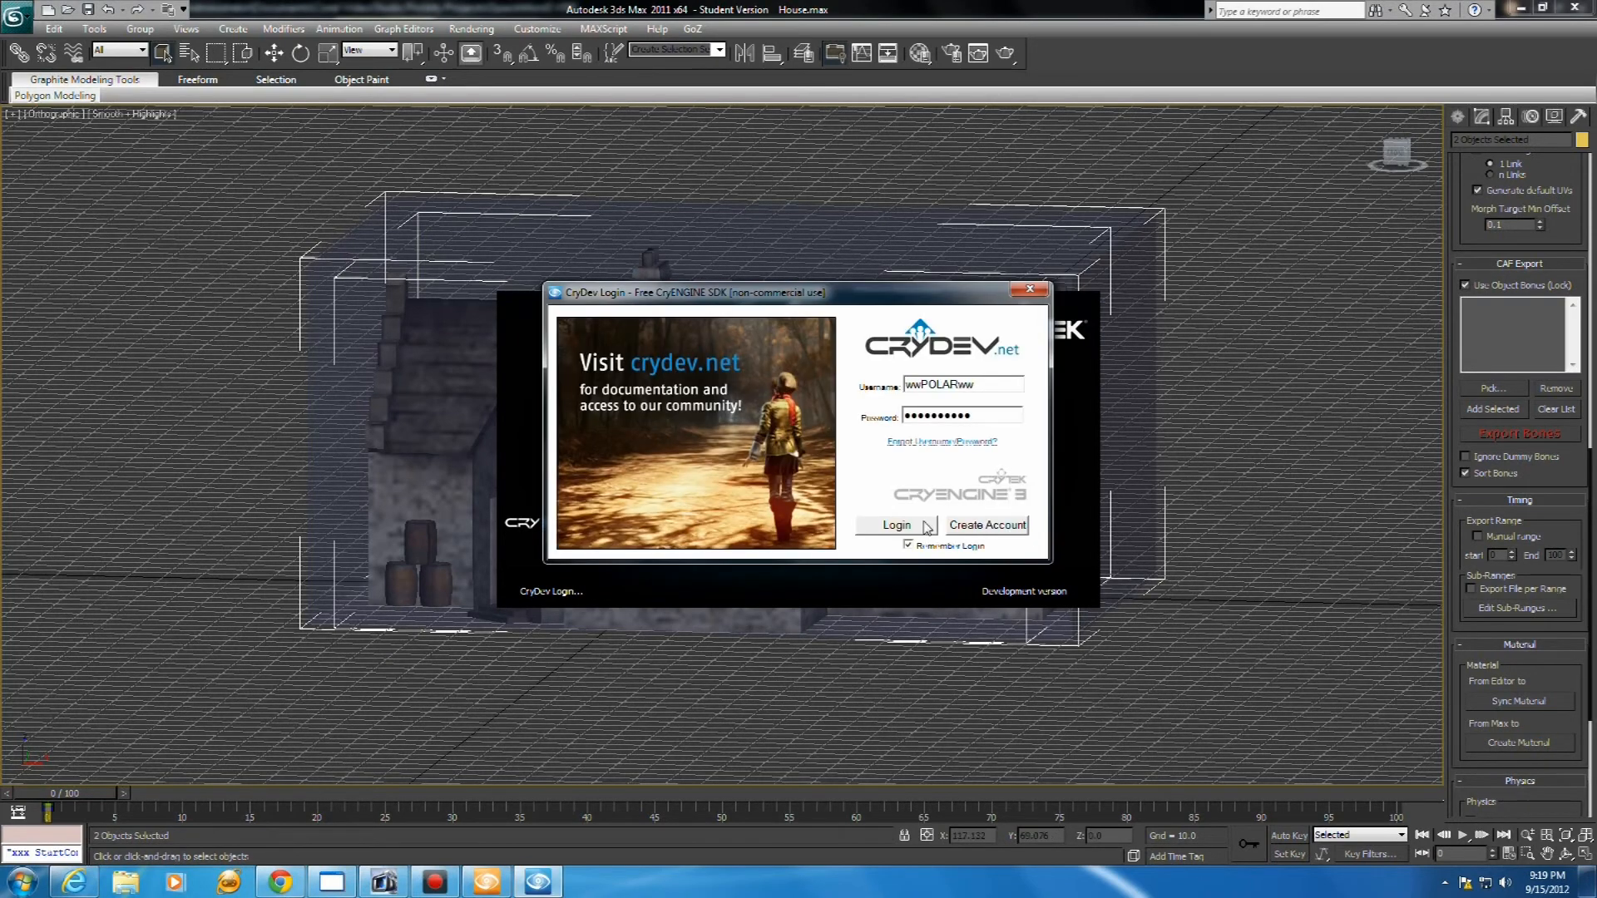
left_click(921, 526)
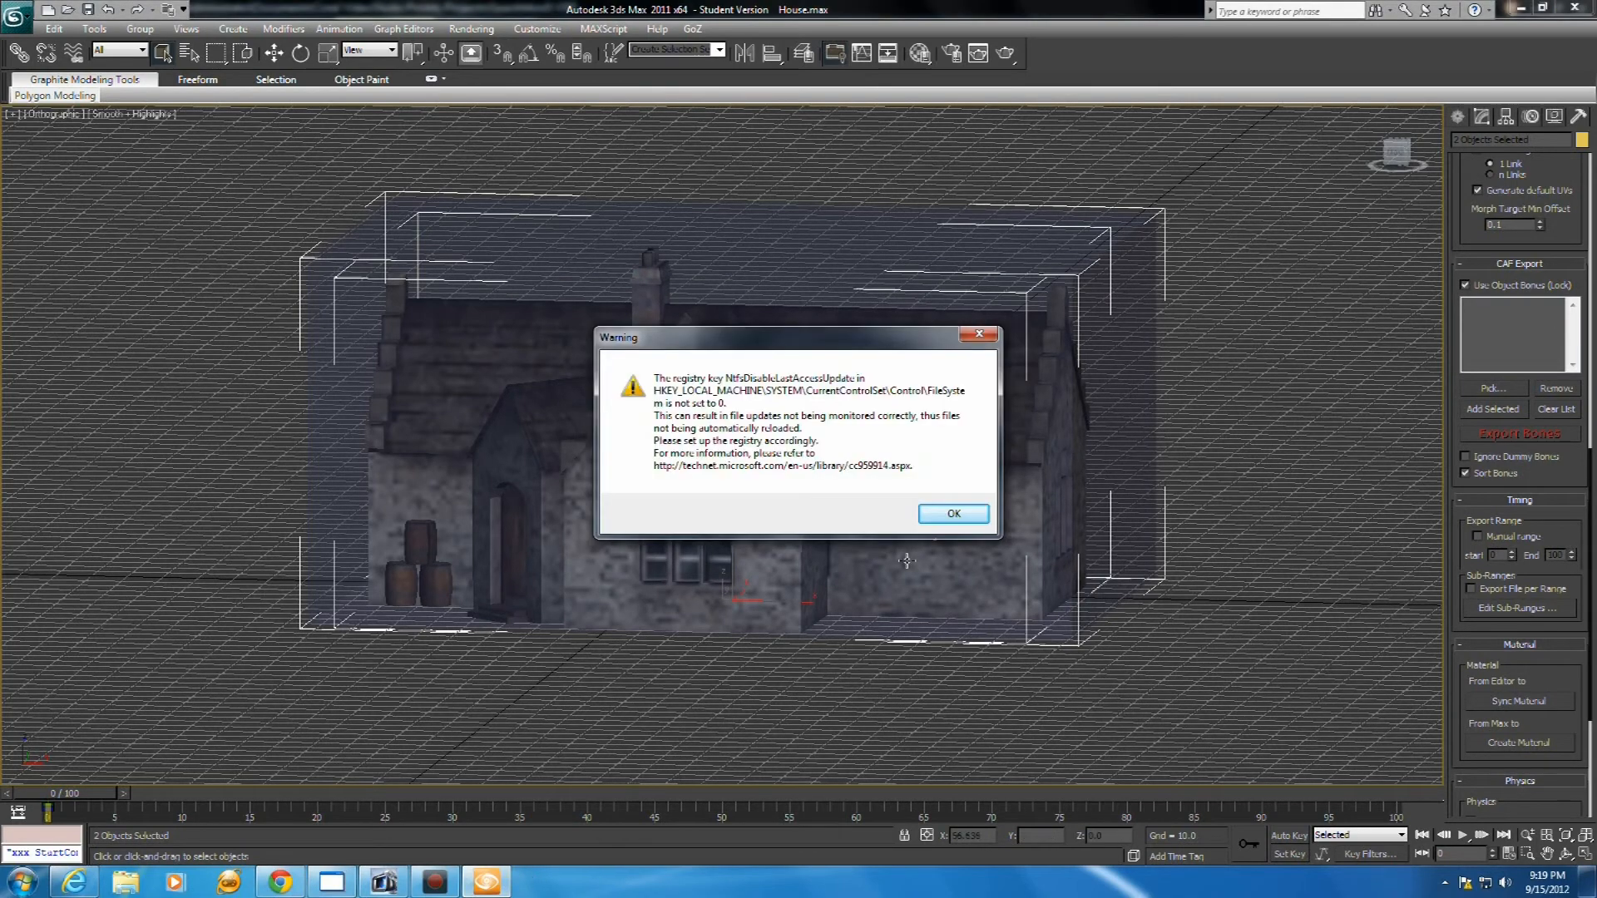
left_click(954, 515)
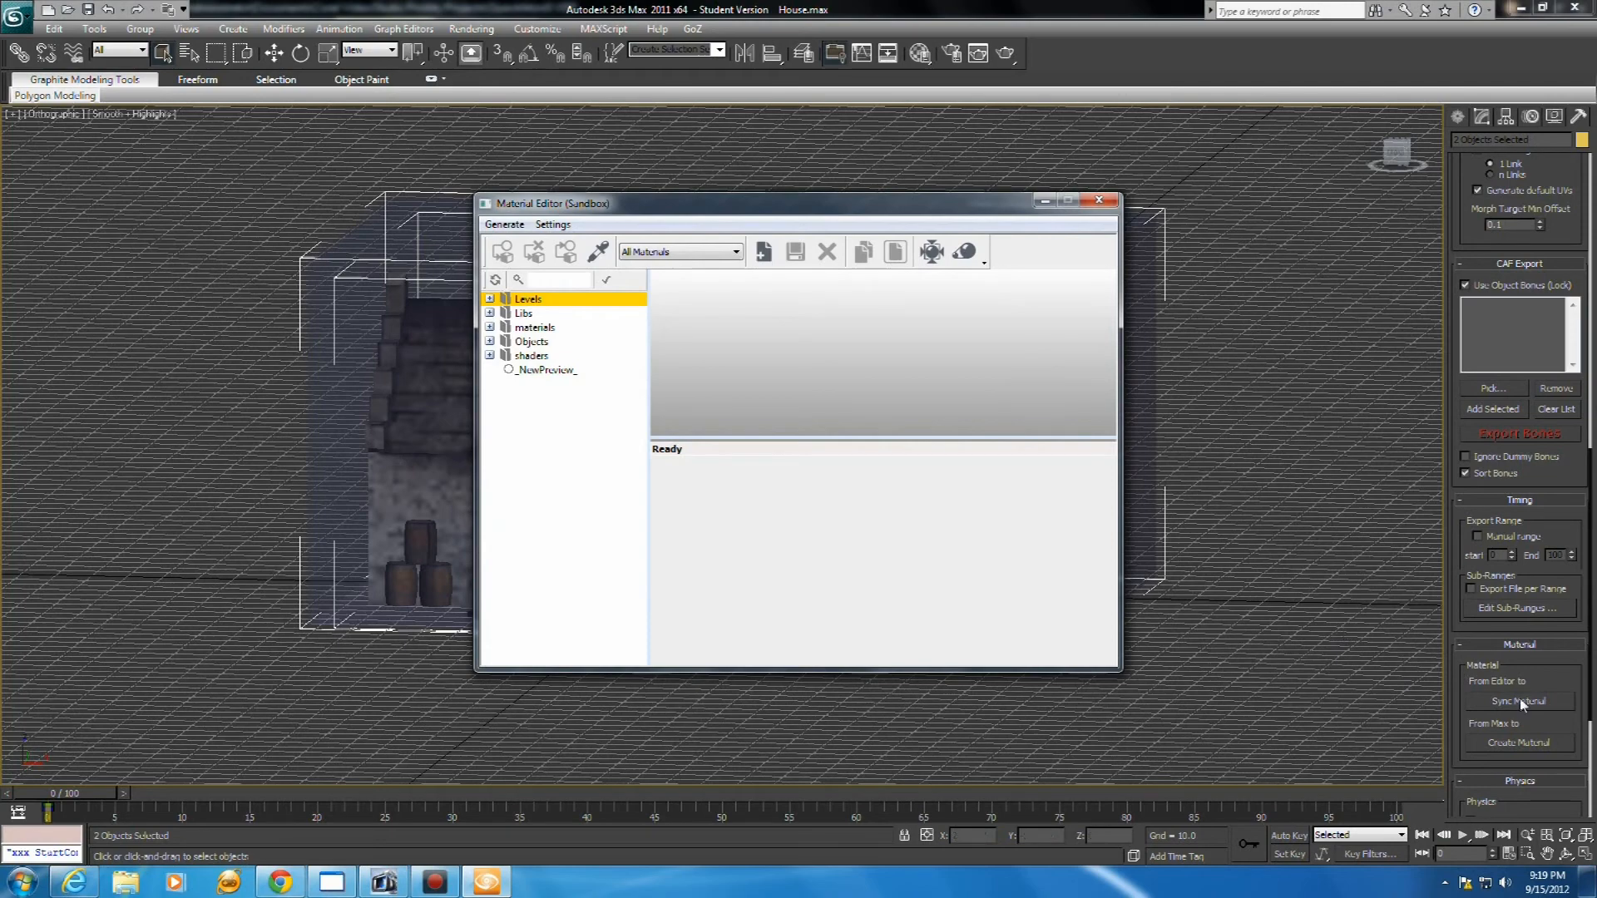
Create a CryEngine material from the Max material and save it as House in Game\Objects\SpeculumMorsLevel\Buildings
left_click(1512, 745)
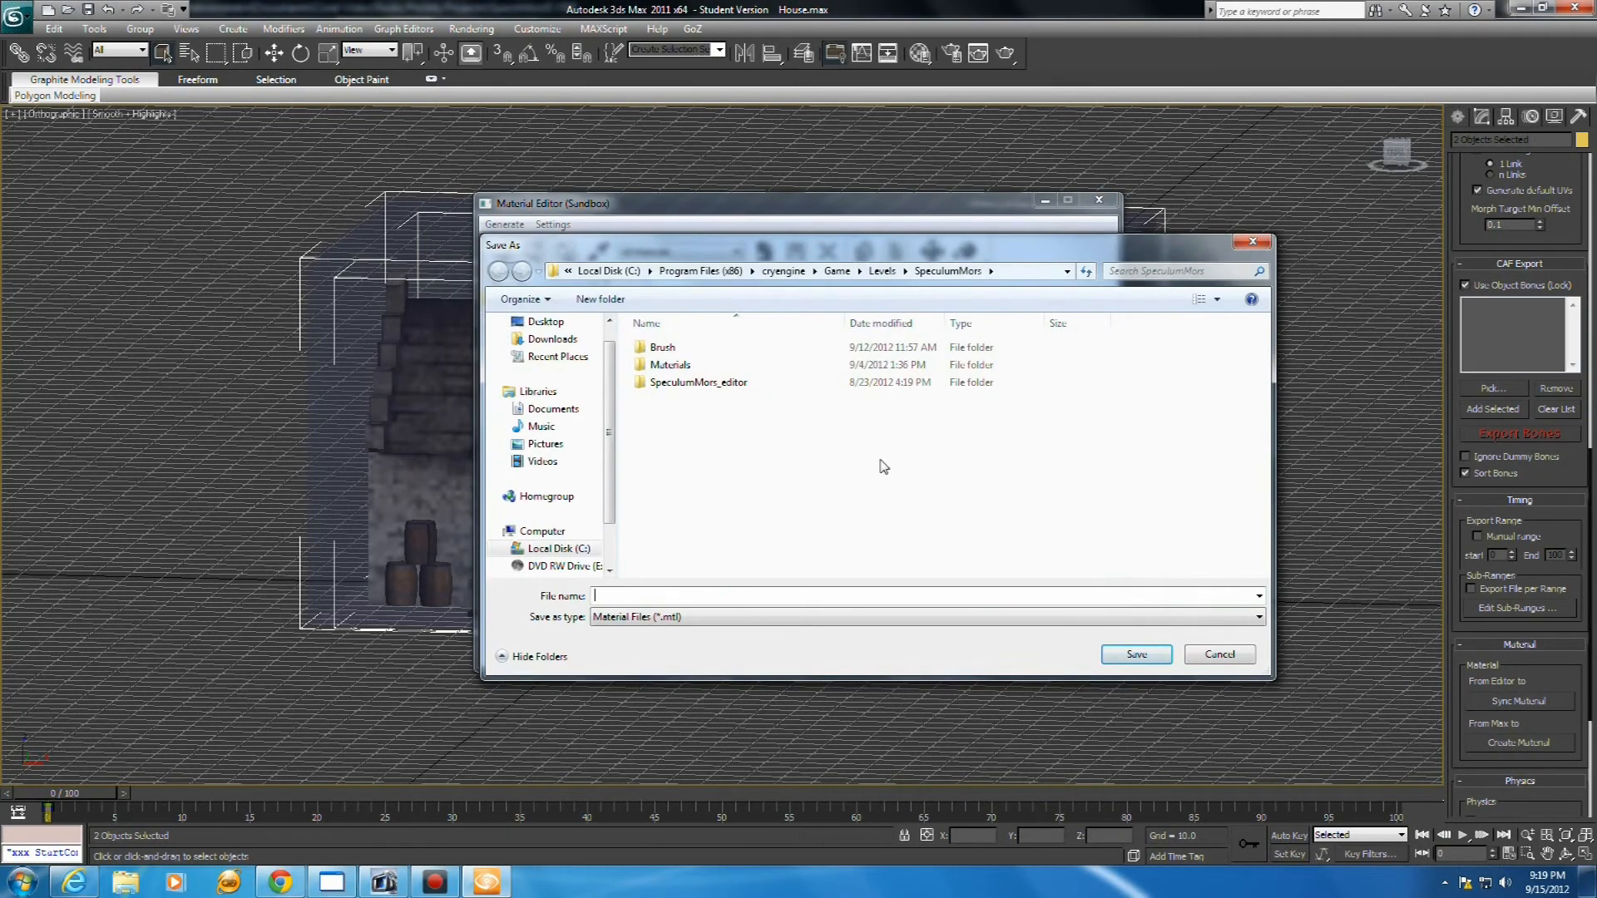
left_click(837, 272)
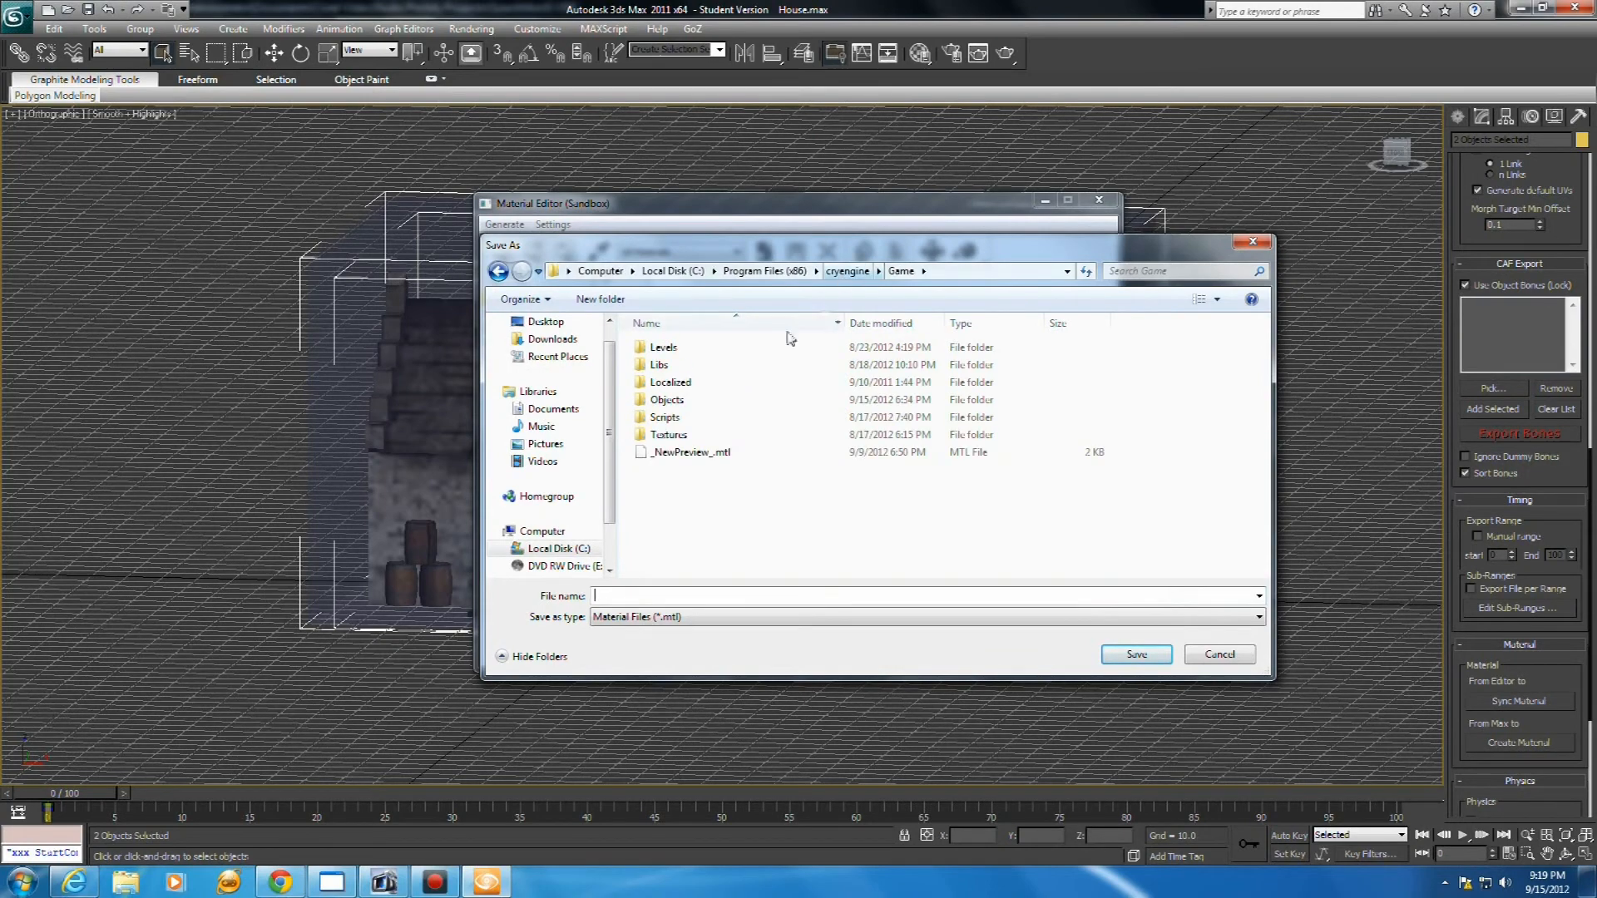
double_click(668, 401)
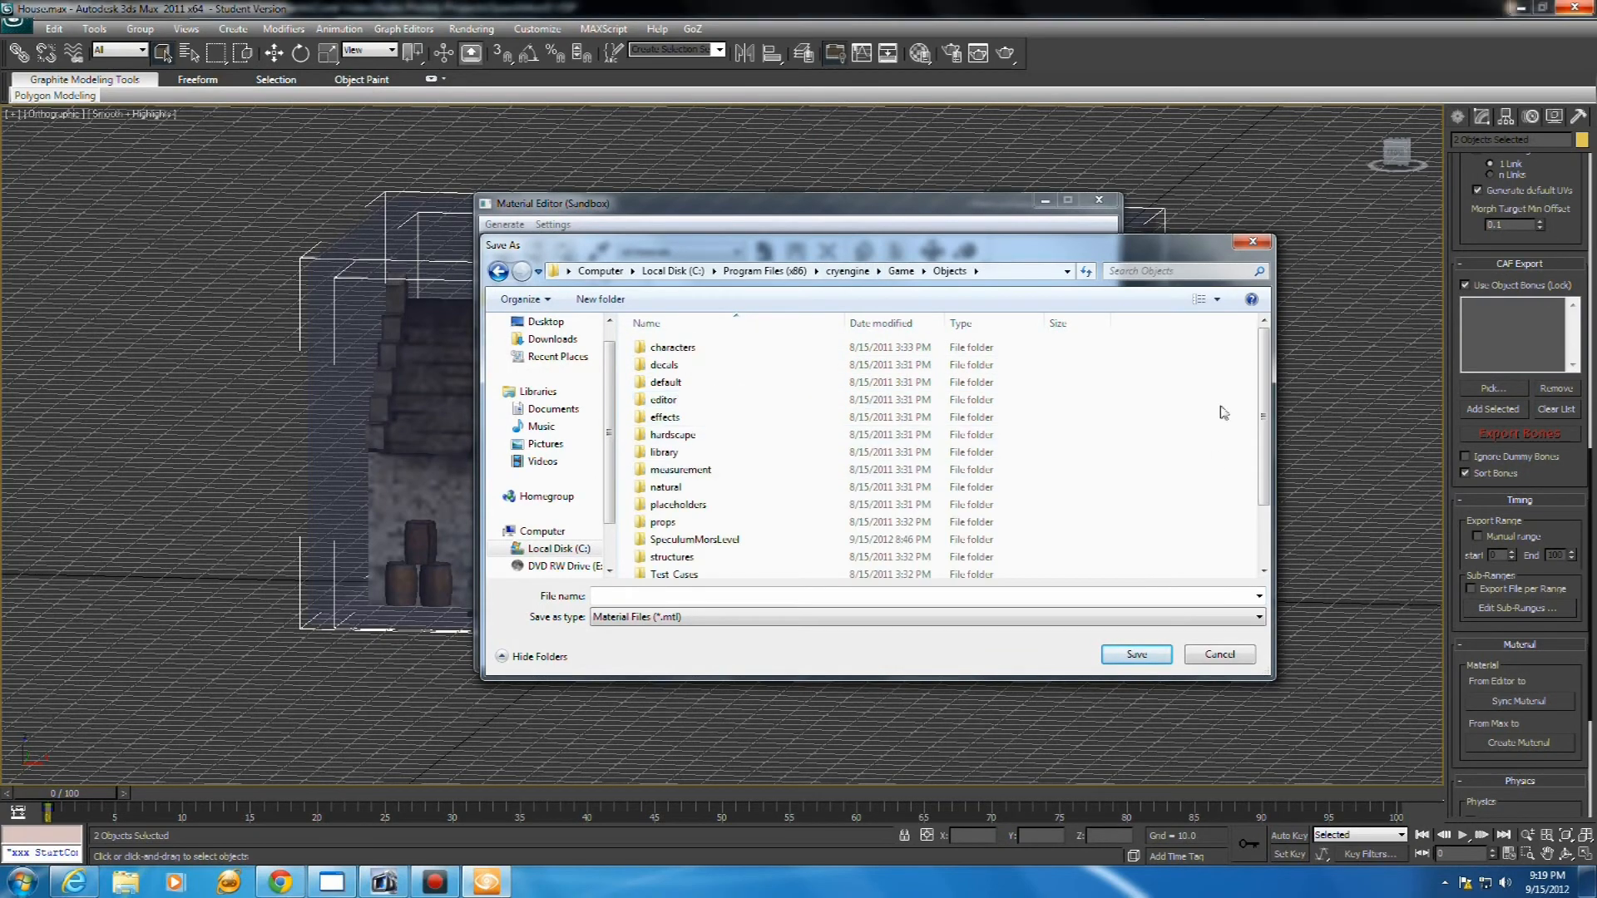
left_click_drag(1257, 410, 1259, 461)
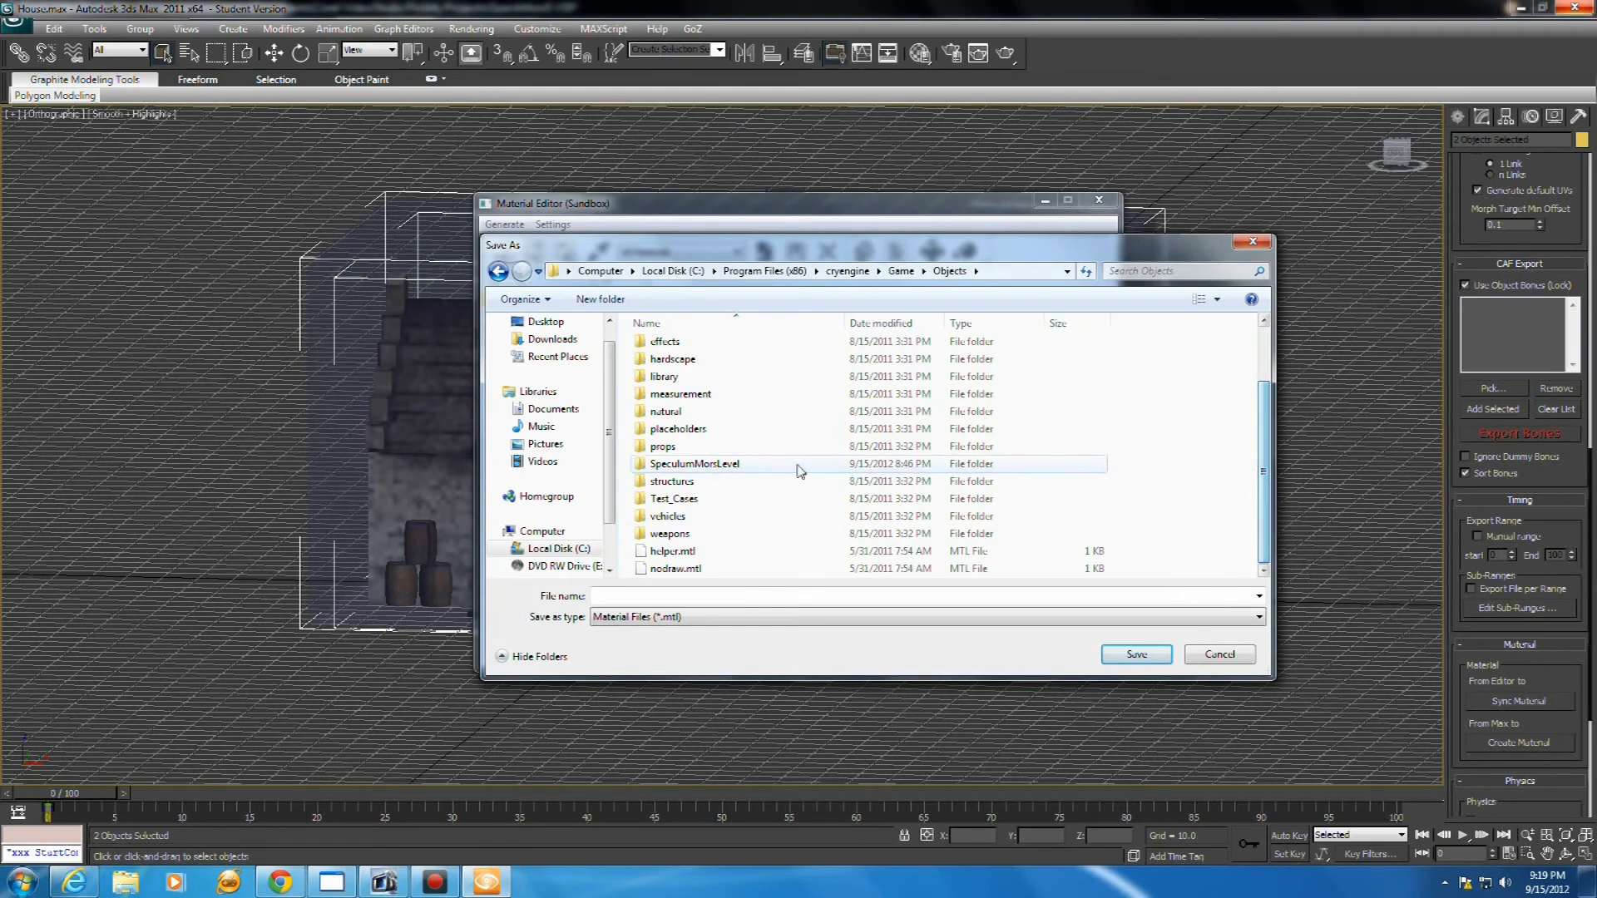
double_click(703, 464)
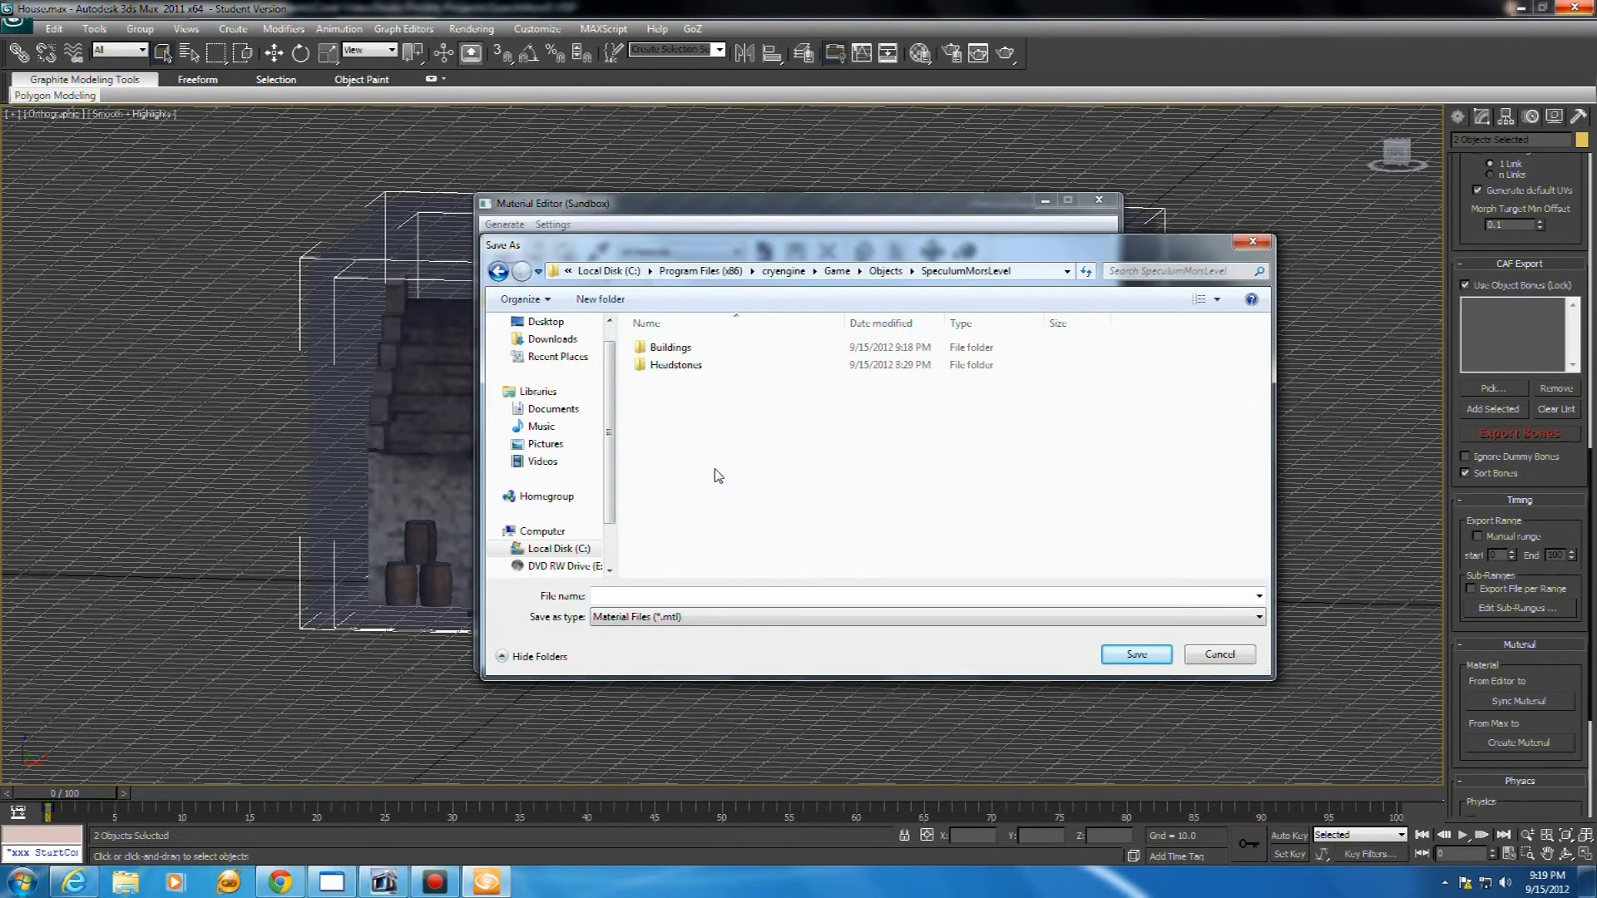
double_click(670, 350)
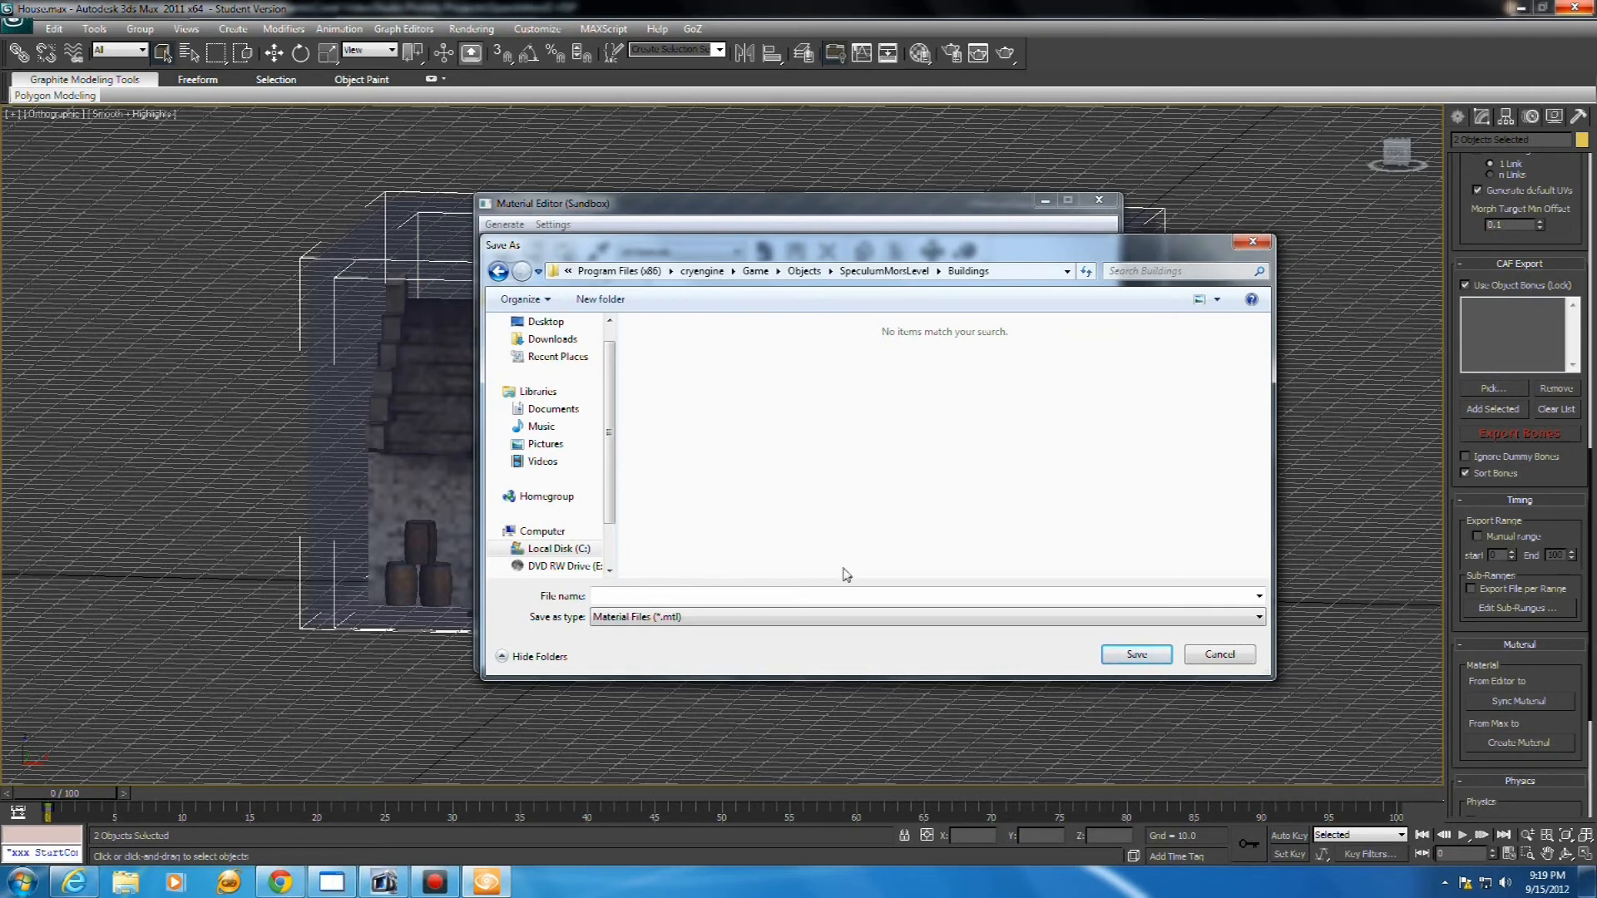
left_click(658, 595)
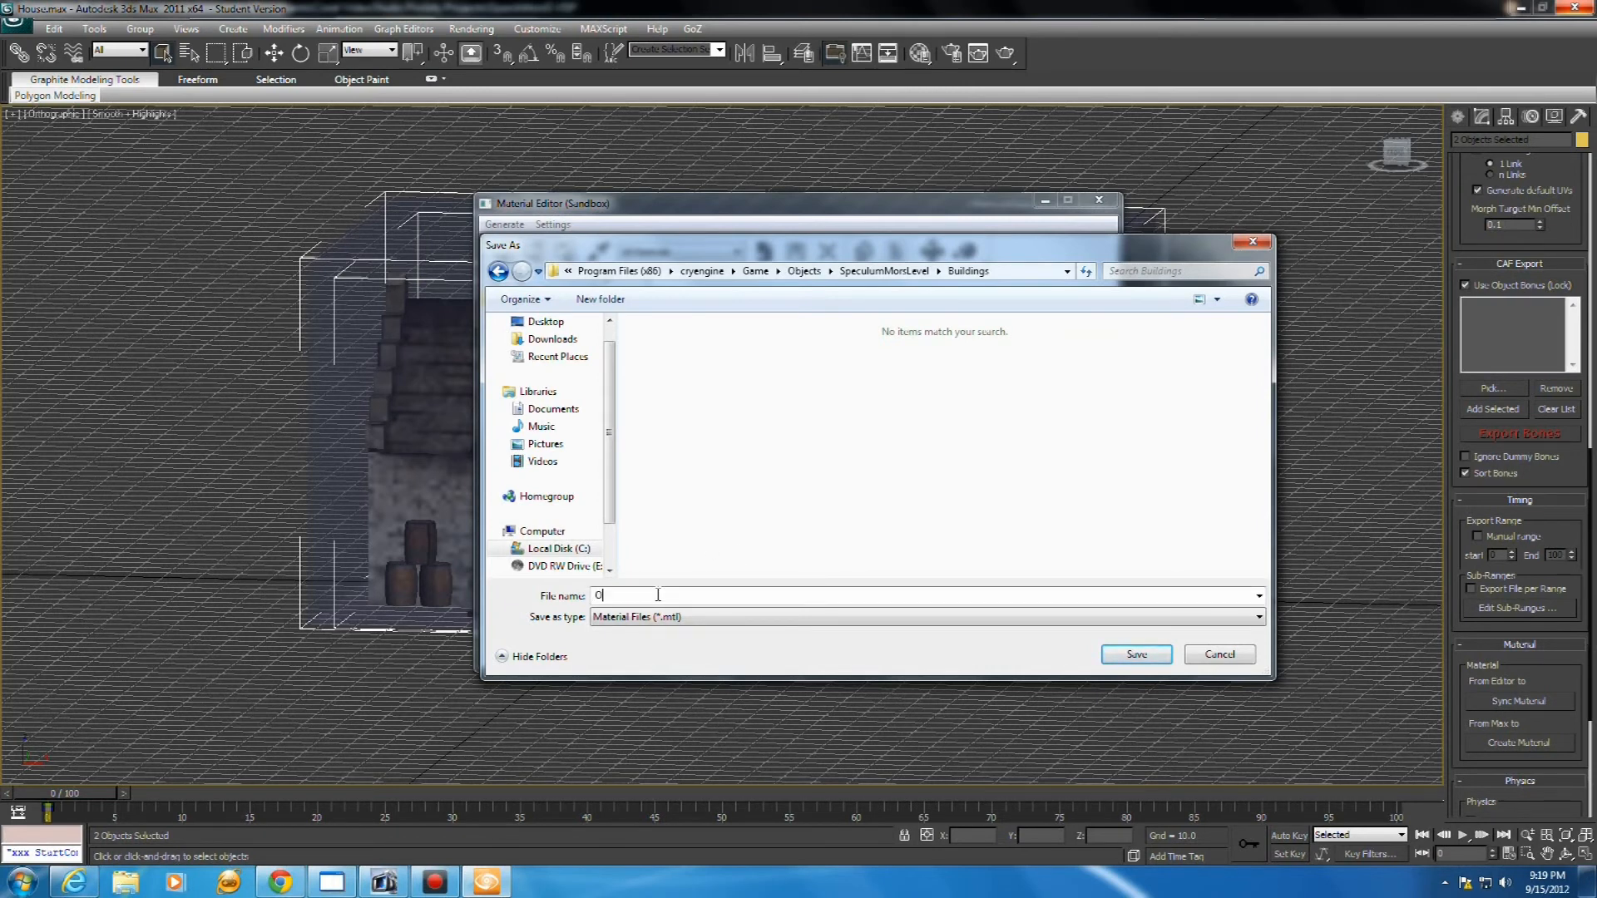
type("Hou")
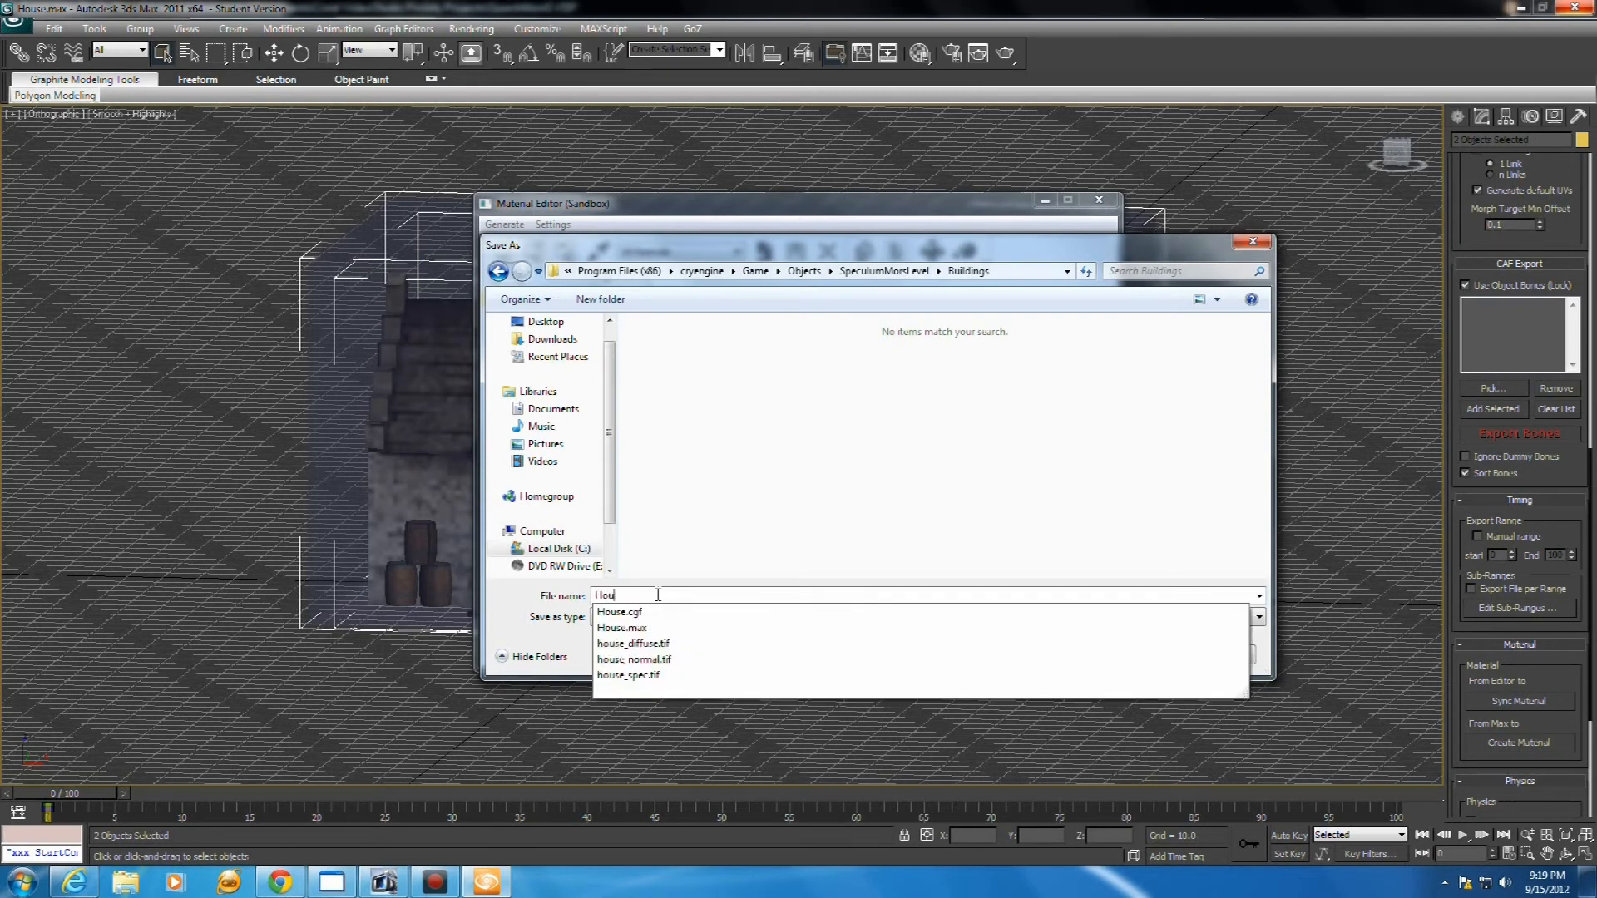
type("se")
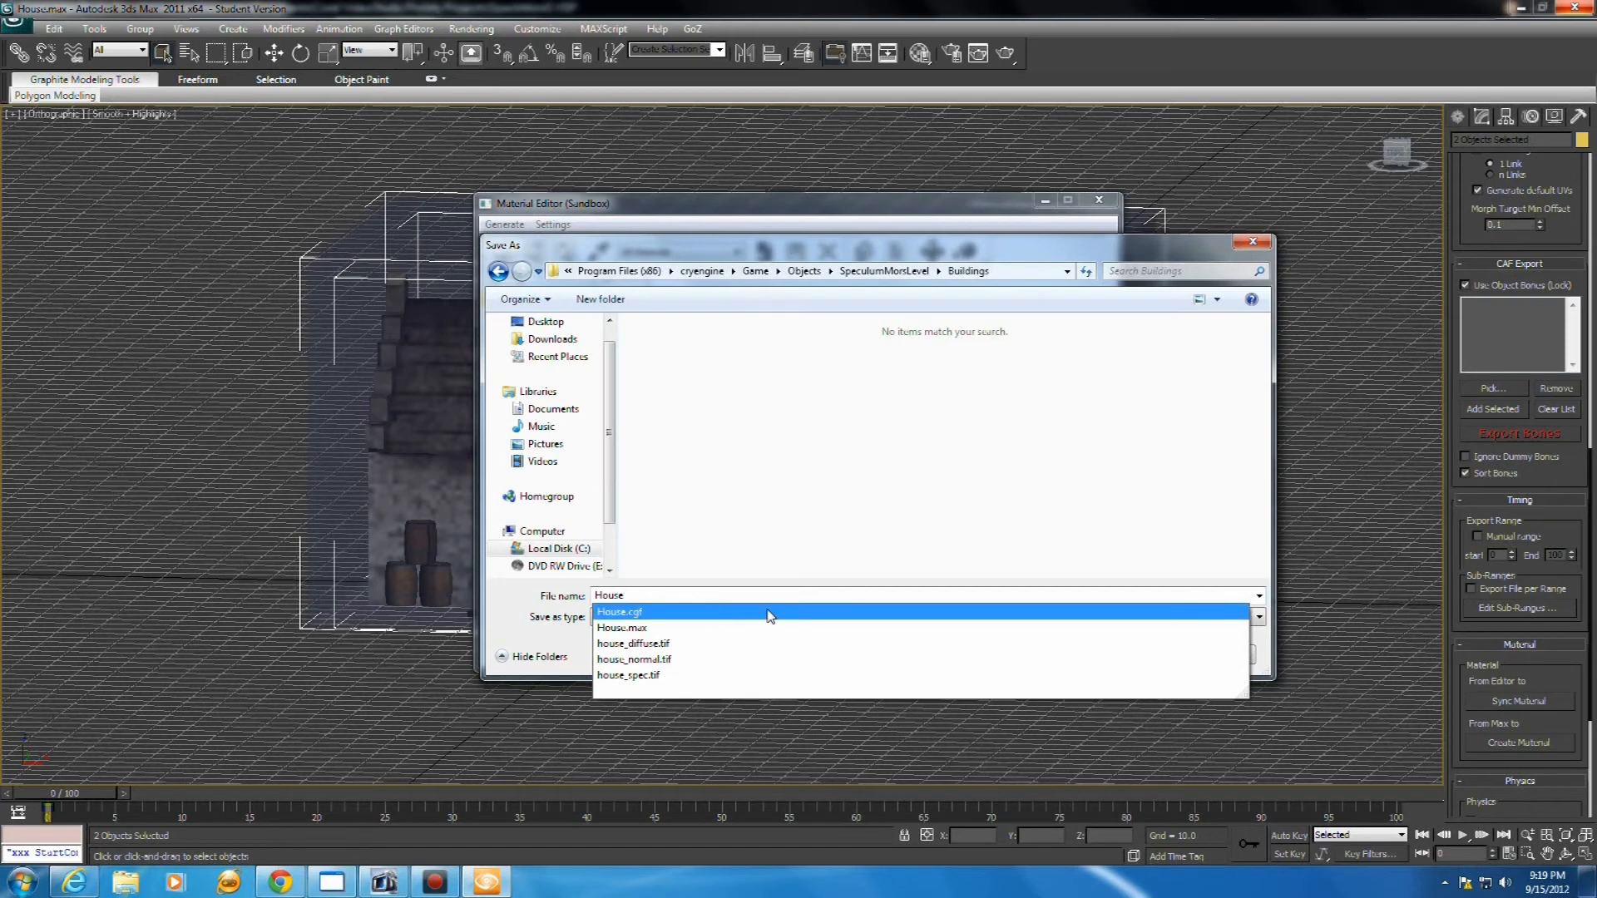
left_click(811, 567)
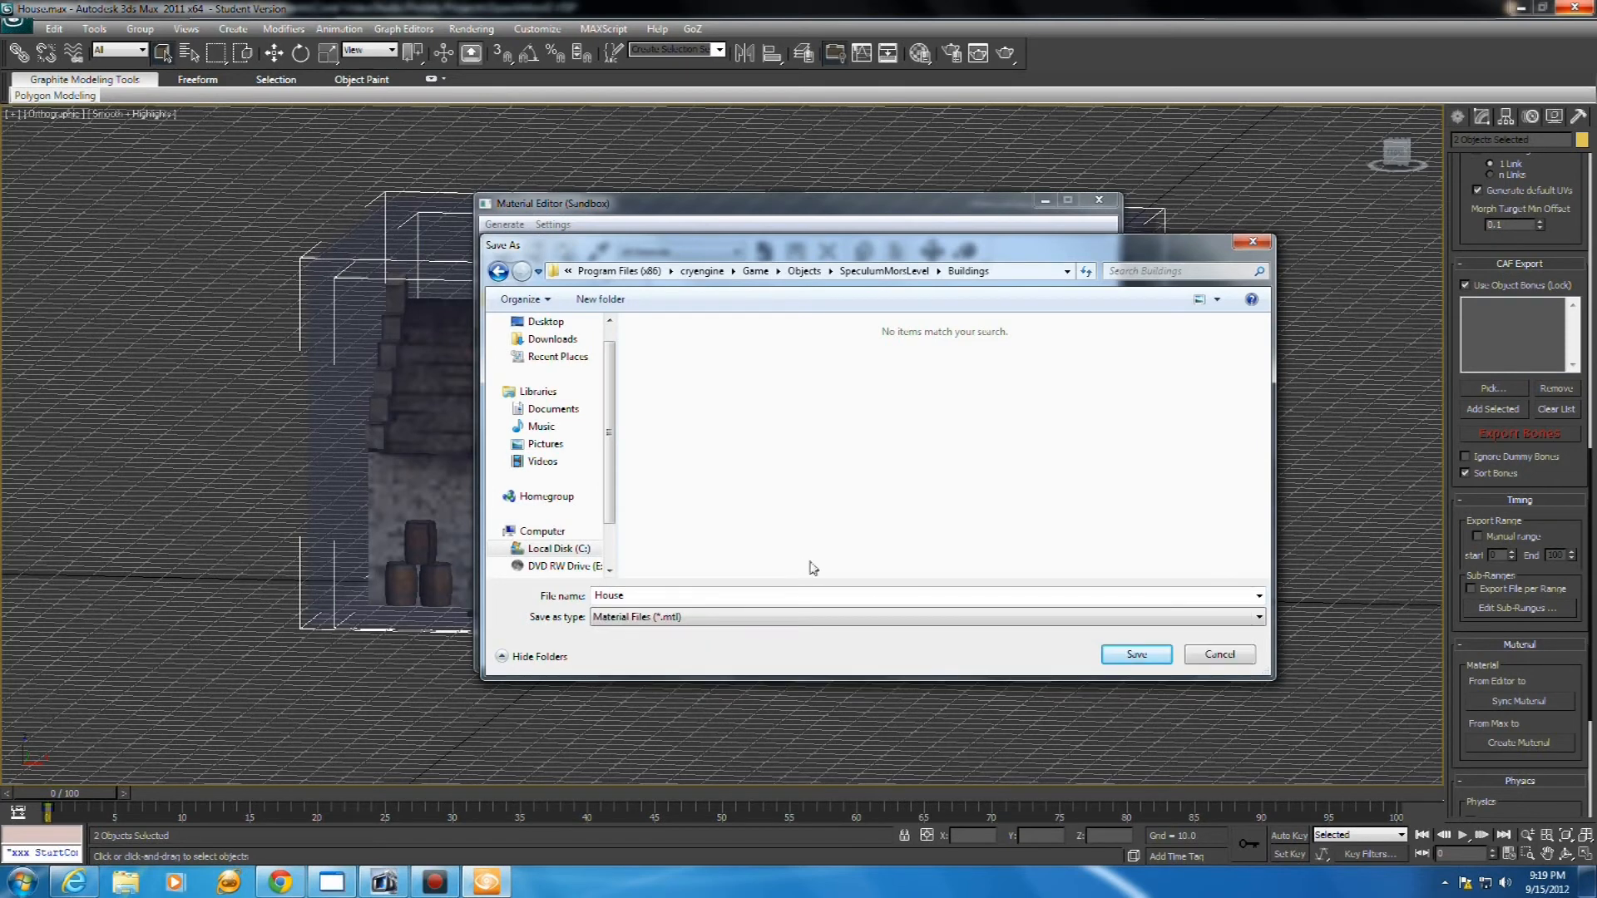
left_click(1133, 656)
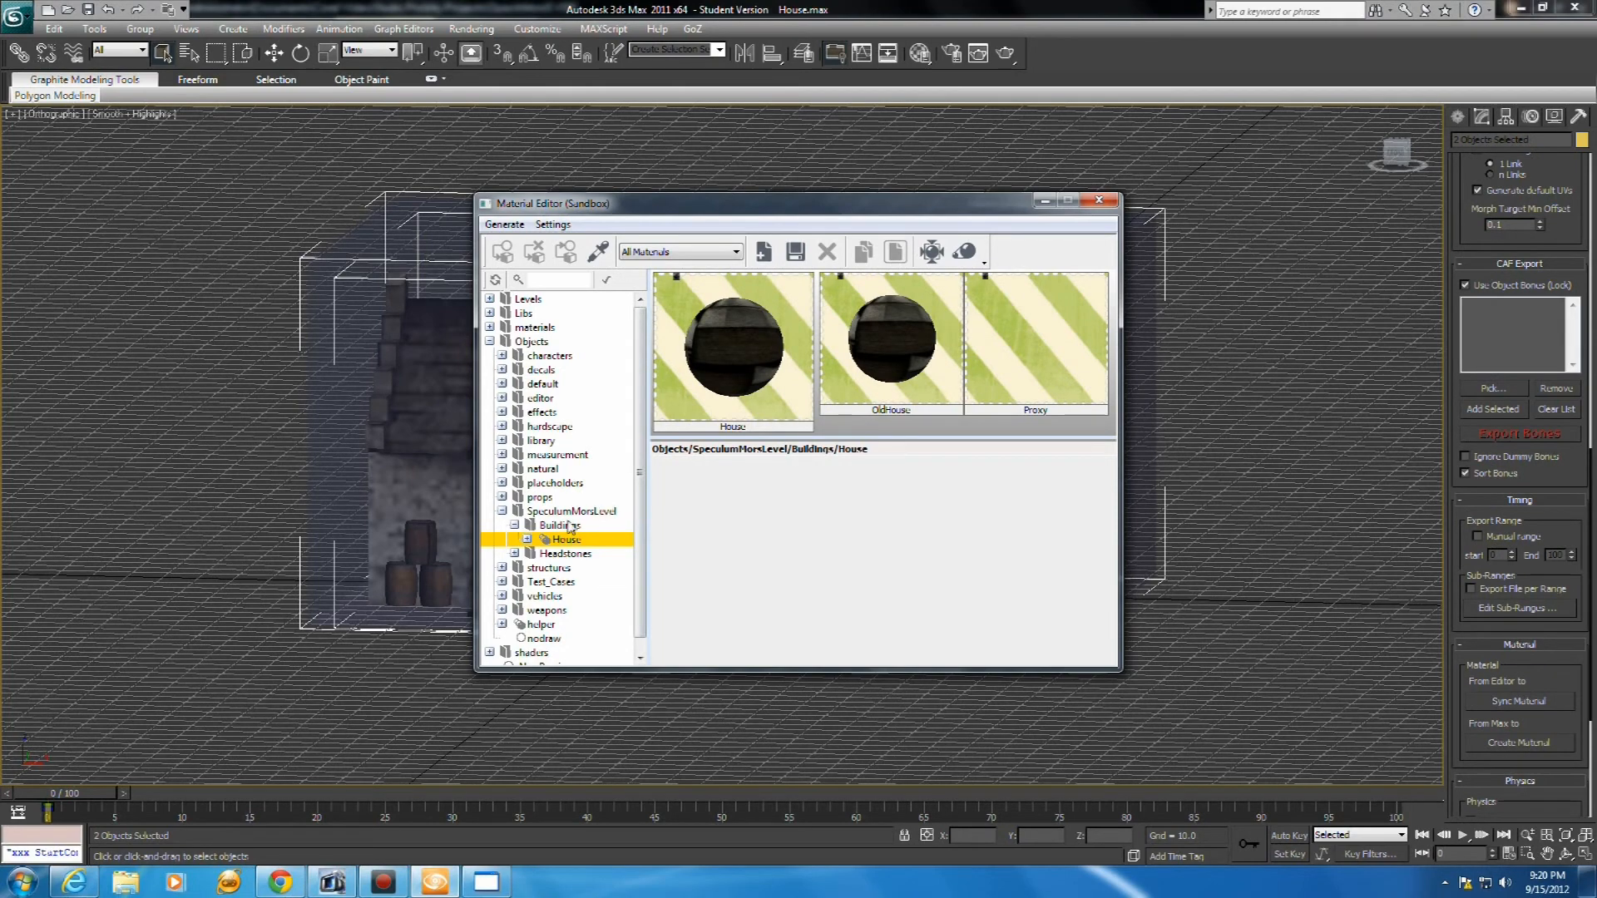
Expand the House material and set the shader of its Proxy submaterial to Nodraw
left_click(526, 539)
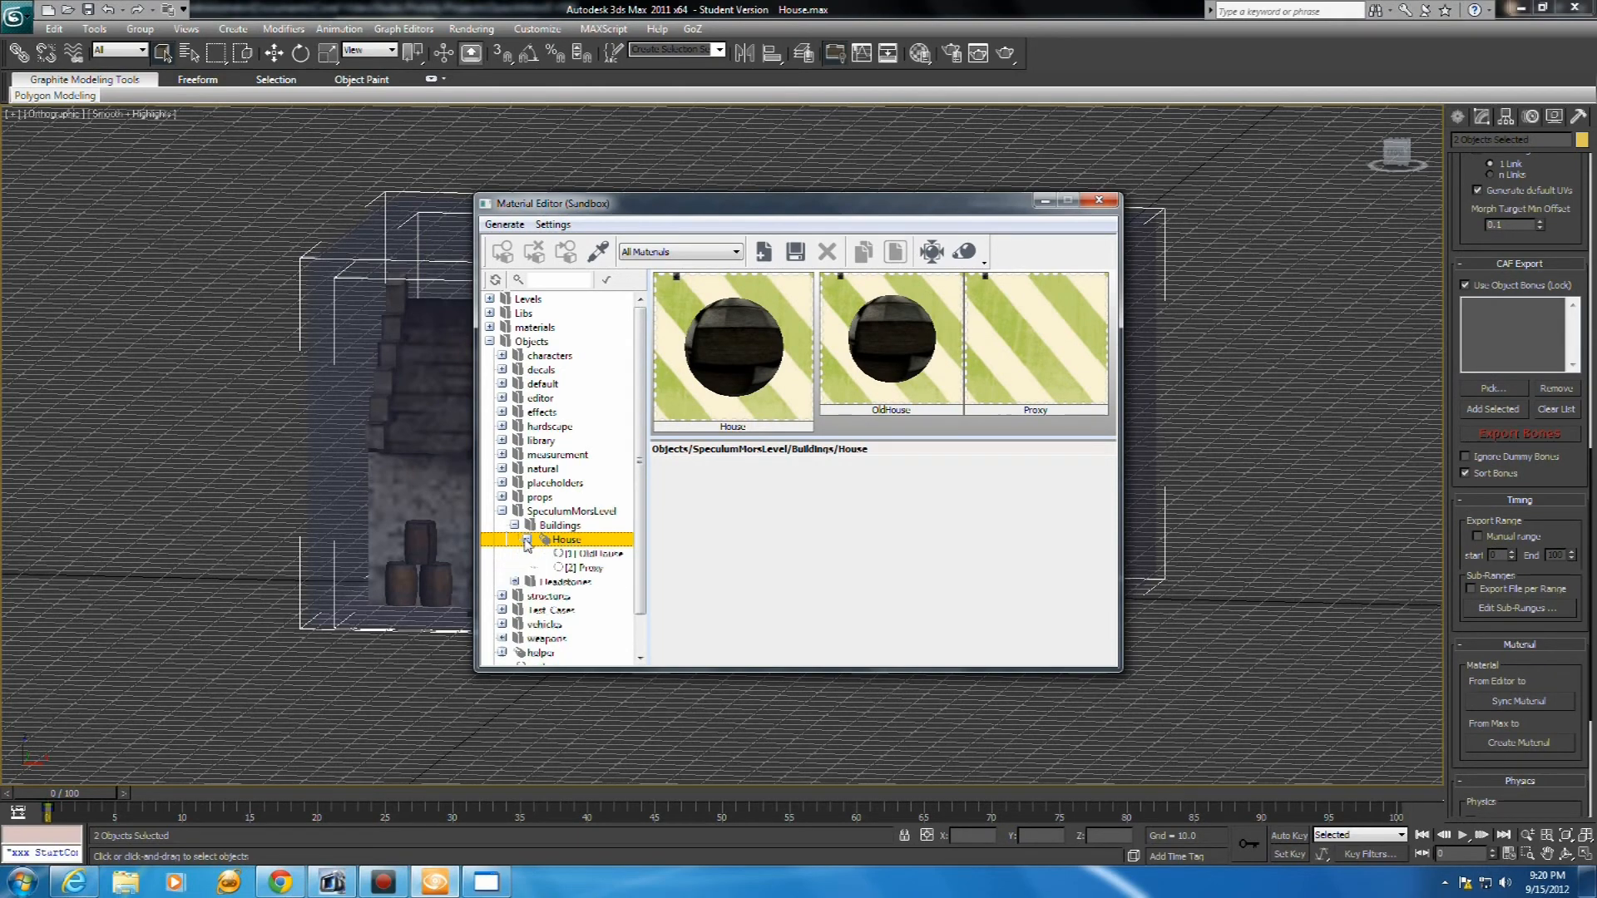
left_click(589, 569)
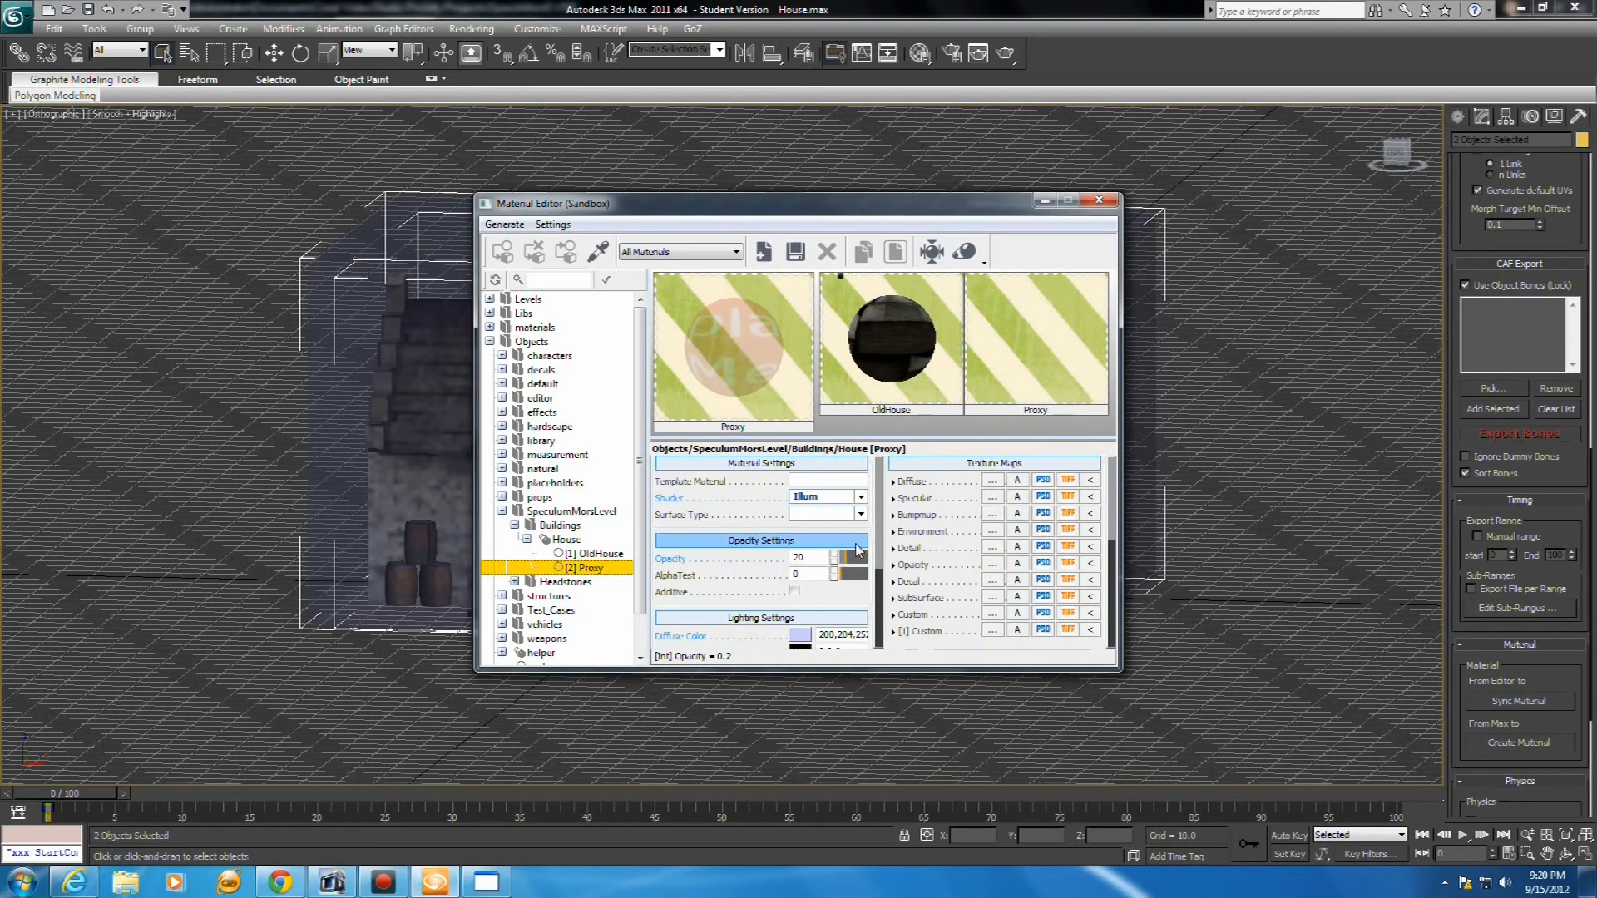
left_click(861, 498)
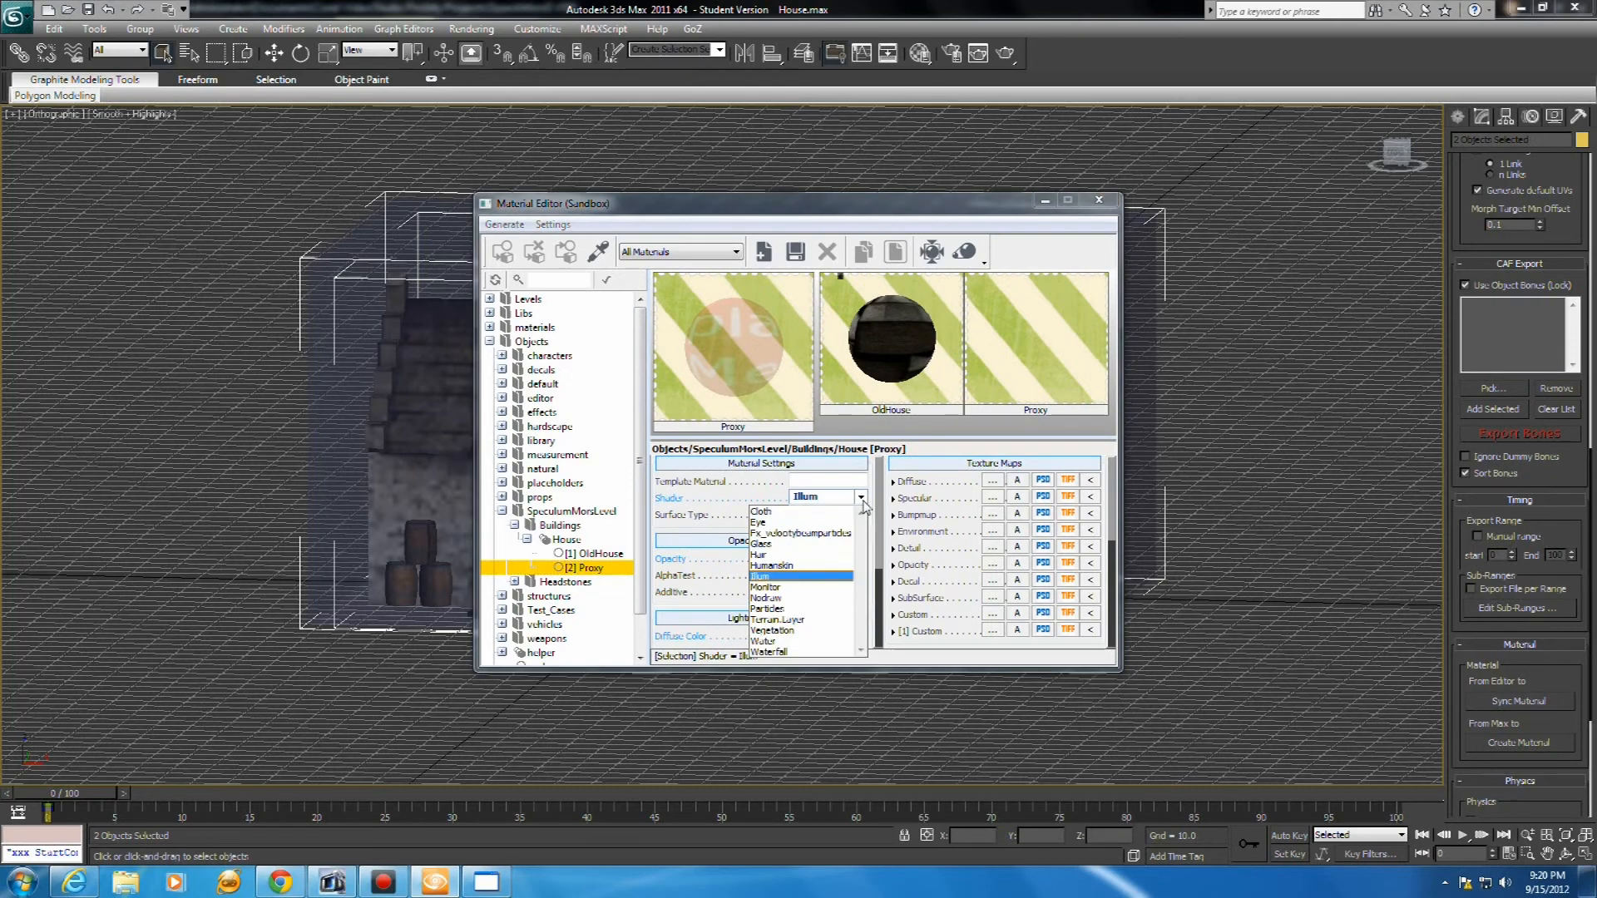
left_click(780, 599)
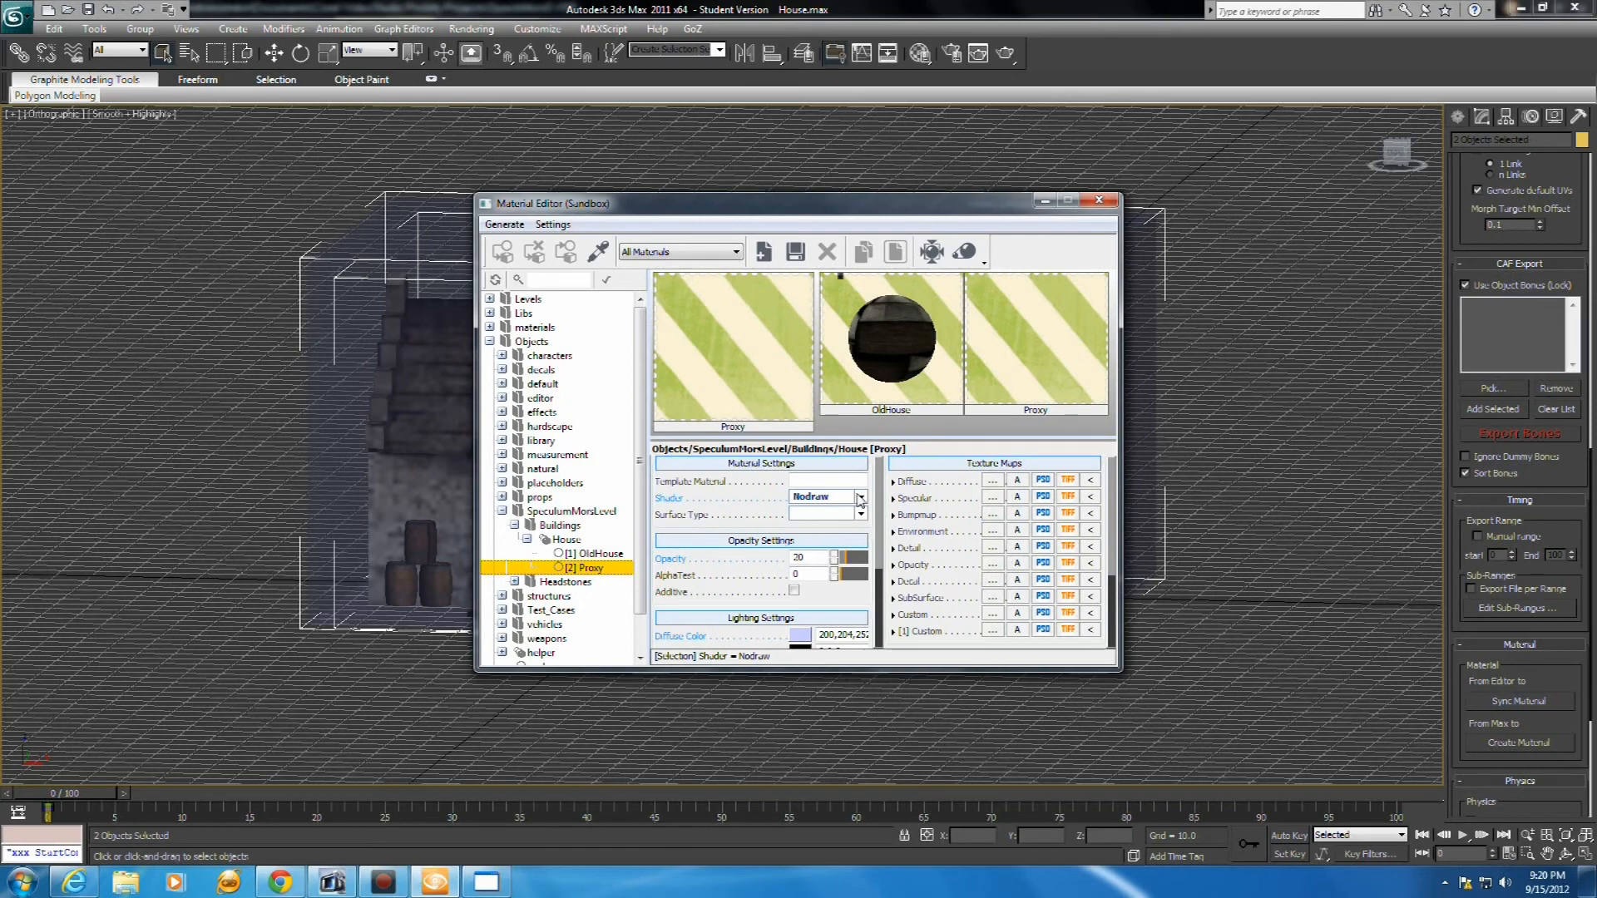
Set the surface type of the House material's Proxy submaterial to default
left_click(858, 482)
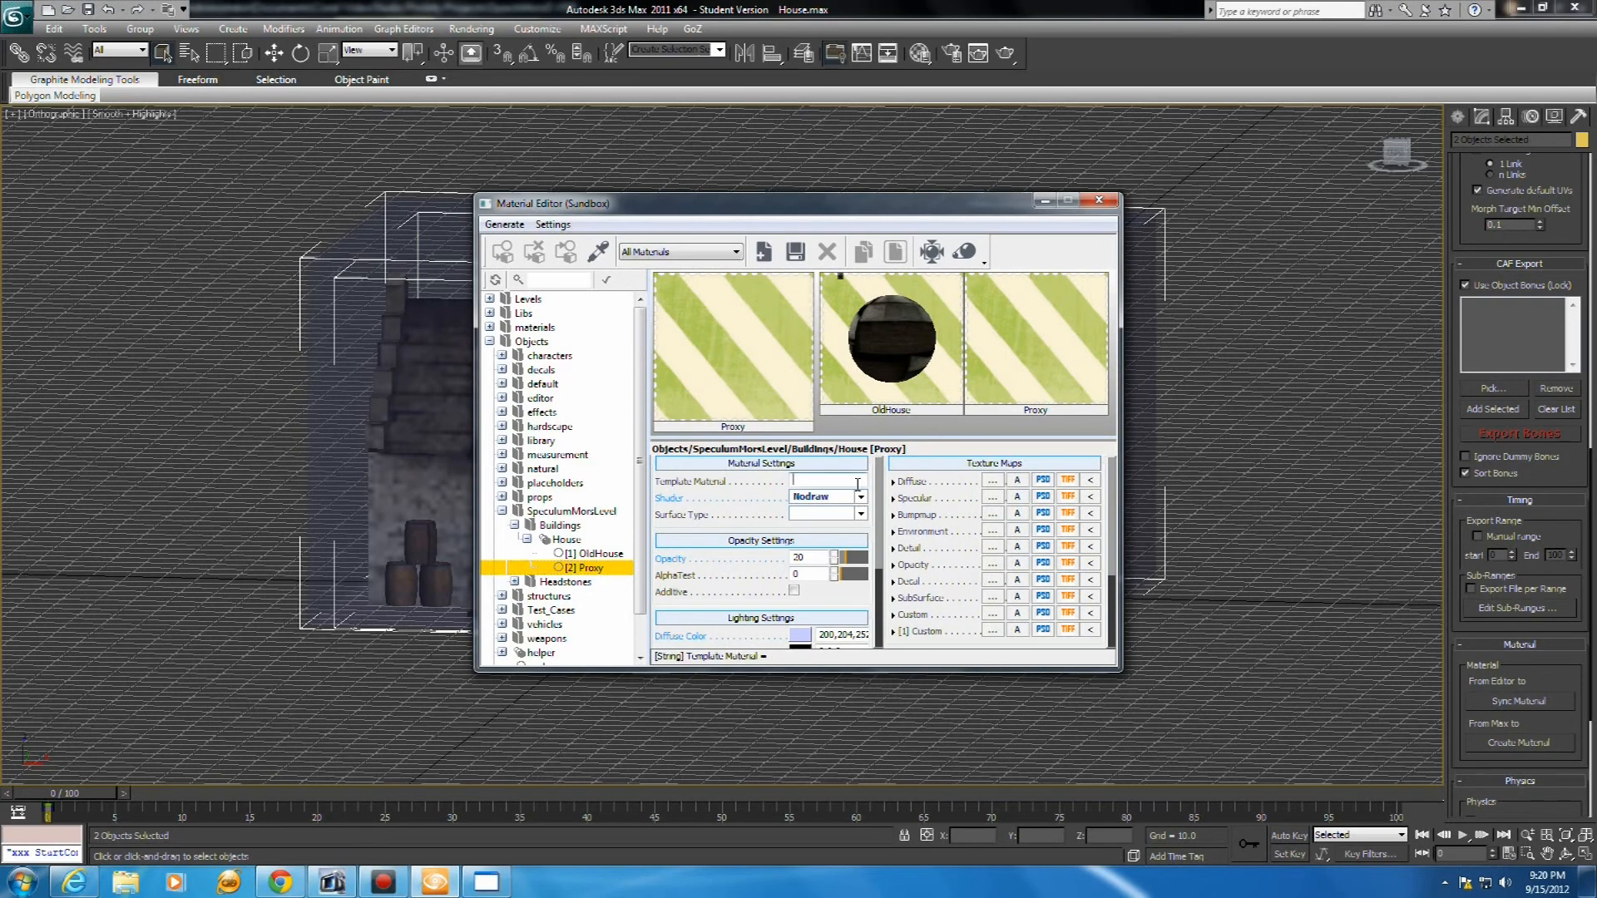
left_click(828, 515)
left_click(824, 538)
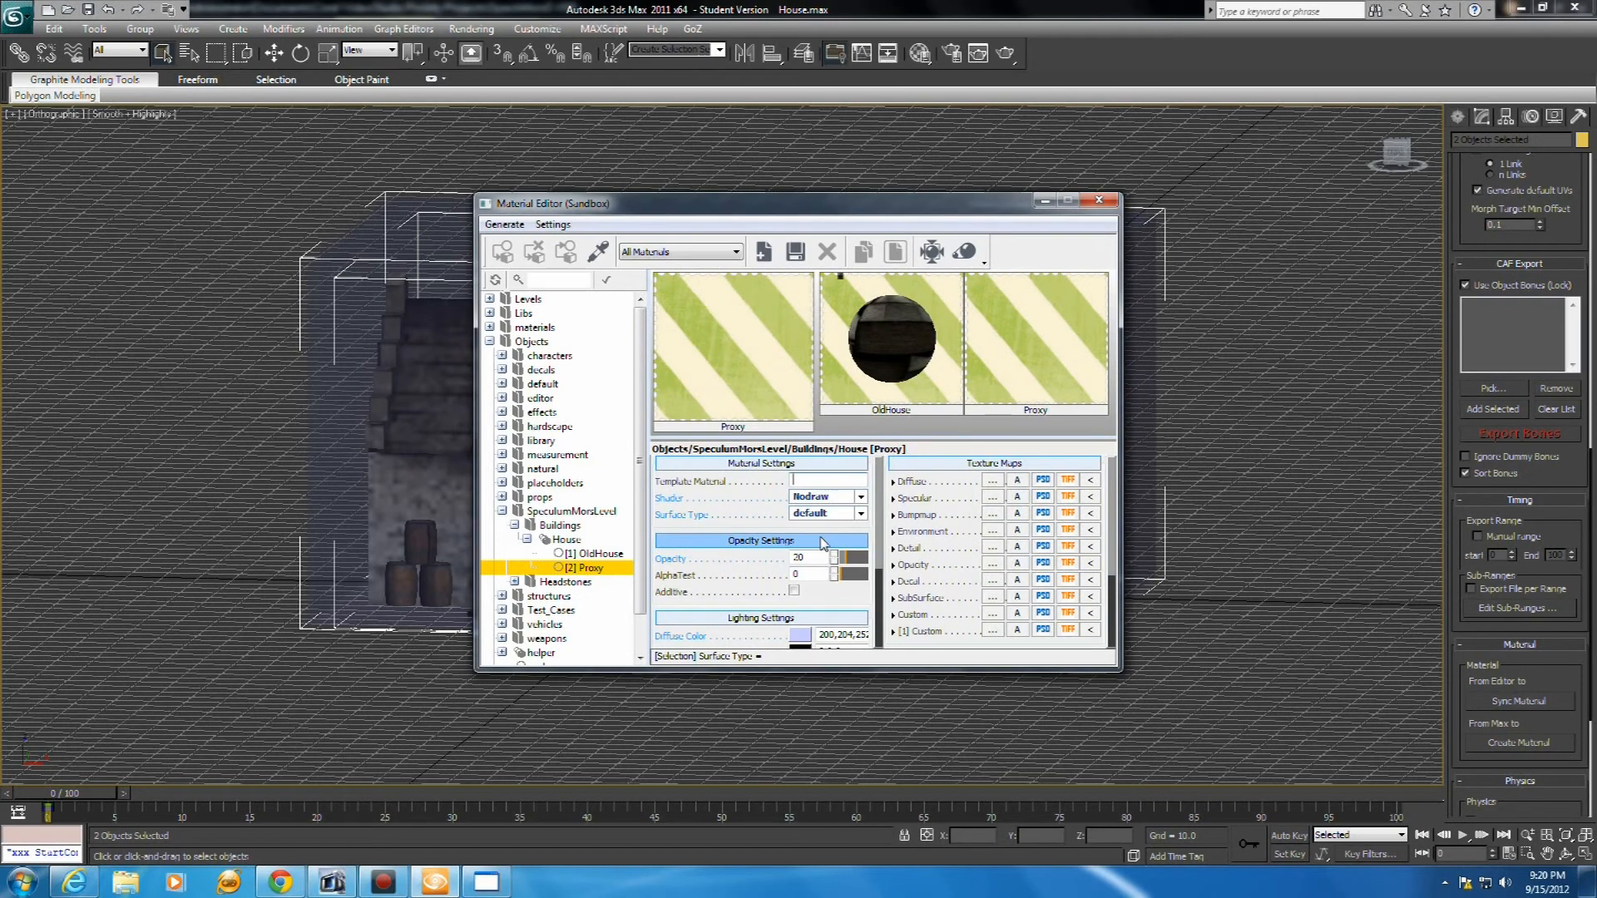
left_click(859, 516)
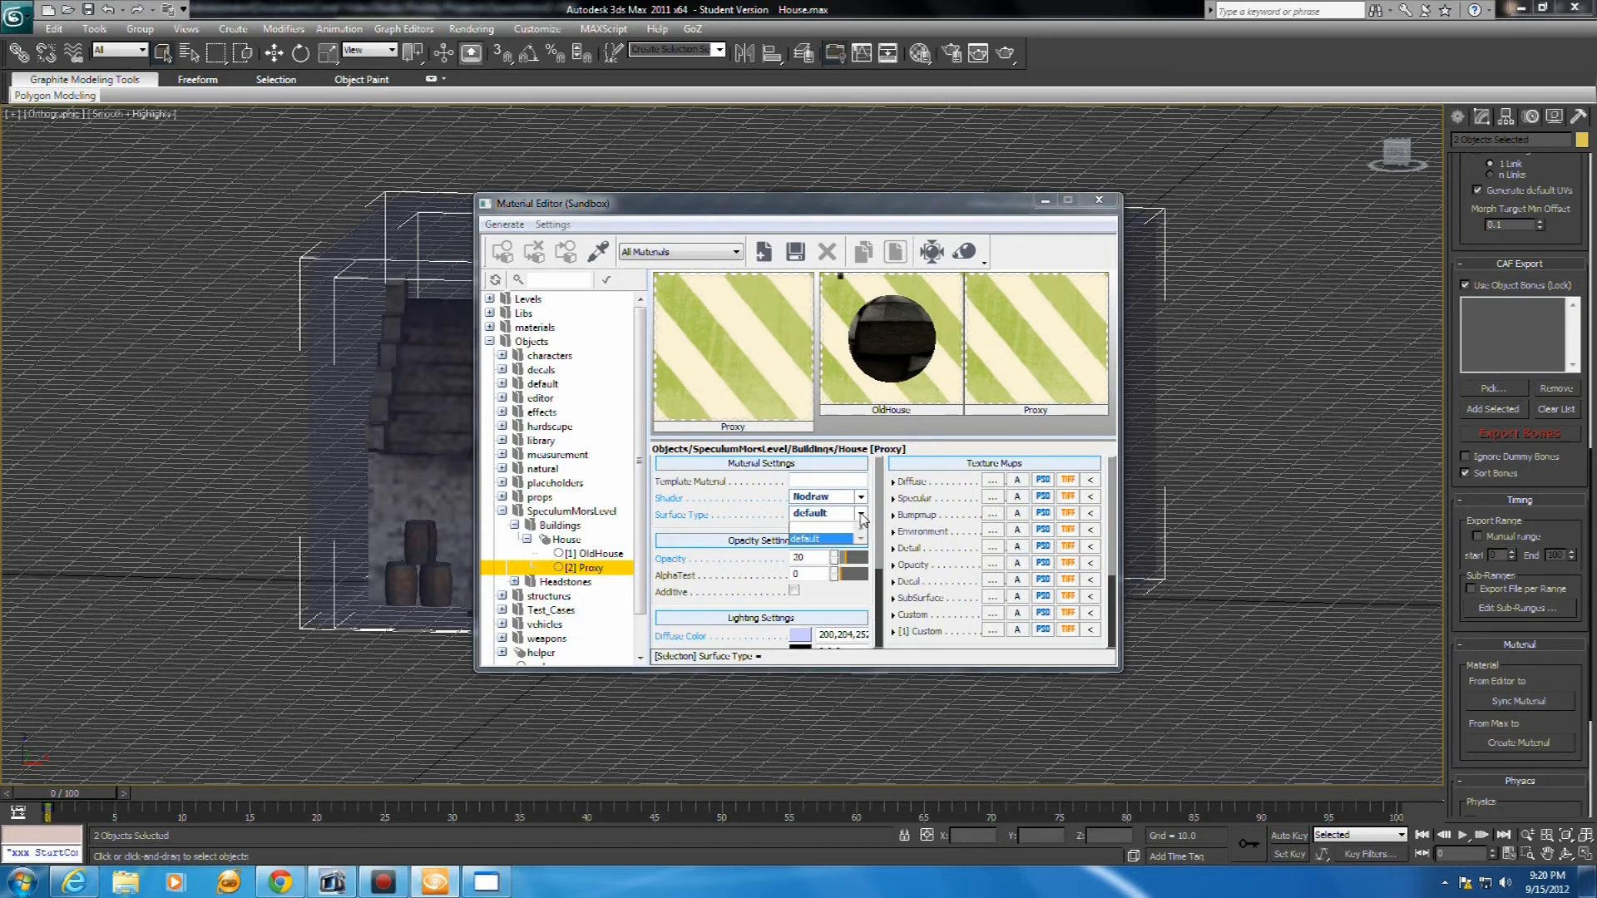
left_click(846, 536)
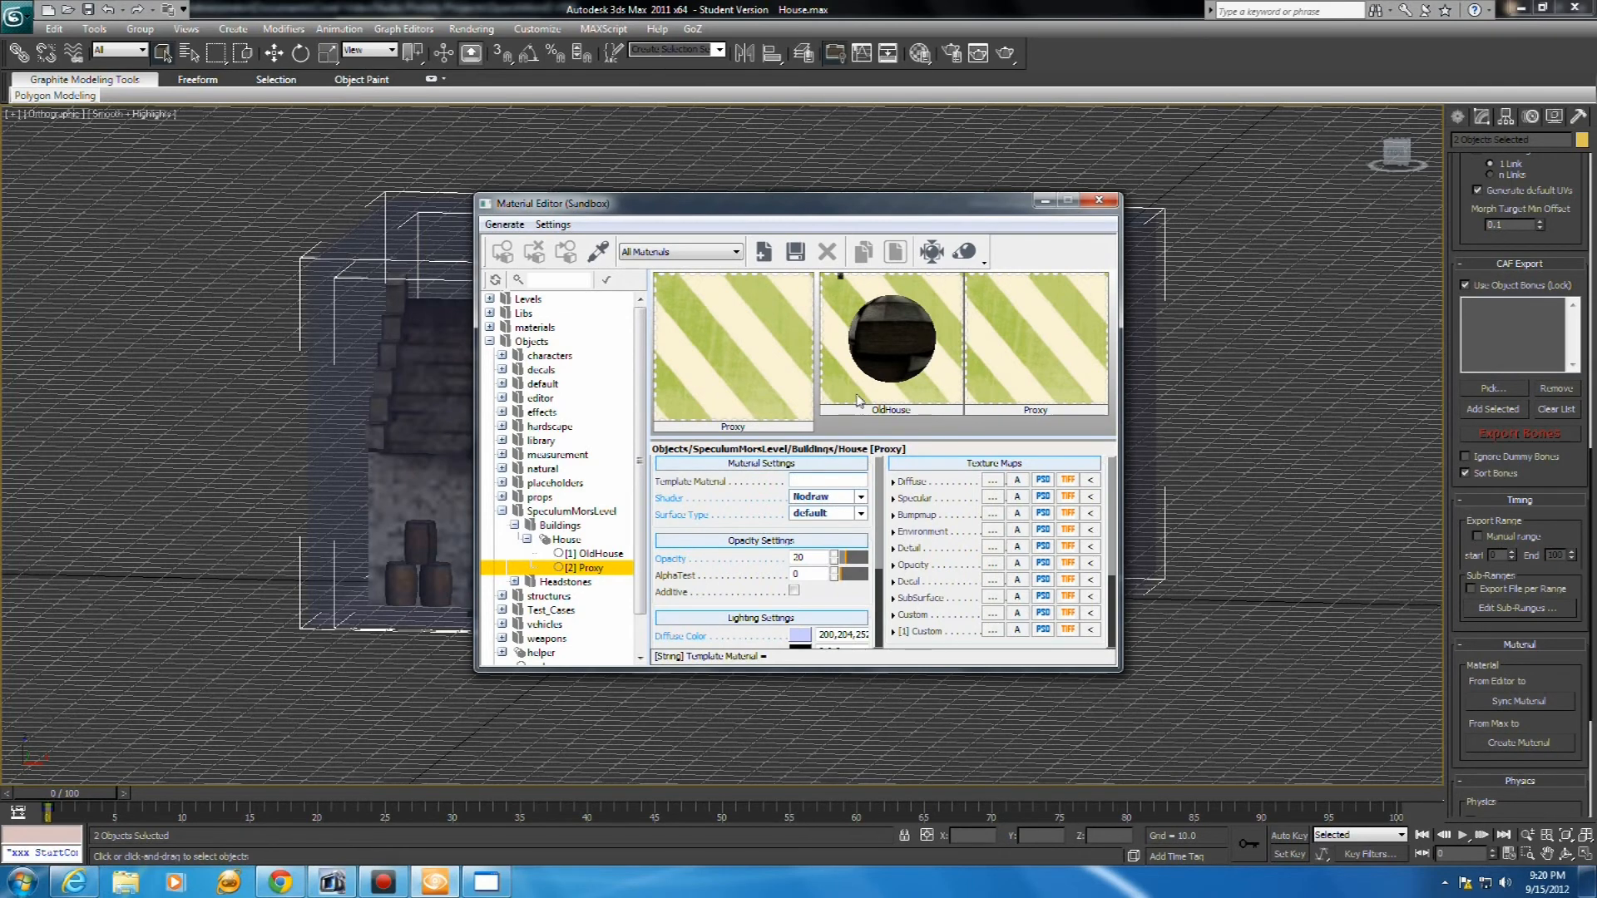
Select the OldHouse submaterial, keep its Illum shader and set its surface type to default
left_click(859, 400)
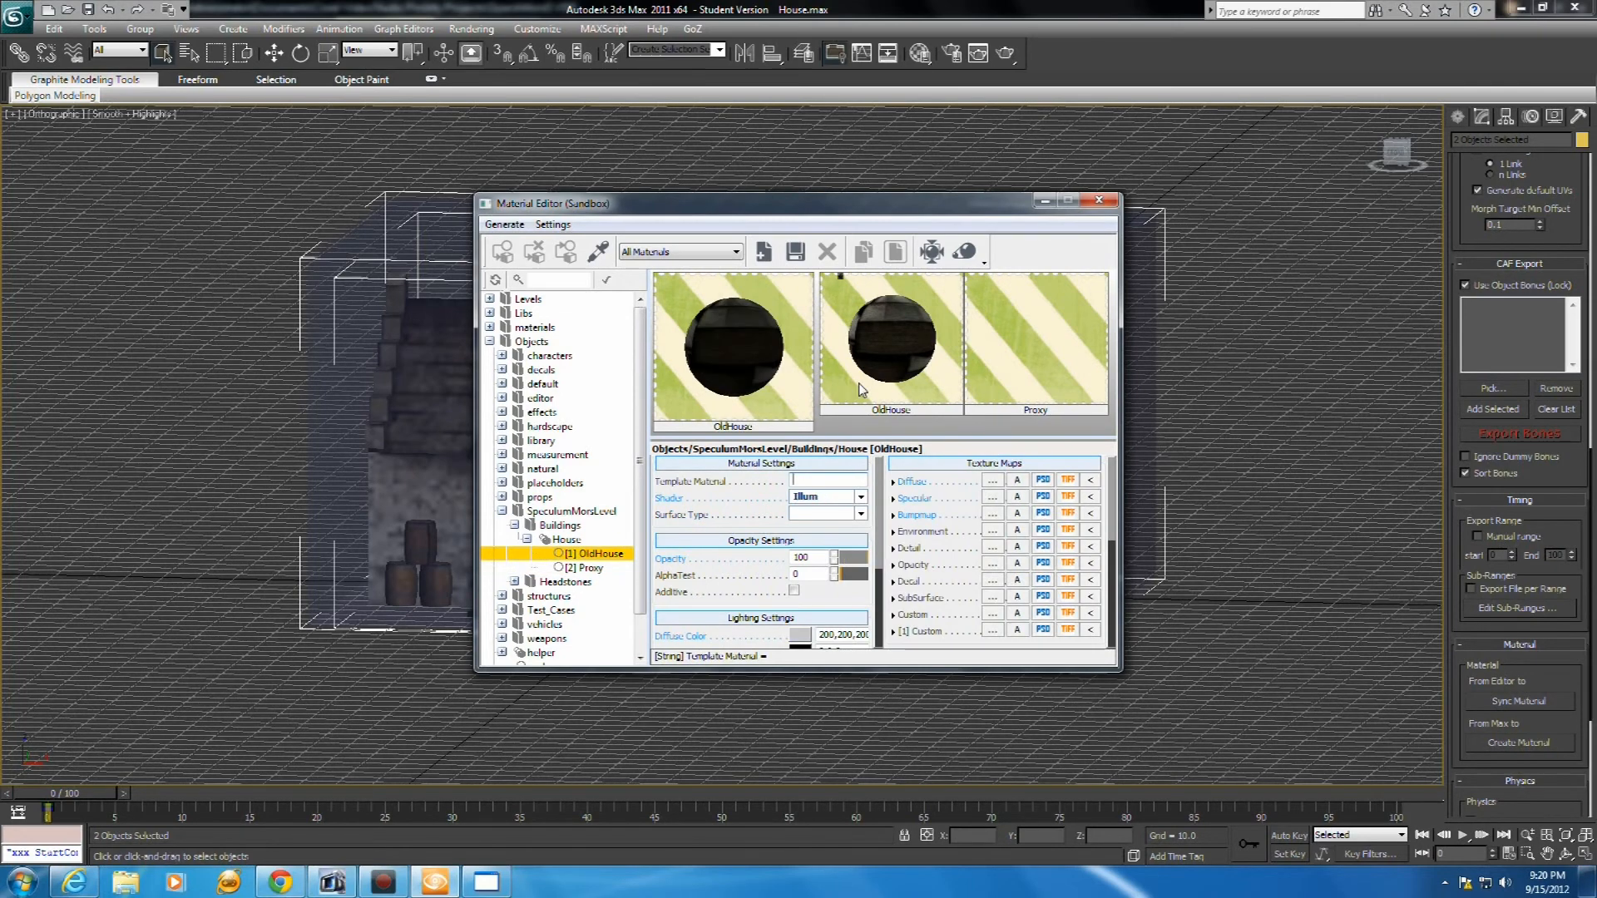
left_click(861, 498)
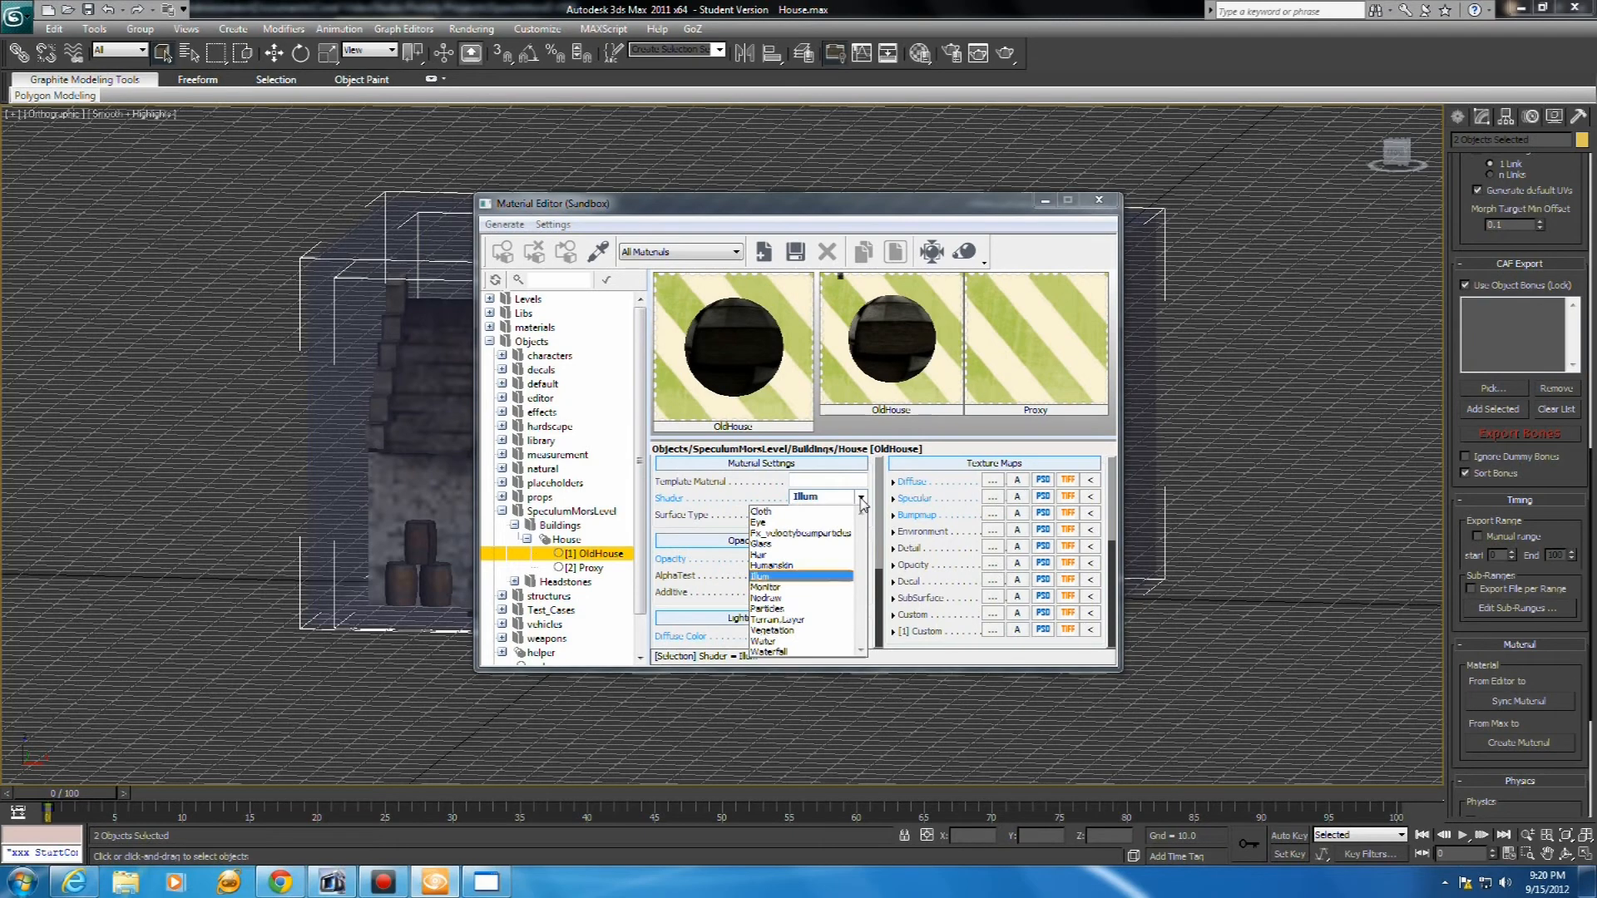
left_click(863, 503)
left_click(861, 515)
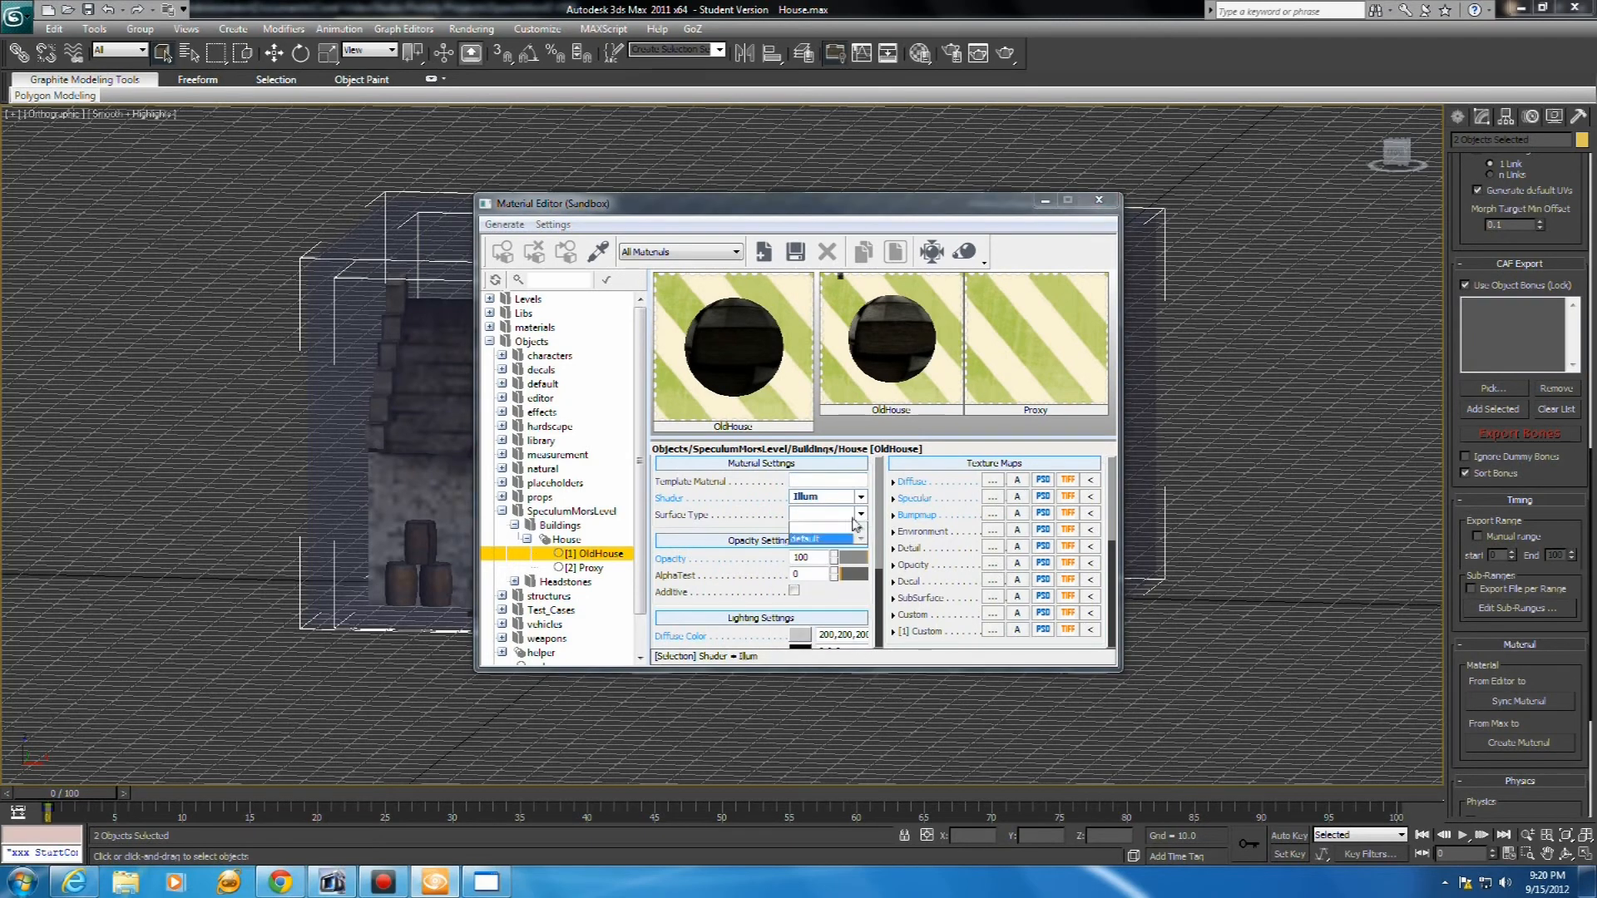
left_click(822, 539)
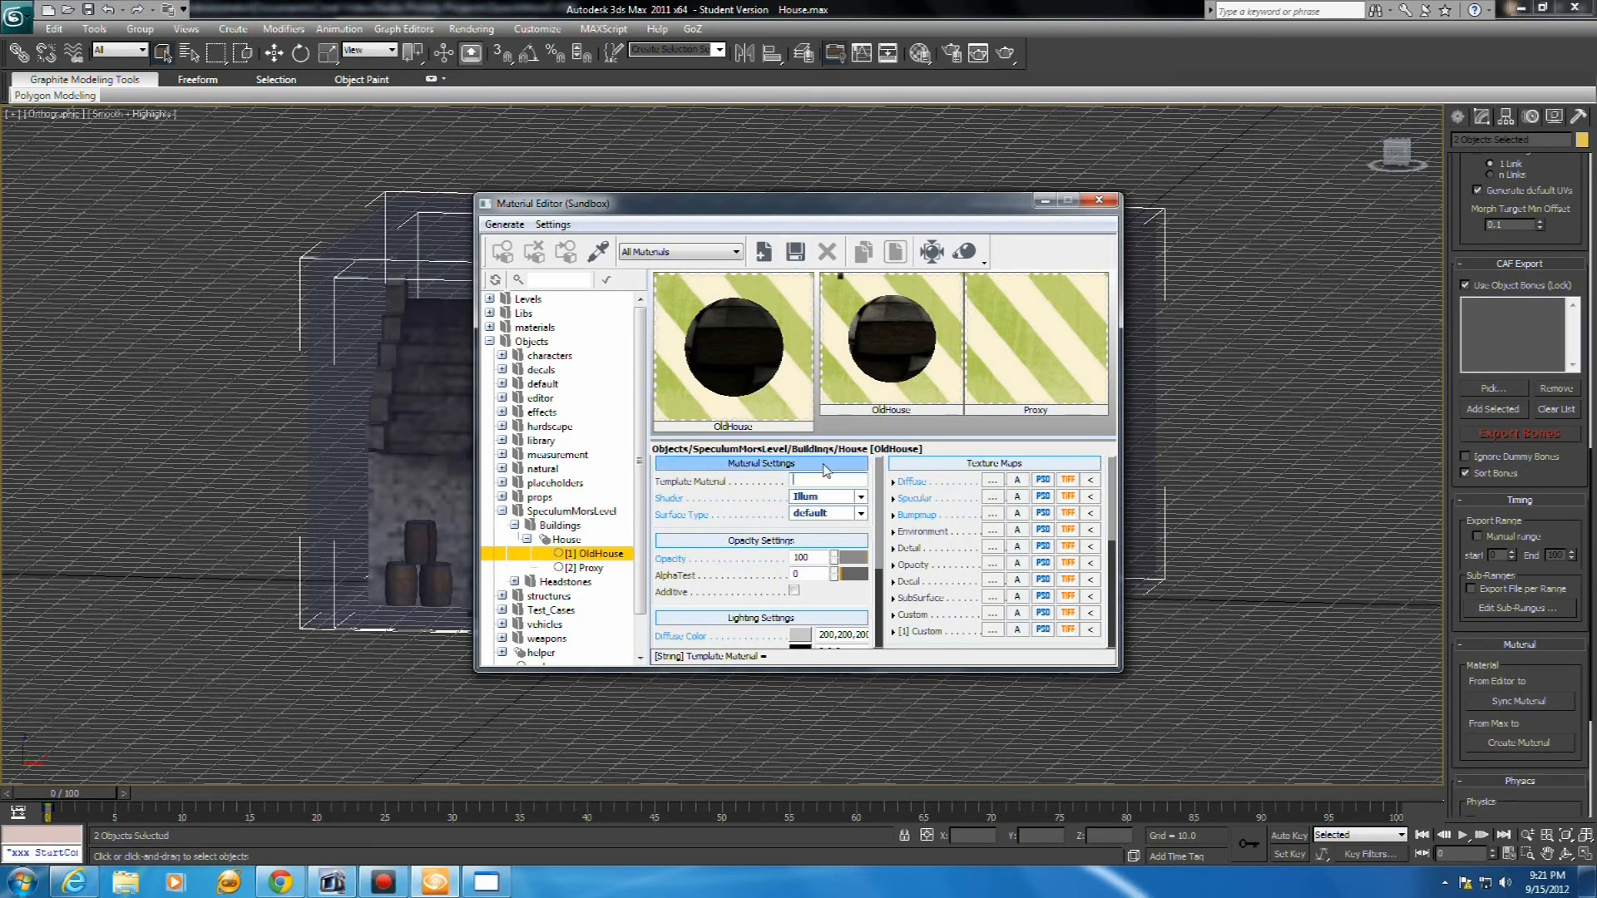
mouse_move(1091, 483)
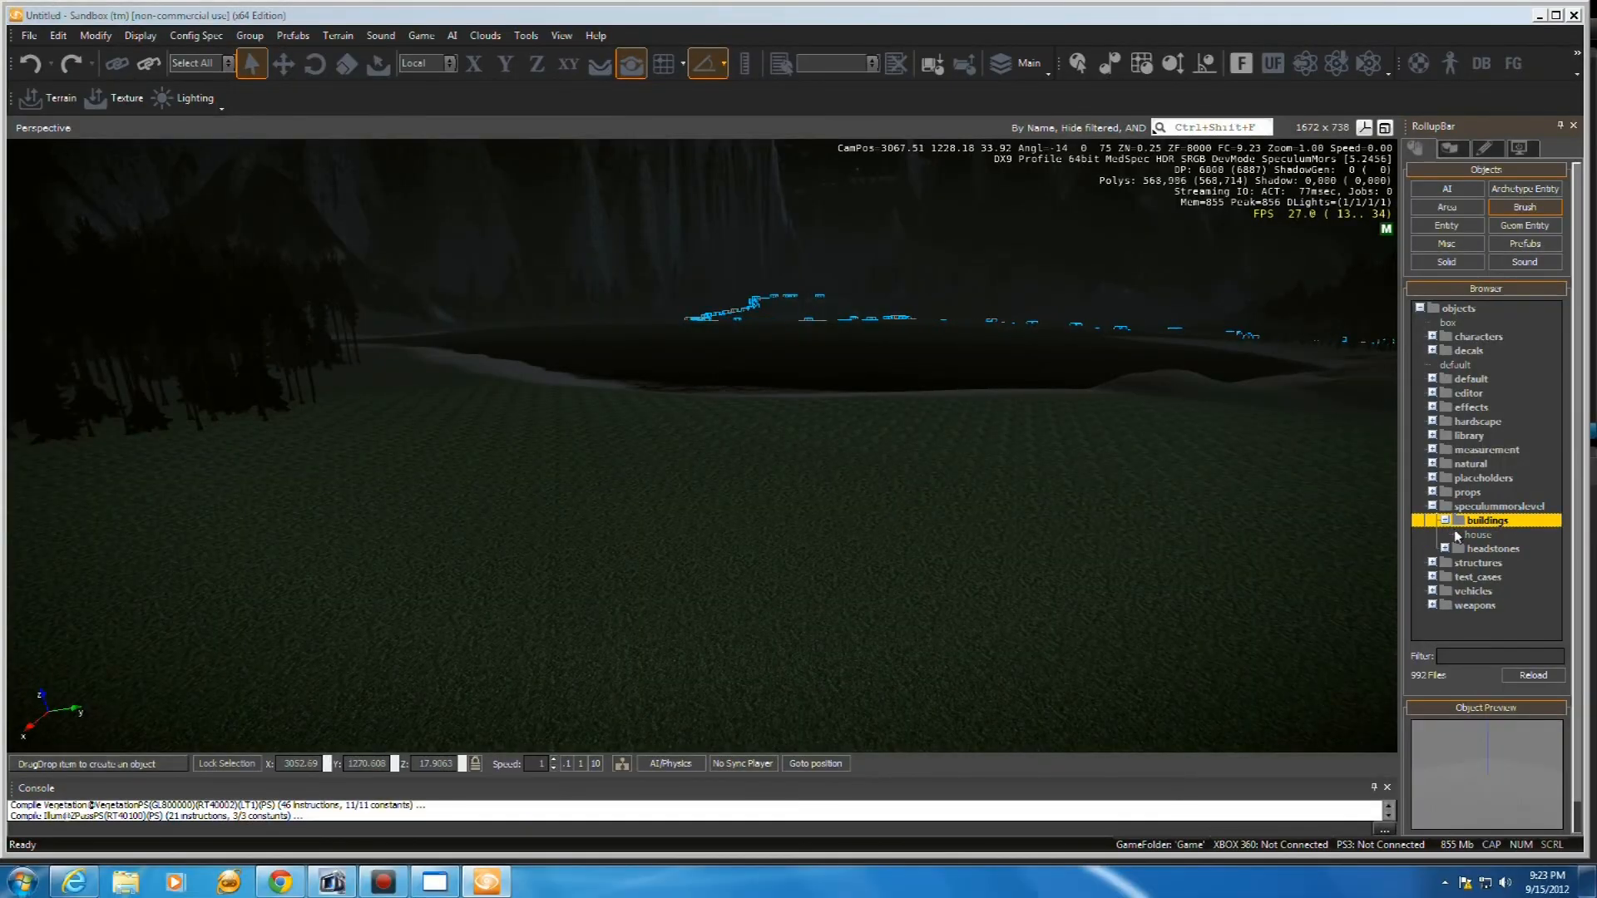
Place the house brush from speculummorslevel/buildings on the grass terrain in the Sandbox level
left_click(1465, 535)
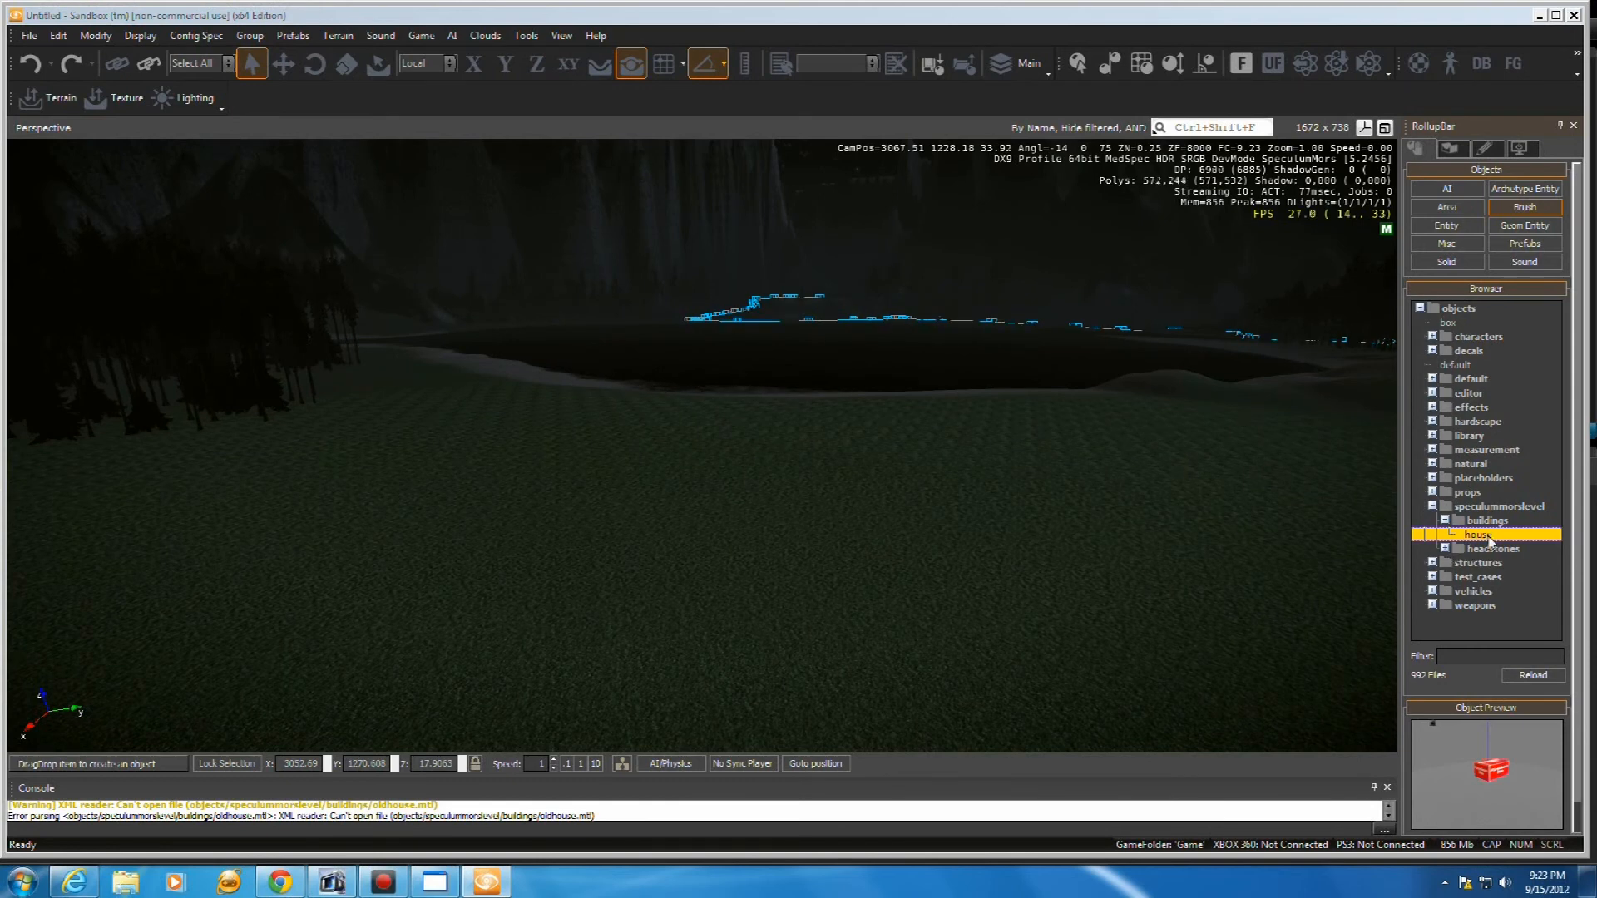
left_click_drag(1477, 537, 955, 595)
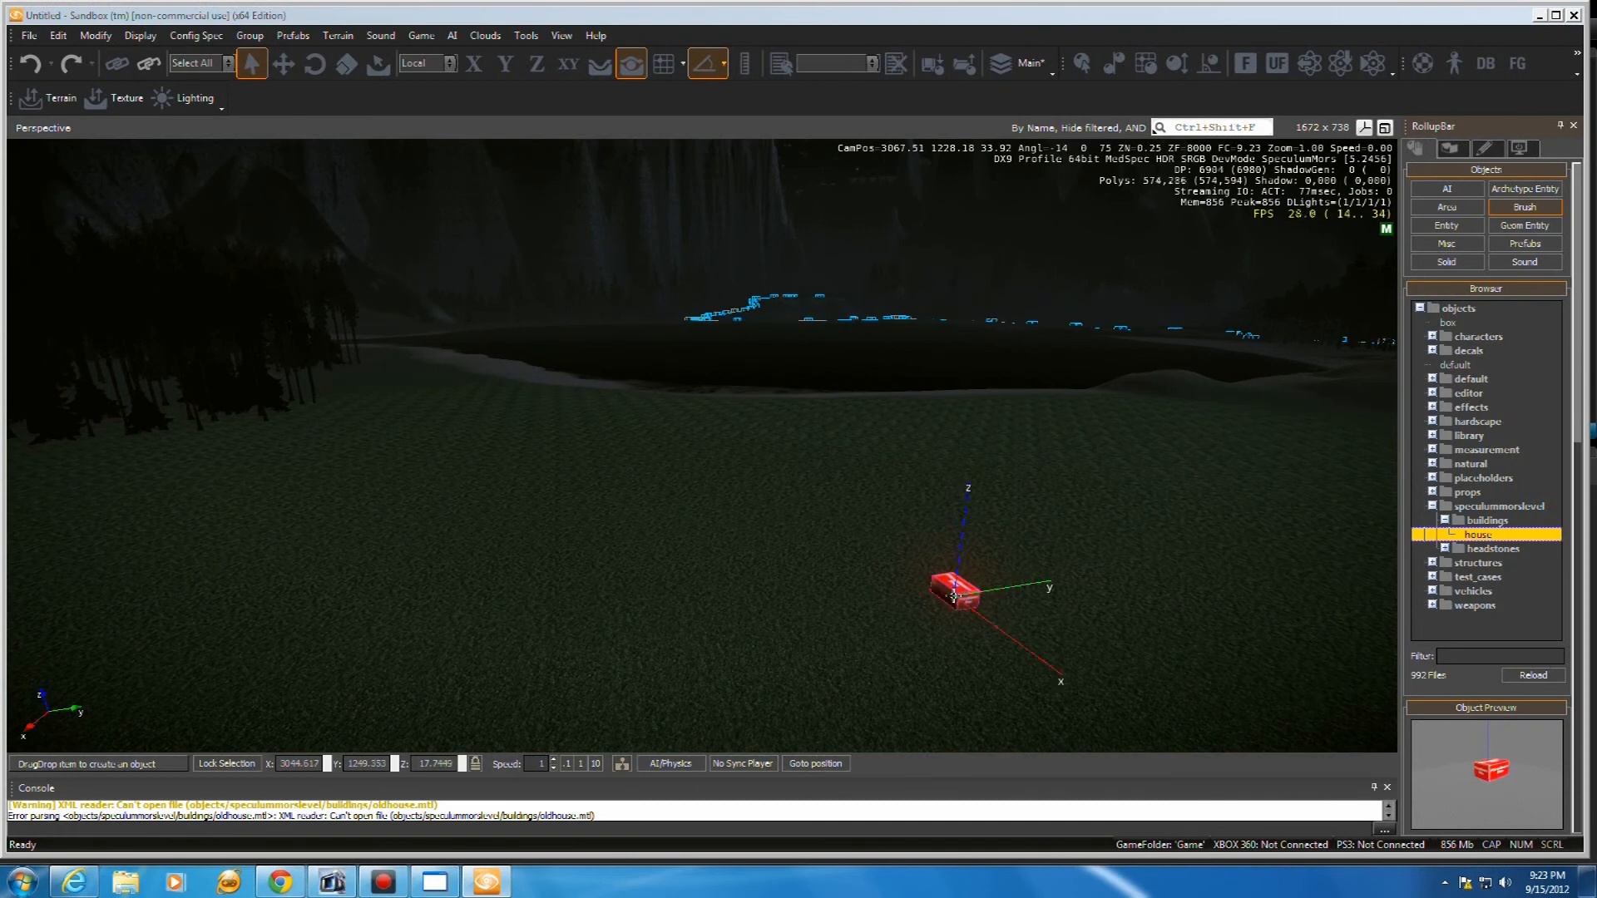
left_click(954, 596)
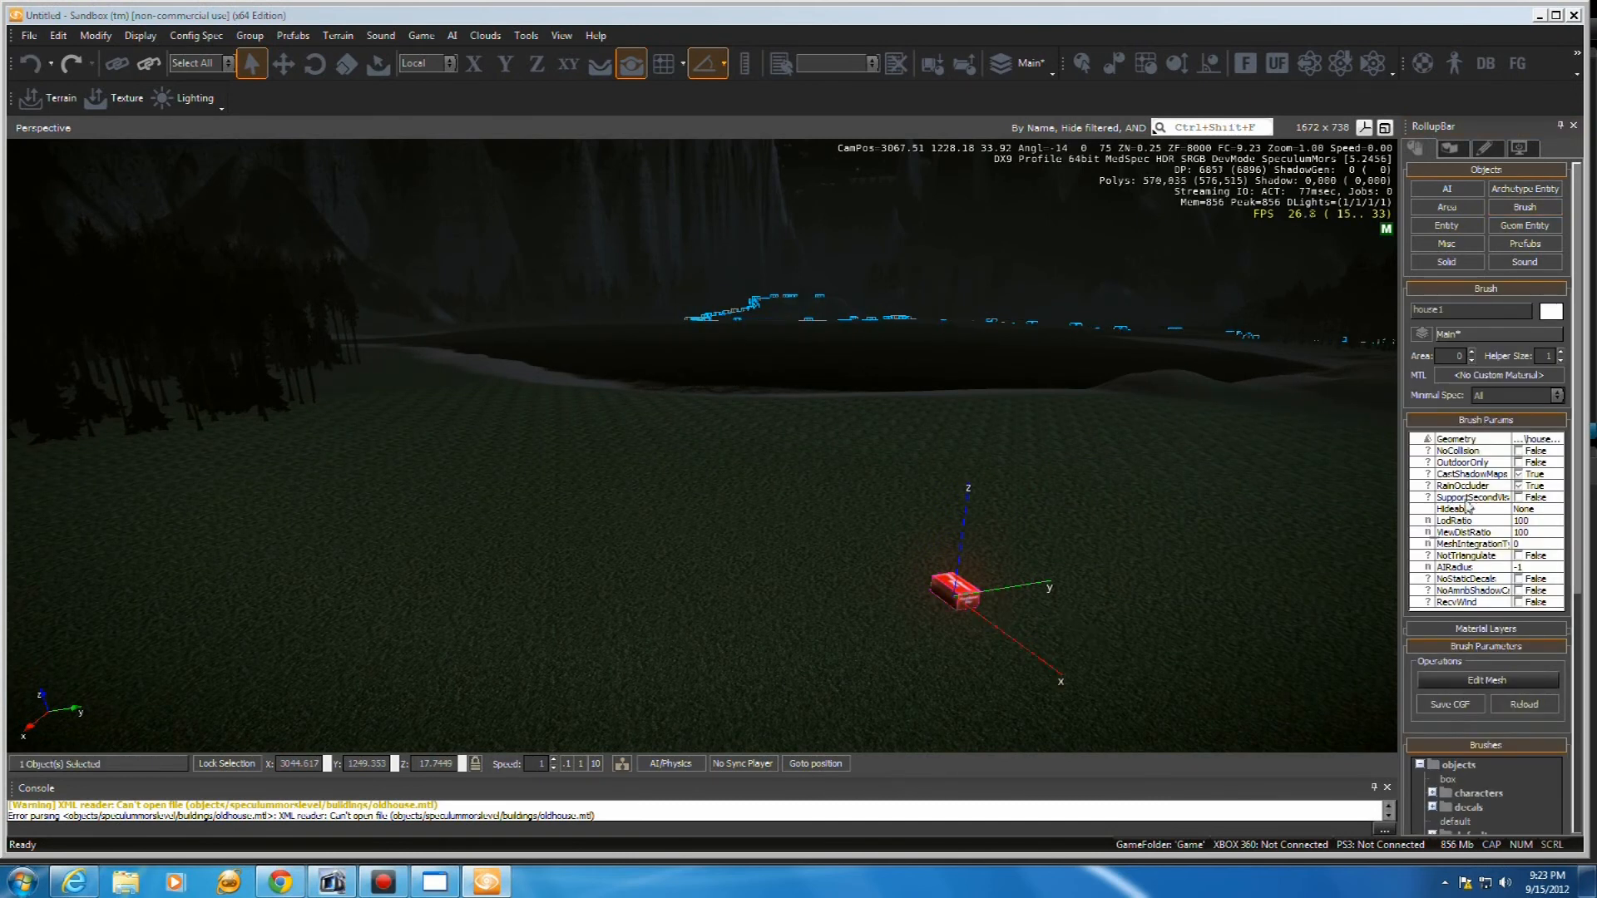
Assign the House material from Objects/SpeculumMorsLevel/Buildings to the placed house brush and close the Material Editor
left_click(1500, 375)
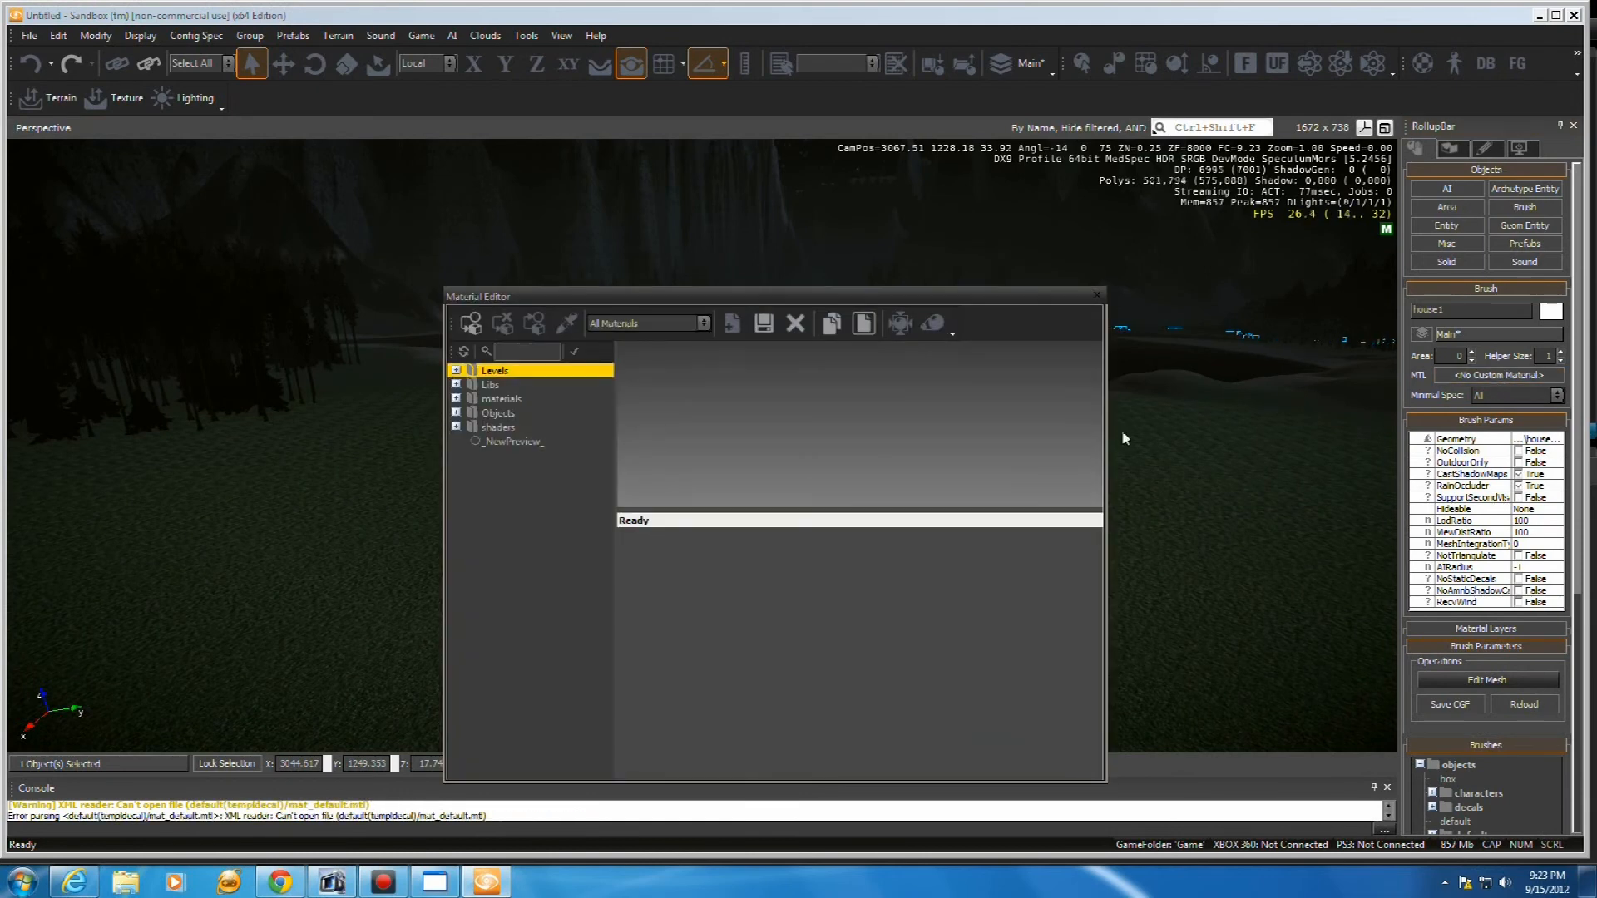
left_click(456, 399)
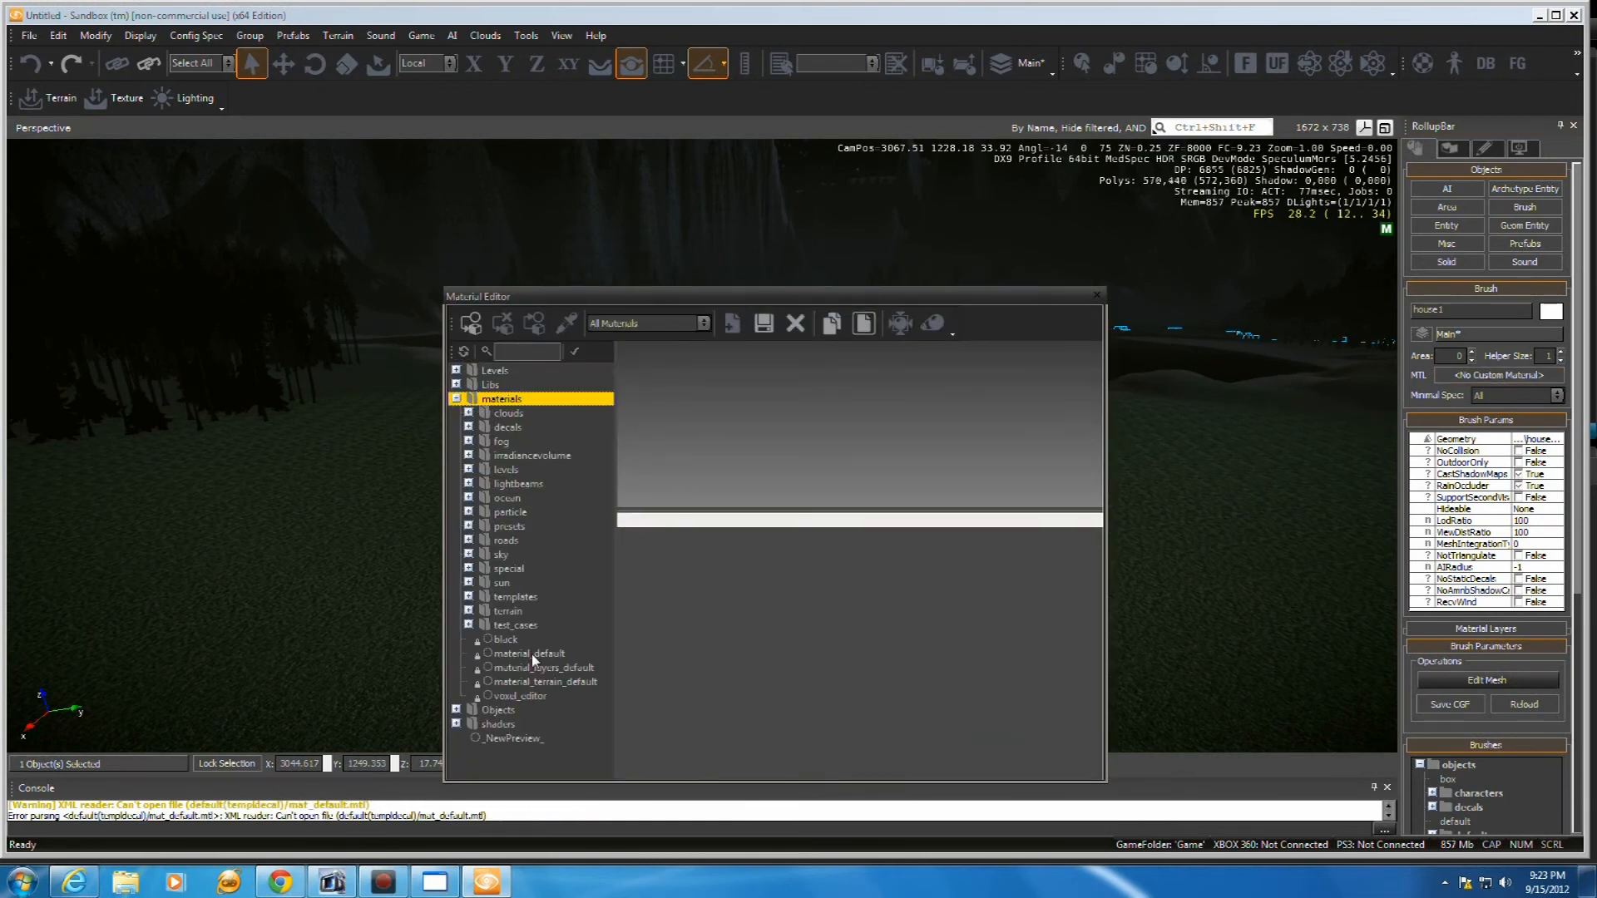
left_click(456, 710)
left_click_drag(608, 574, 603, 728)
left_click(474, 655)
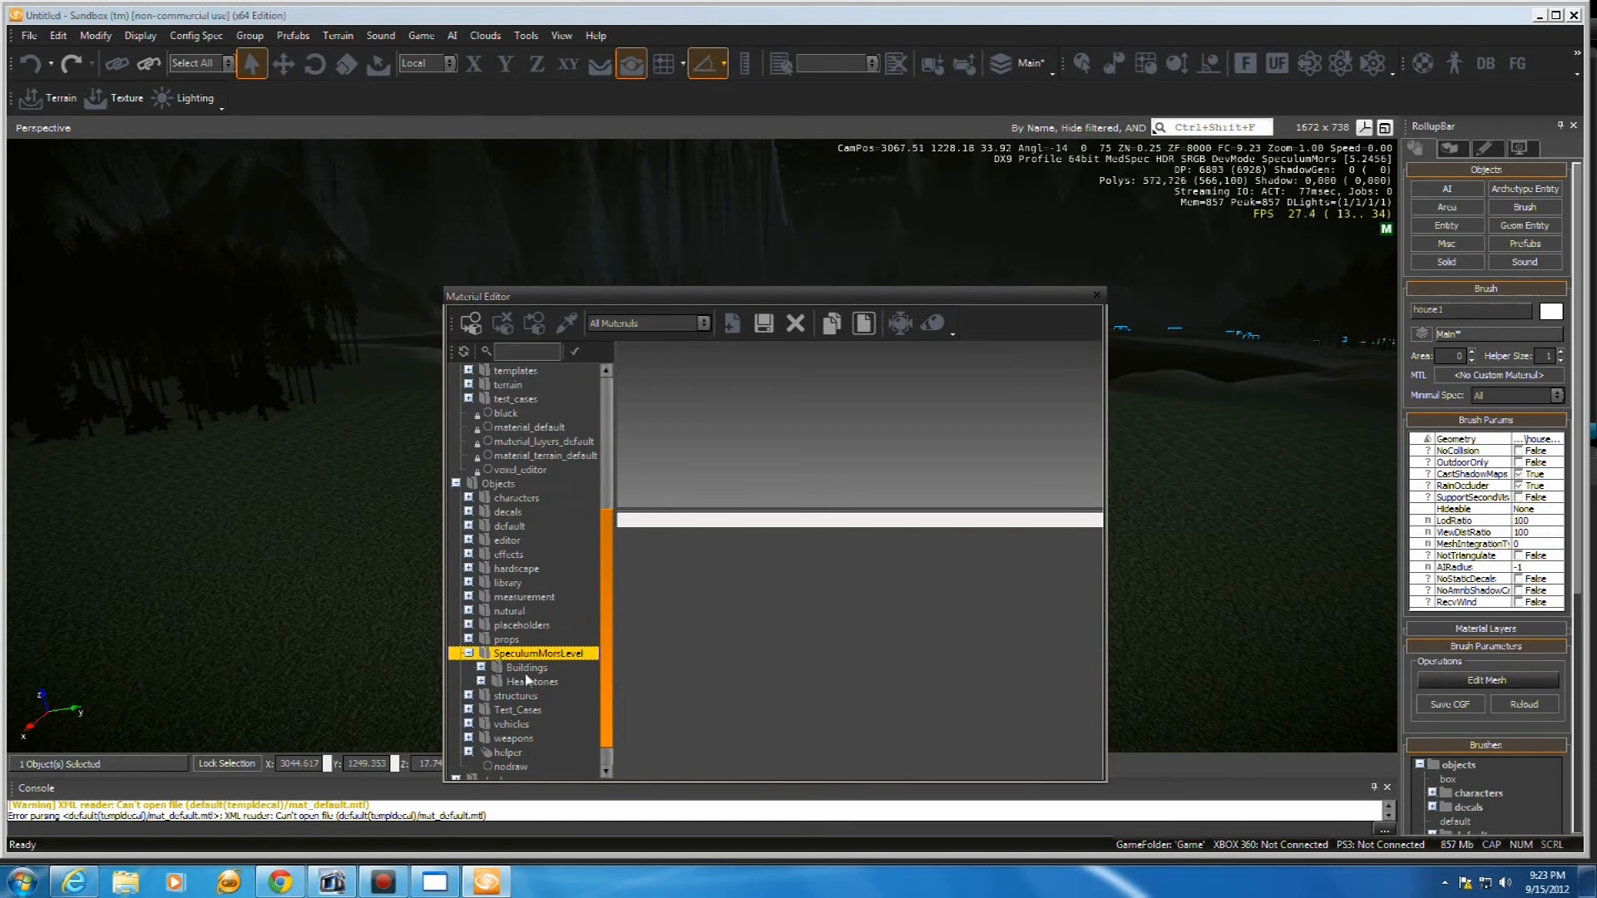
left_click(482, 668)
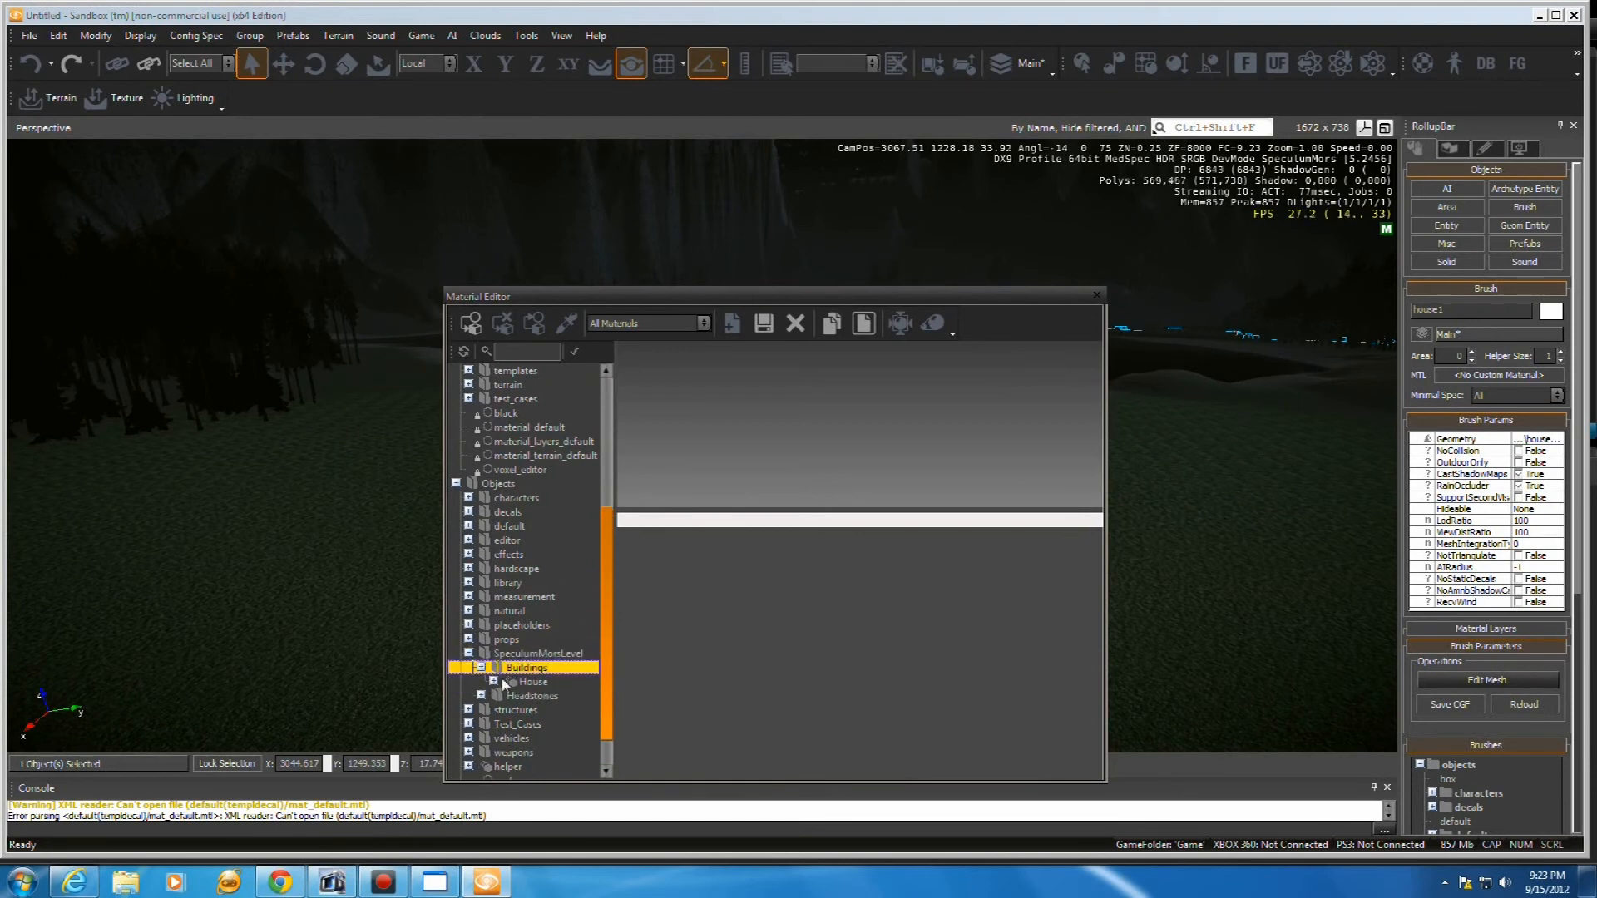
left_click(499, 682)
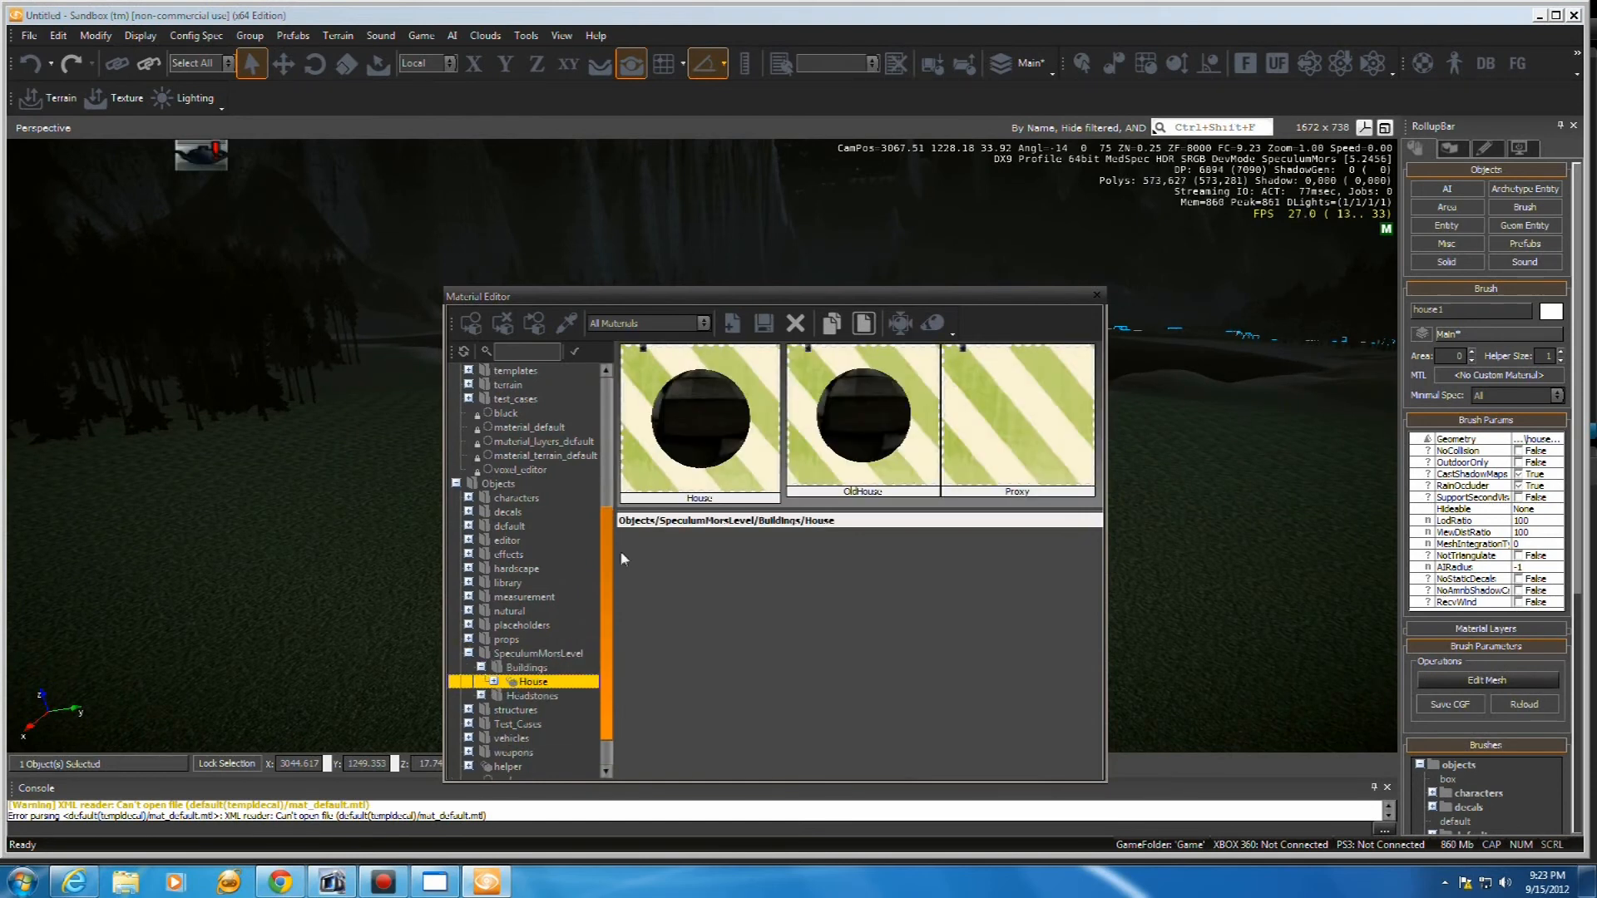
left_click(471, 323)
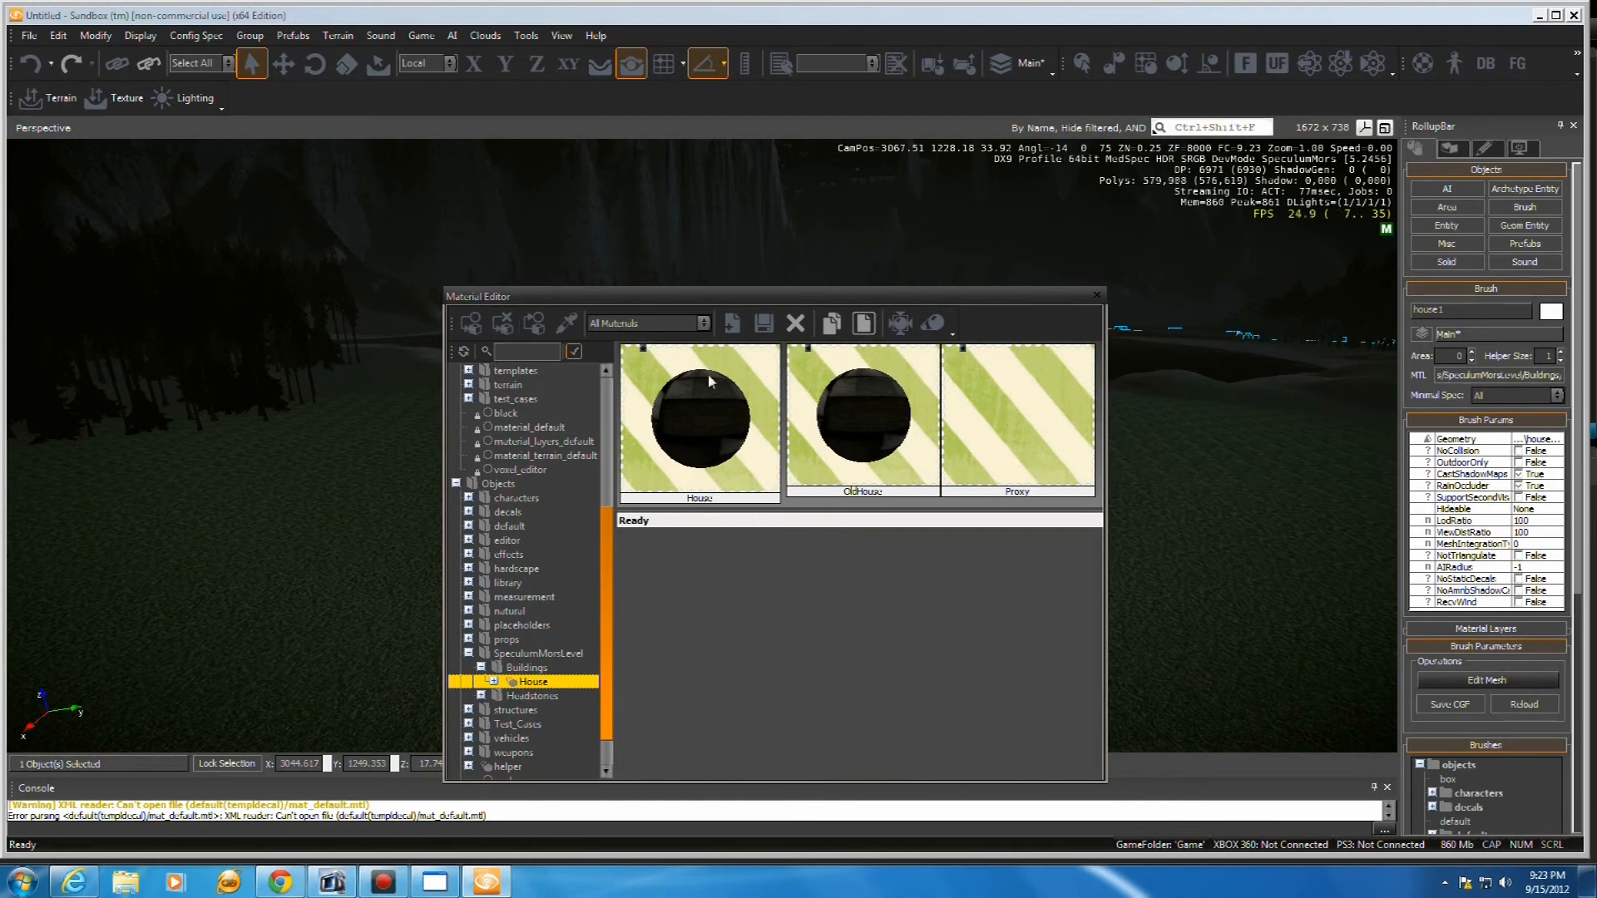
left_click(1097, 296)
Scale the house up uniformly by hand to a factor of about 6.81
right_click_drag(1057, 435, 1017, 497)
key("w")
key("w")
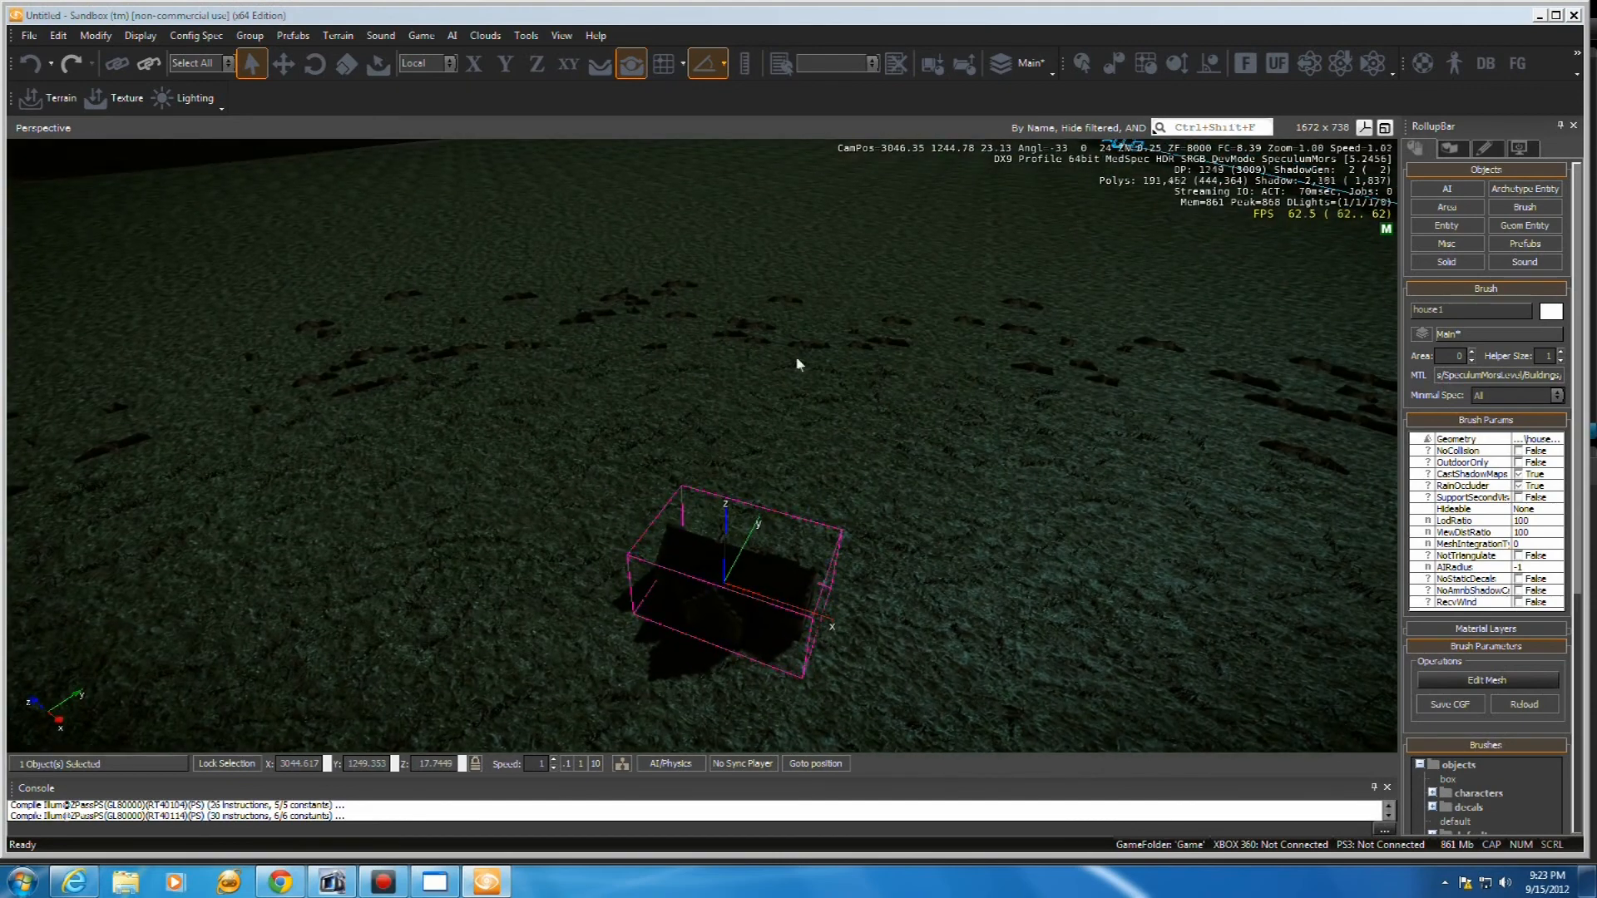
left_click(346, 63)
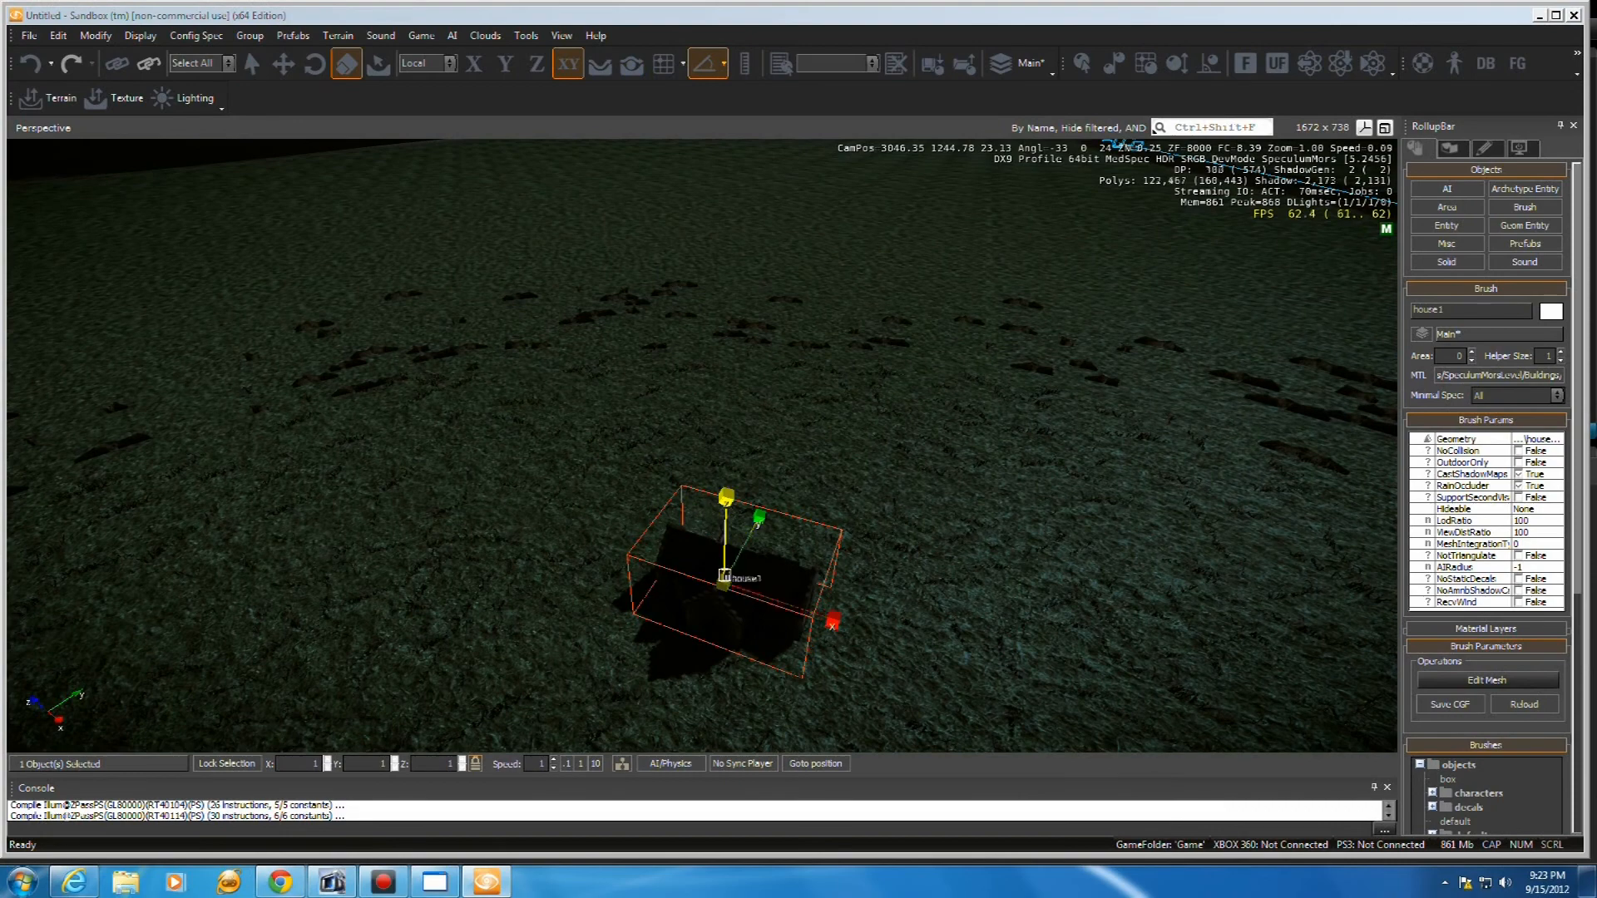
left_click_drag(731, 571, 732, 354)
scroll(950, 357, "down", 5)
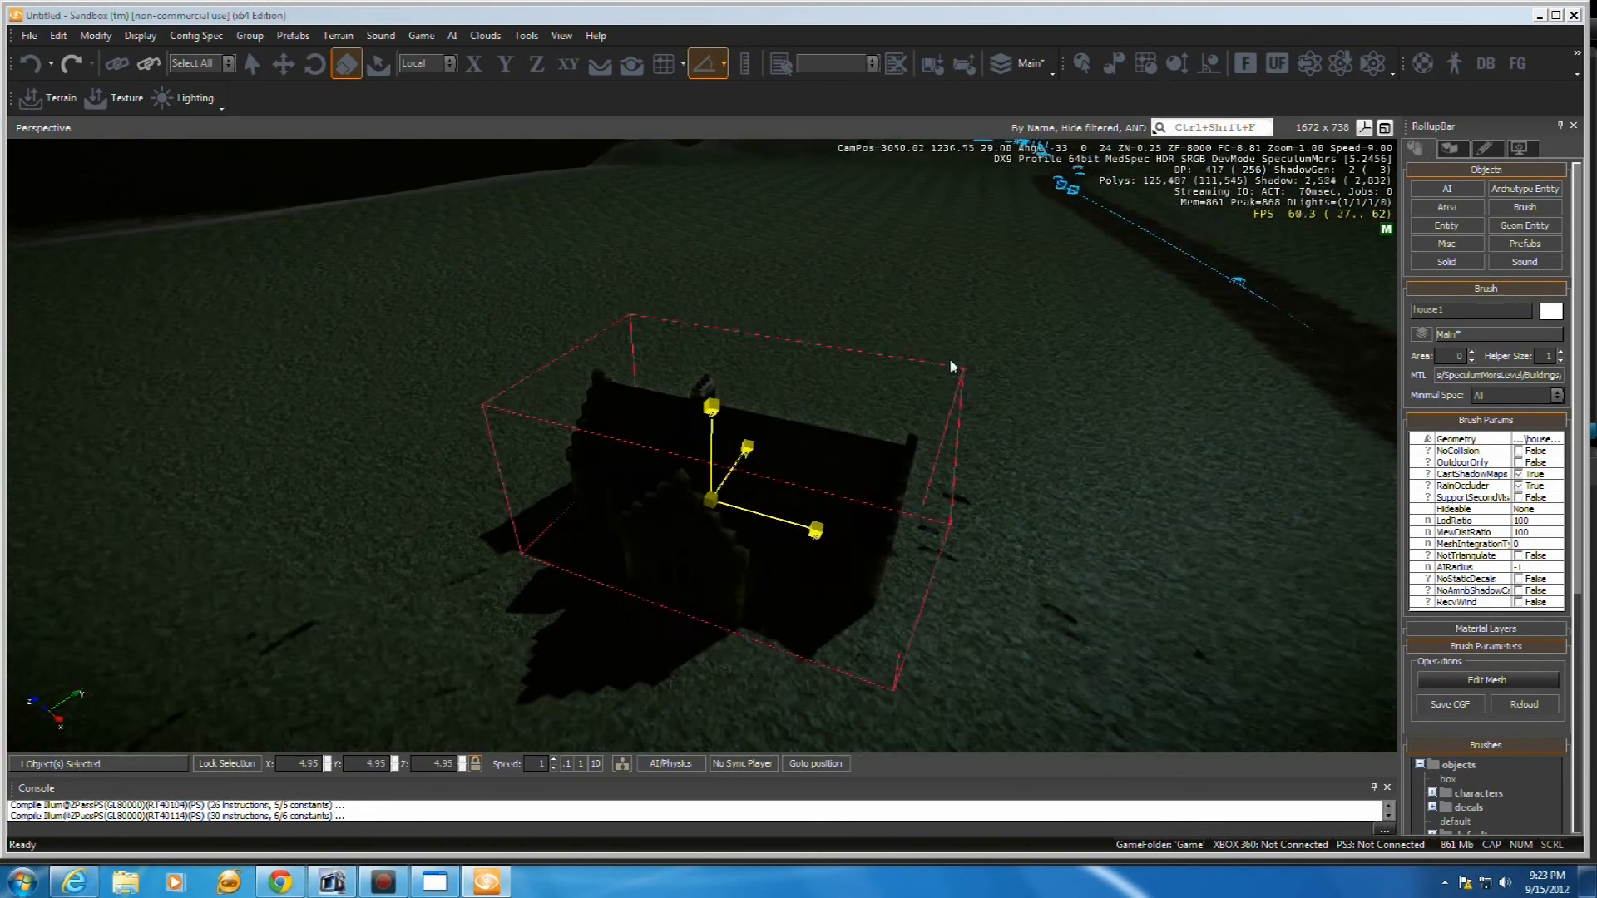
left_click_drag(709, 484, 1097, 5)
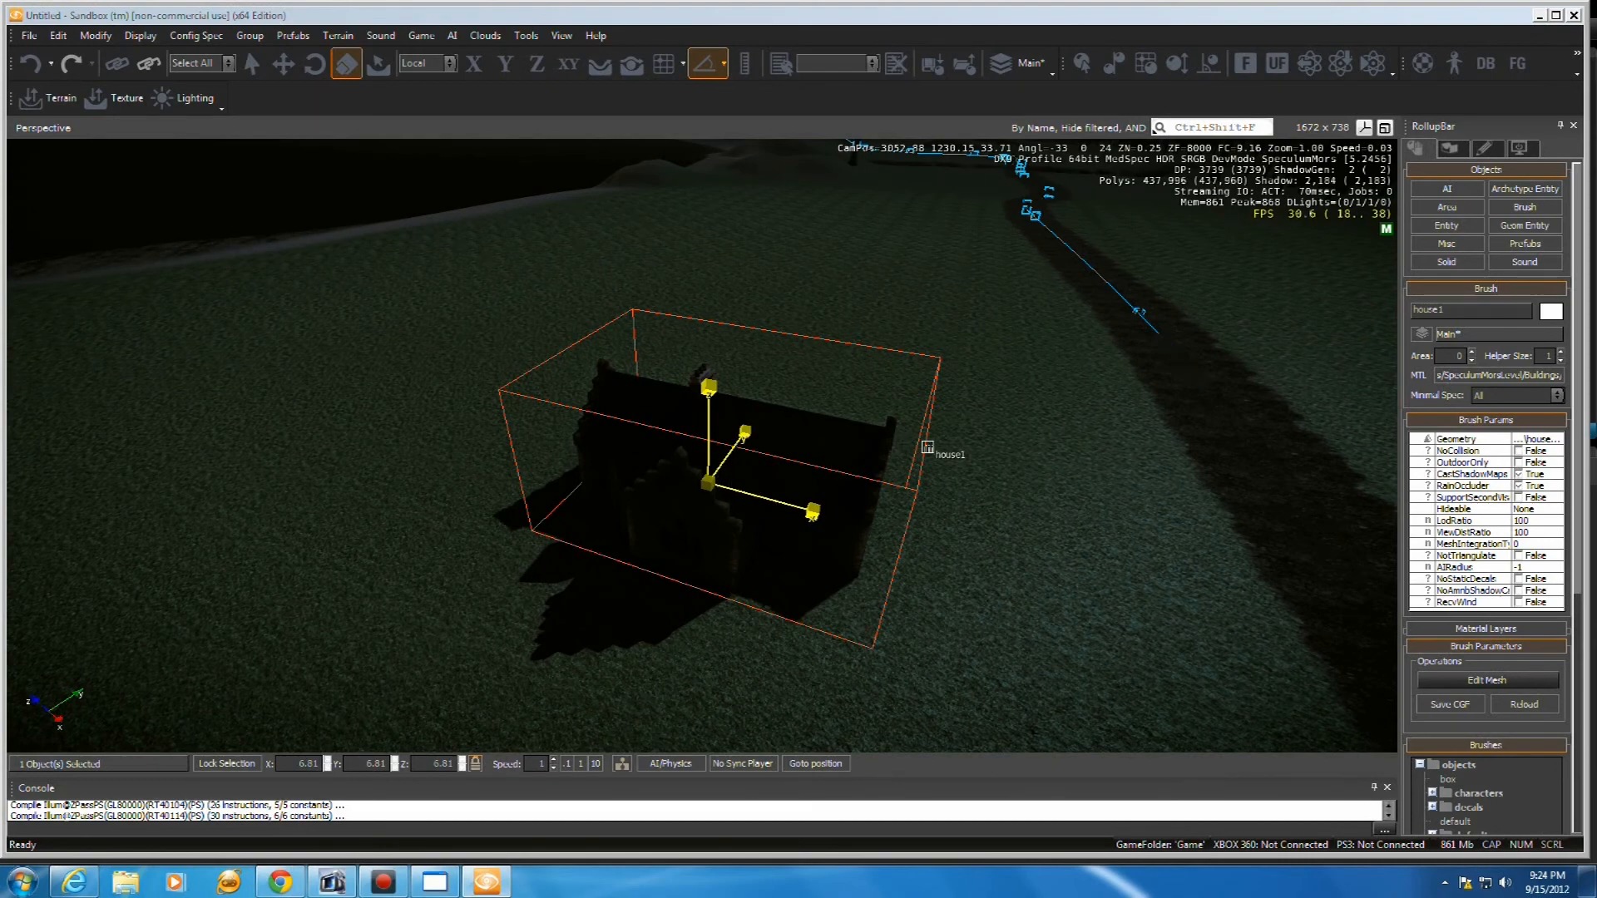
Rotate the house 135° about its Z axis and set its scale to 10 on all three axes
left_click(326, 66)
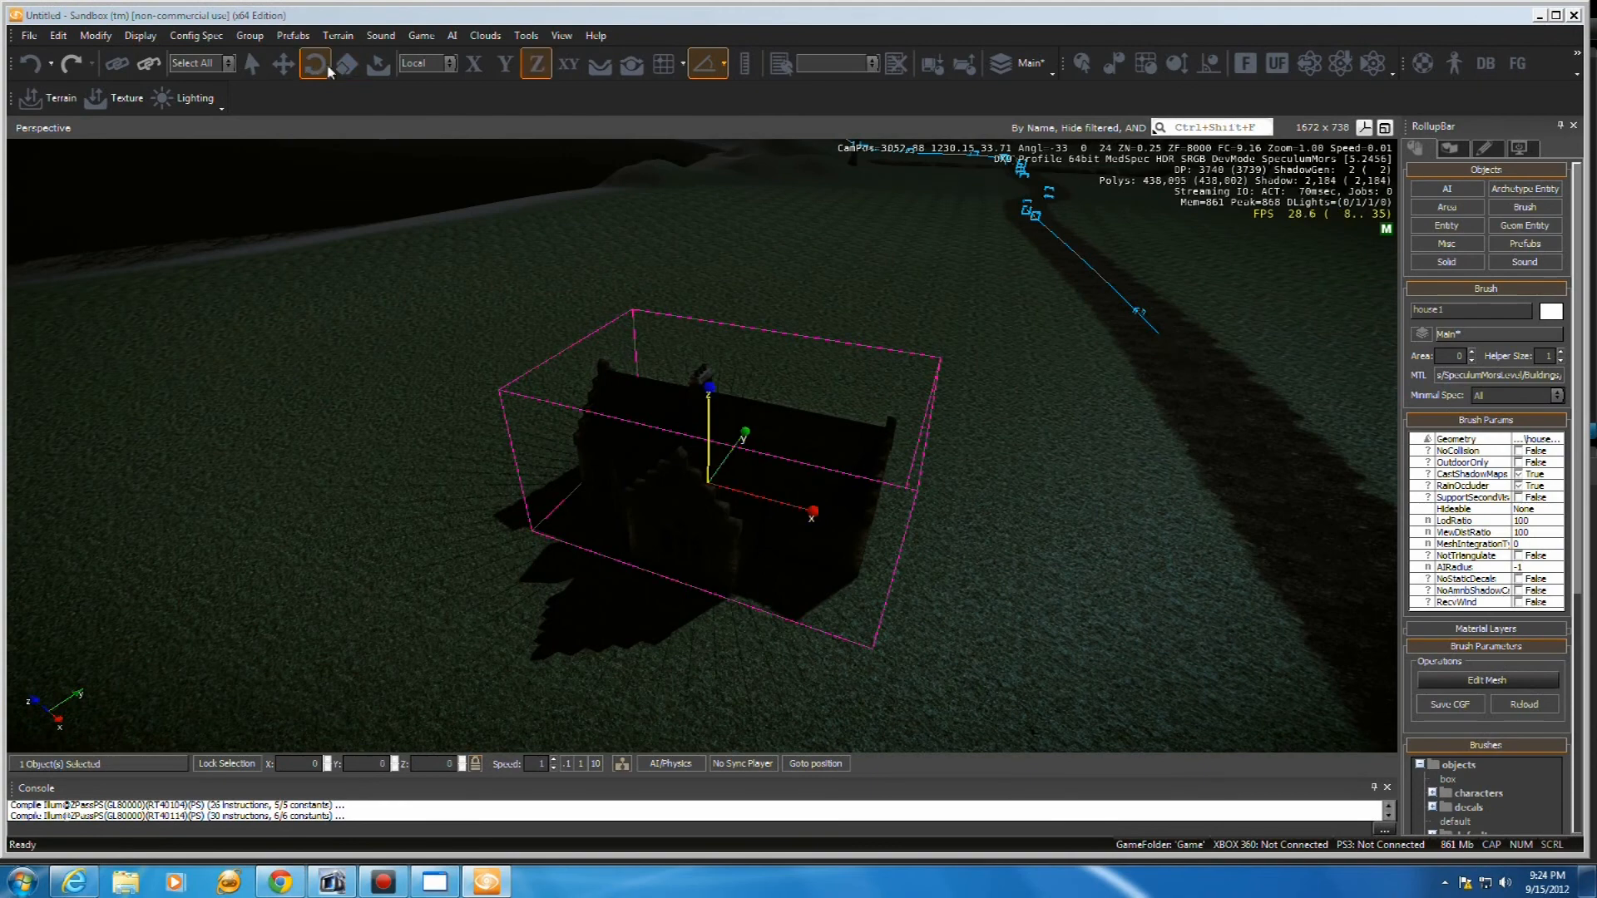
left_click_drag(714, 391, 410, 574)
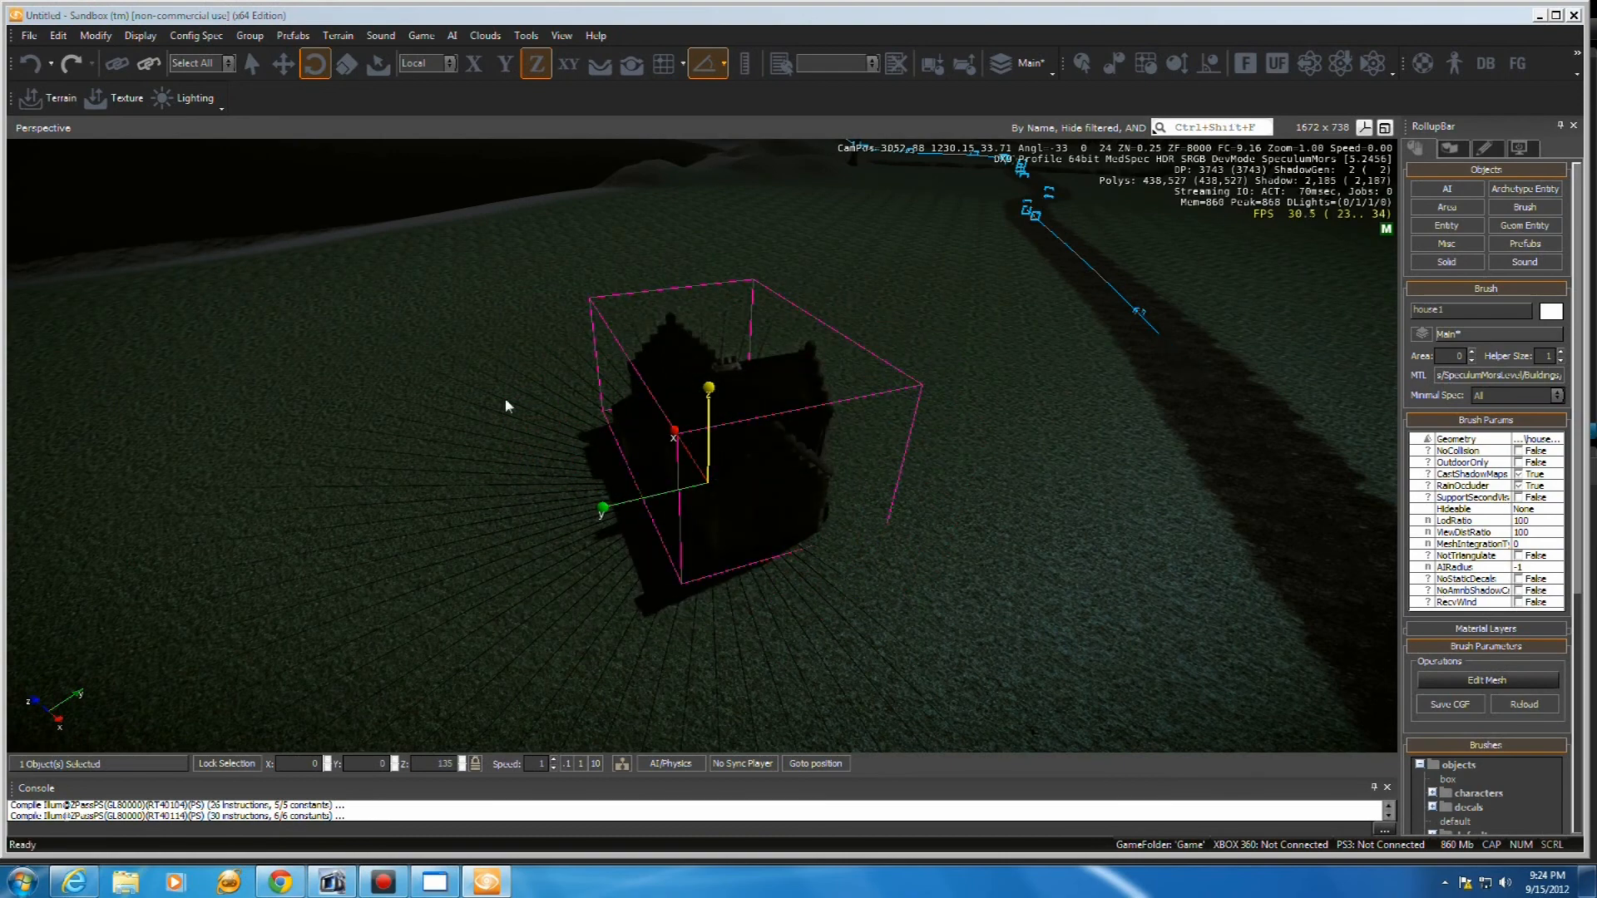
left_click(342, 69)
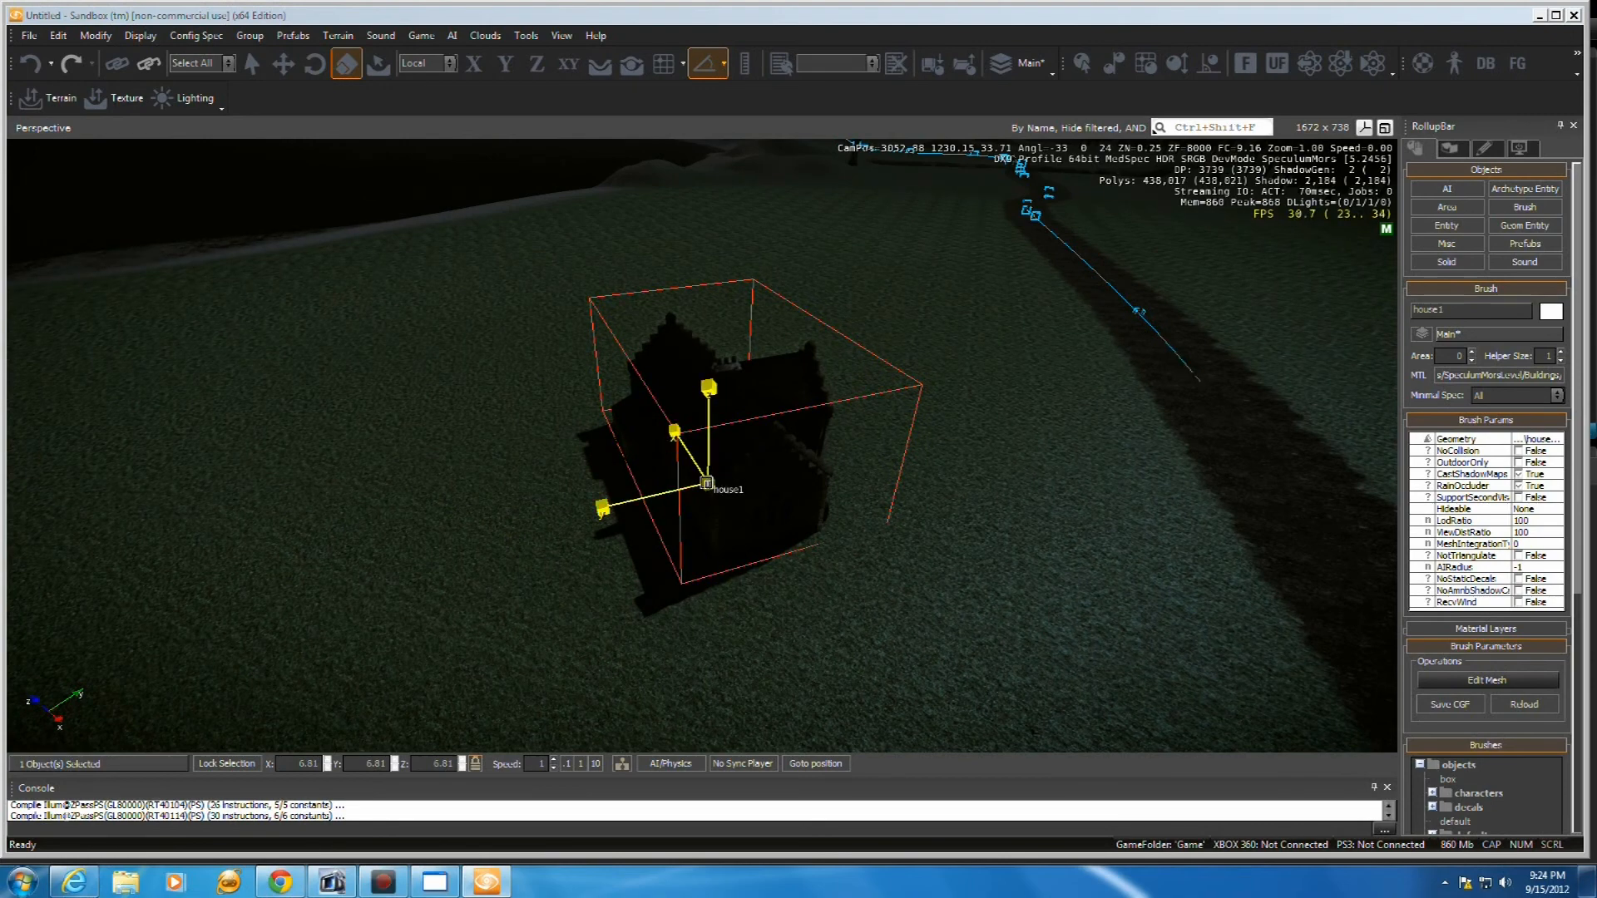
left_click_drag(706, 483, 853, 3)
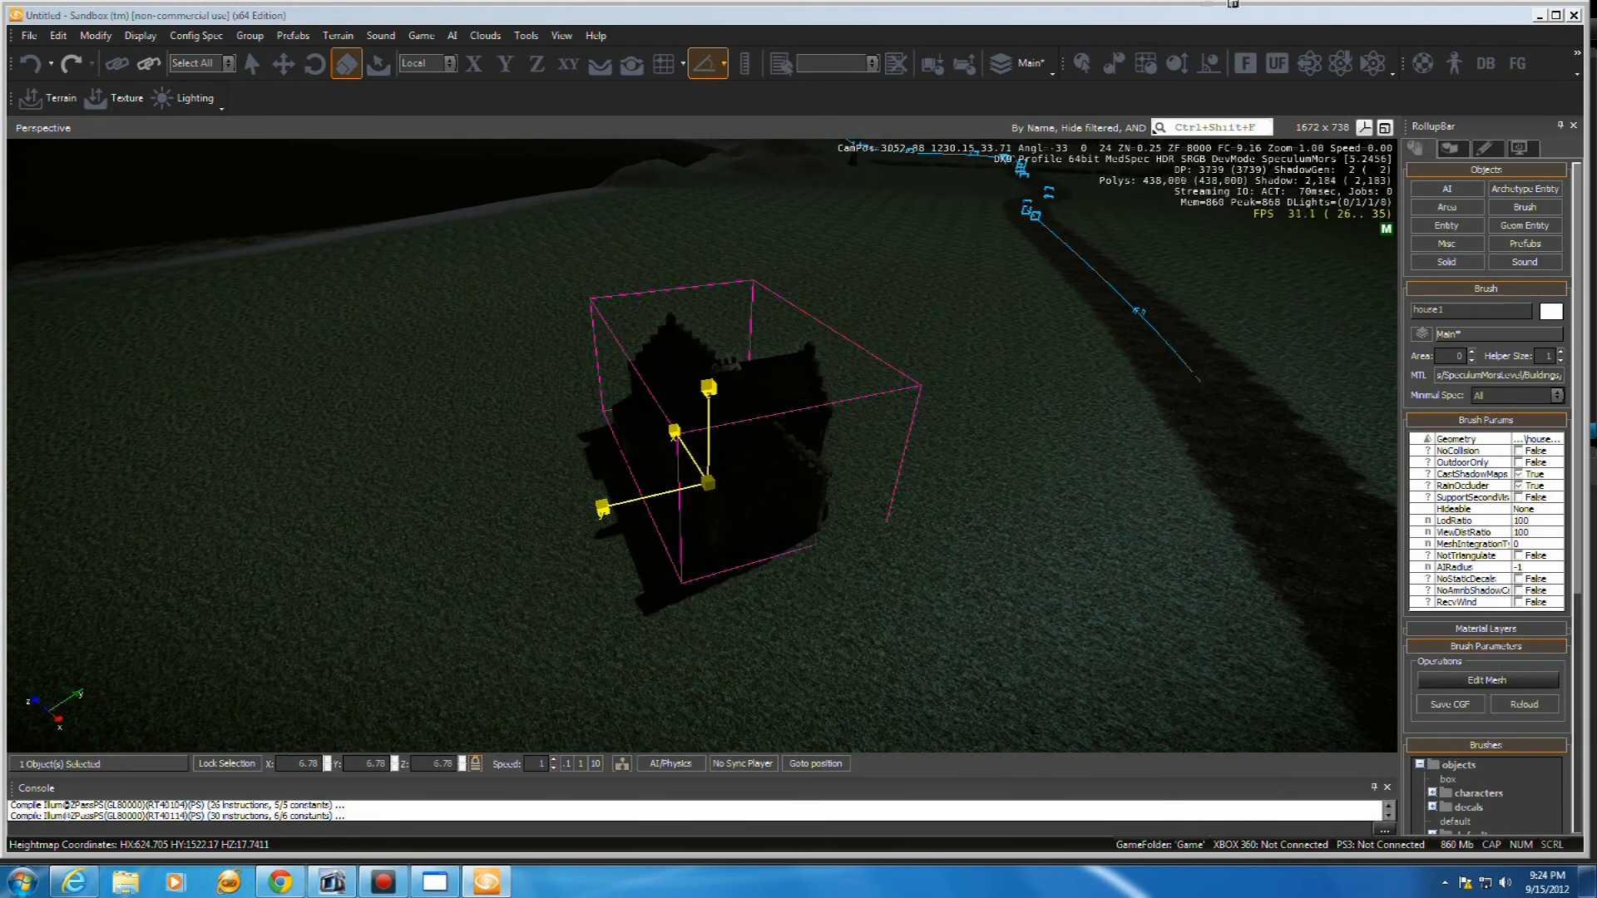
left_click_drag(1267, 3, 1247, 3)
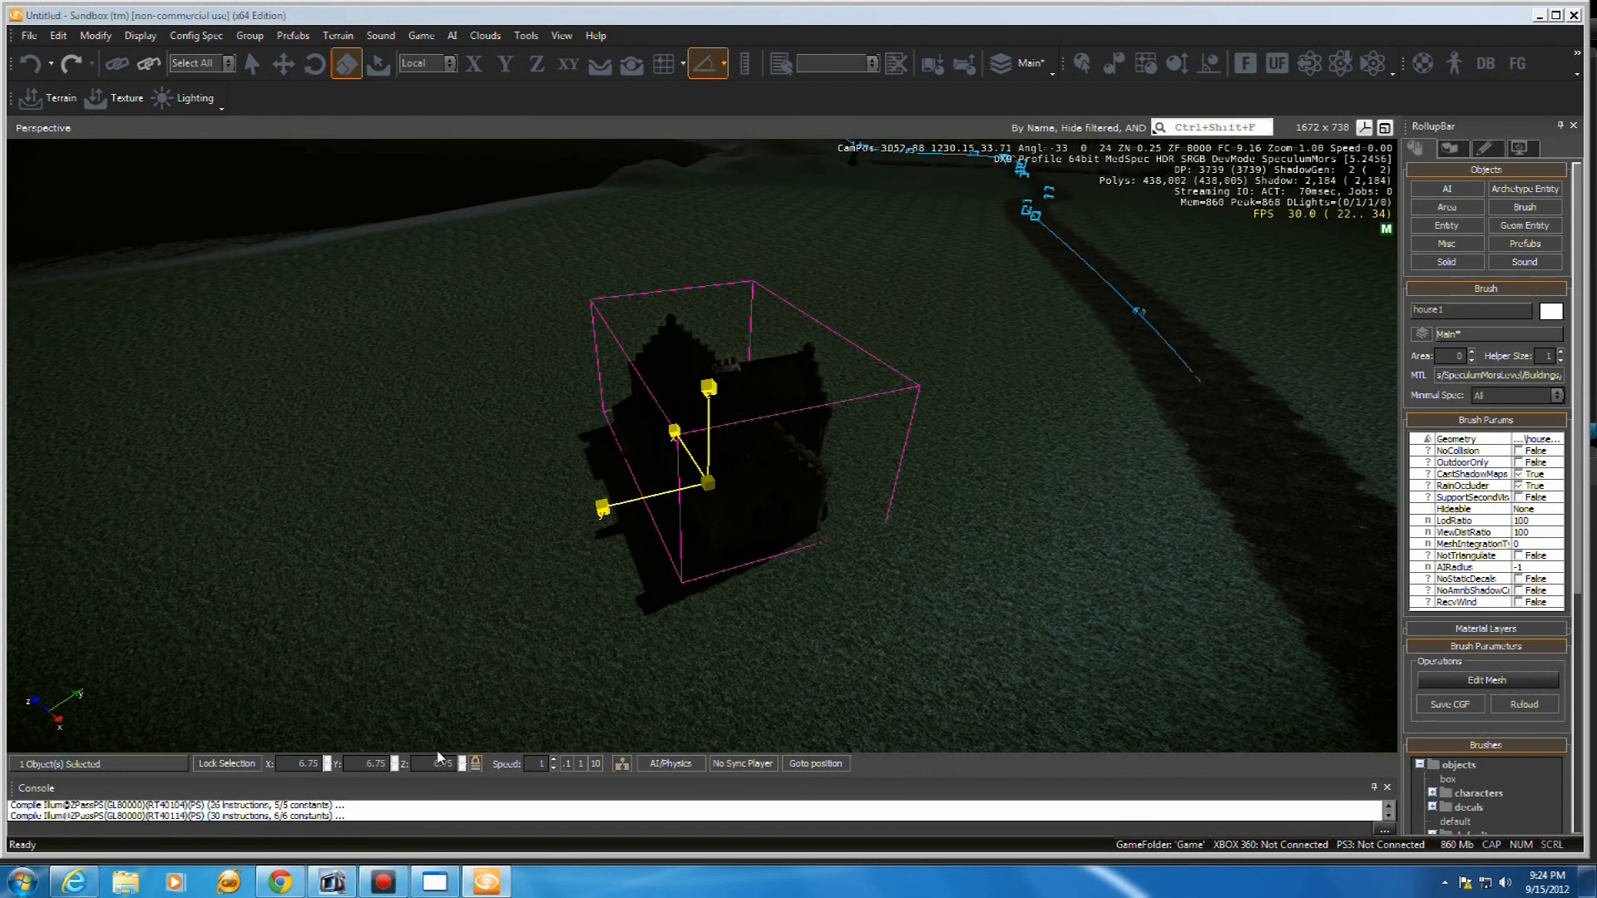
left_click(306, 763)
left_click(367, 763)
right_click_drag(599, 582, 599, 582)
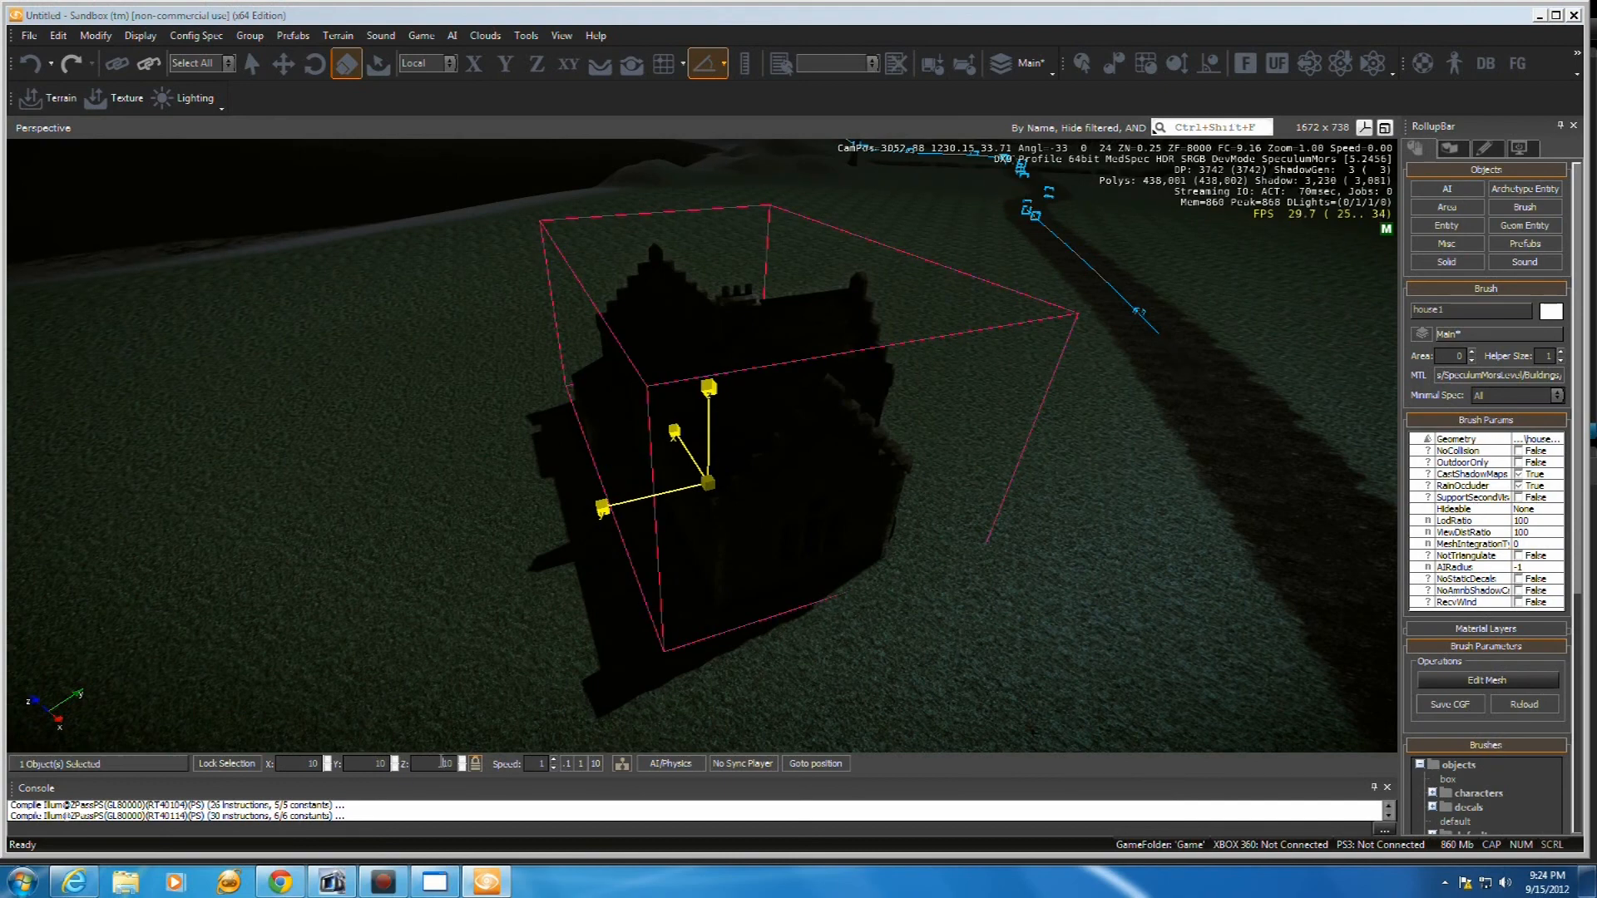
Deselect the house and examine its textured walls and overall size from close up and from farther away
left_click(630, 691)
key("w")
right_click_drag(720, 653, 721, 579)
key("w")
scroll(722, 579, "down", 1)
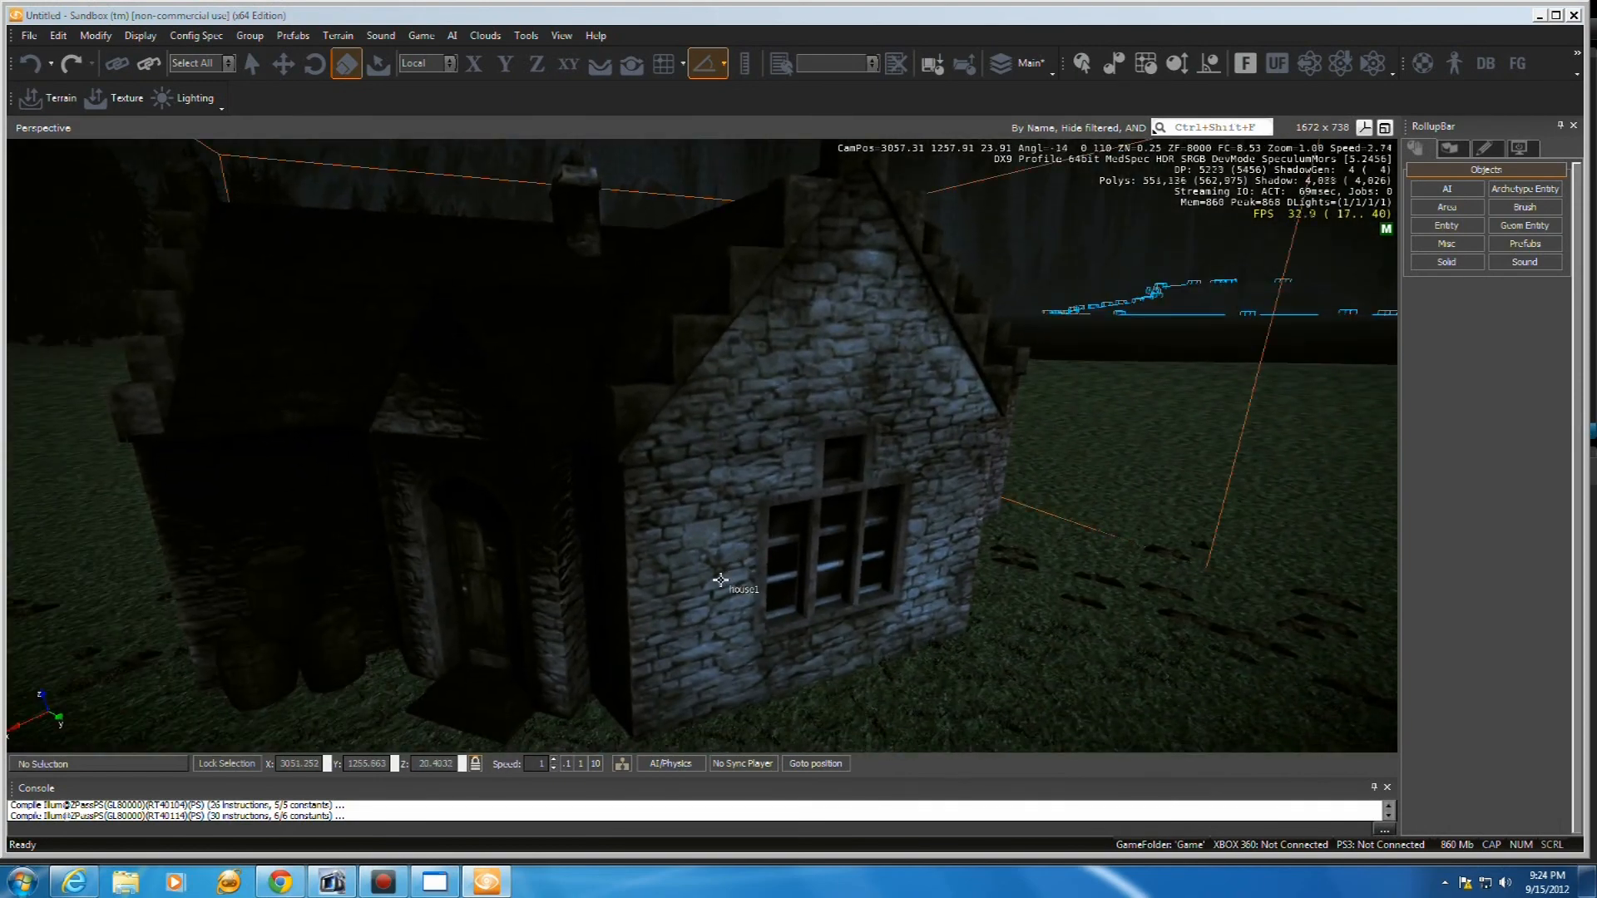
scroll(721, 578, "down", 2)
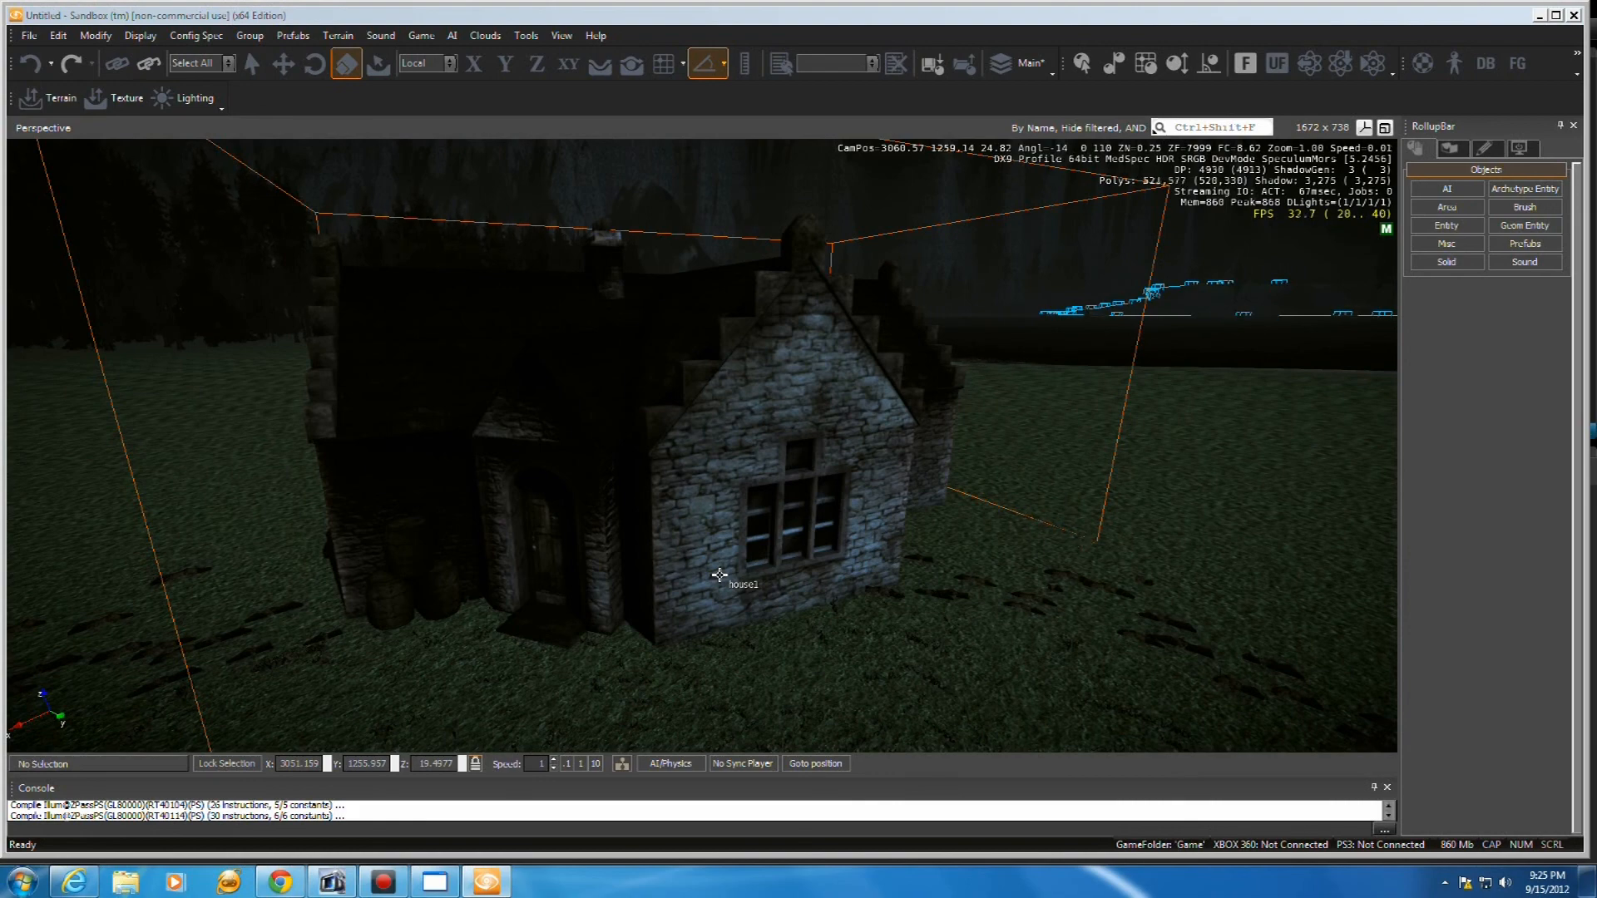
scroll(720, 575, "down", 3)
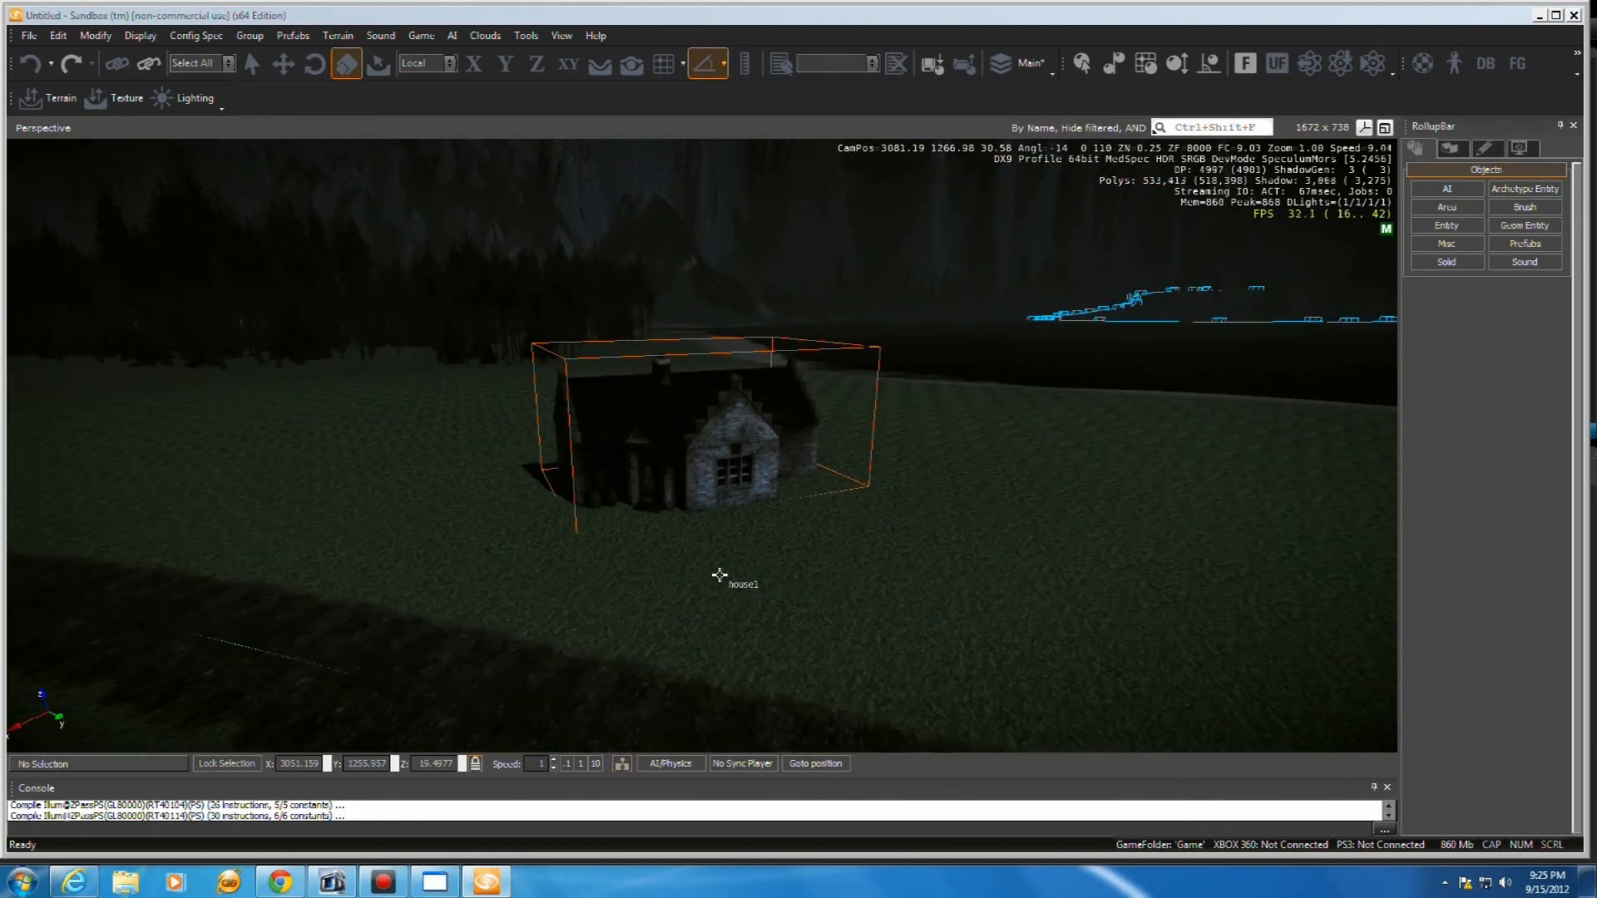
scroll(719, 575, "up", 2)
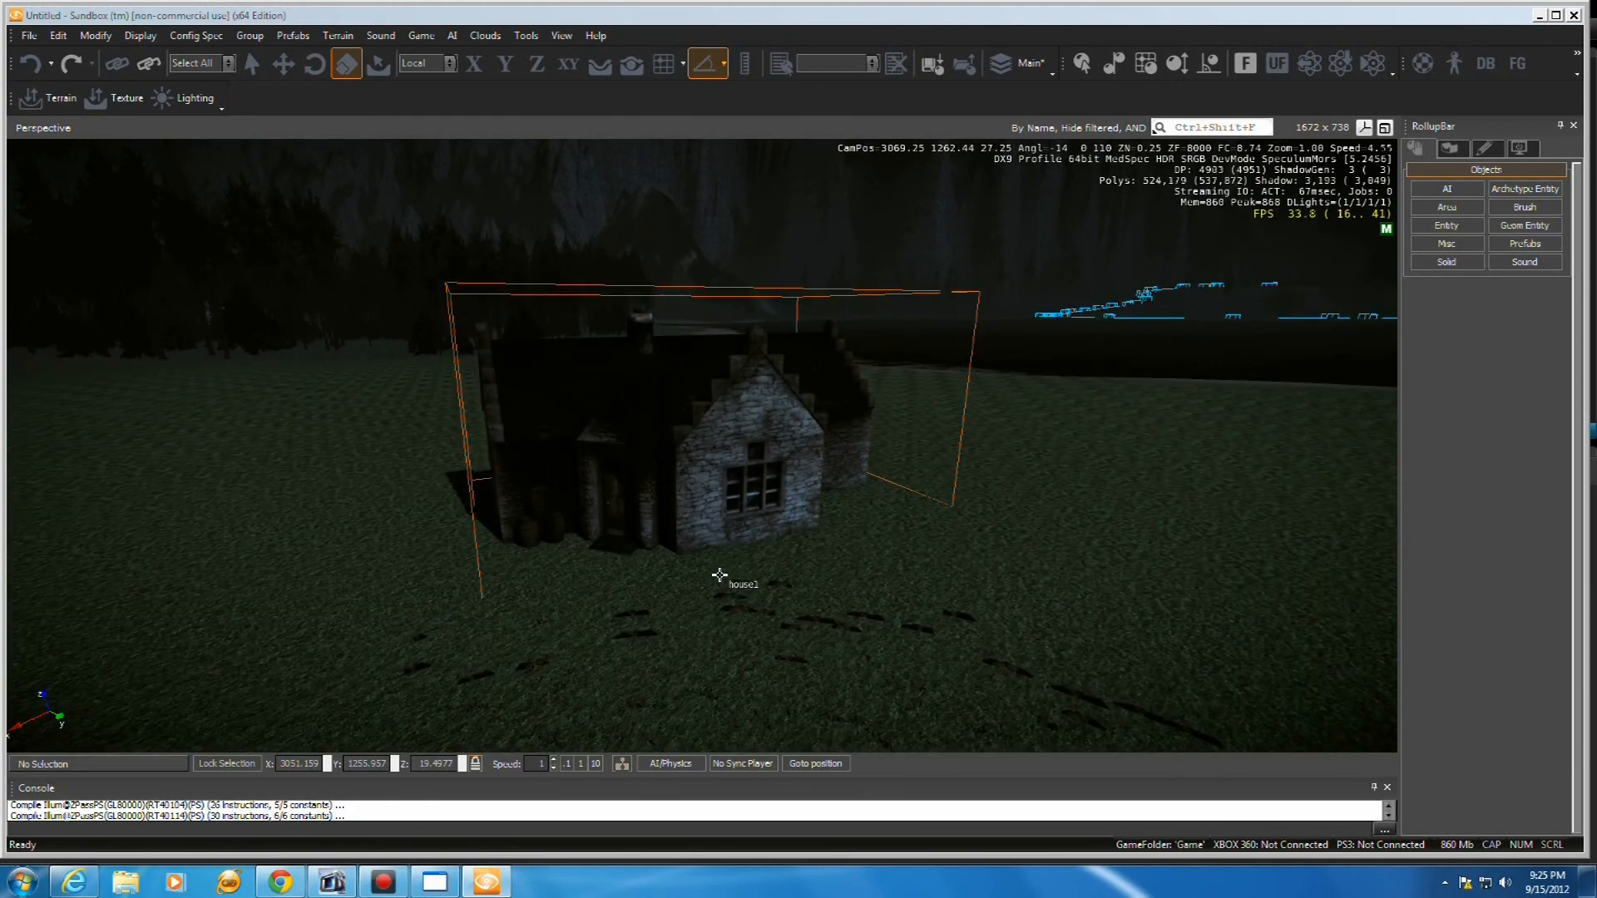
Enter game mode and walk toward the house to check its size and collision as the player
key("ctrl+g")
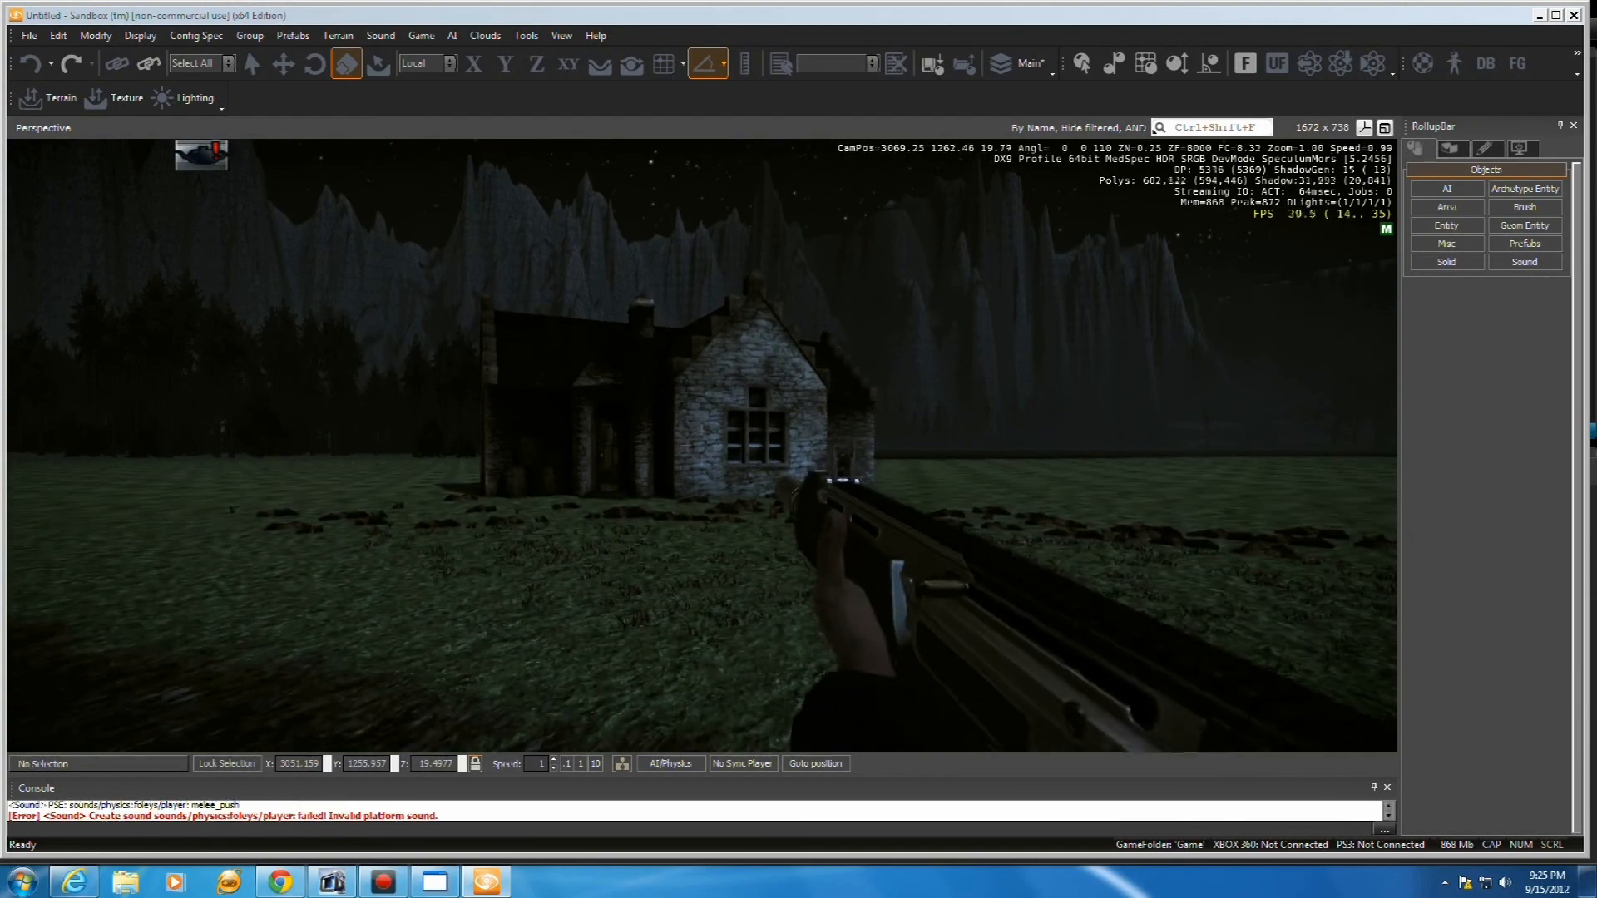
key("w")
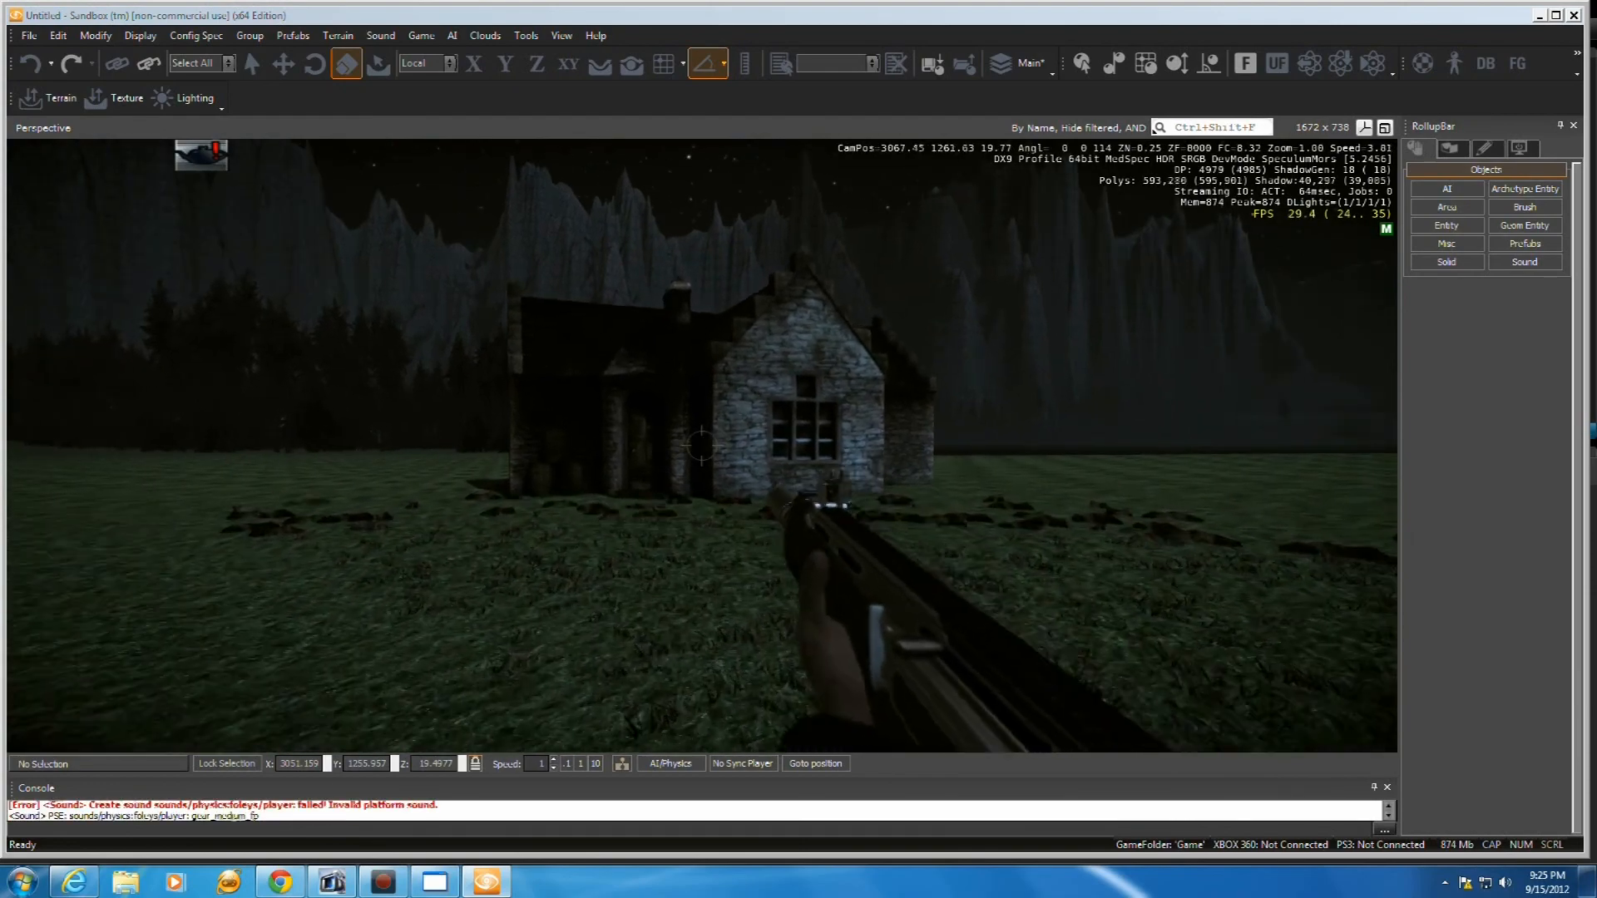